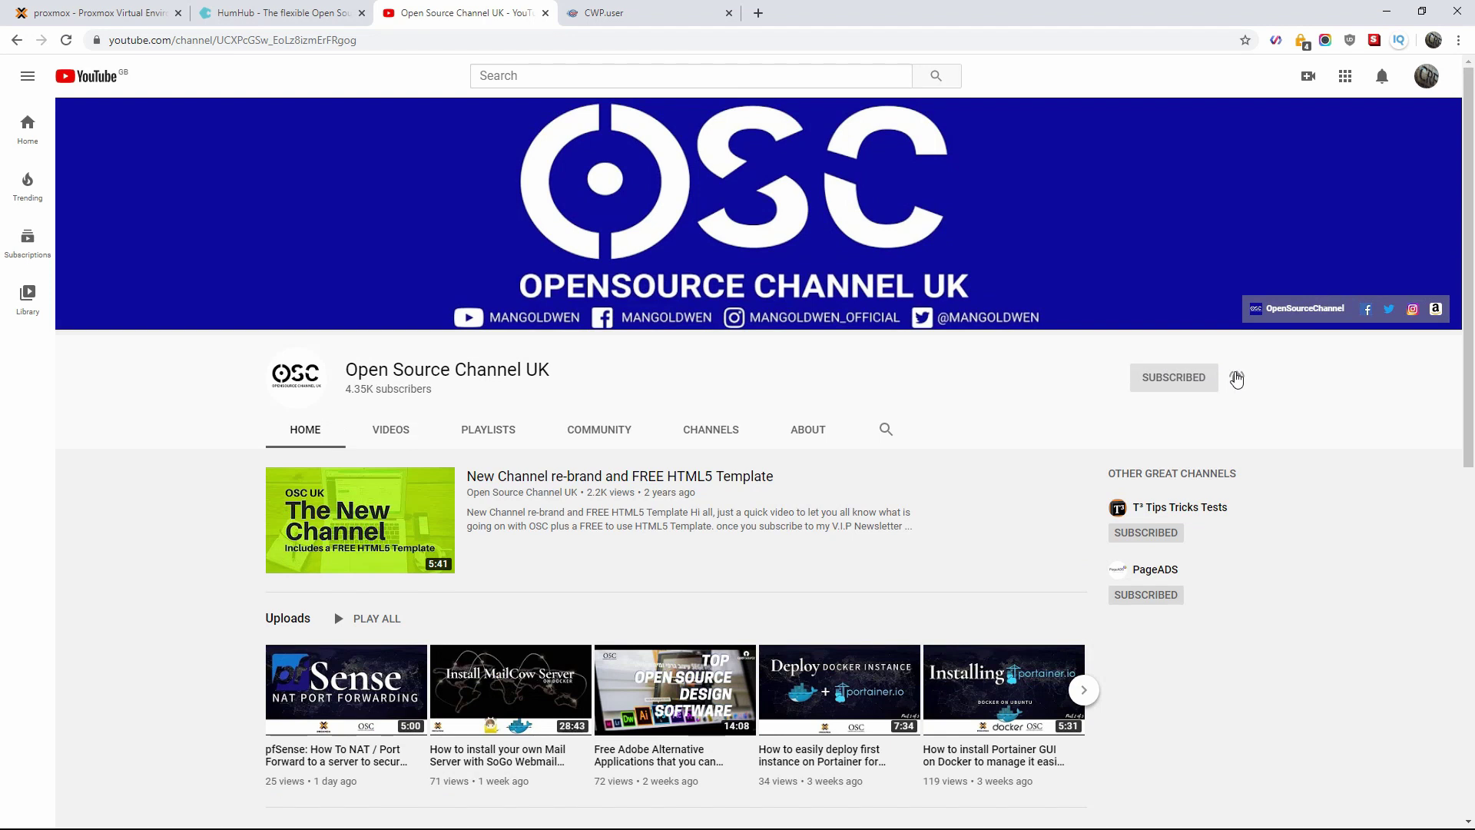
Switch from the Open Source Channel UK YouTube page to the HumHub homepage tab.
{"action": "left_click", "coordinate": [302, 17]}
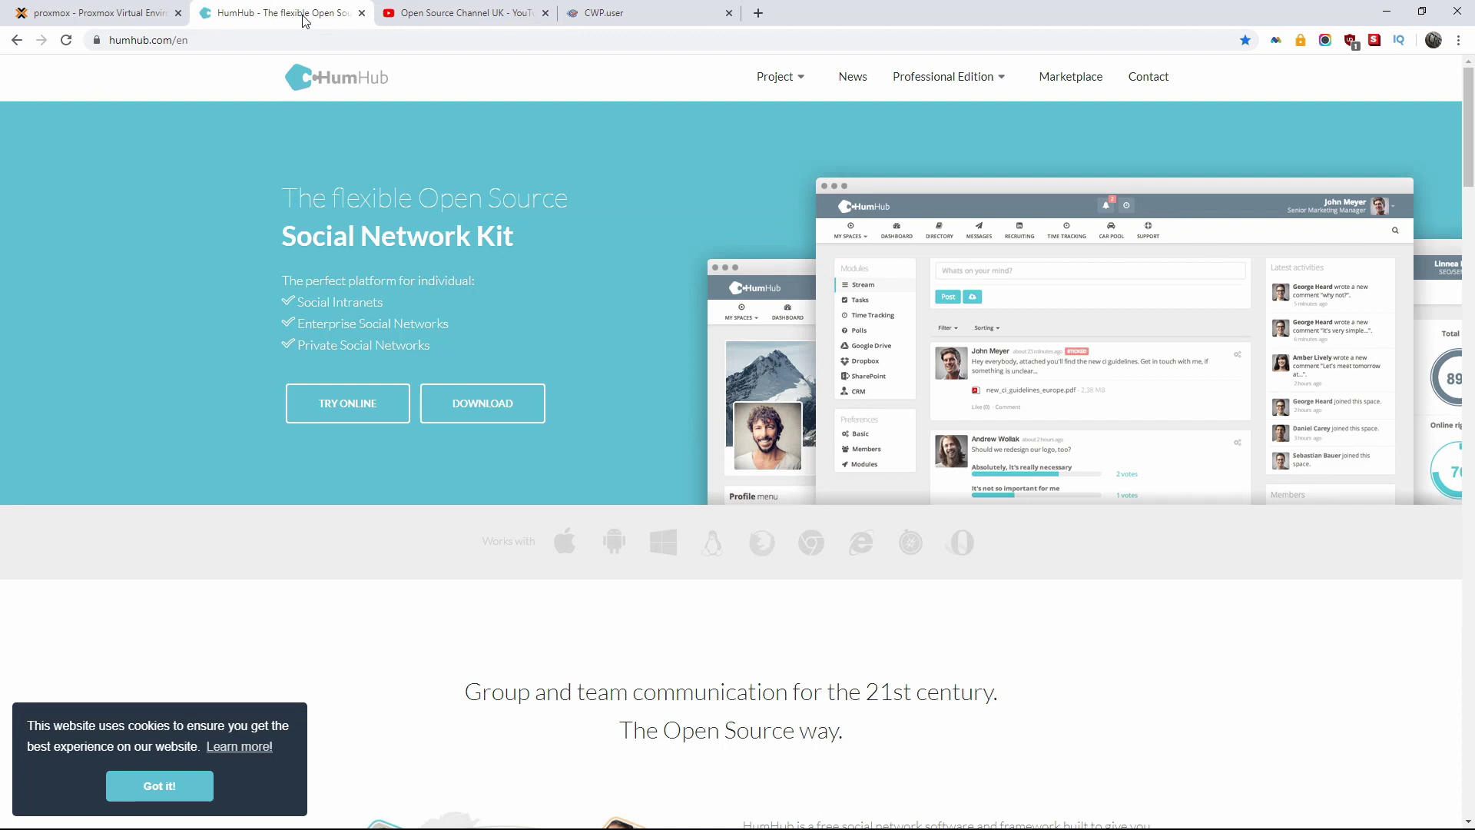
Close the YouTube tab and highlight part of the HumHub hero heading.
{"action": "left_click", "coordinate": [546, 13]}
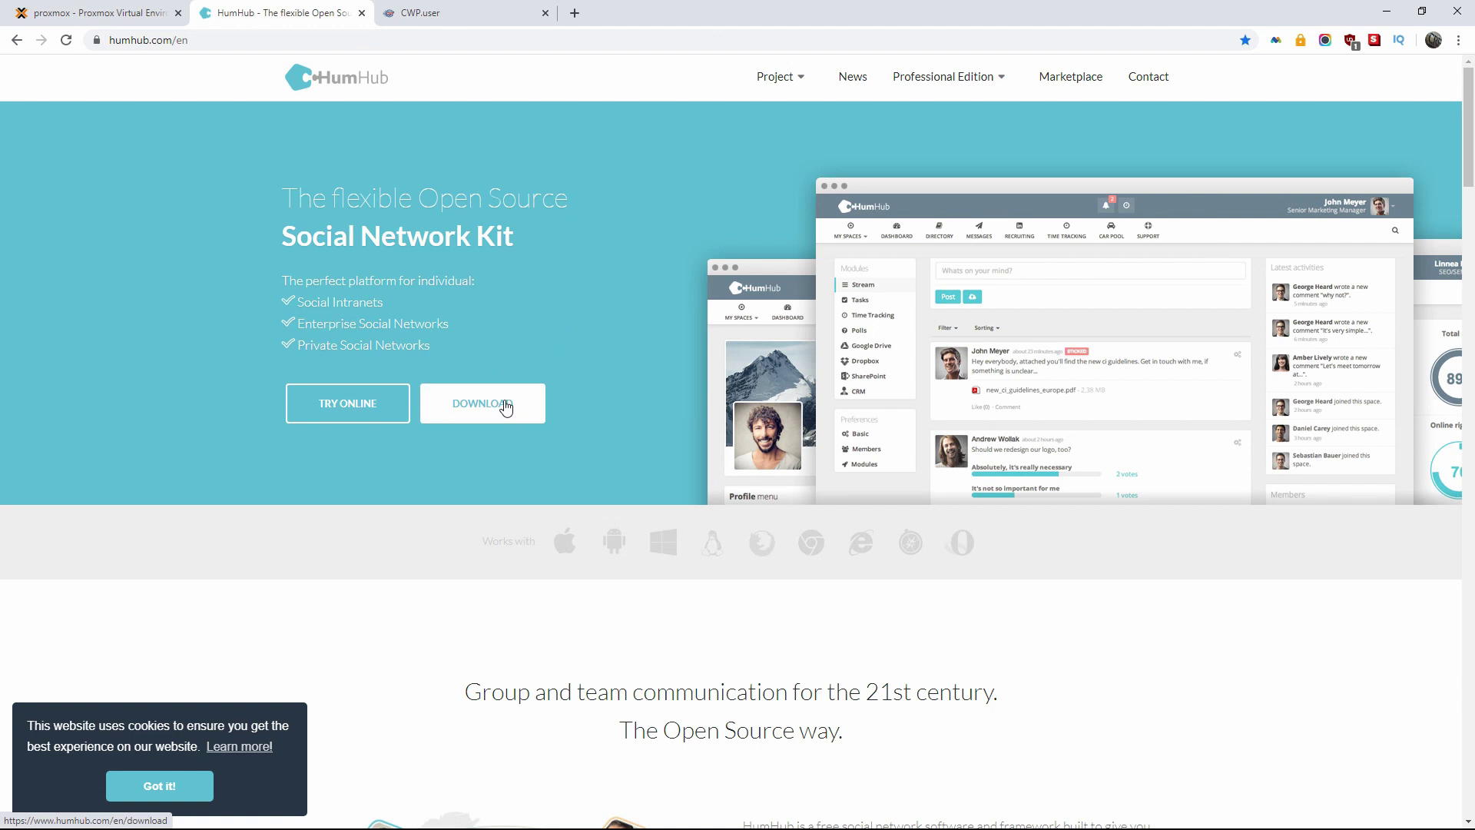
{"action": "mouse_move", "coordinate": [966, 91]}
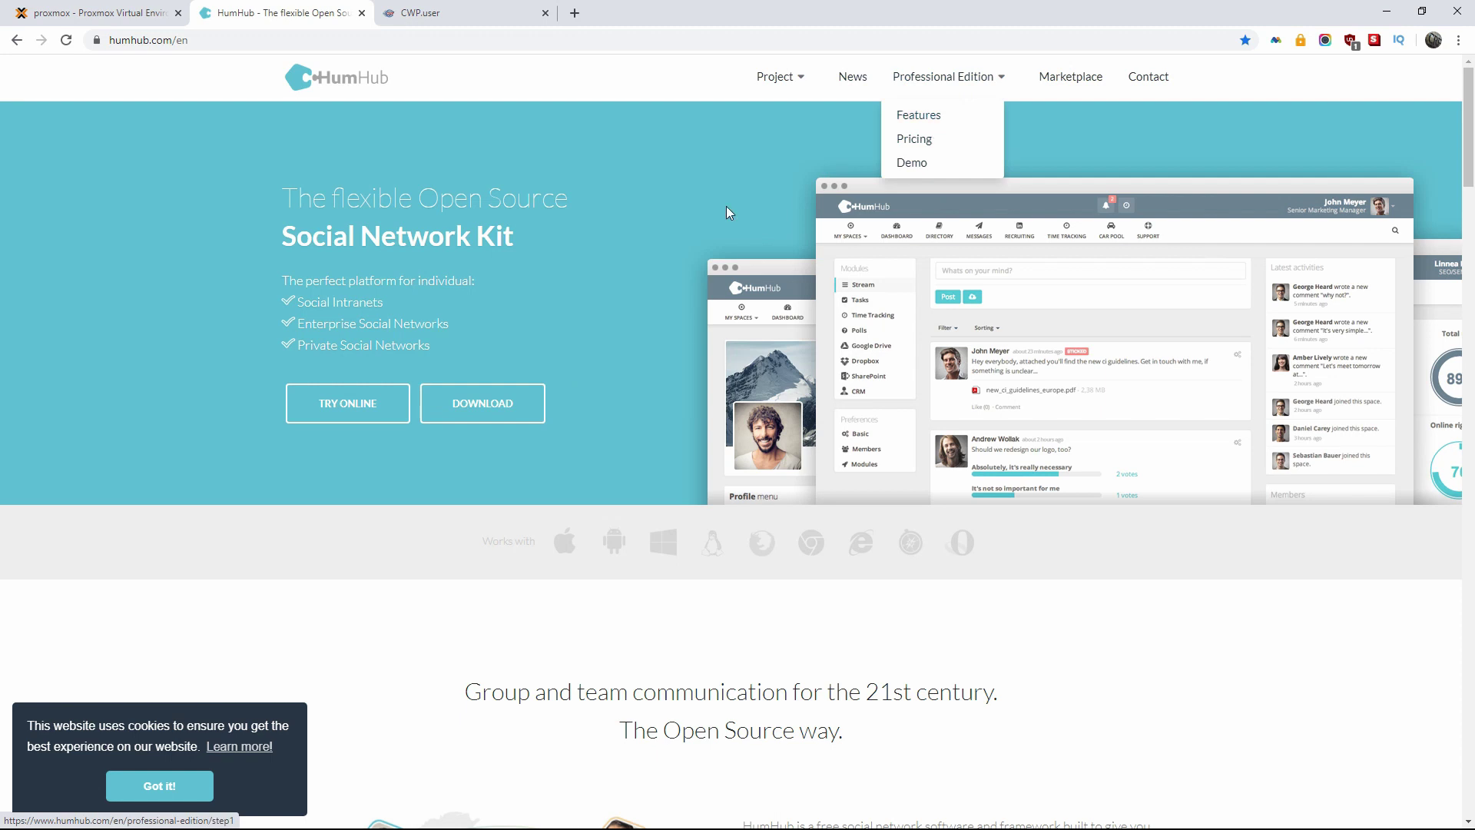
{"action": "left_click_drag", "start_coordinate": [440, 198], "coordinate": [621, 205]}
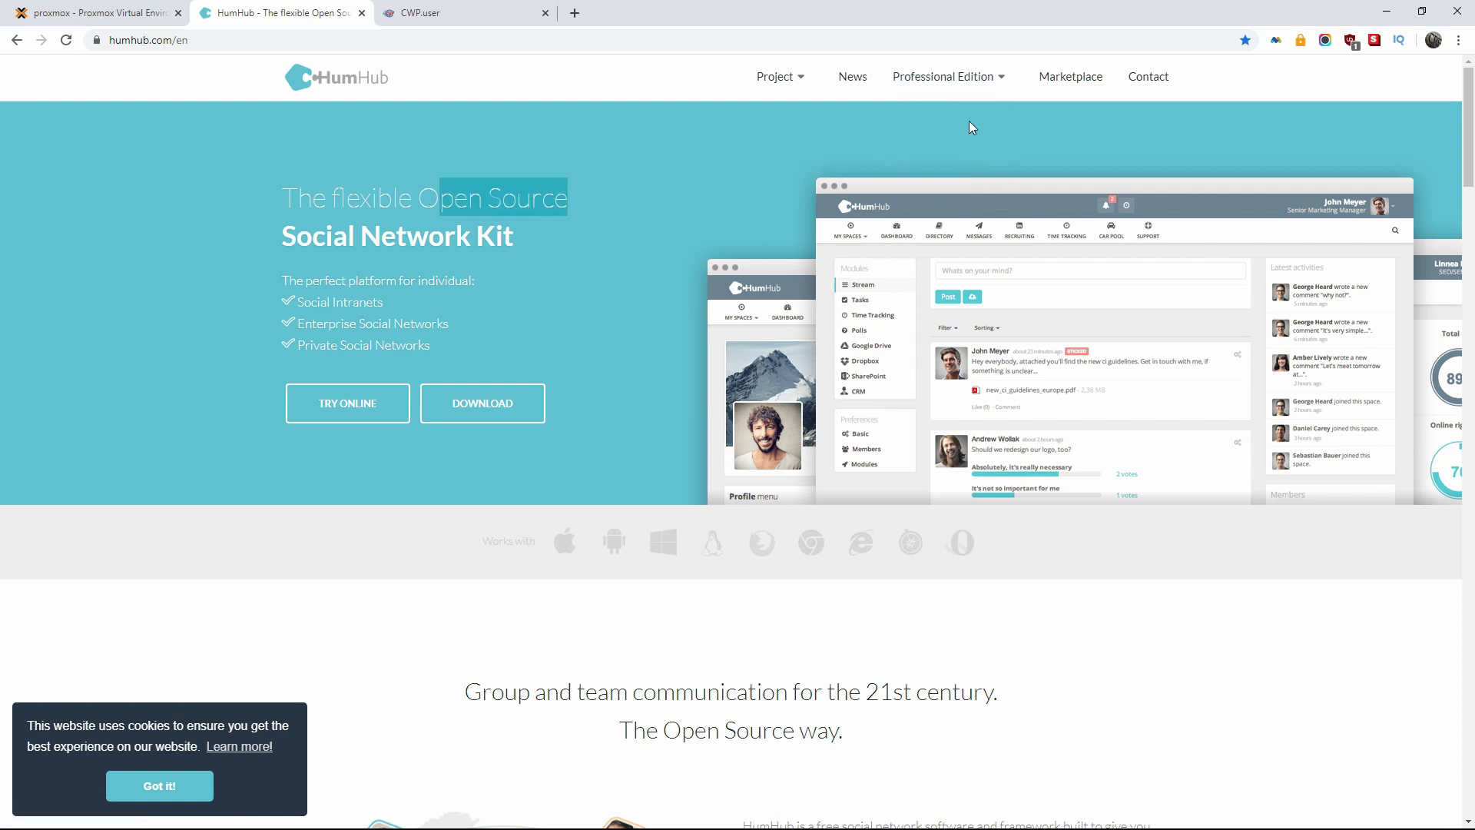
Open the Professional Edition pricing calculator and push the user count to maximum ('Let's talk!').
{"action": "mouse_move", "coordinate": [945, 102]}
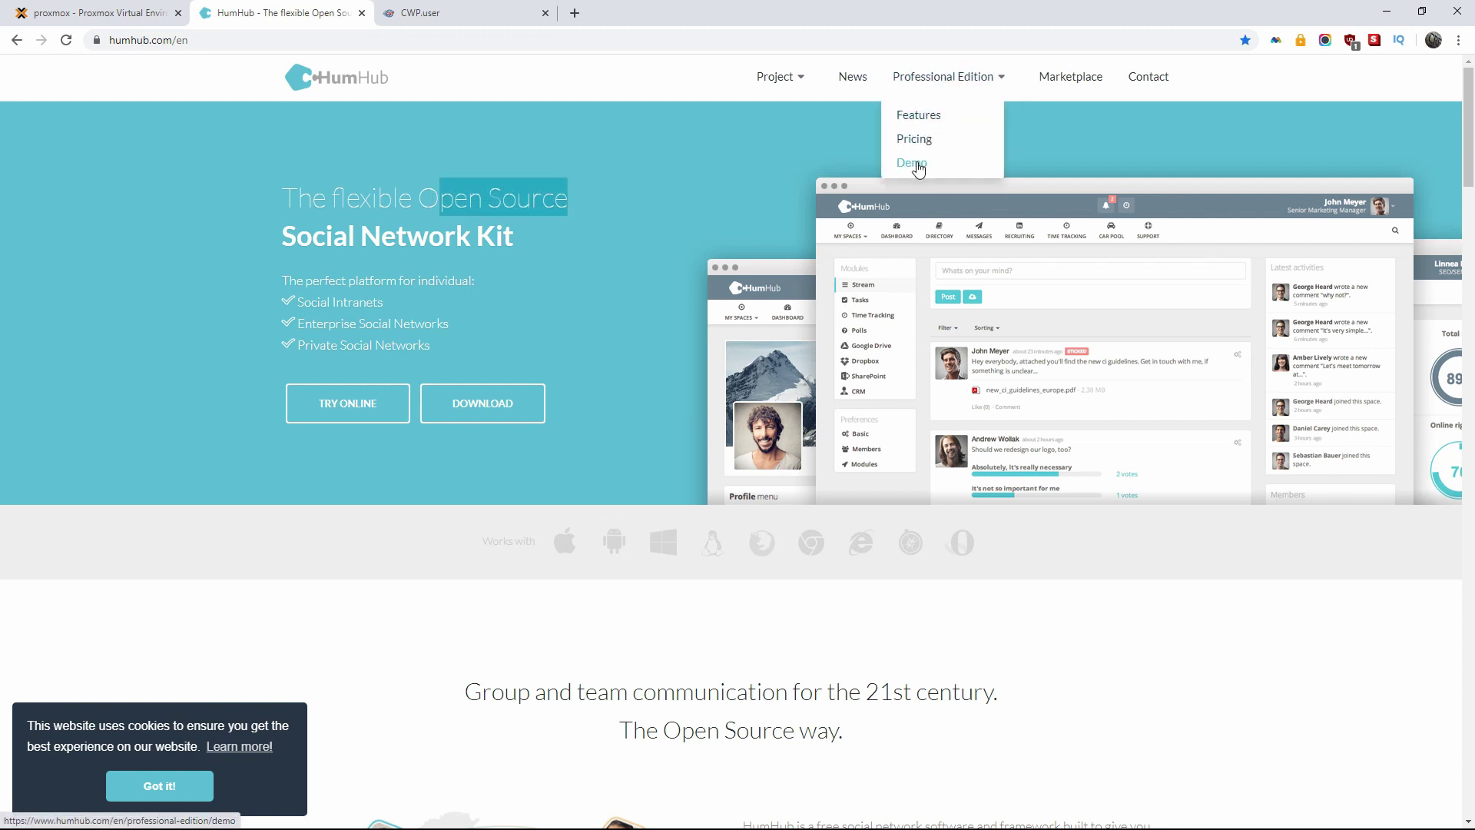
{"action": "left_click", "coordinate": [932, 138]}
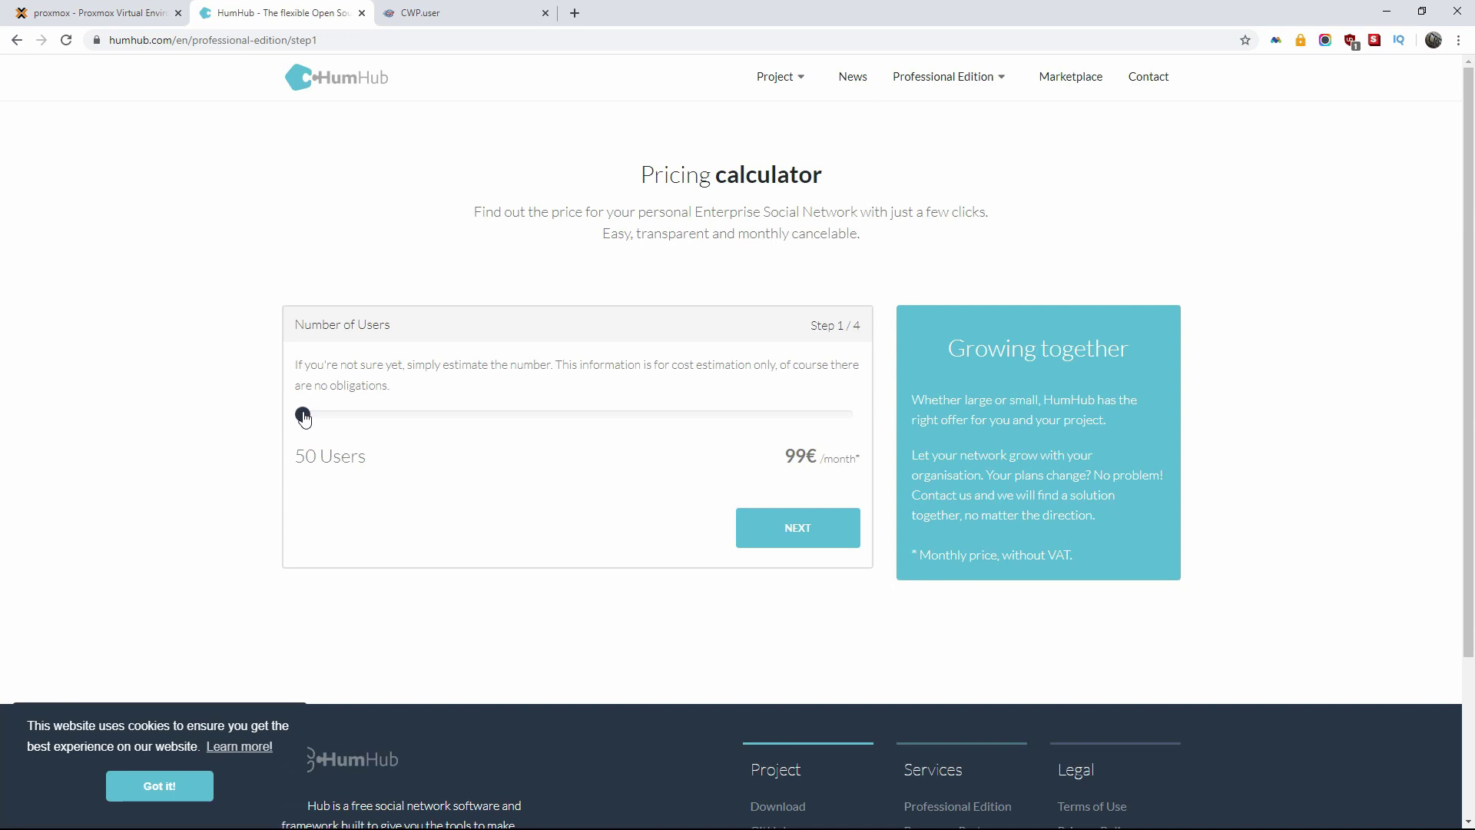
{"action": "left_click_drag", "start_coordinate": [303, 415], "coordinate": [891, 413]}
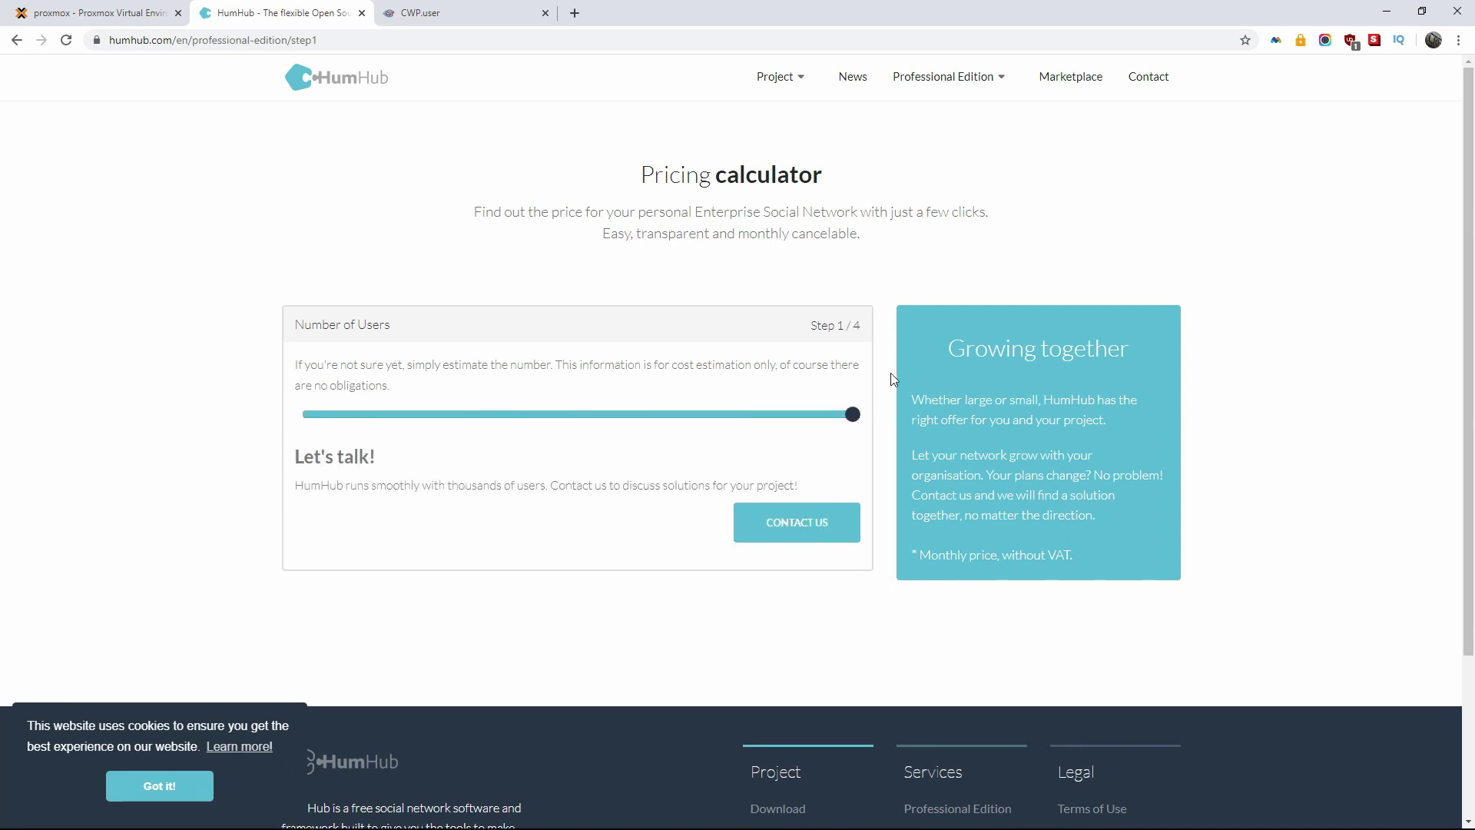
{"action": "left_click", "coordinate": [801, 89]}
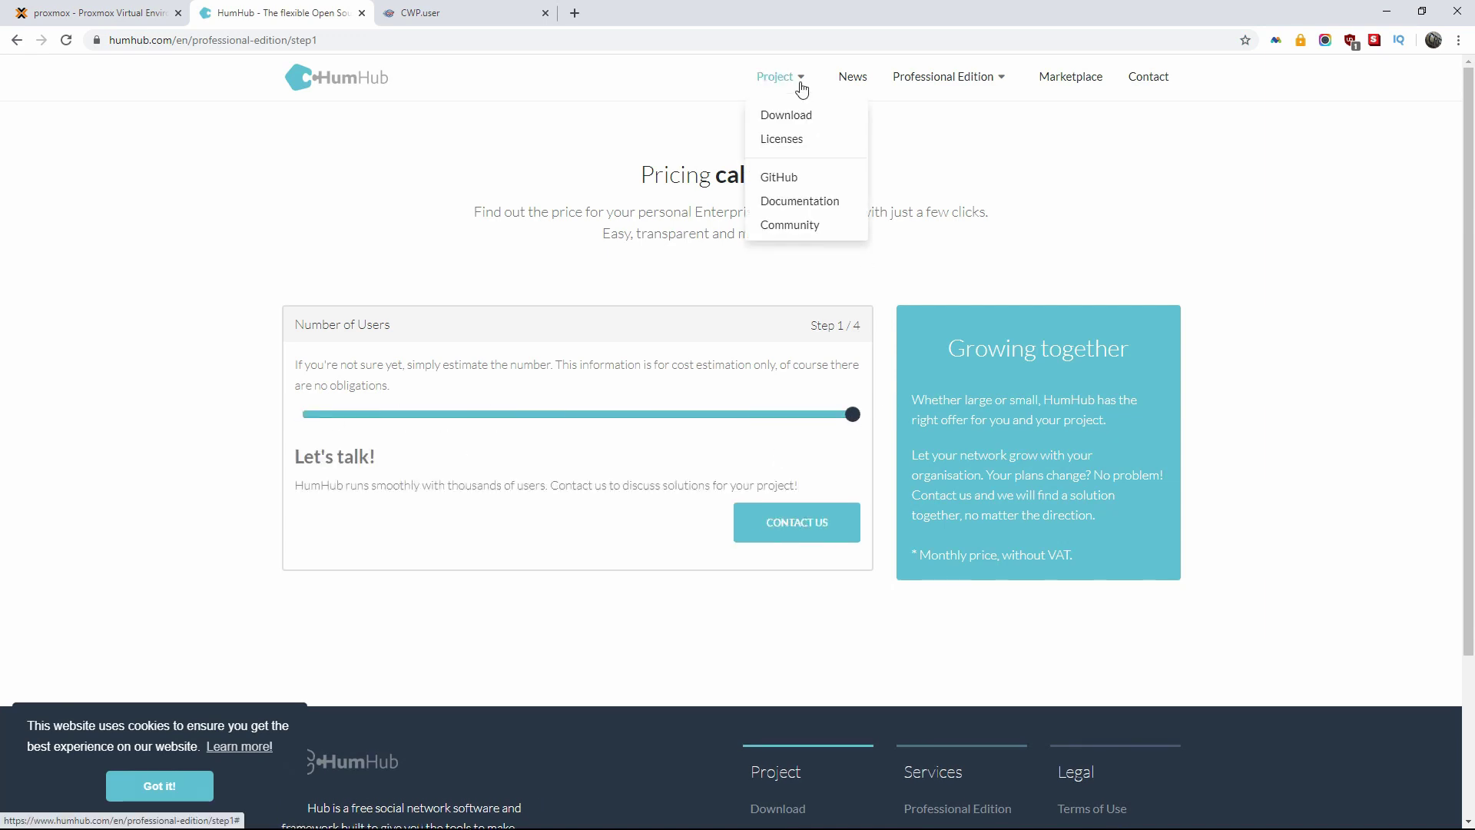
On the HumHub Downloads page, dismiss the cookie notice and download the 1.5.2 ZIP.
{"action": "left_click", "coordinate": [778, 117]}
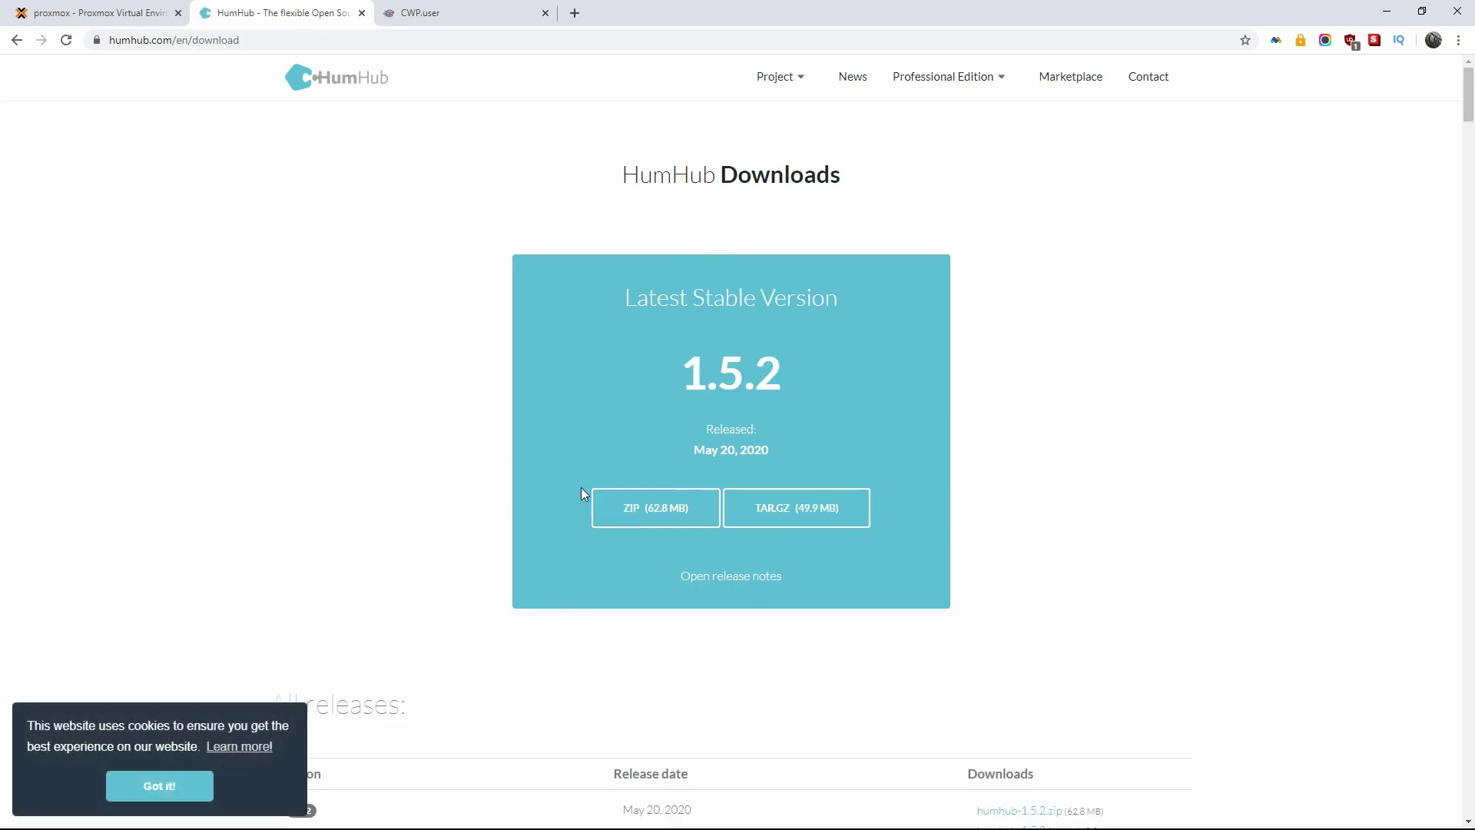
{"action": "left_click", "coordinate": [196, 787]}
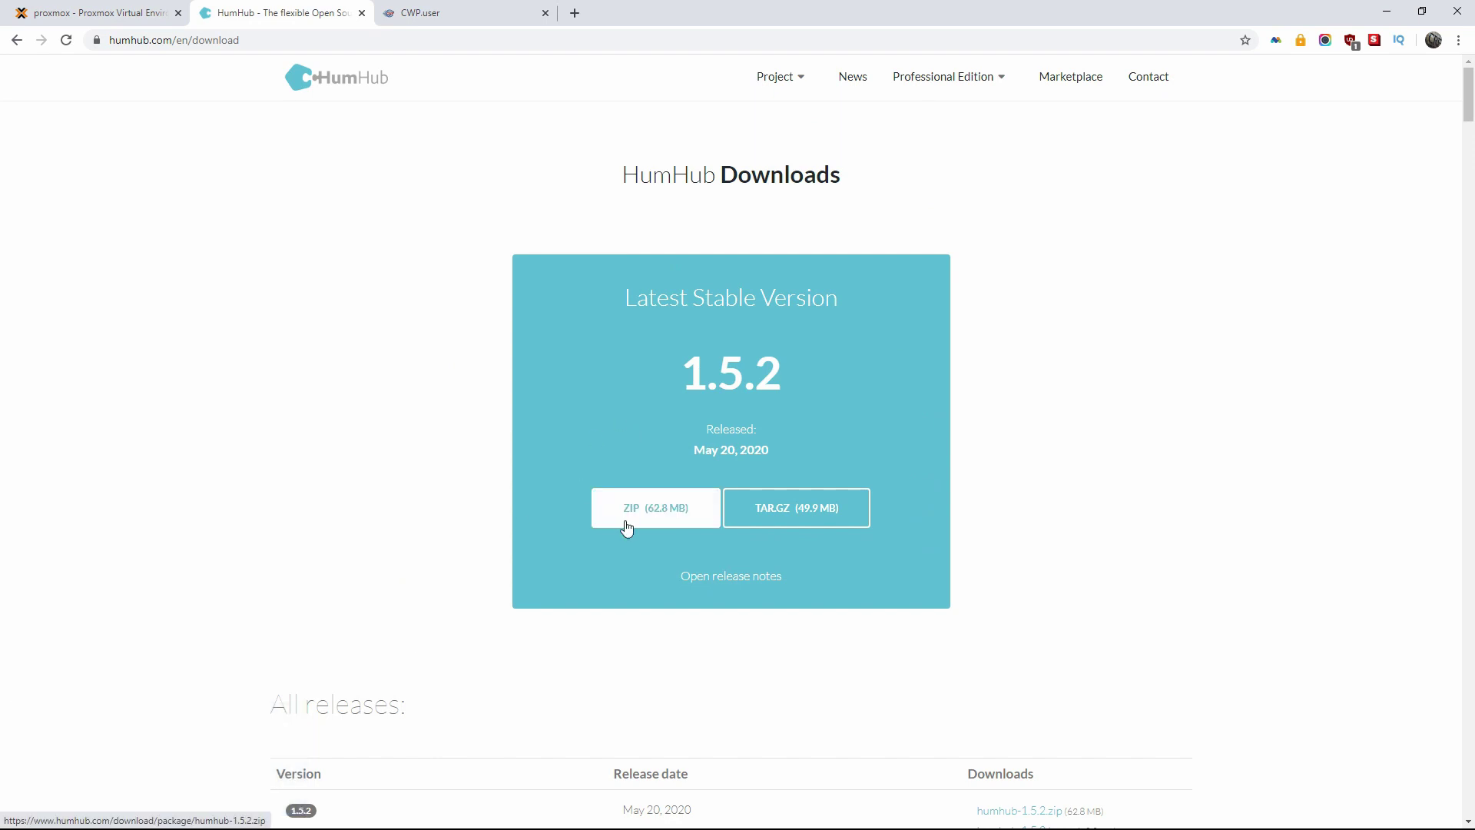
{"action": "scroll", "coordinate": [626, 522], "scroll_direction": "down", "scroll_amount": 8}
{"action": "scroll", "coordinate": [625, 527], "scroll_direction": "down", "scroll_amount": 3}
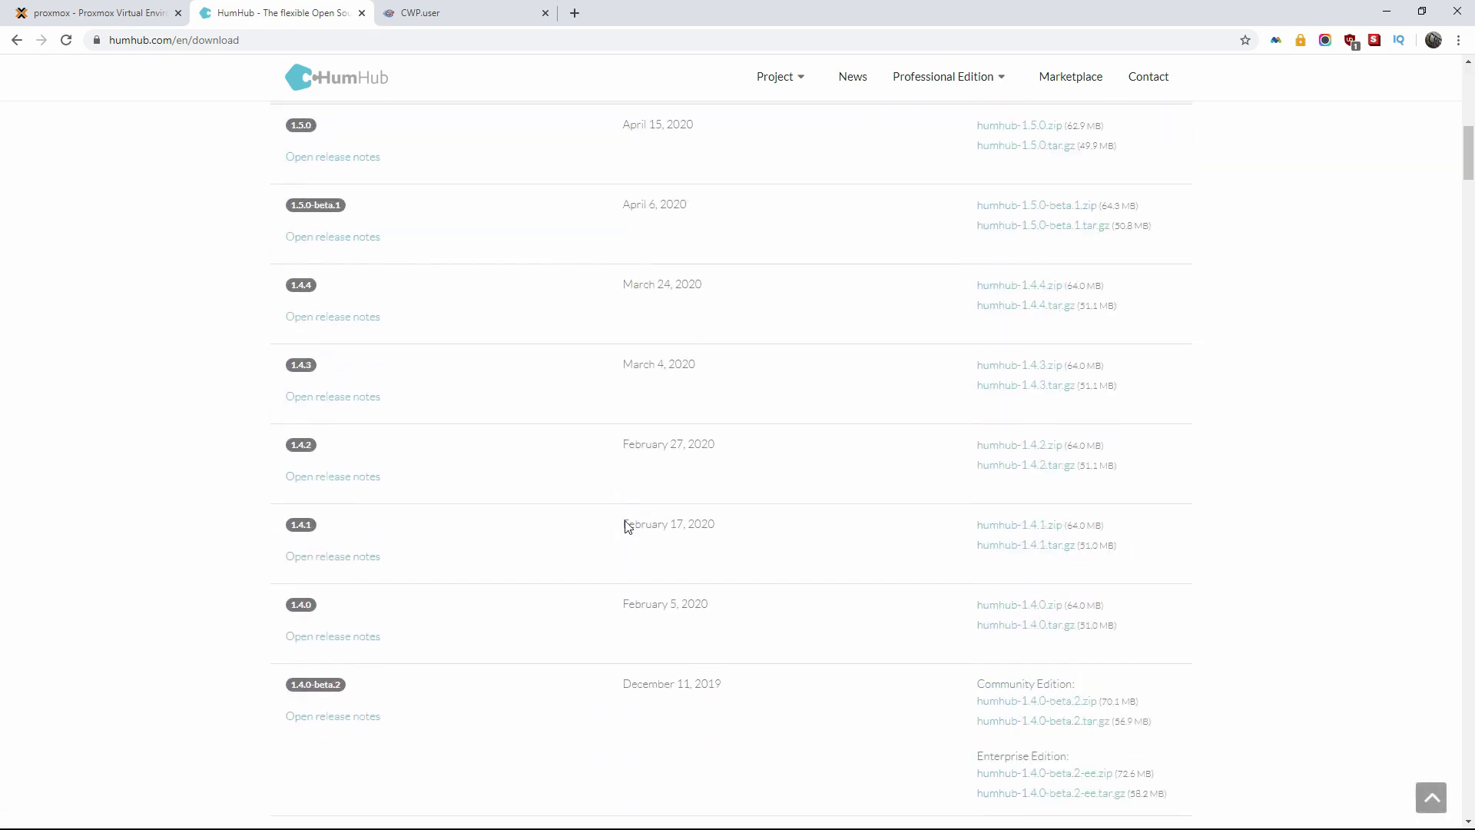
{"action": "scroll", "coordinate": [625, 523], "scroll_direction": "up", "scroll_amount": 7}
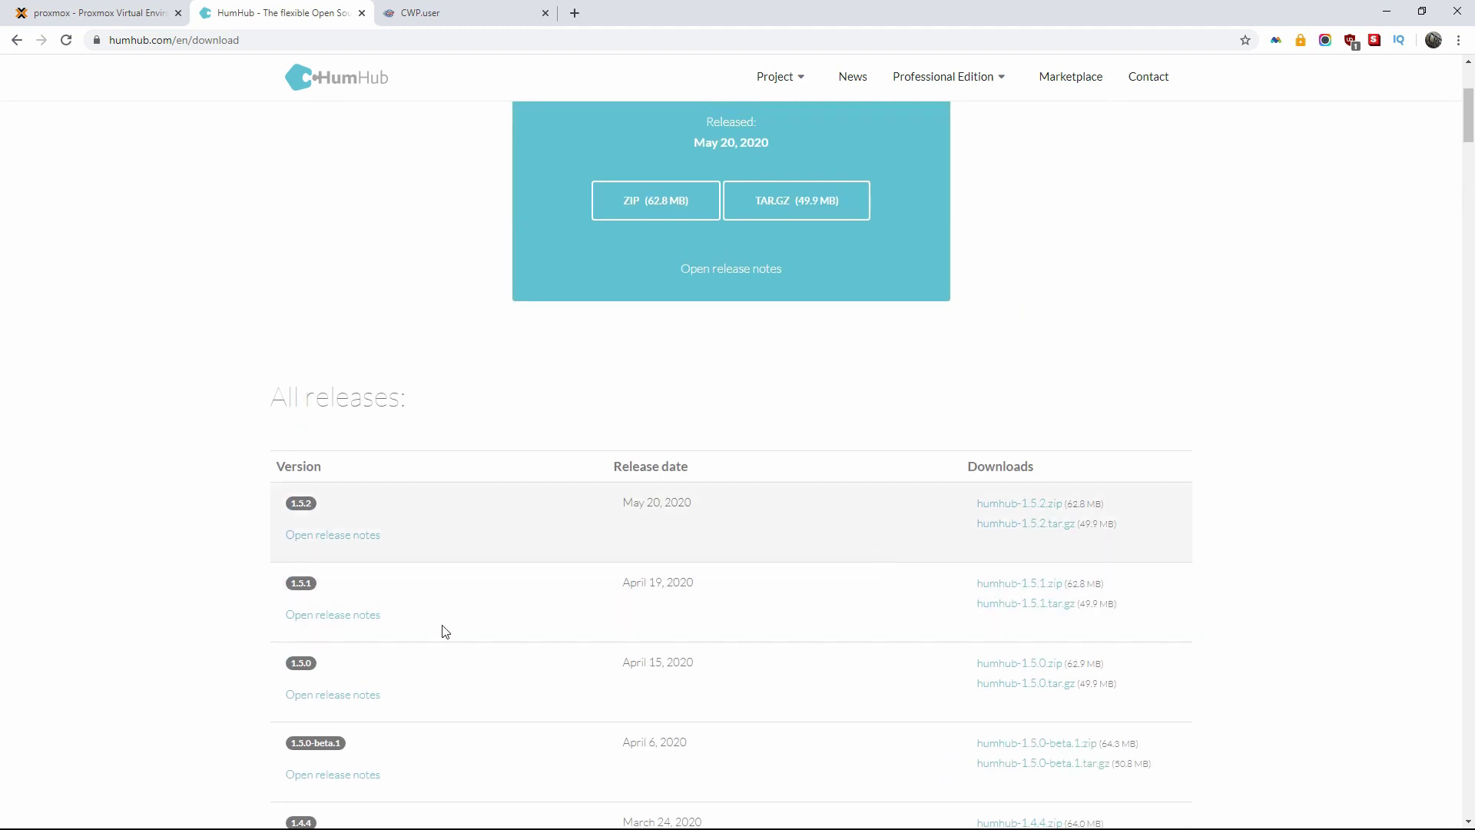
{"action": "scroll", "coordinate": [562, 483], "scroll_direction": "up", "scroll_amount": 3}
{"action": "scroll", "coordinate": [562, 484], "scroll_direction": "up", "scroll_amount": 1}
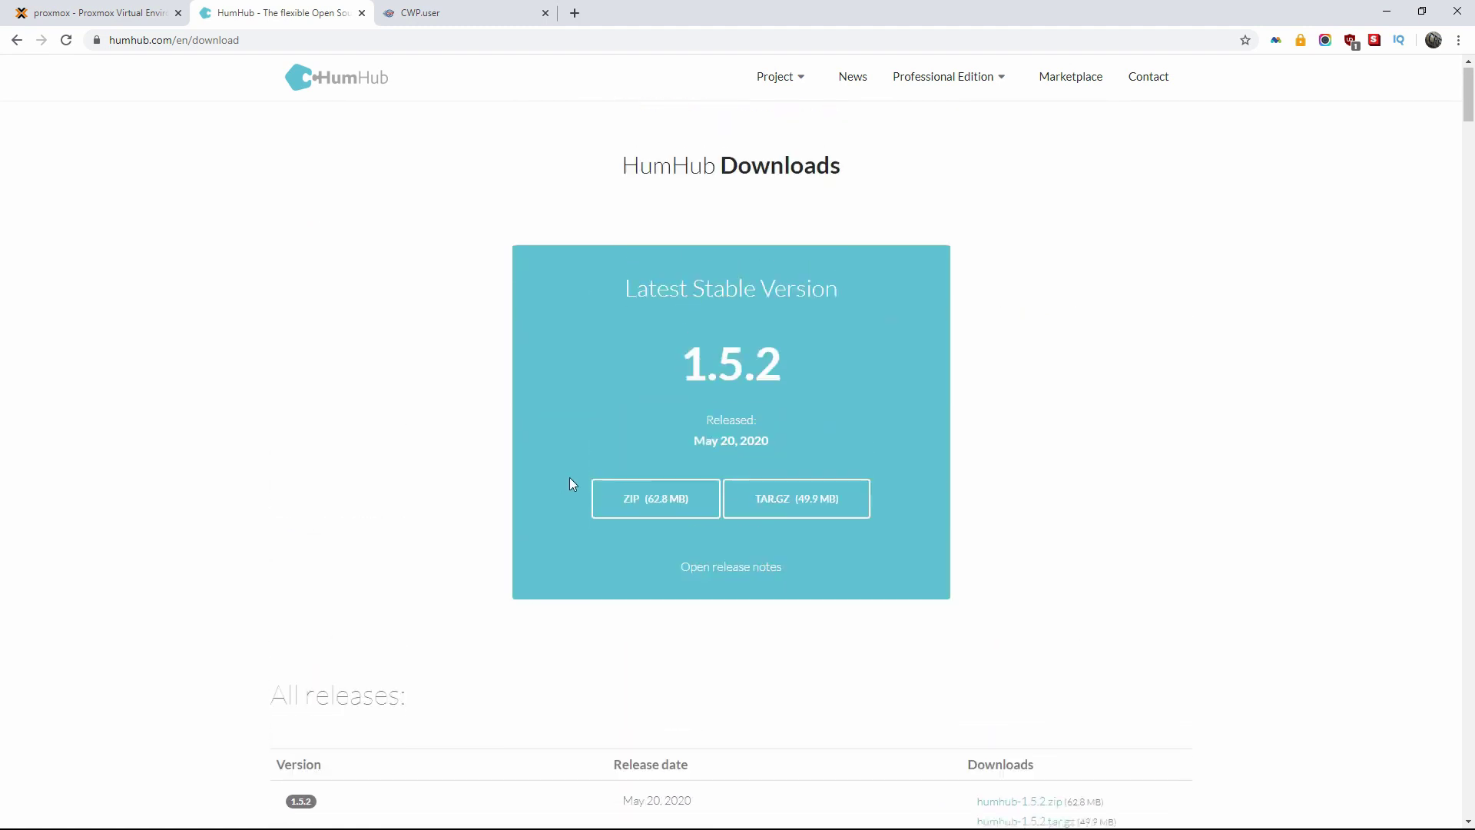
{"action": "left_click", "coordinate": [656, 519]}
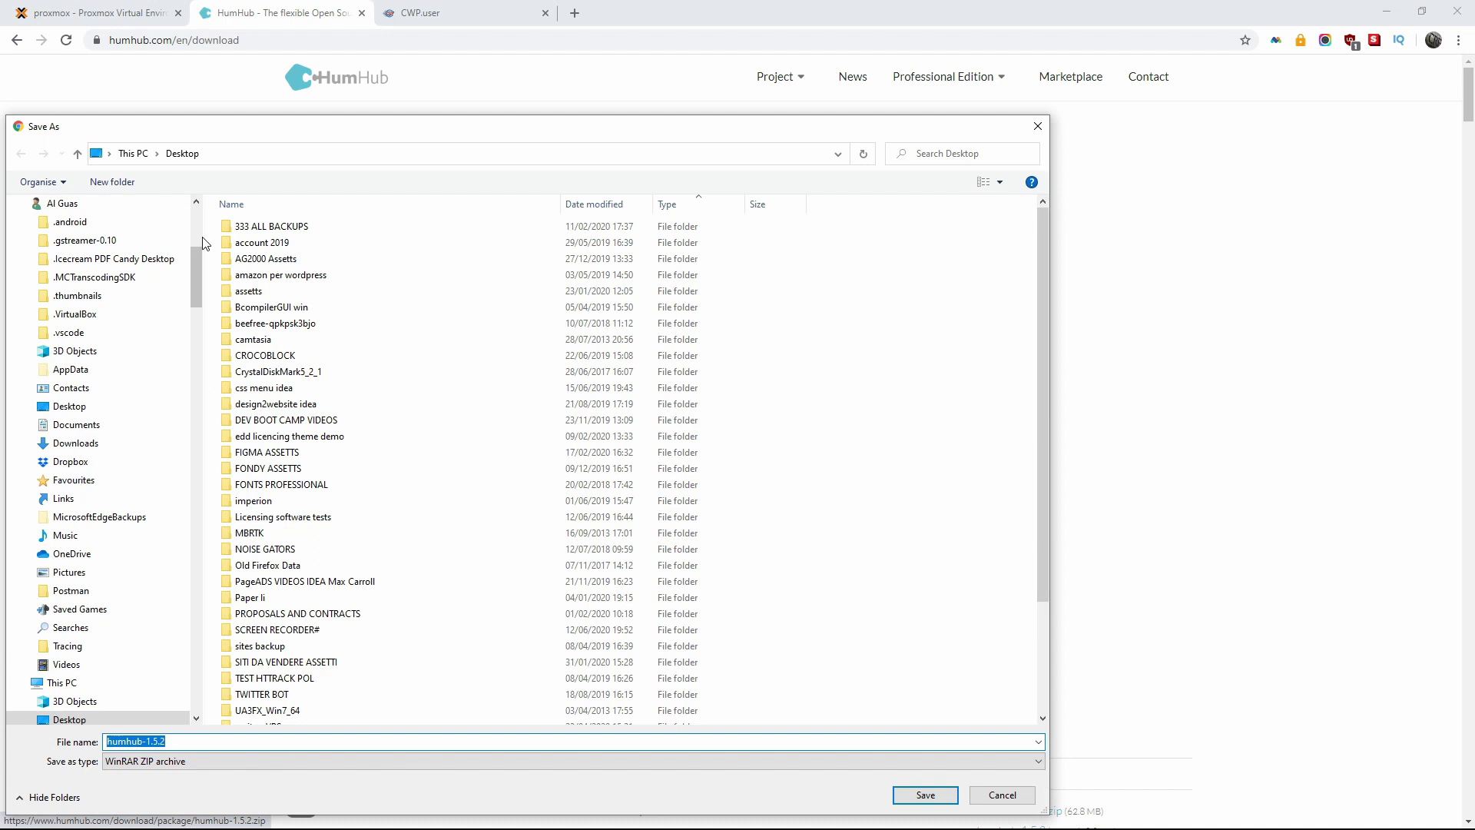
Save the humhub-1.5.2 ZIP into the D:\TEMP TUT folder.
{"action": "left_click", "coordinate": [257, 152]}
{"action": "type", "text": "D:\\TEMP TUT"}
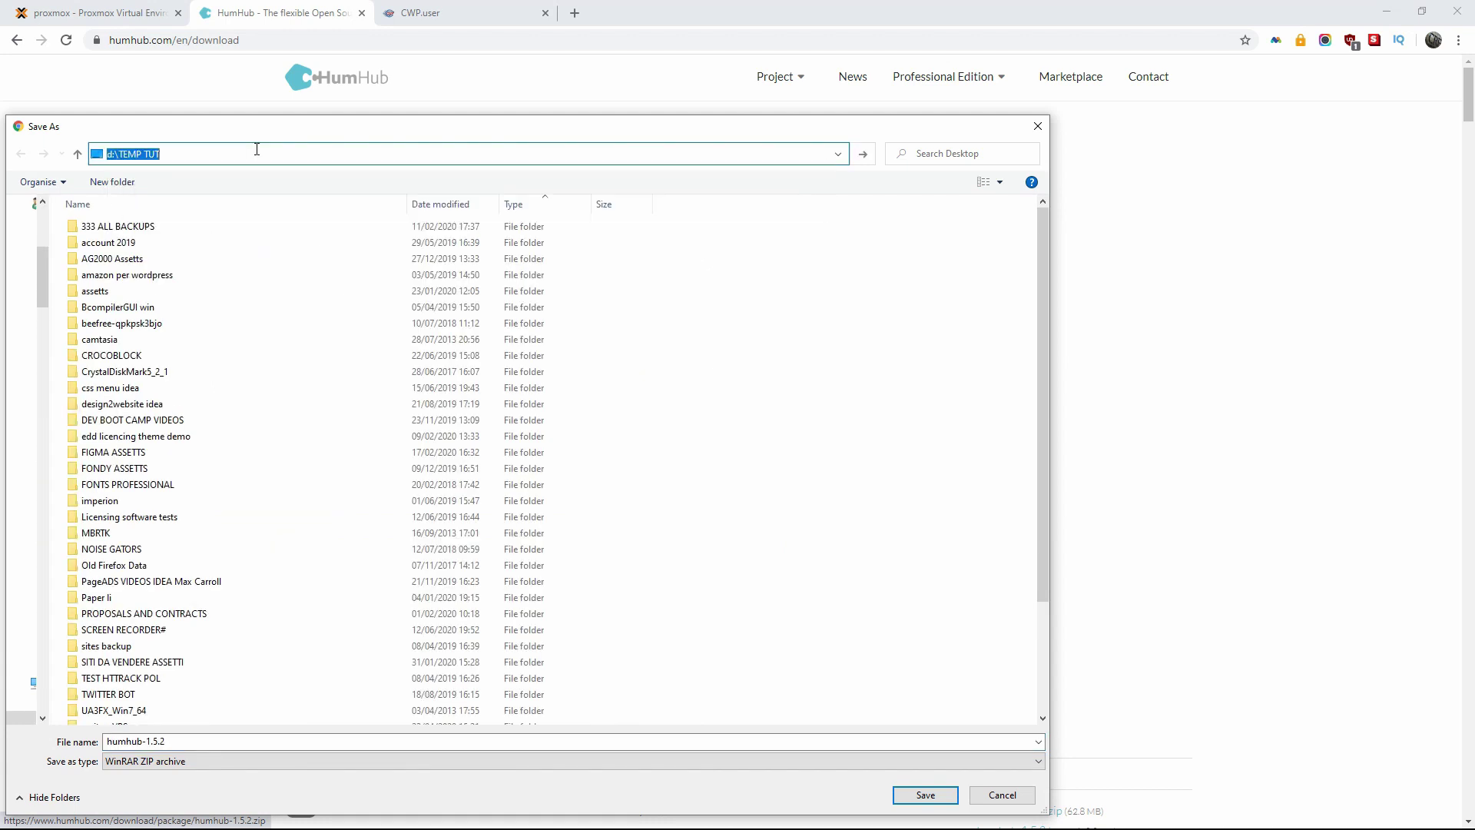
{"action": "key", "text": "Return"}
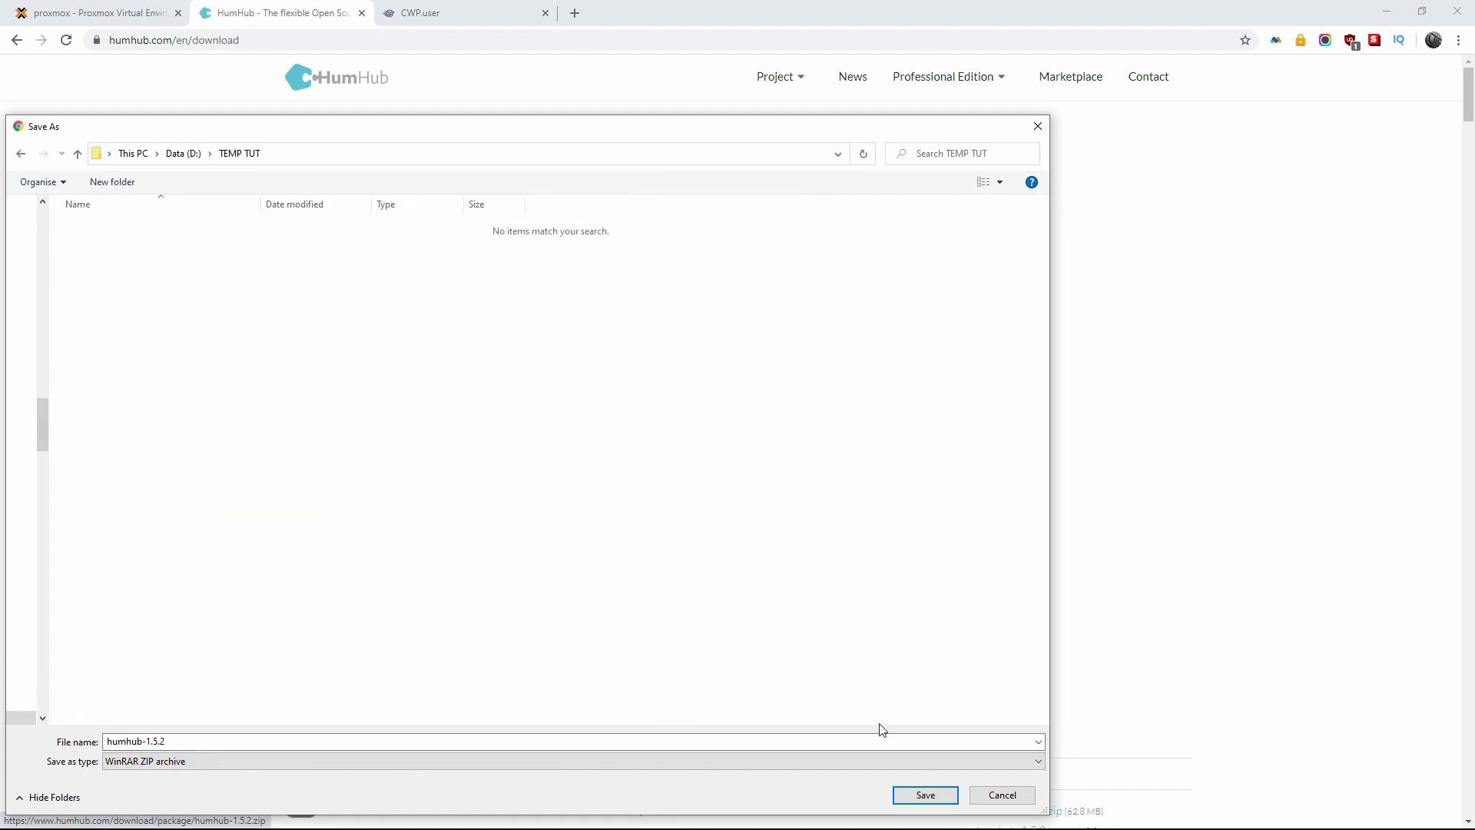
{"action": "left_click", "coordinate": [926, 795]}
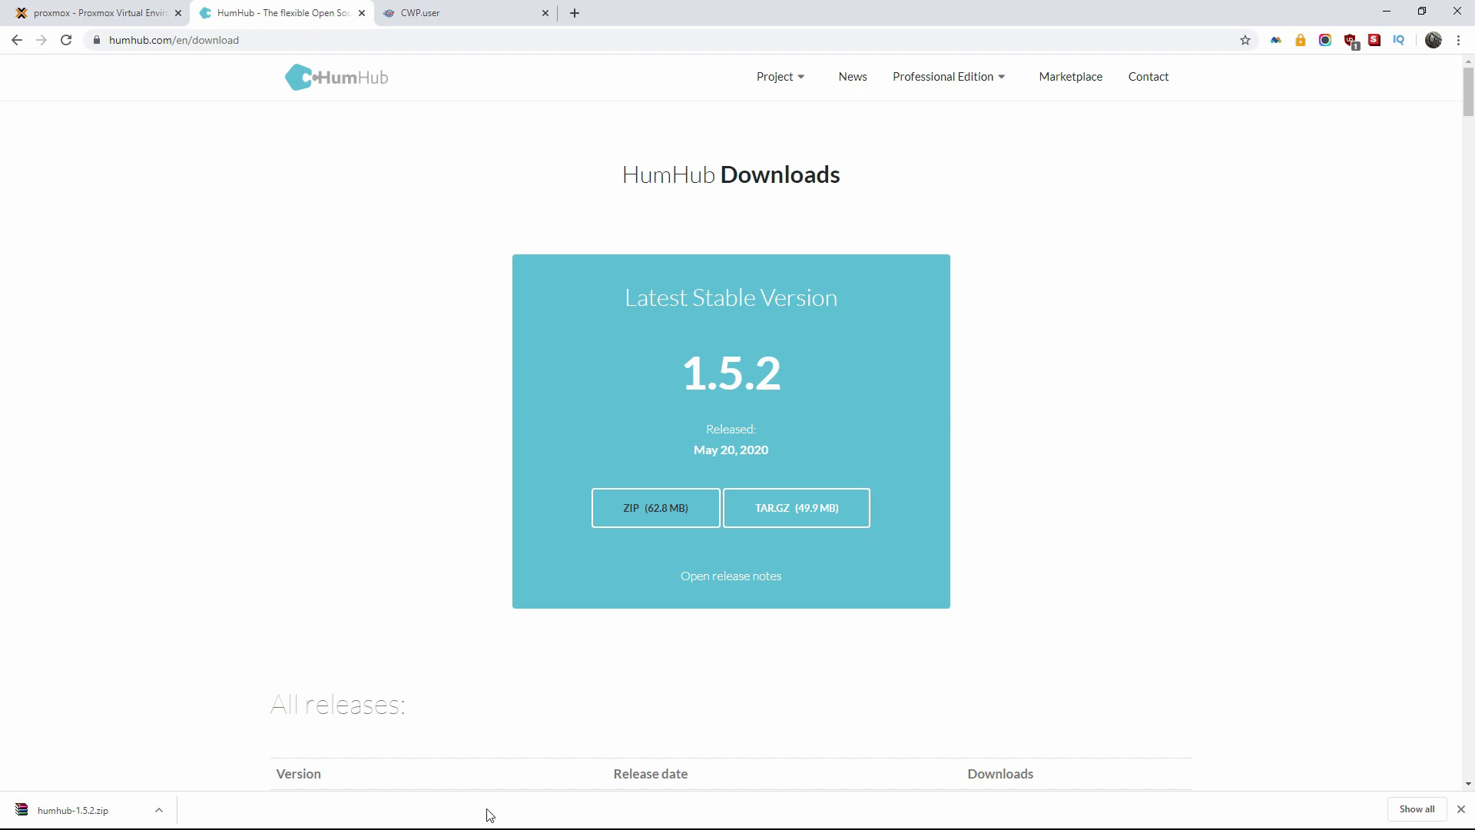
Show the downloaded ZIP in the TEMP TUT folder and open the humhub-1.5.2 archive.
{"action": "left_click", "coordinate": [161, 812]}
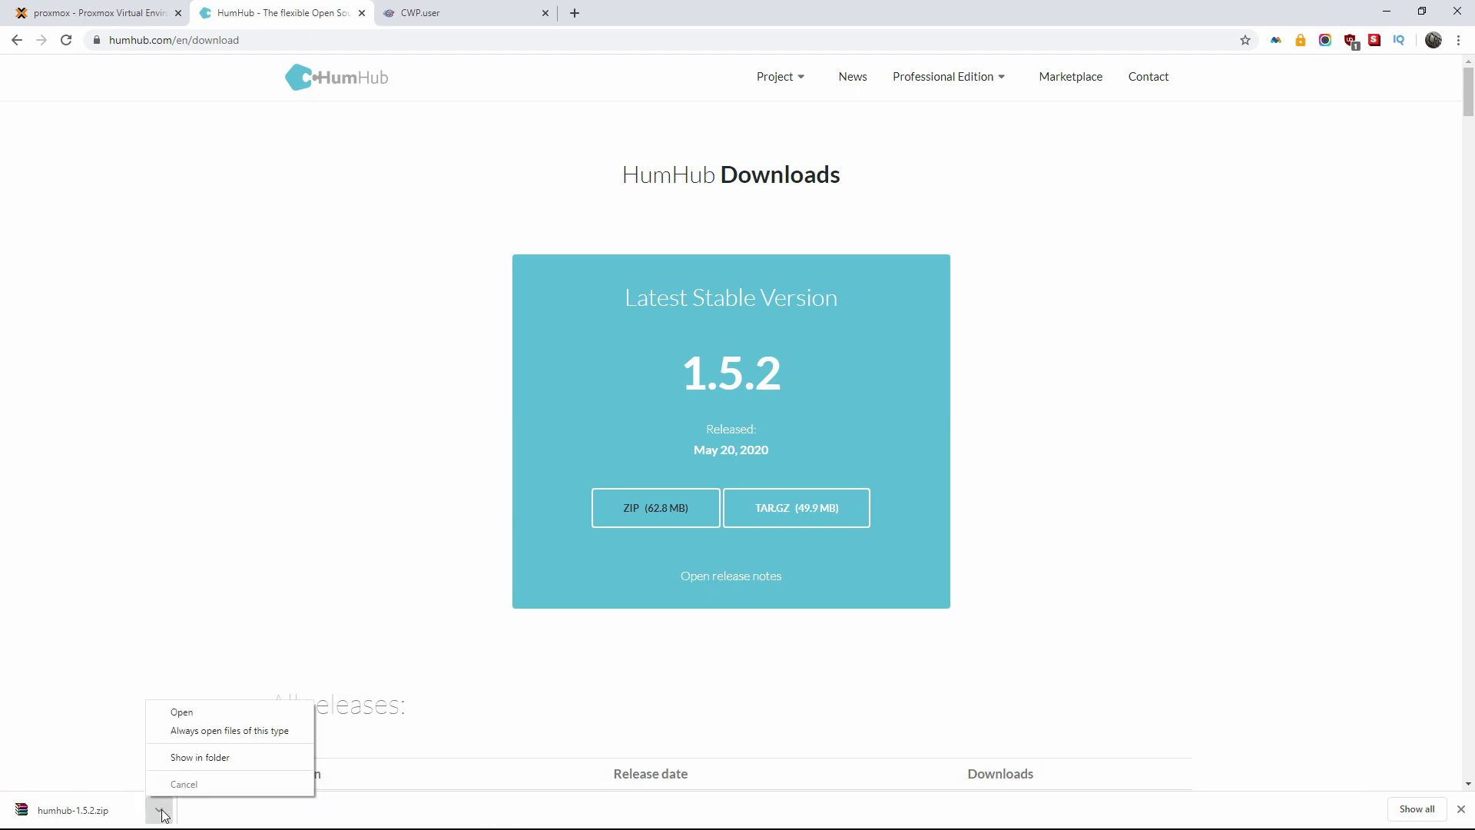
{"action": "left_click", "coordinate": [223, 758]}
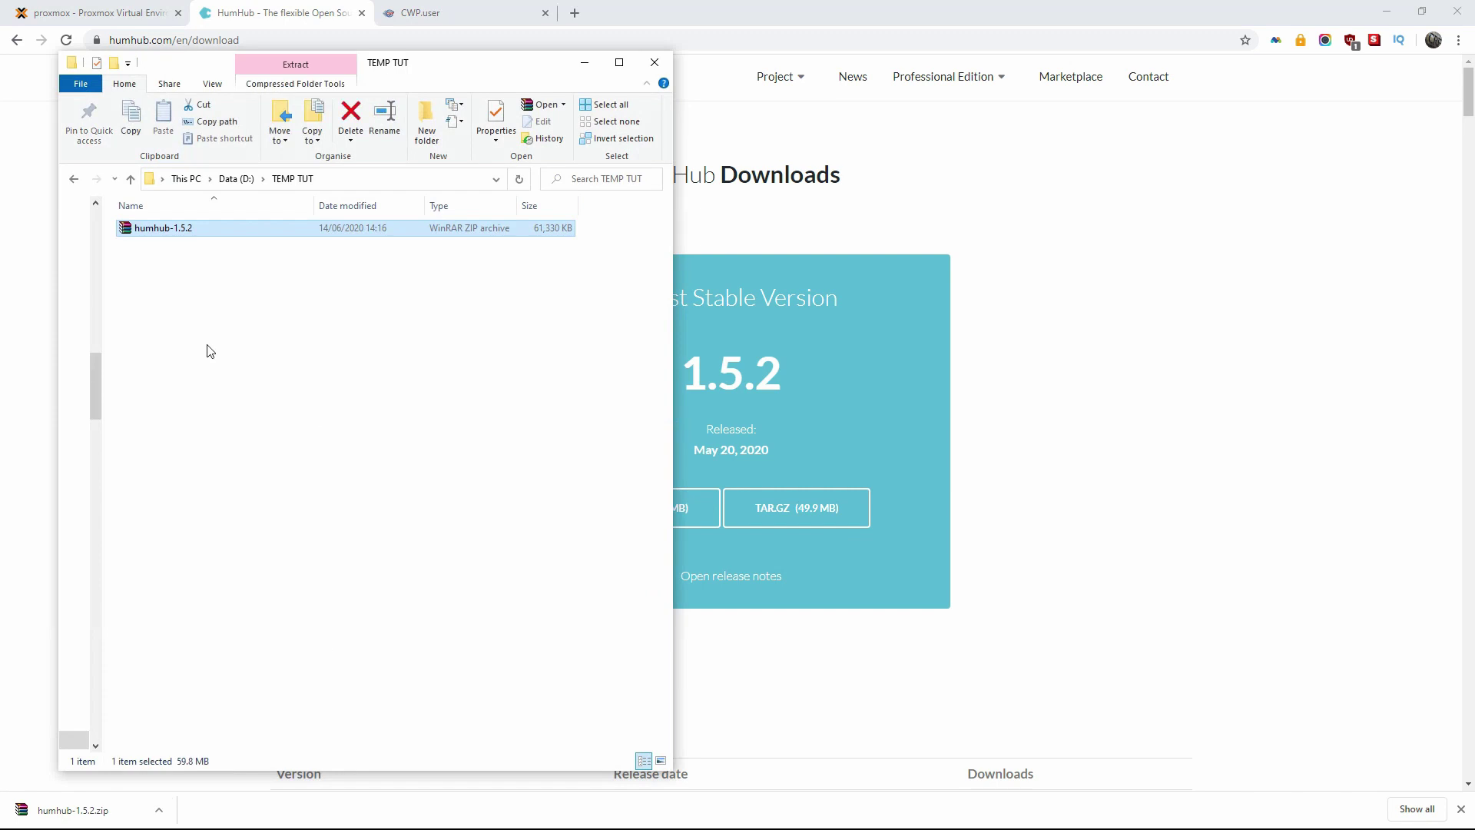
{"action": "left_click_drag", "start_coordinate": [477, 73], "coordinate": [1121, 104]}
{"action": "double_click", "coordinate": [832, 262]}
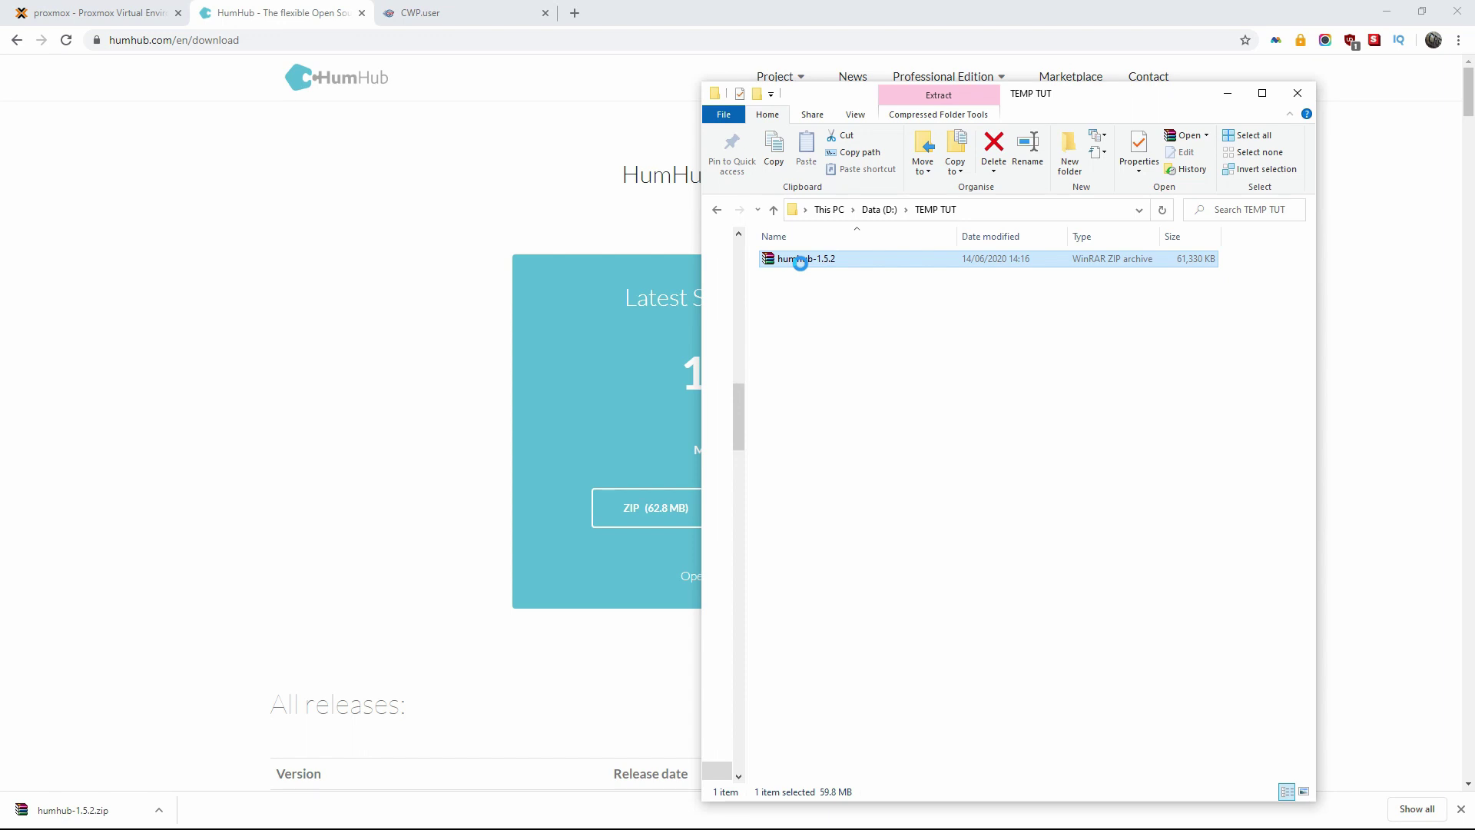
Extract the archive to a humhub-1.5.2 folder, delete that folder again, and minimise Explorer.
{"action": "right_click", "coordinate": [800, 262]}
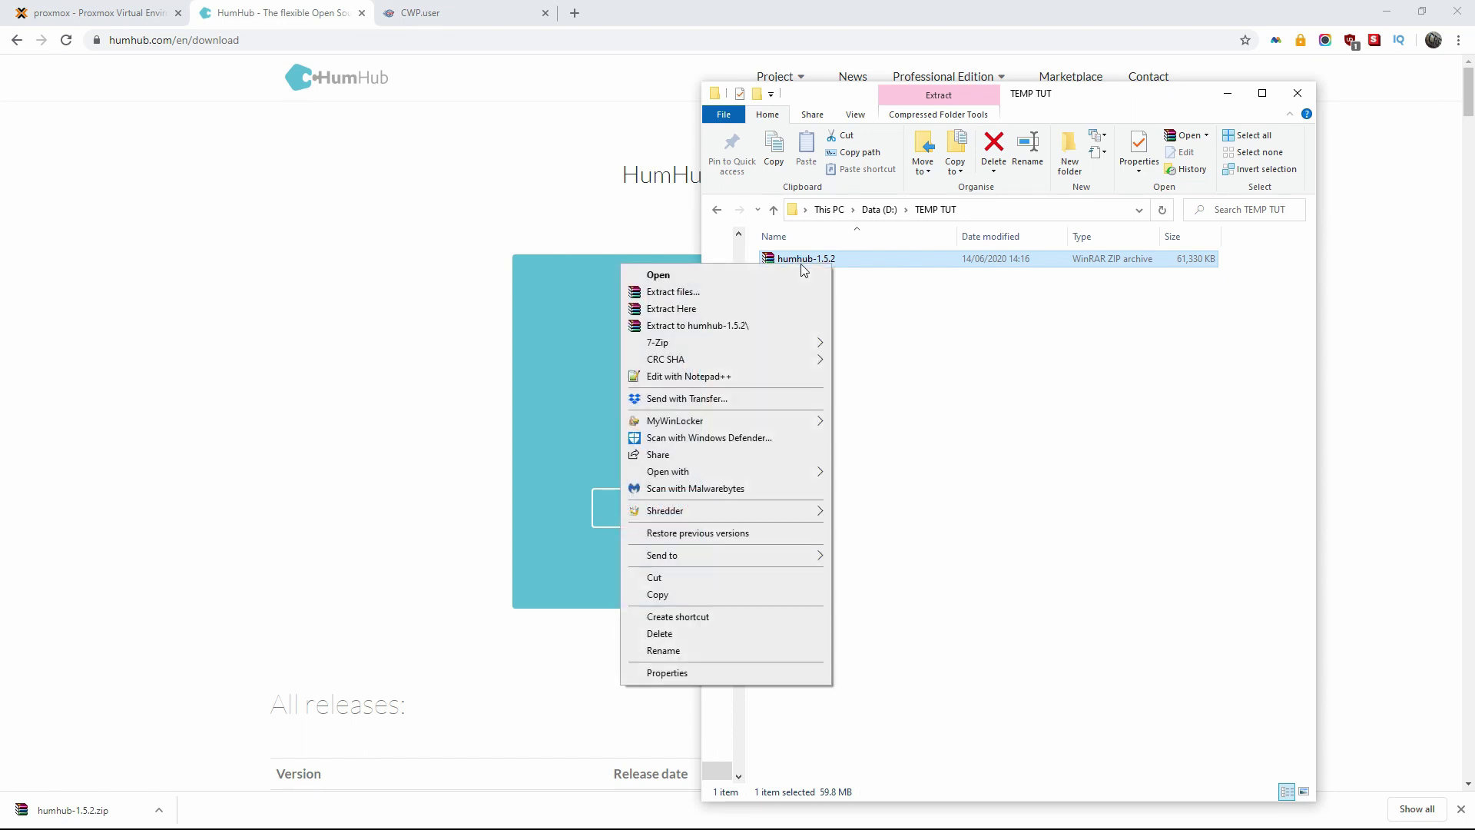
{"action": "left_click", "coordinate": [764, 328]}
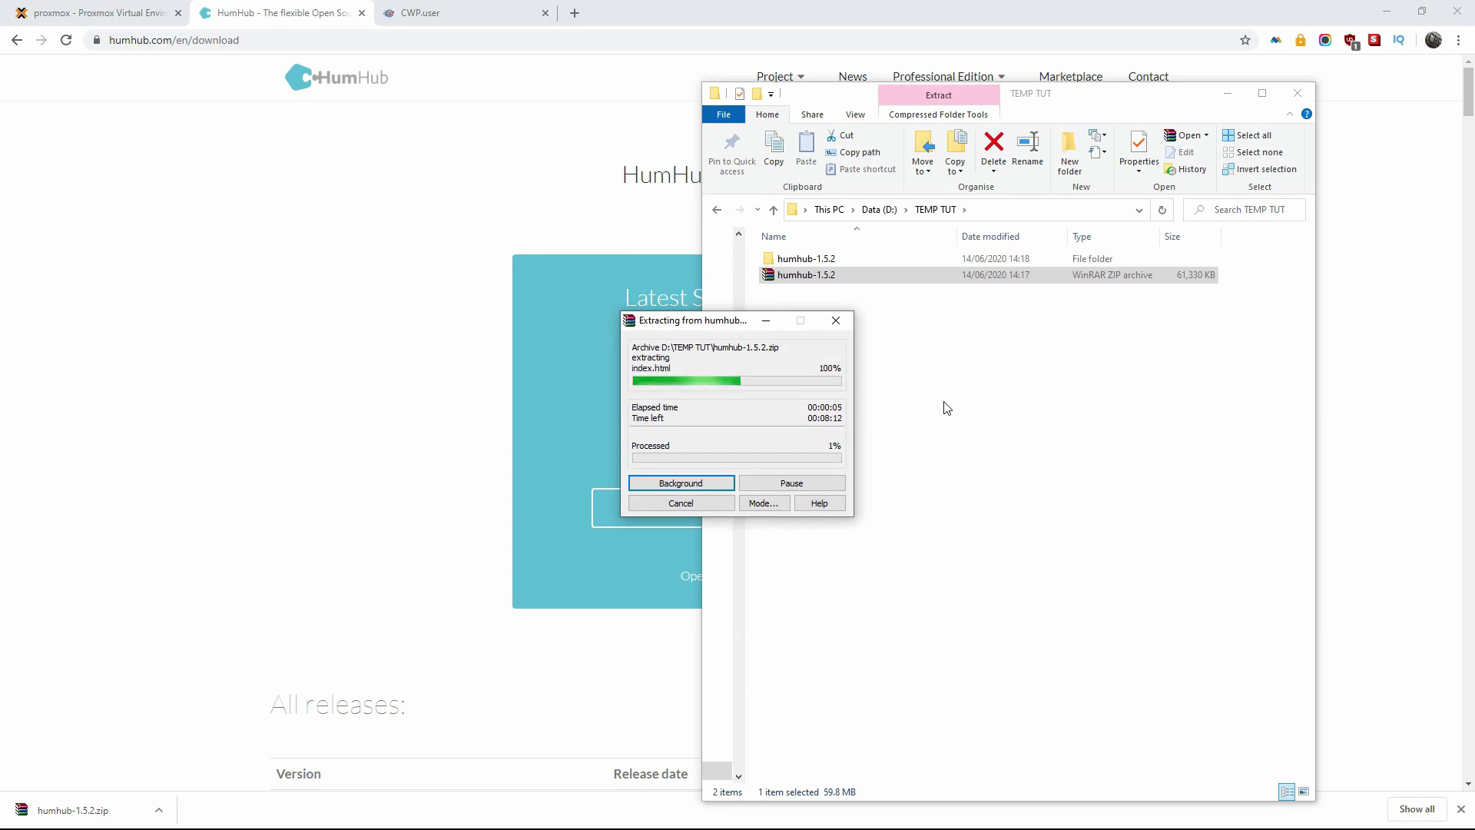
{"action": "left_click", "coordinate": [836, 319]}
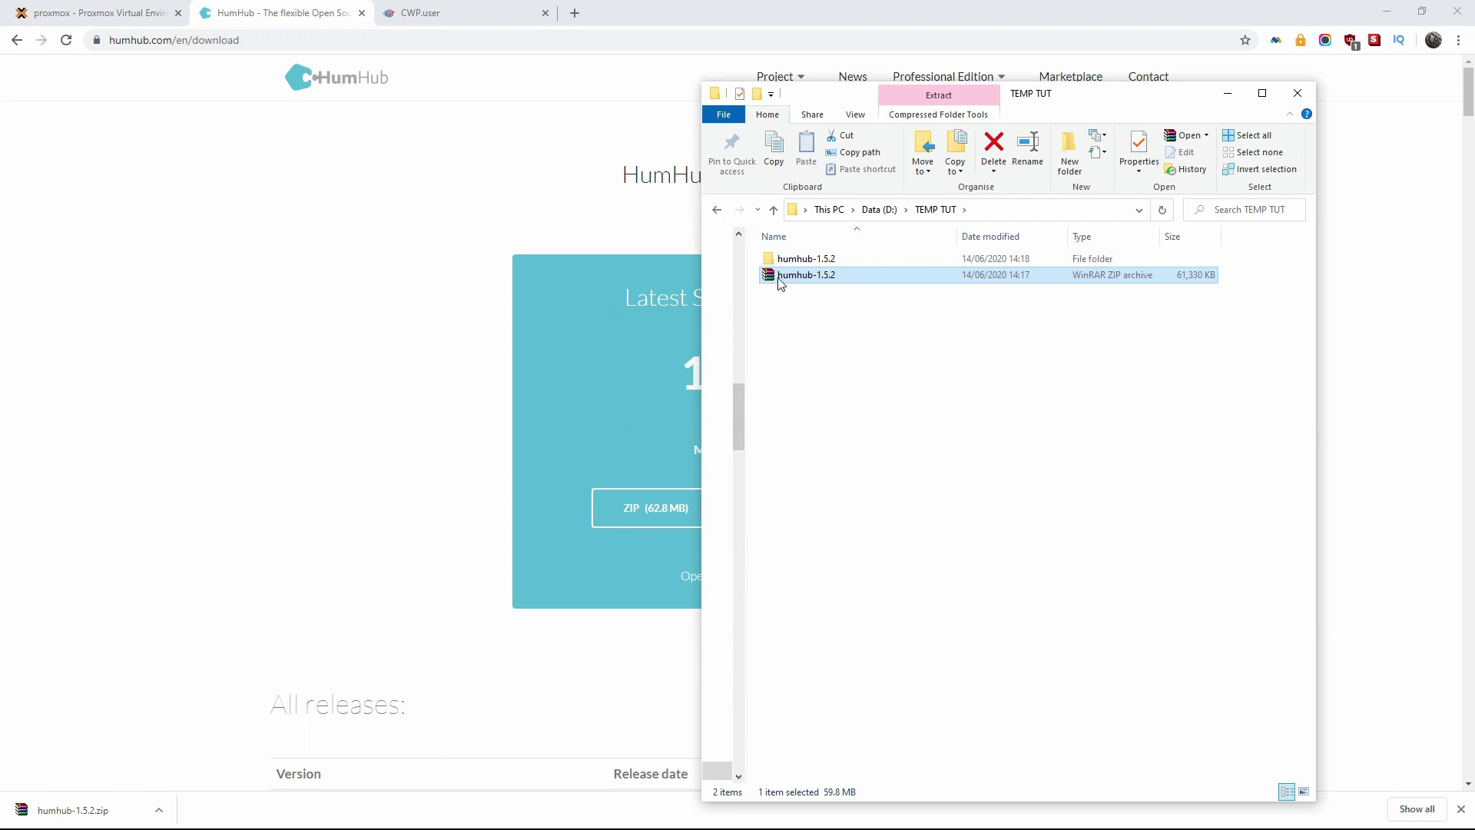
{"action": "left_click", "coordinate": [808, 266]}
{"action": "key", "text": "Delete"}
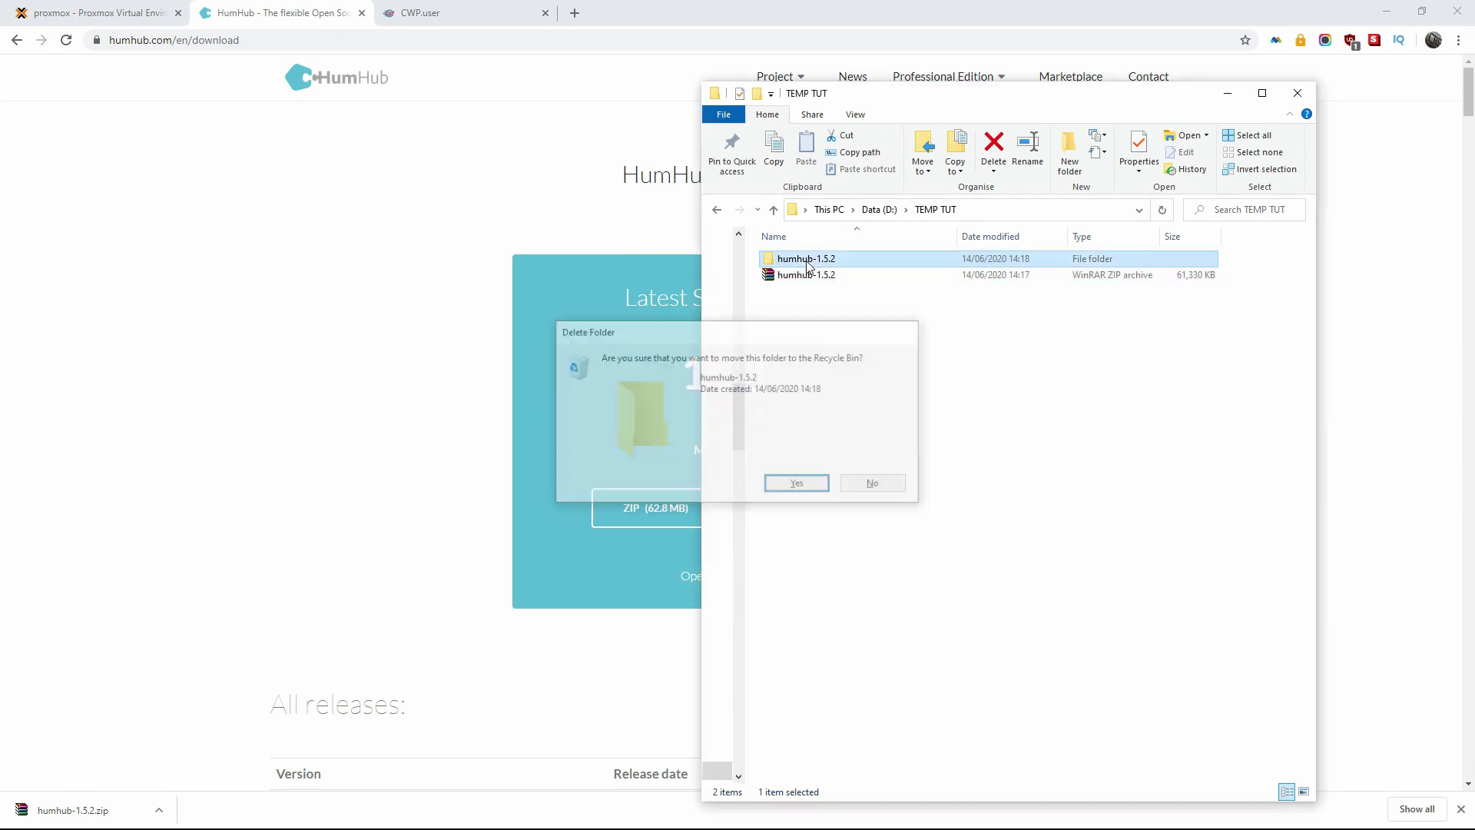
{"action": "key", "text": "Return"}
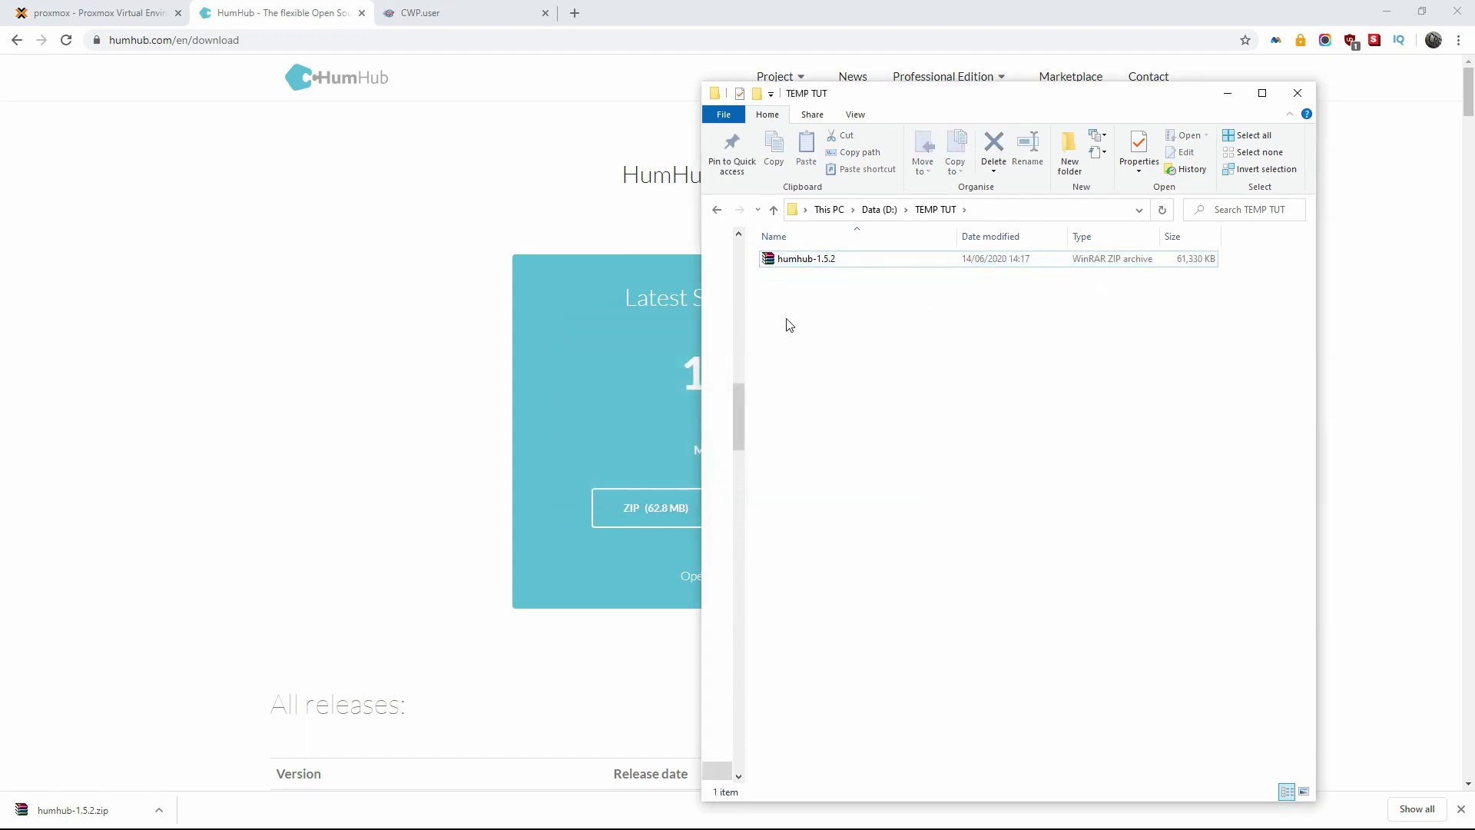
{"action": "left_click", "coordinate": [1228, 93]}
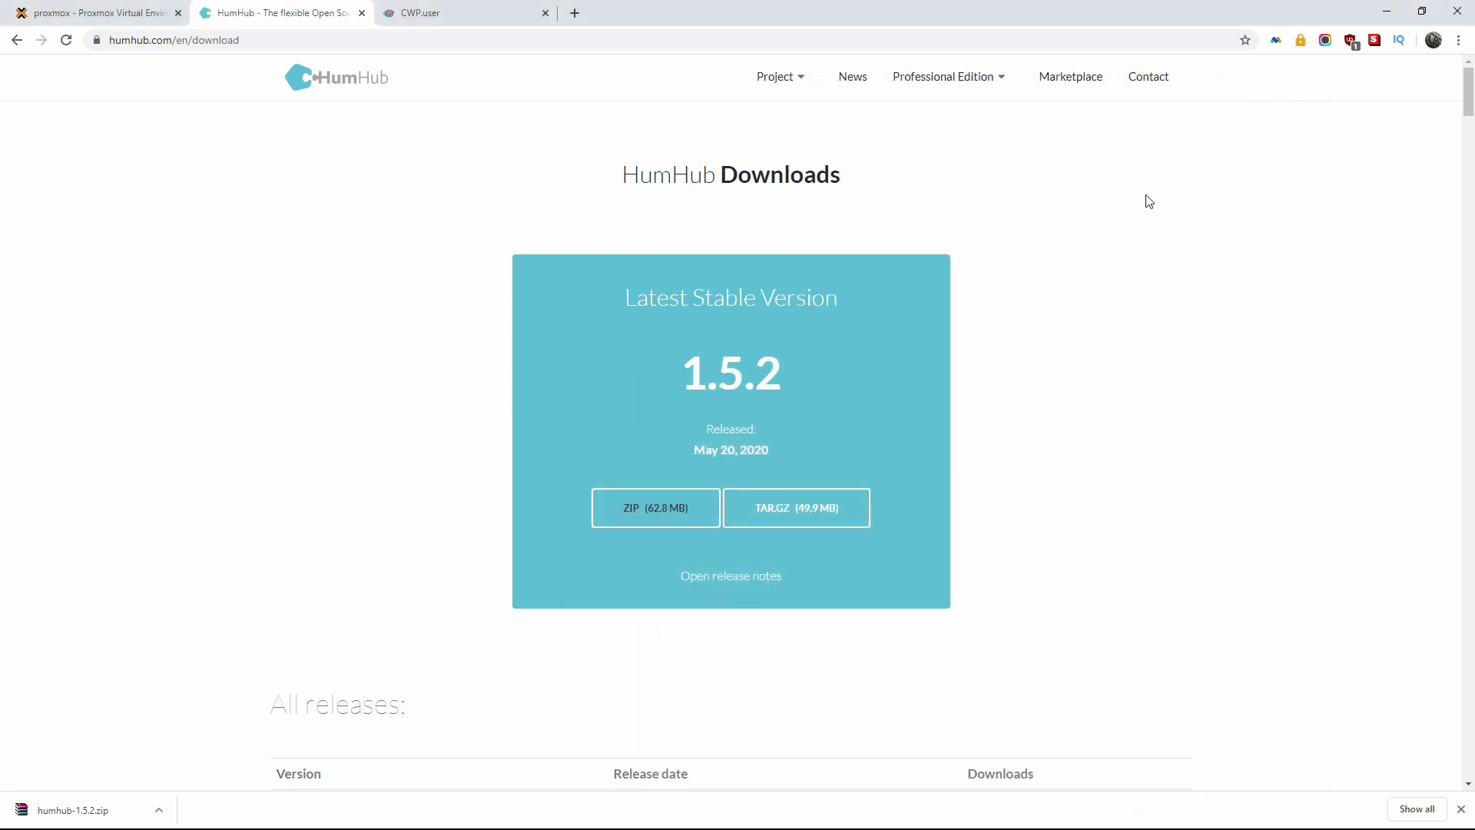
Show CWP's addon domain list (mautic-manual.local, mautic.local) and close Chrome's download bar.
{"action": "left_click", "coordinate": [430, 9]}
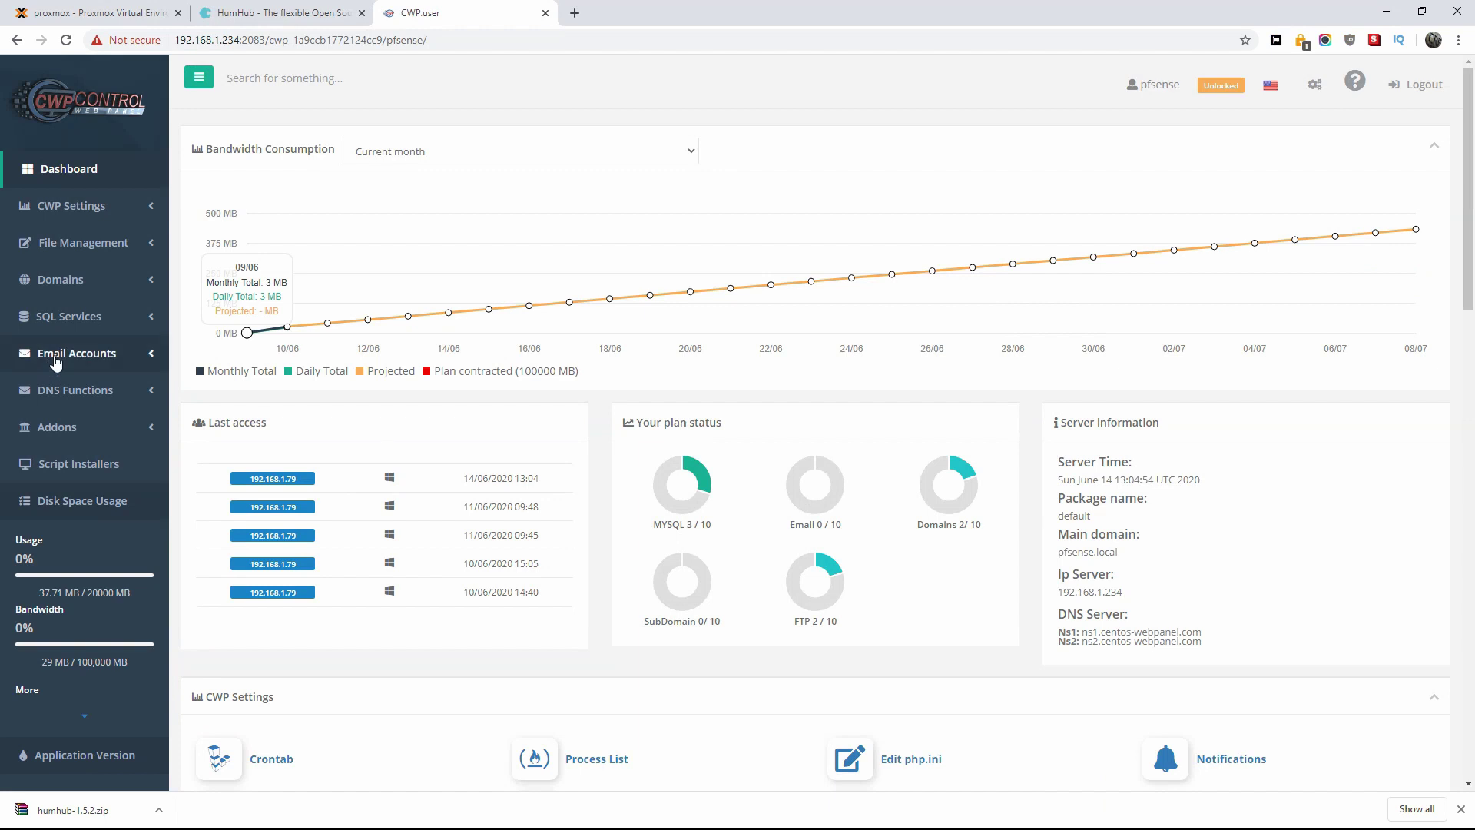
{"action": "left_click", "coordinate": [75, 281]}
{"action": "left_click", "coordinate": [70, 312]}
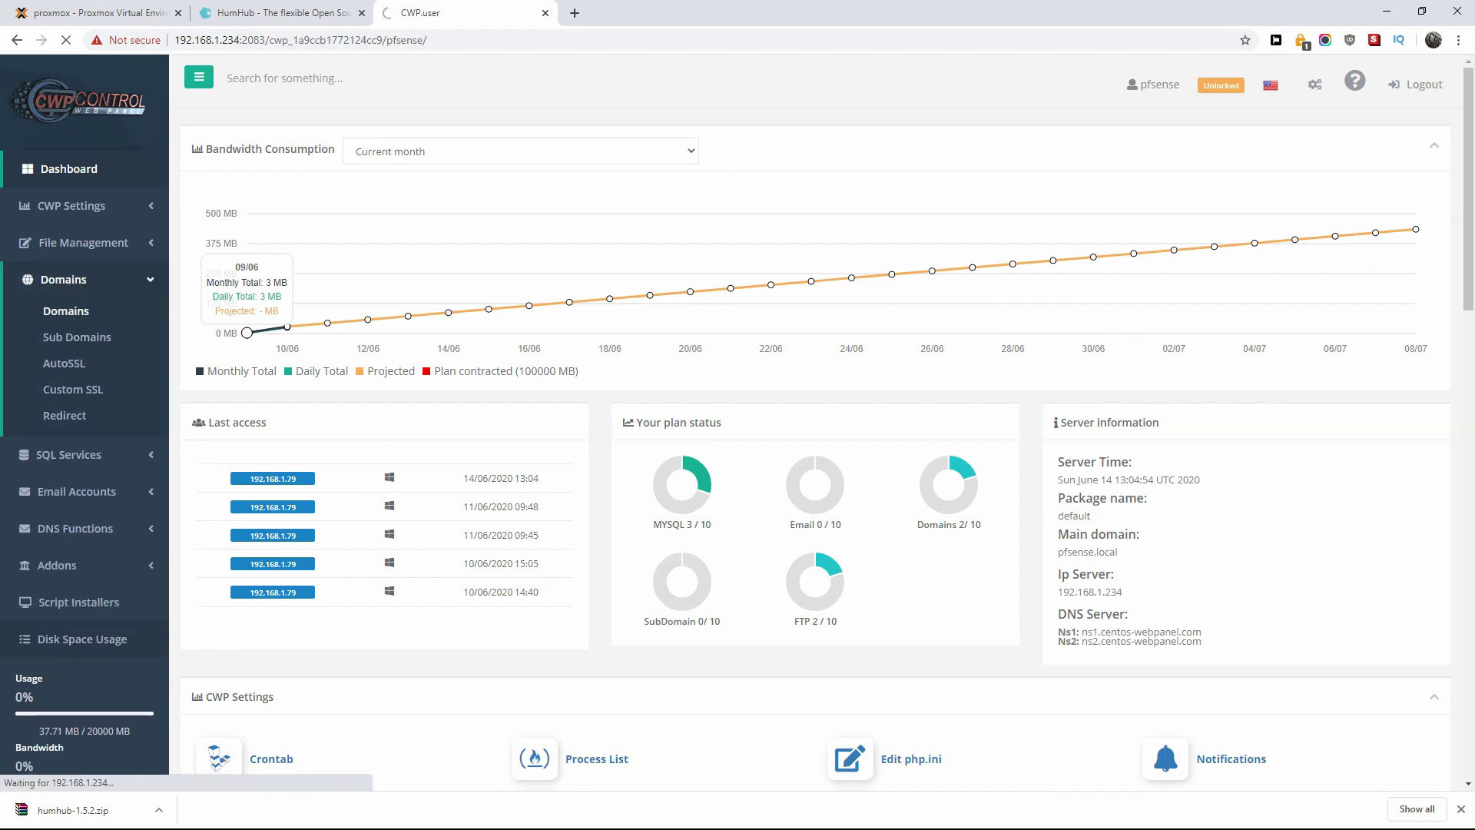
{"action": "left_click", "coordinate": [1462, 811]}
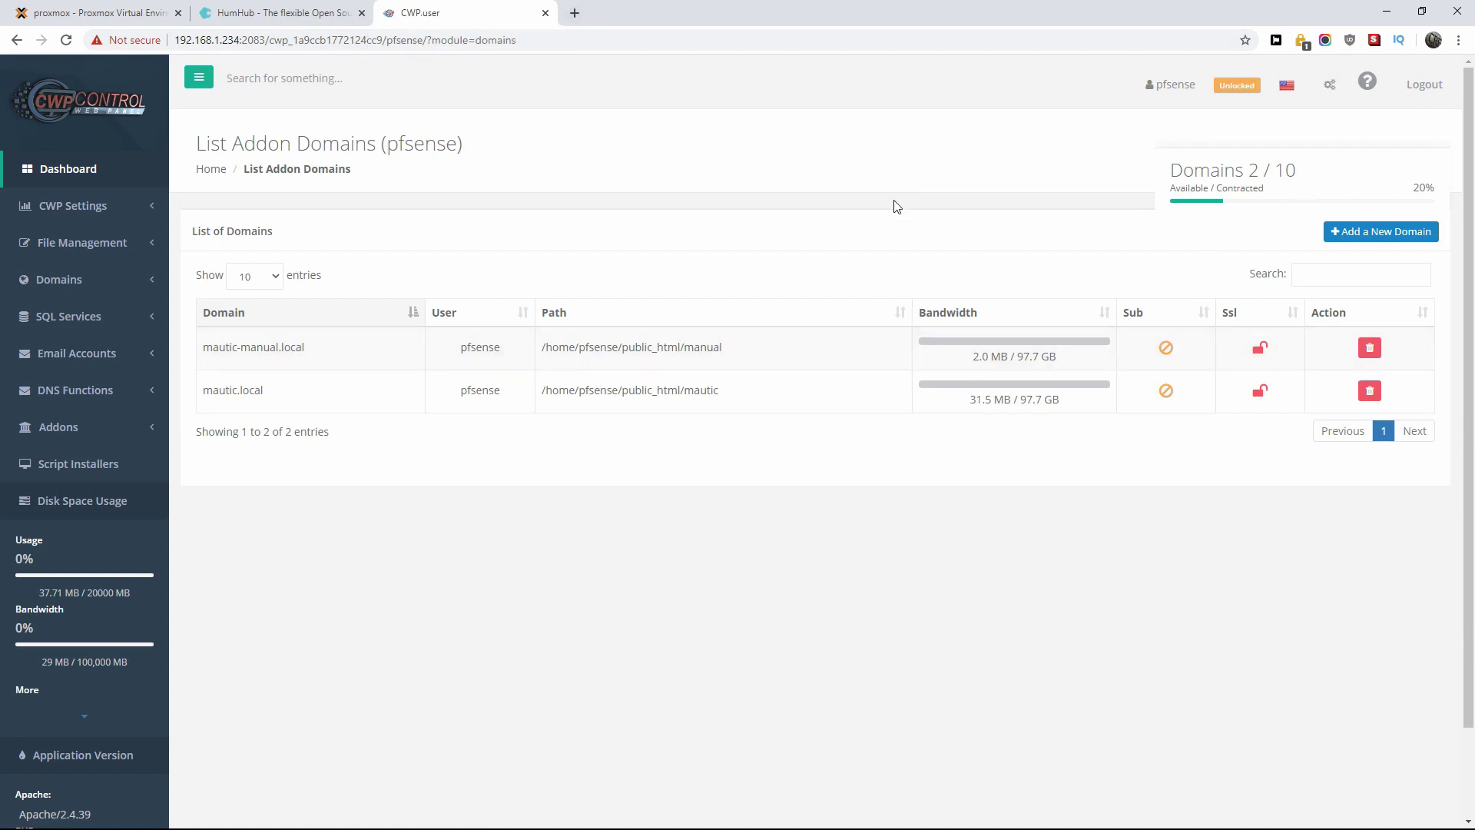
{"action": "left_click", "coordinate": [575, 13]}
In a new tab, load 192.168.1.92 and open the Pi-hole admin console.
{"action": "left_click", "coordinate": [474, 15]}
{"action": "left_click", "coordinate": [606, 16]}
{"action": "left_click", "coordinate": [584, 45]}
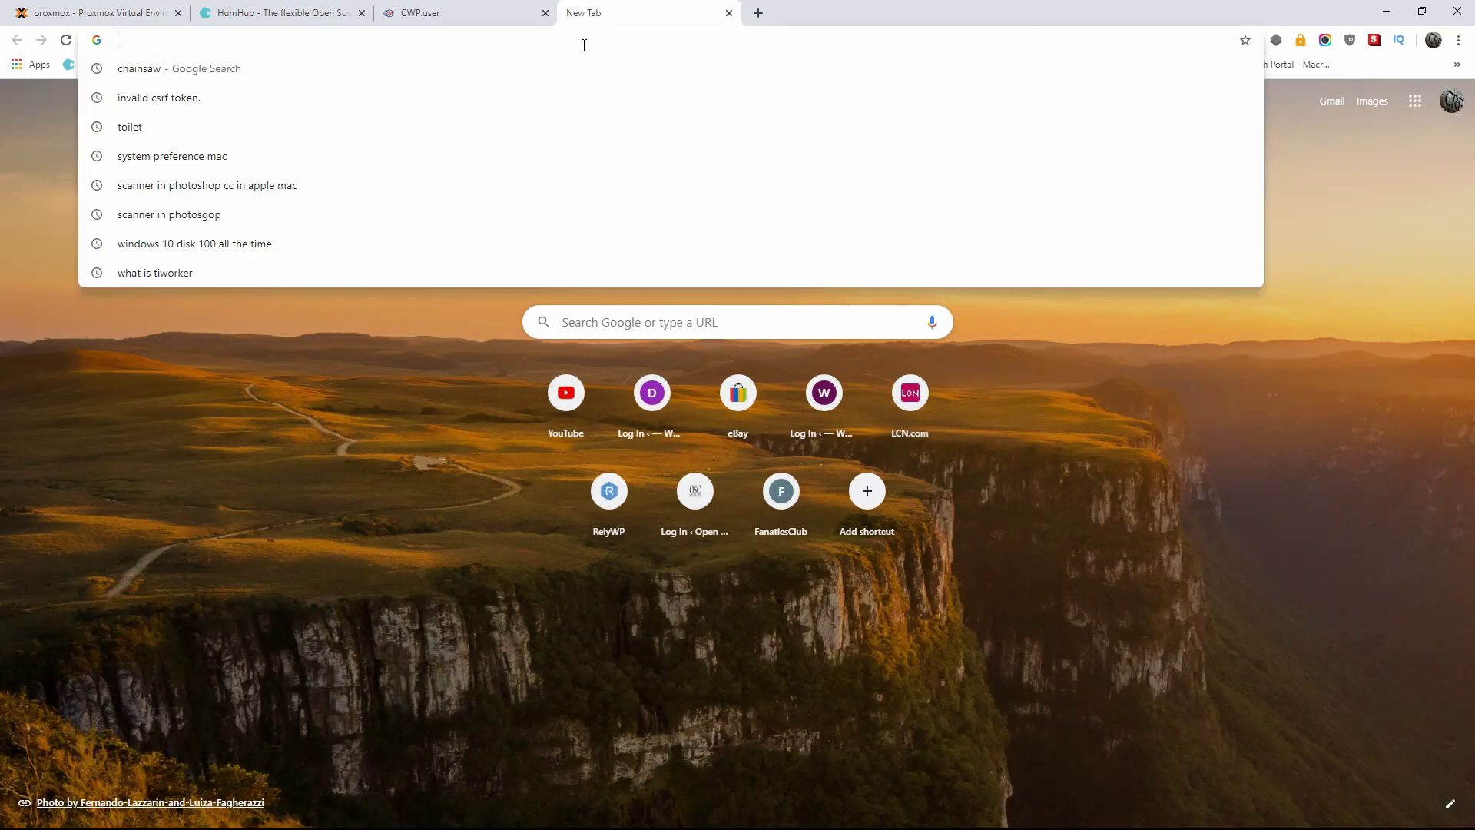
{"action": "type", "text": "192.1"}
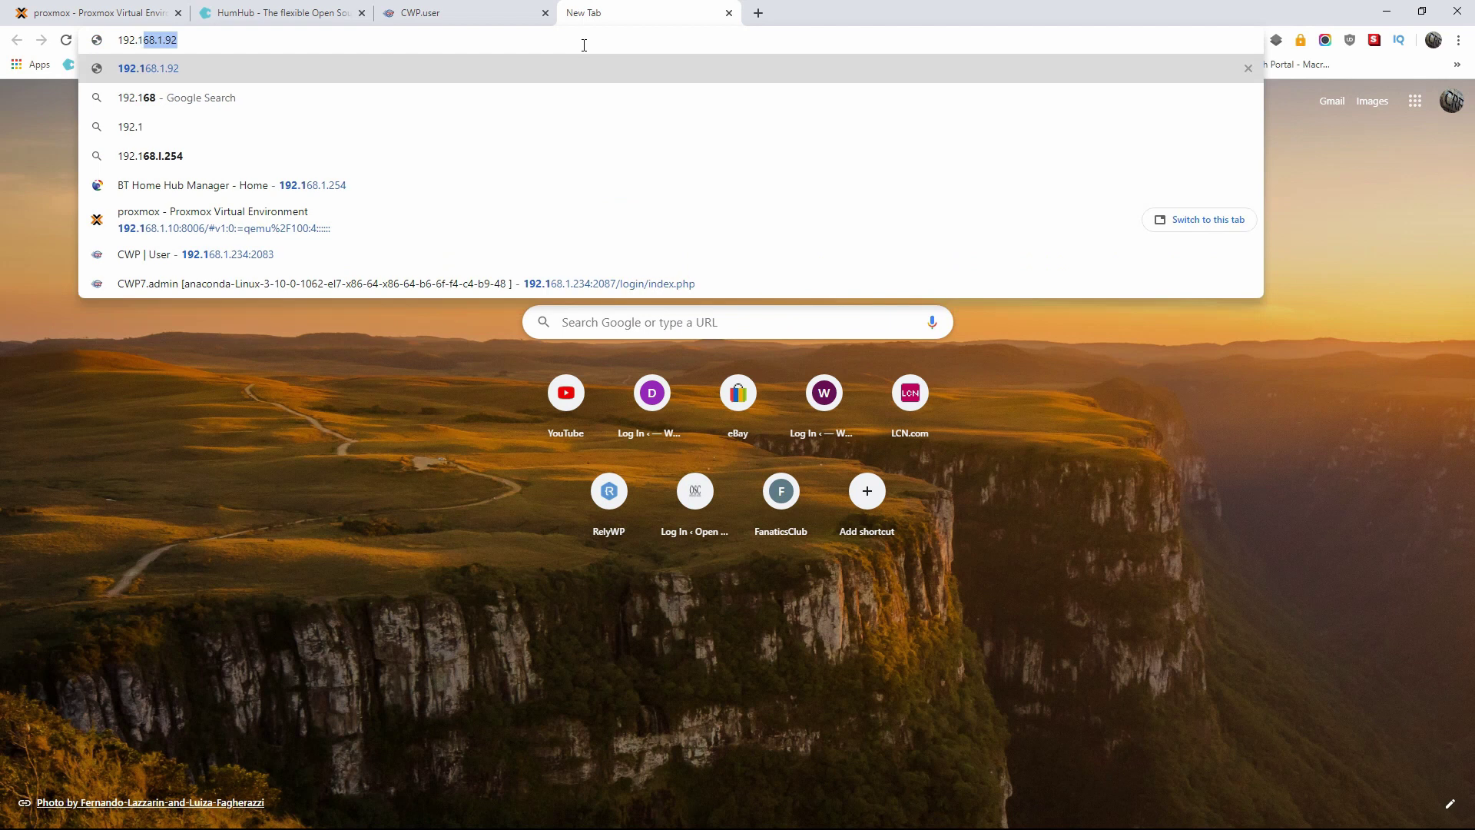
{"action": "type", "text": "68.1.92"}
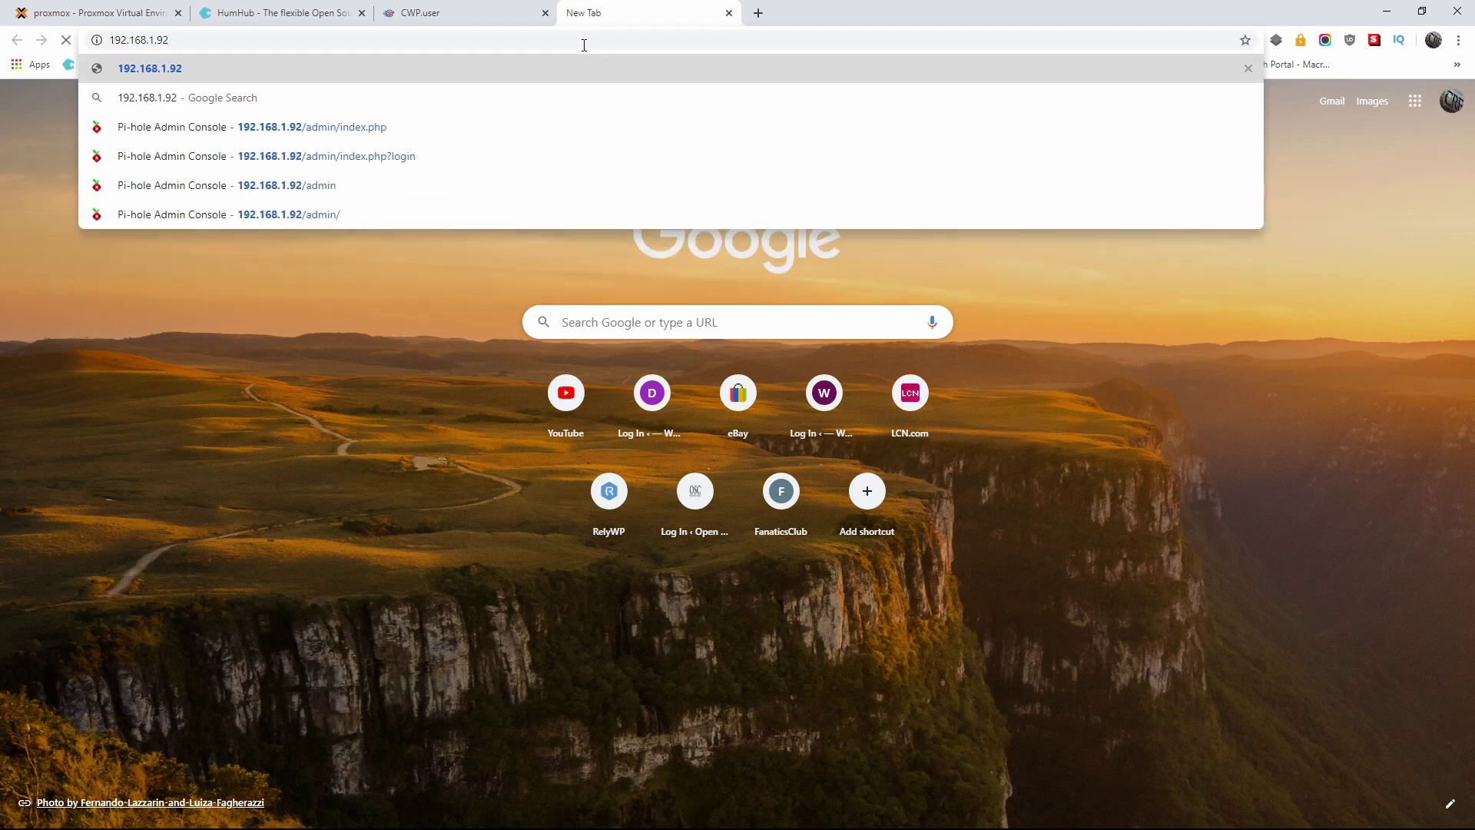
{"action": "key", "text": "Return"}
{"action": "left_click", "coordinate": [743, 379]}
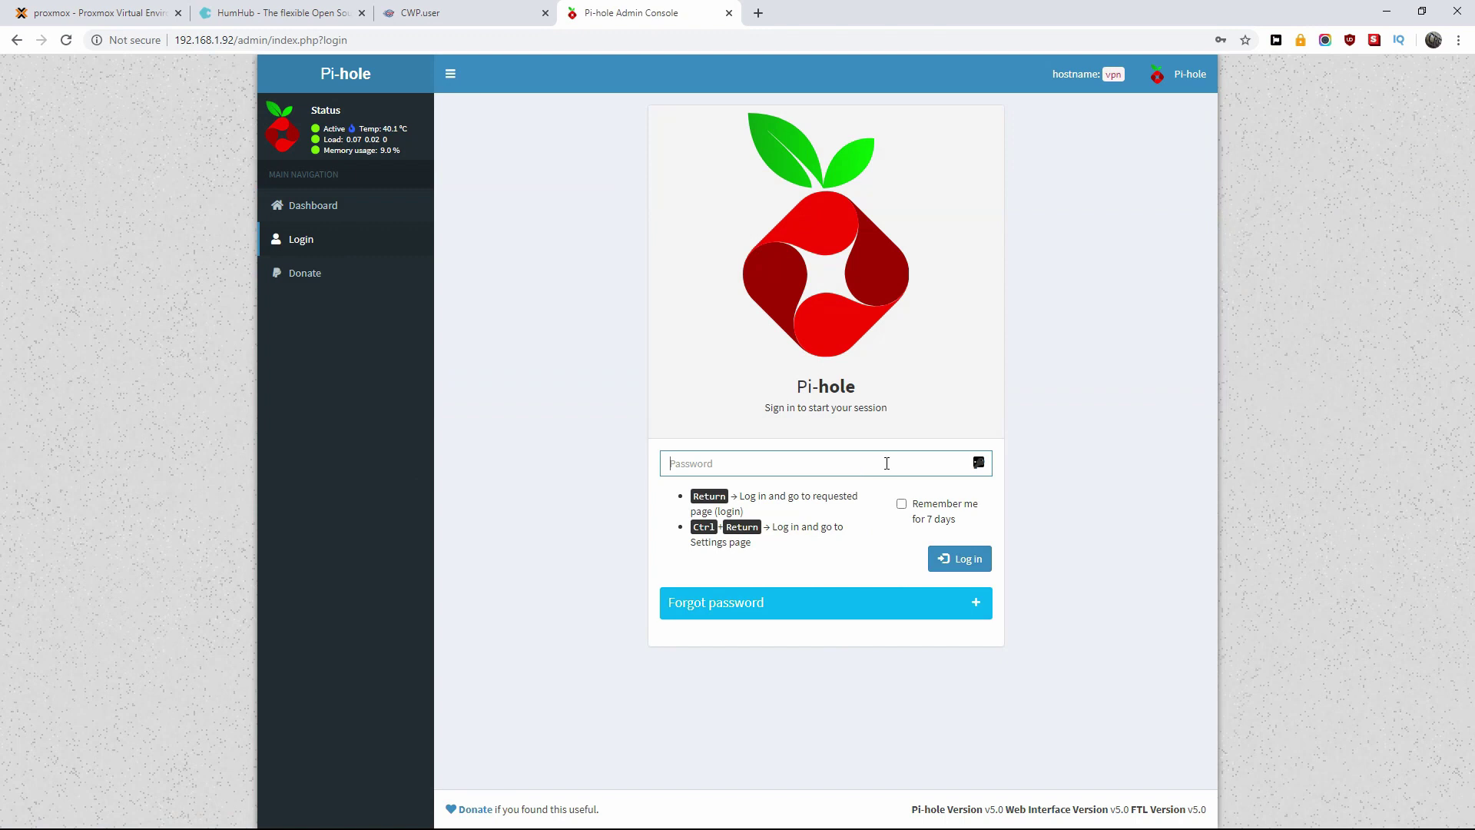
Sign in with the saved admin password, open Local DNS Records, and return to CWP.
{"action": "left_click", "coordinate": [830, 464]}
{"action": "left_click", "coordinate": [780, 500]}
{"action": "left_click", "coordinate": [949, 559]}
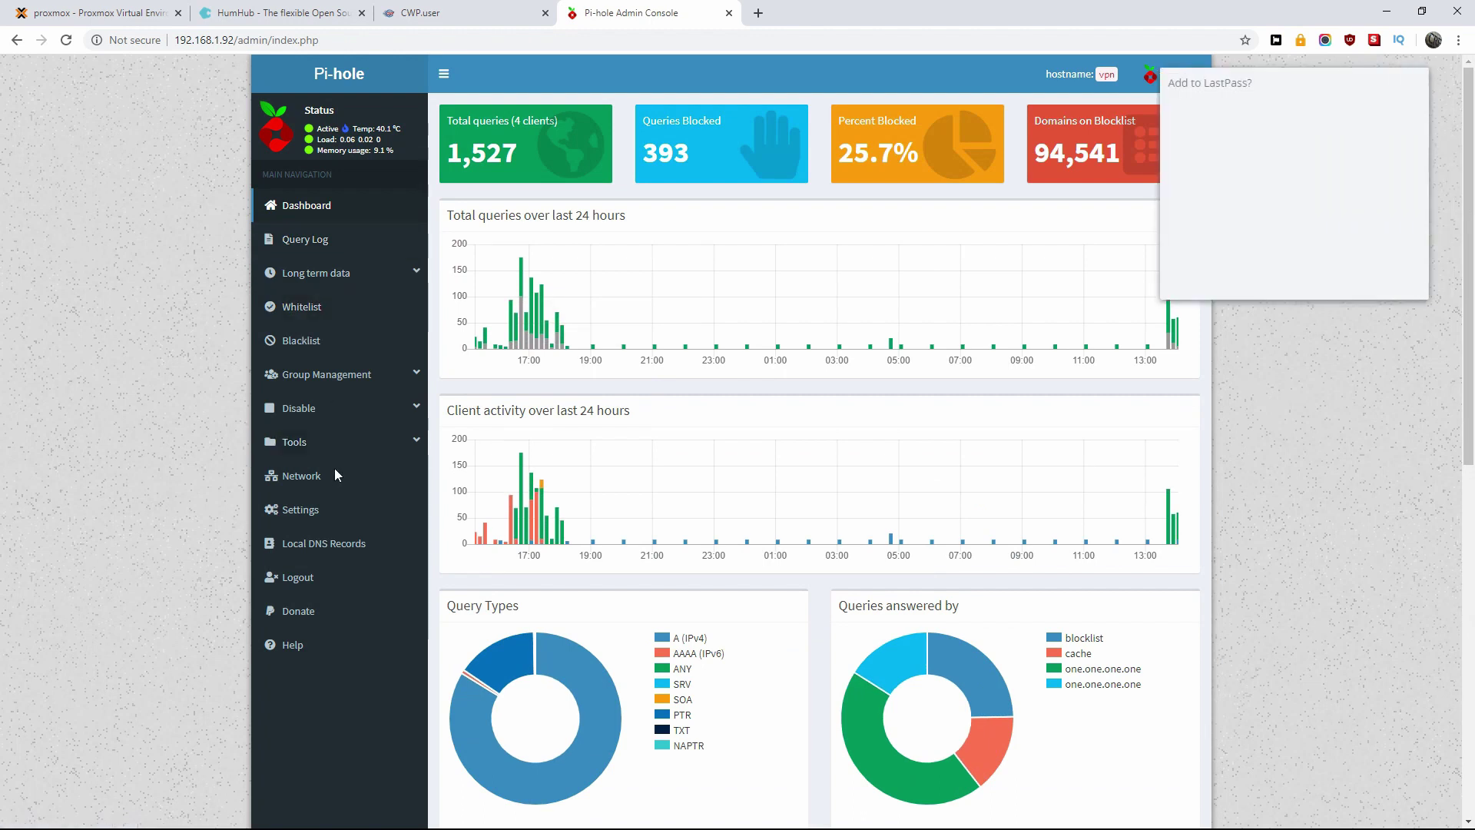
{"action": "left_click", "coordinate": [1328, 279]}
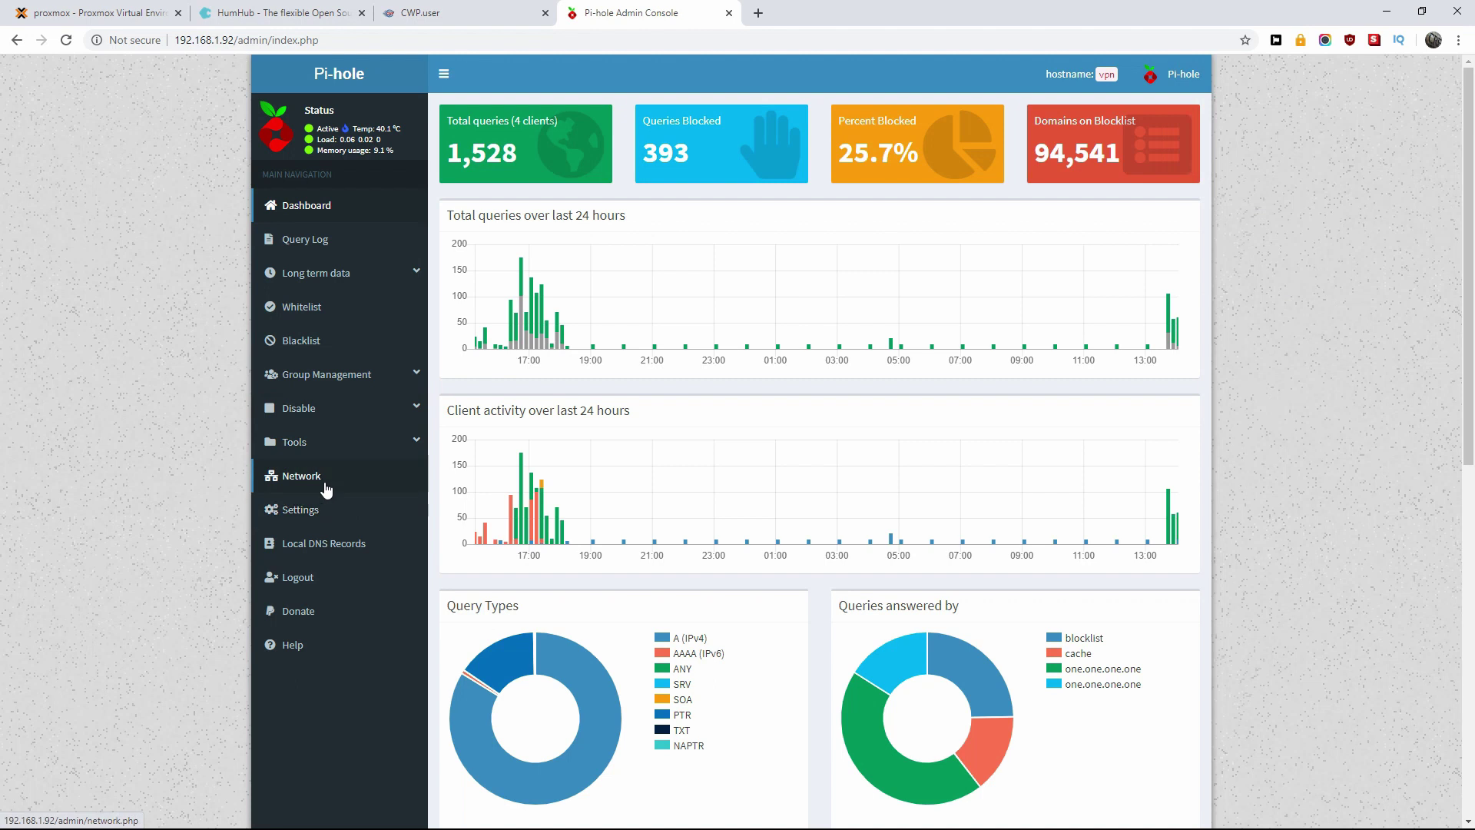
{"action": "left_click", "coordinate": [322, 545]}
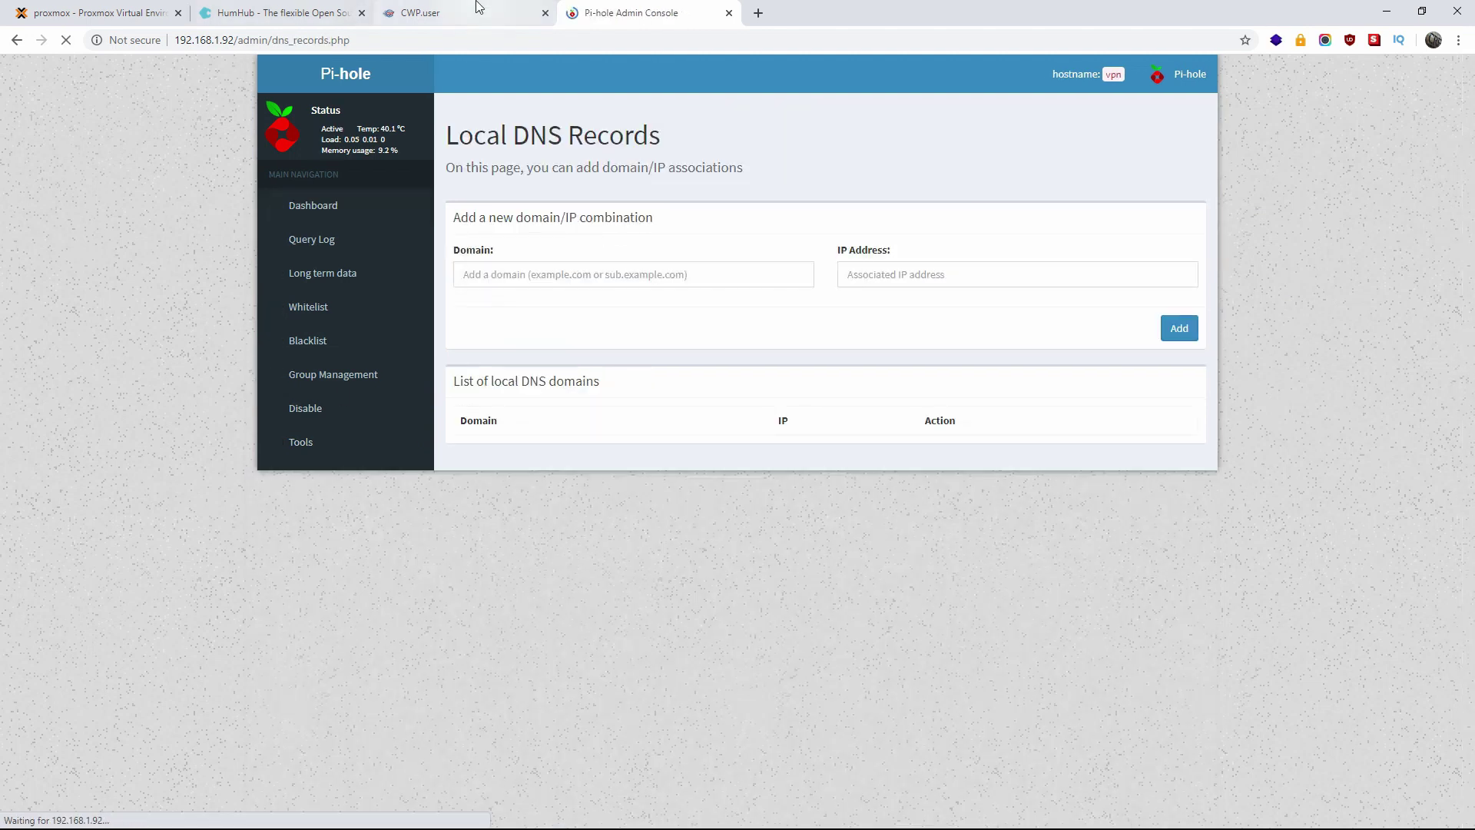
{"action": "left_click", "coordinate": [476, 9]}
Add the addon domain social.local with the path social.local and save it.
{"action": "left_click", "coordinate": [1376, 240]}
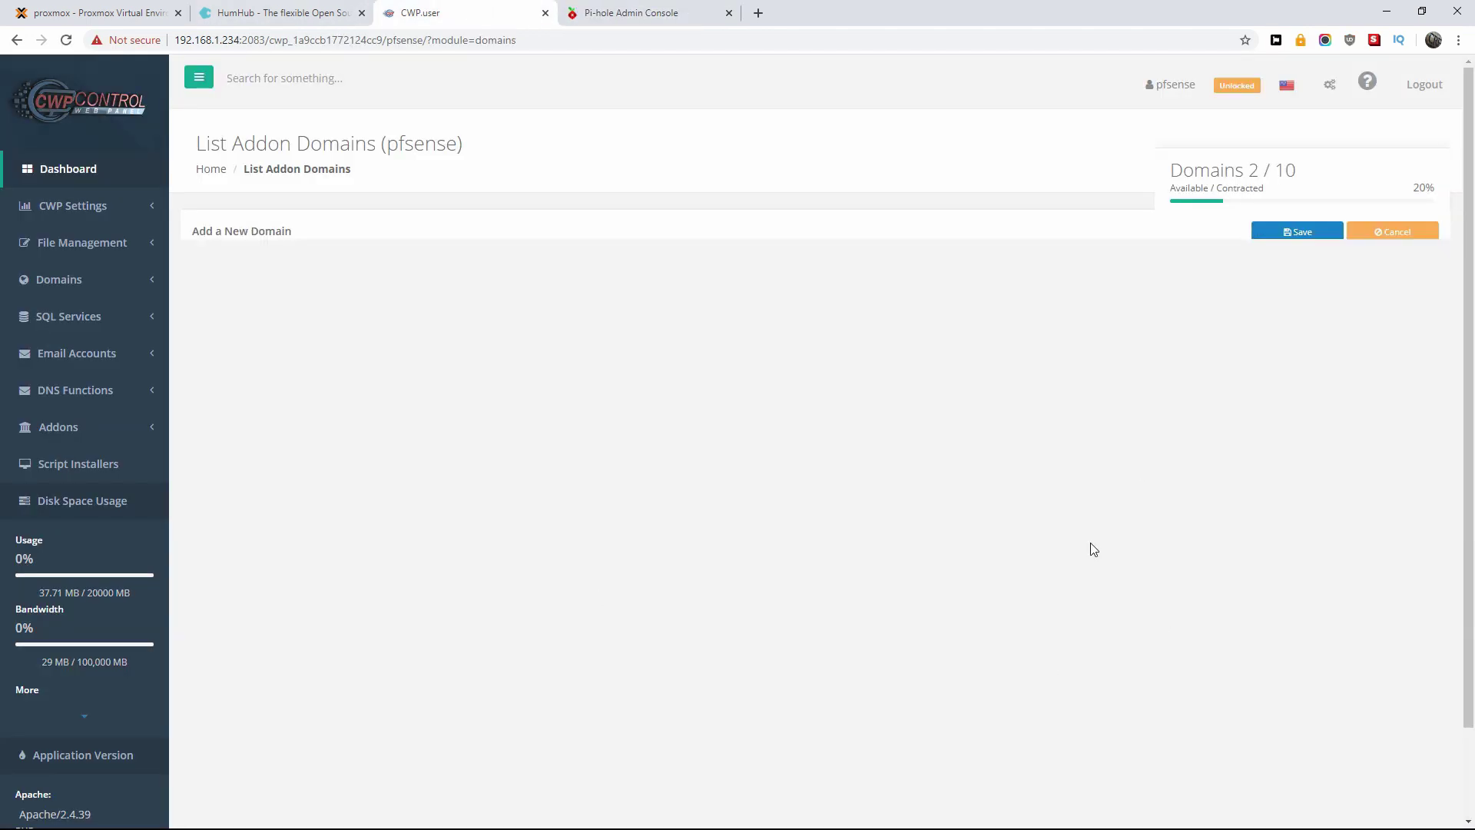
{"action": "left_click", "coordinate": [502, 282]}
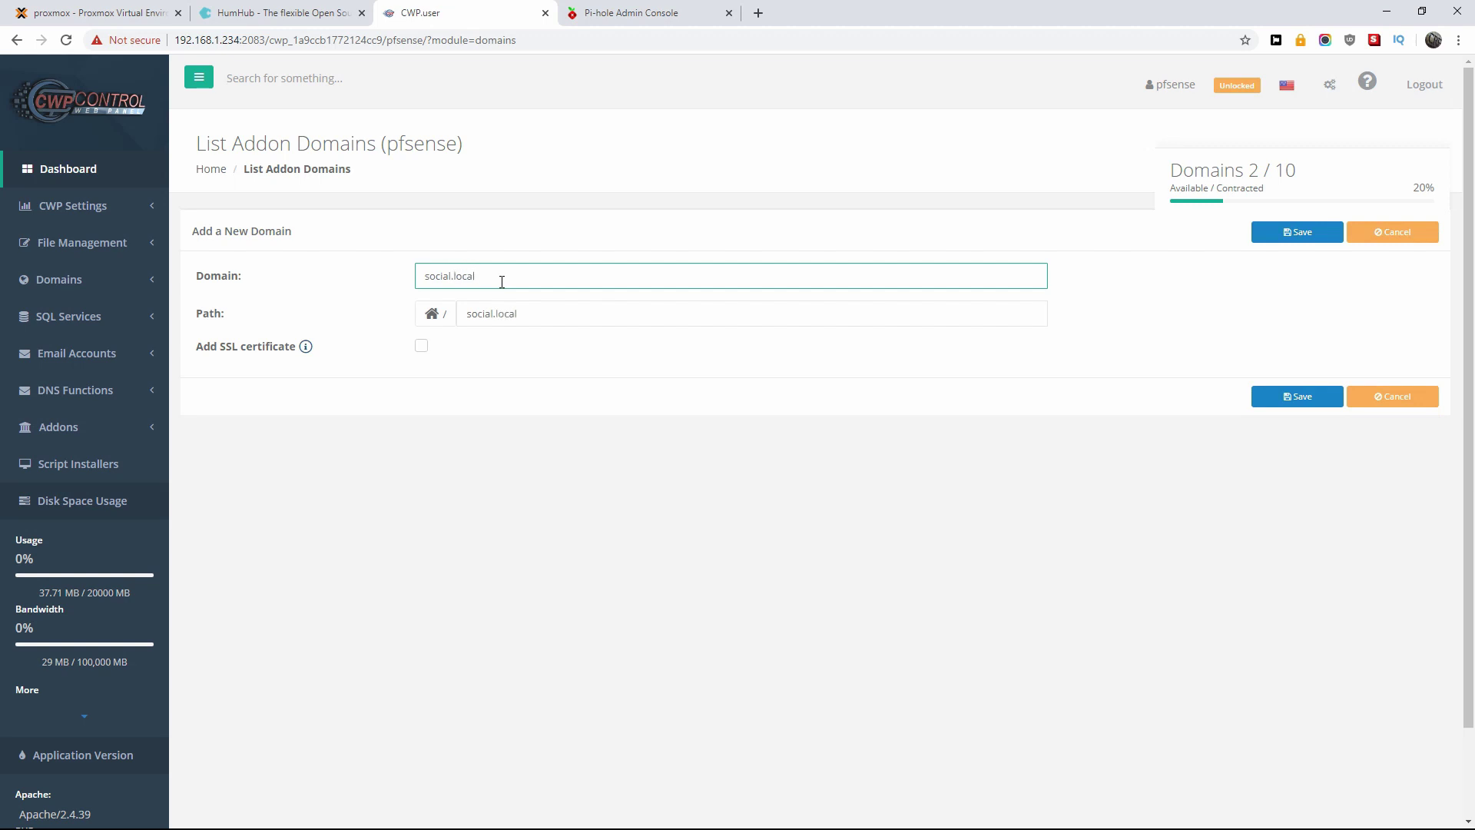
{"action": "left_click", "coordinate": [561, 317]}
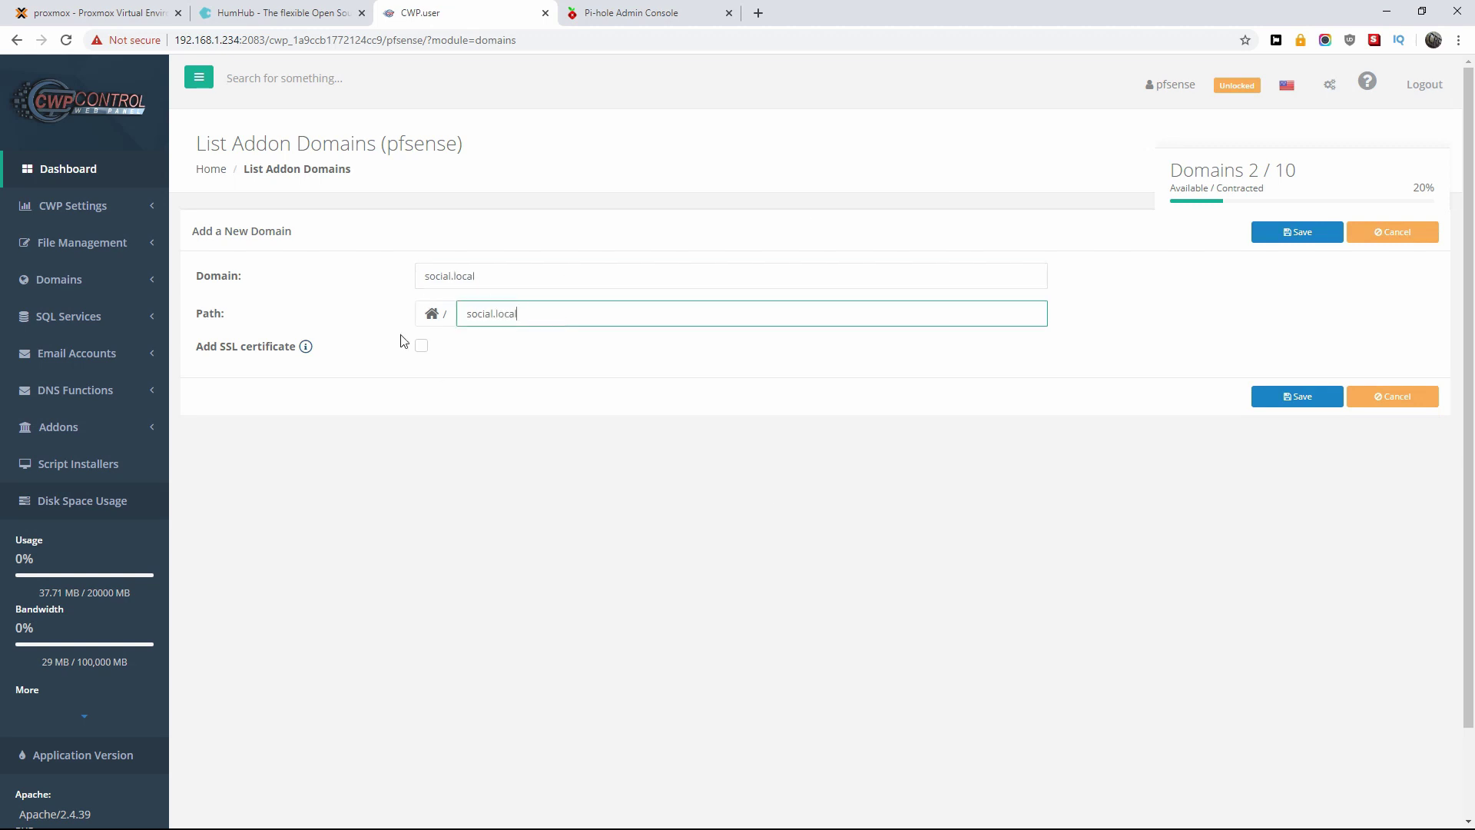
{"action": "left_click", "coordinate": [1275, 401]}
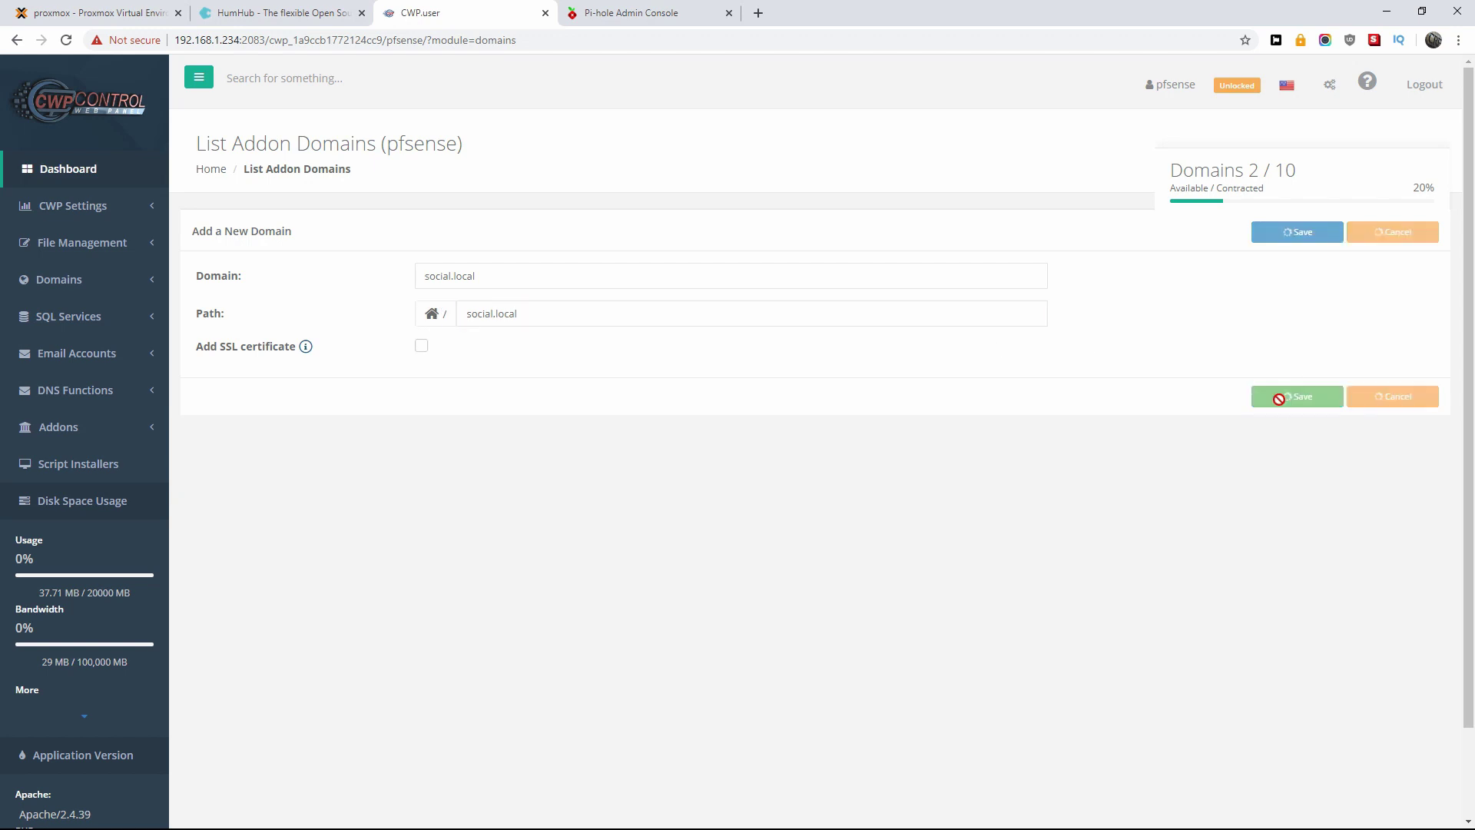
Copy the social.local domain name from the domain list.
{"action": "right_click", "coordinate": [473, 281]}
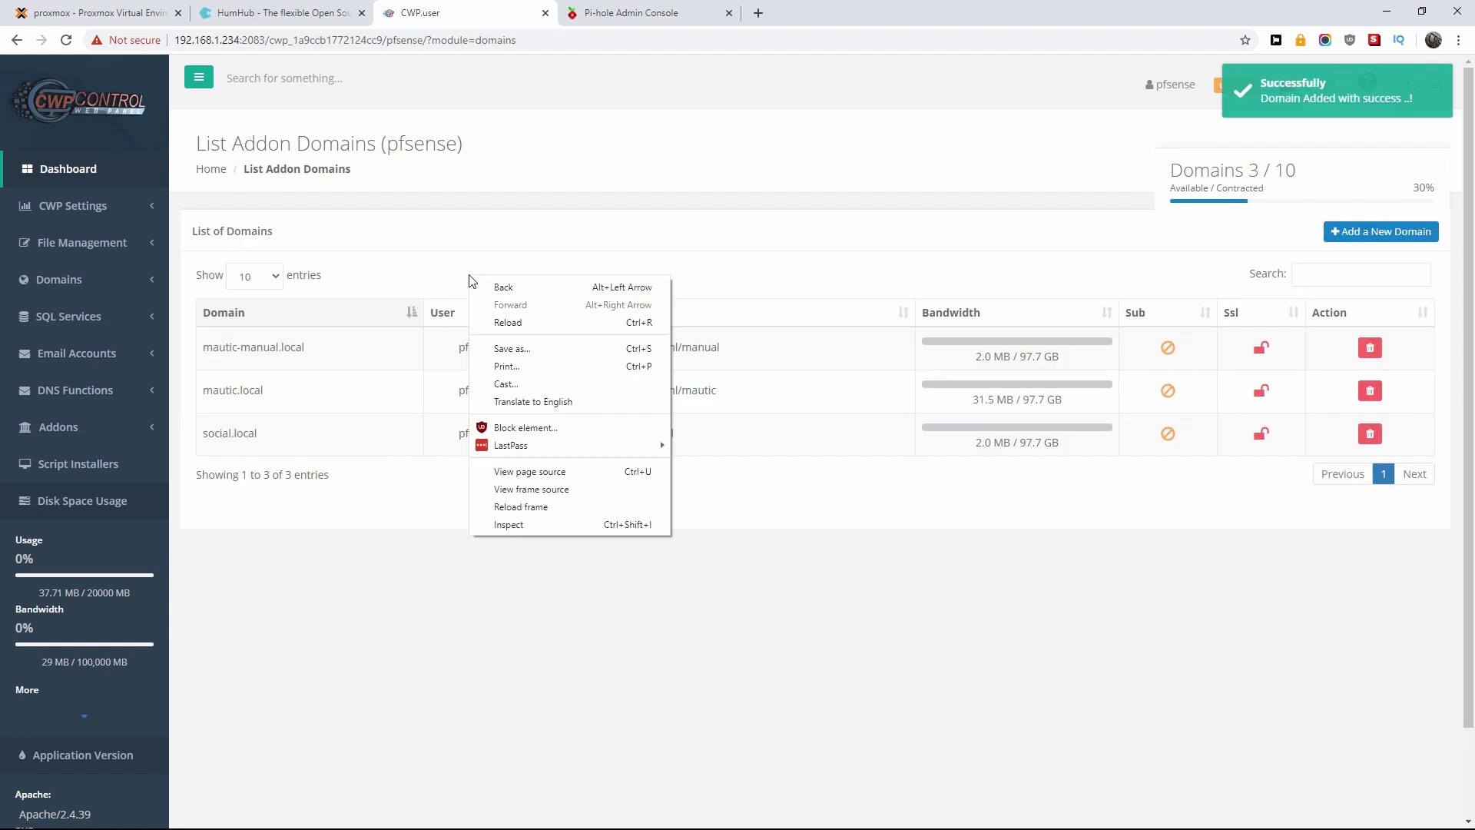
{"action": "key", "text": "Escape"}
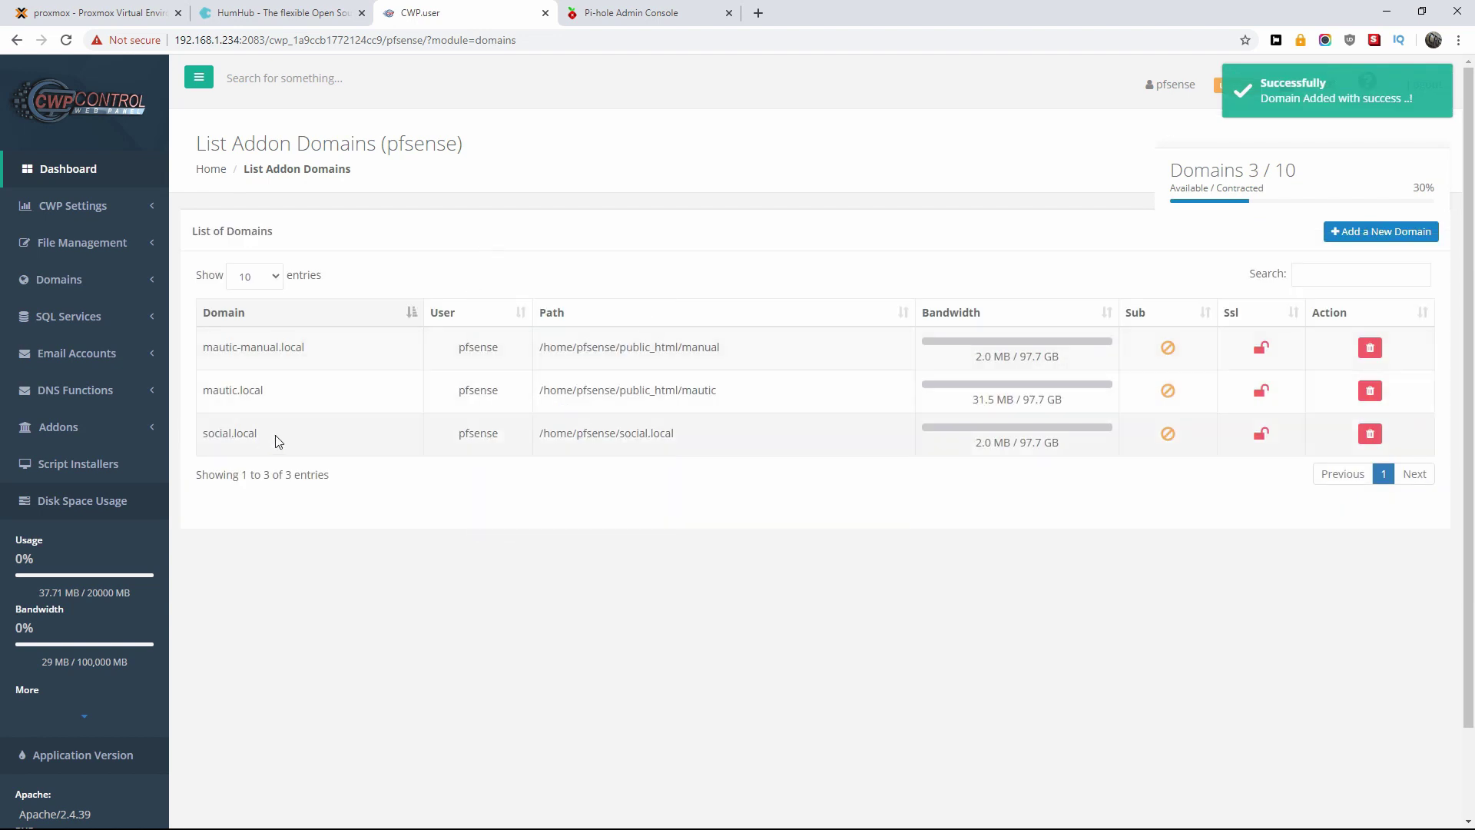
{"action": "left_click_drag", "start_coordinate": [279, 441], "coordinate": [206, 438]}
{"action": "right_click", "coordinate": [224, 434]}
{"action": "left_click", "coordinate": [265, 443]}
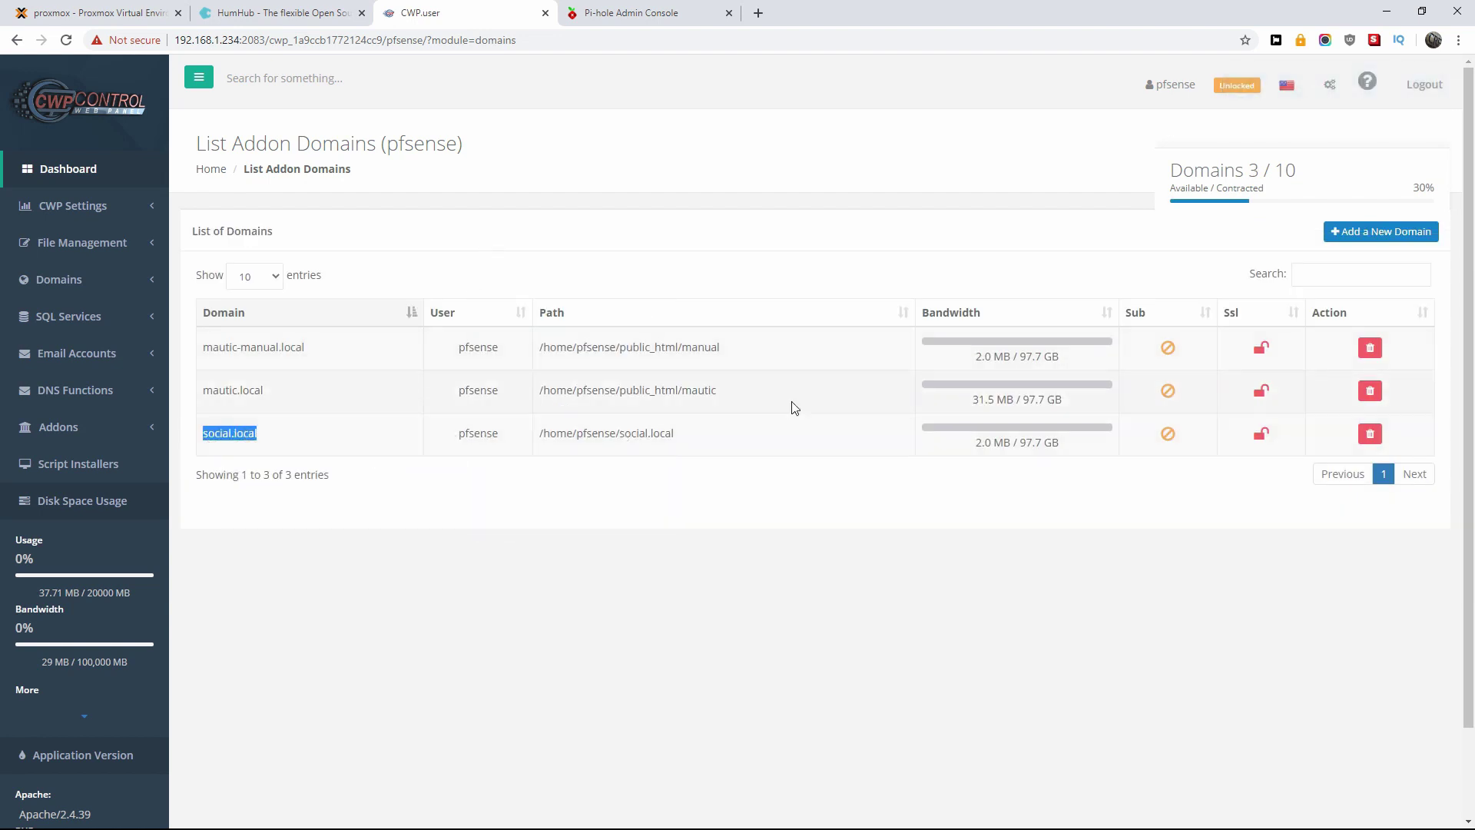
Add a Pi-hole local DNS record mapping social.local to 192.168.1.234.
{"action": "left_click", "coordinate": [640, 12]}
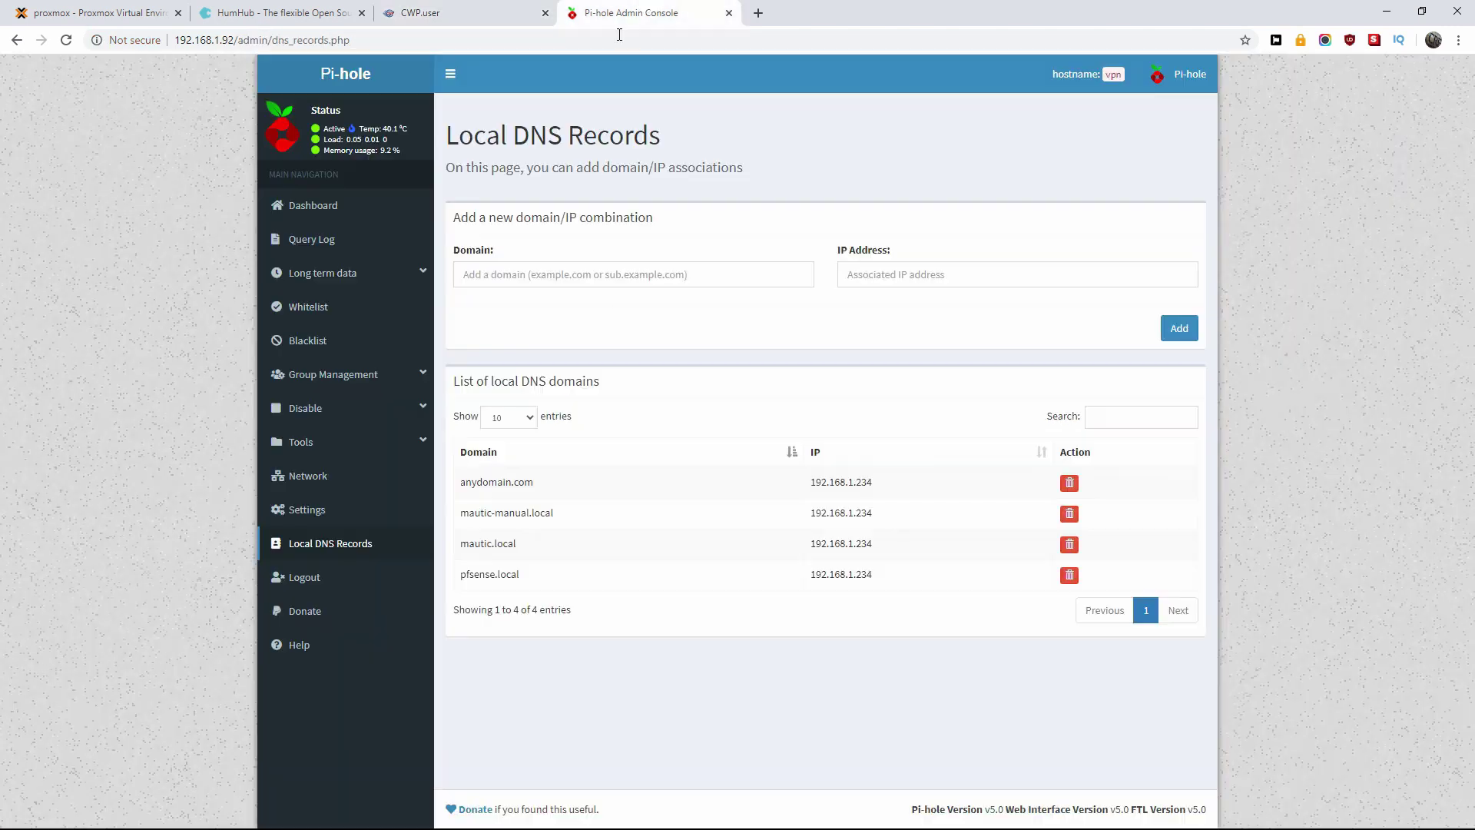
{"action": "left_click", "coordinate": [547, 275]}
{"action": "right_click", "coordinate": [545, 274]}
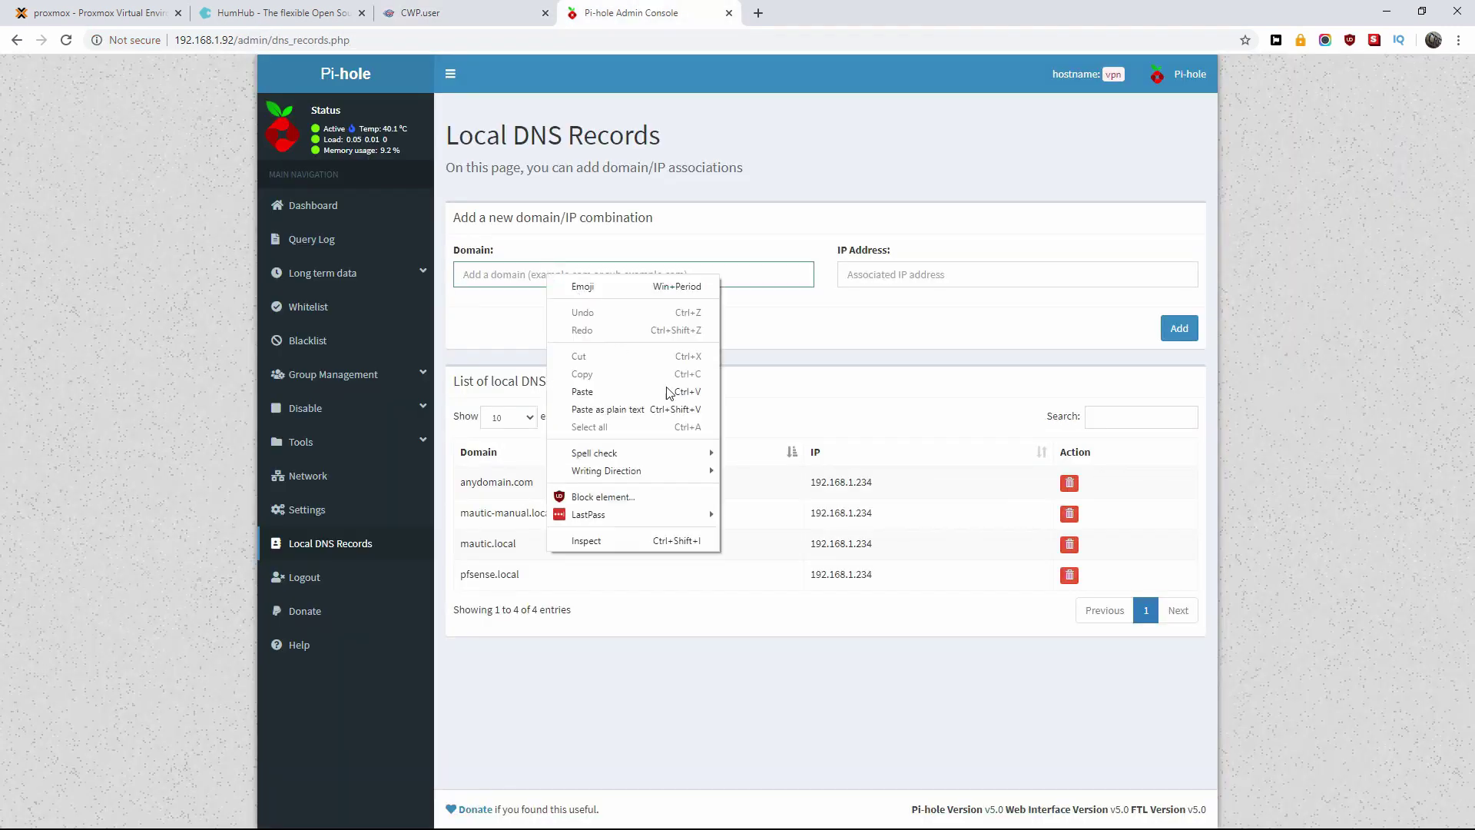
{"action": "left_click", "coordinate": [603, 390]}
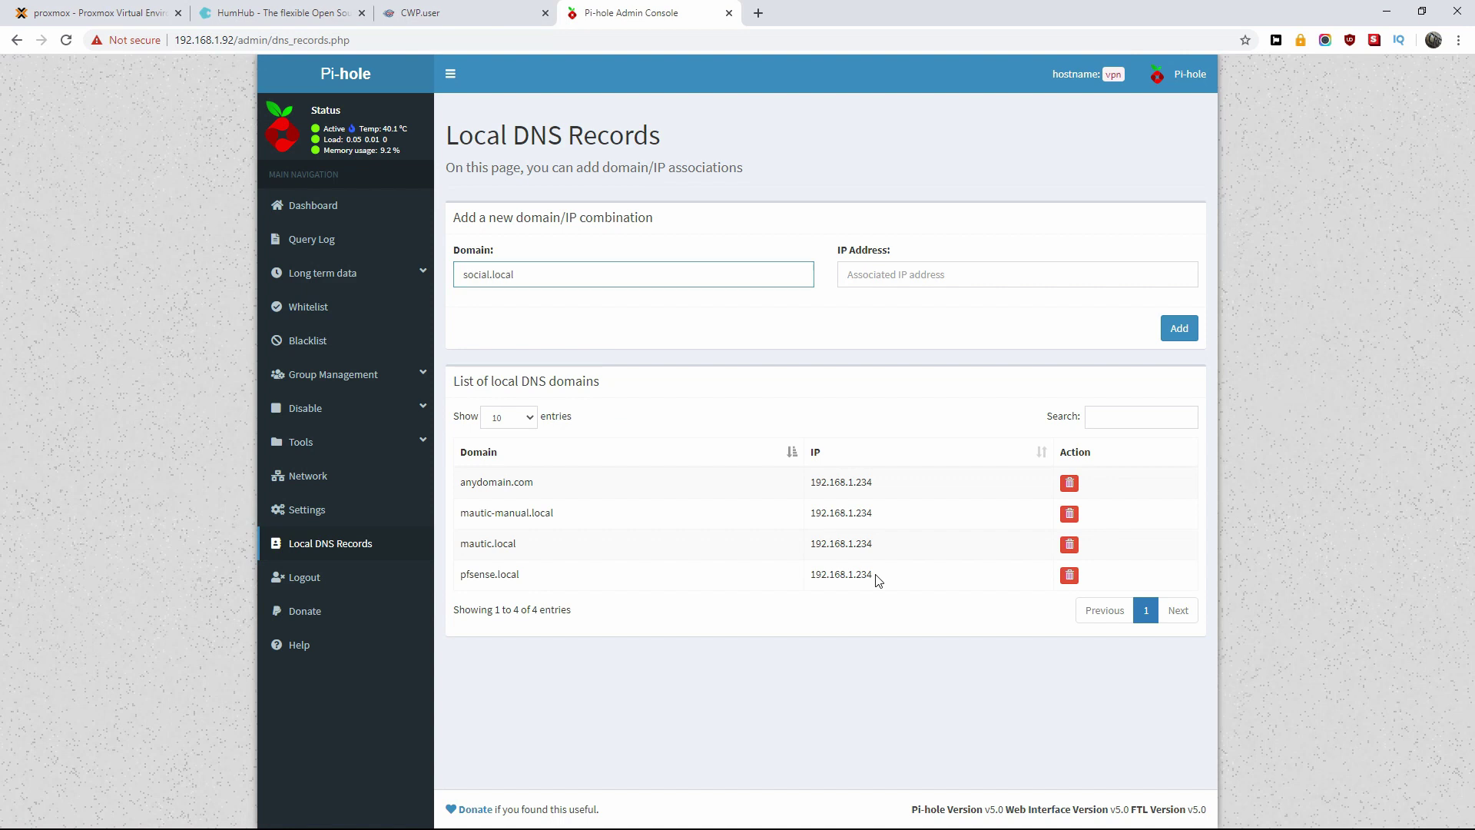
{"action": "left_click_drag", "start_coordinate": [878, 581], "coordinate": [809, 581]}
{"action": "right_click", "coordinate": [825, 579]}
{"action": "left_click", "coordinate": [848, 591]}
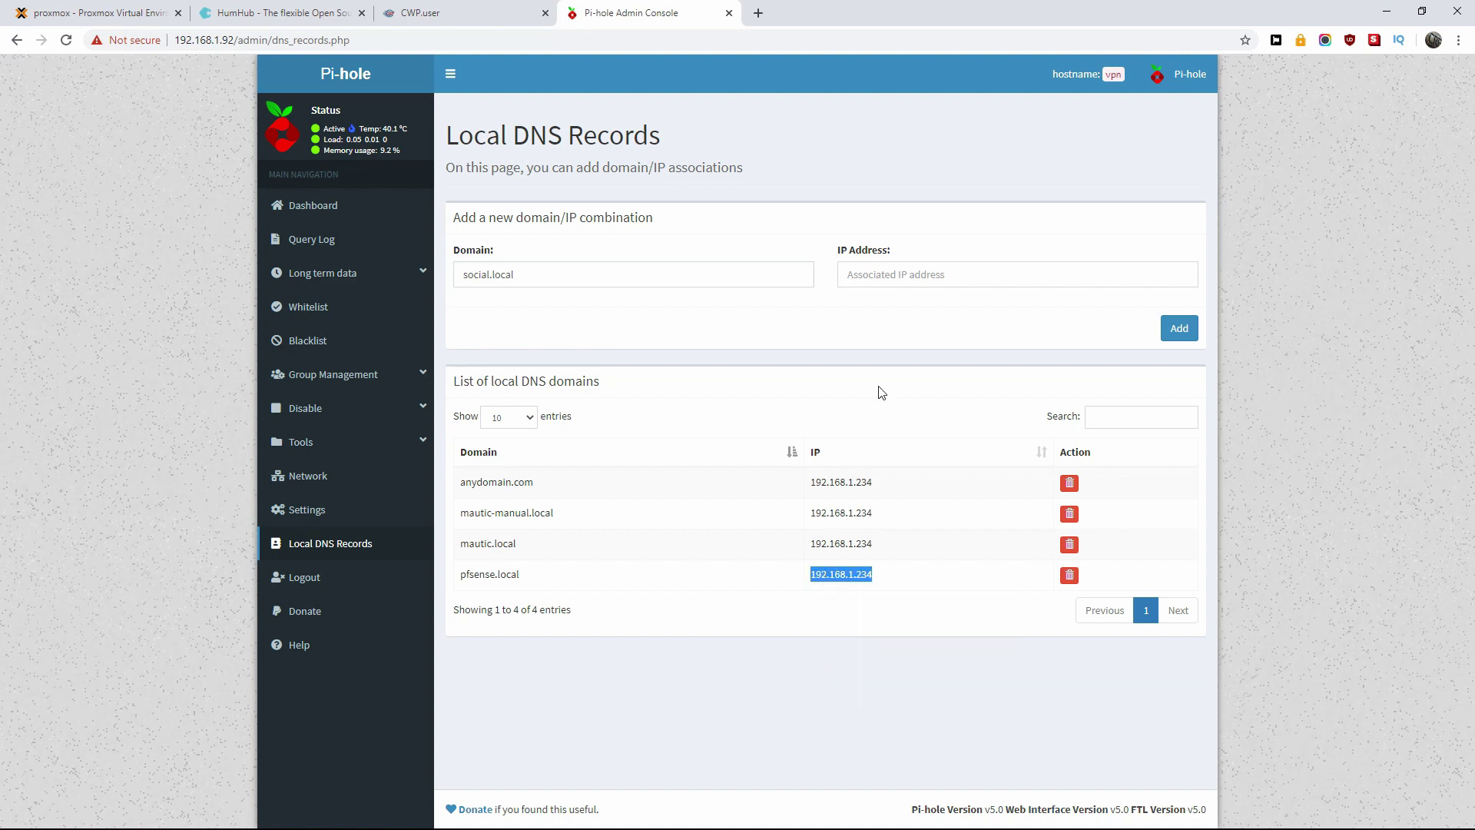
{"action": "left_click", "coordinate": [889, 276]}
{"action": "right_click", "coordinate": [890, 275]}
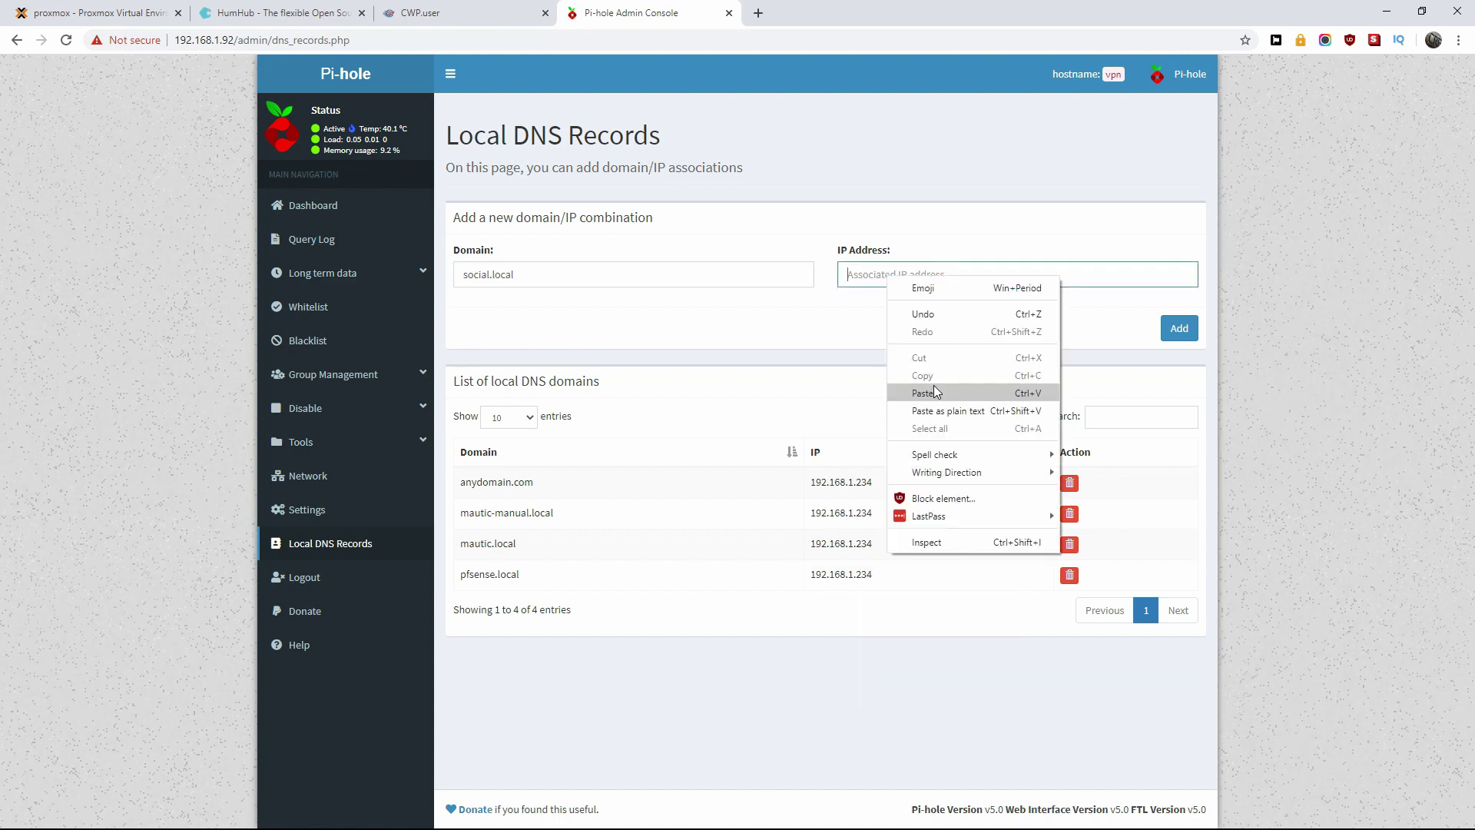
{"action": "left_click", "coordinate": [933, 385]}
{"action": "left_click", "coordinate": [1179, 328]}
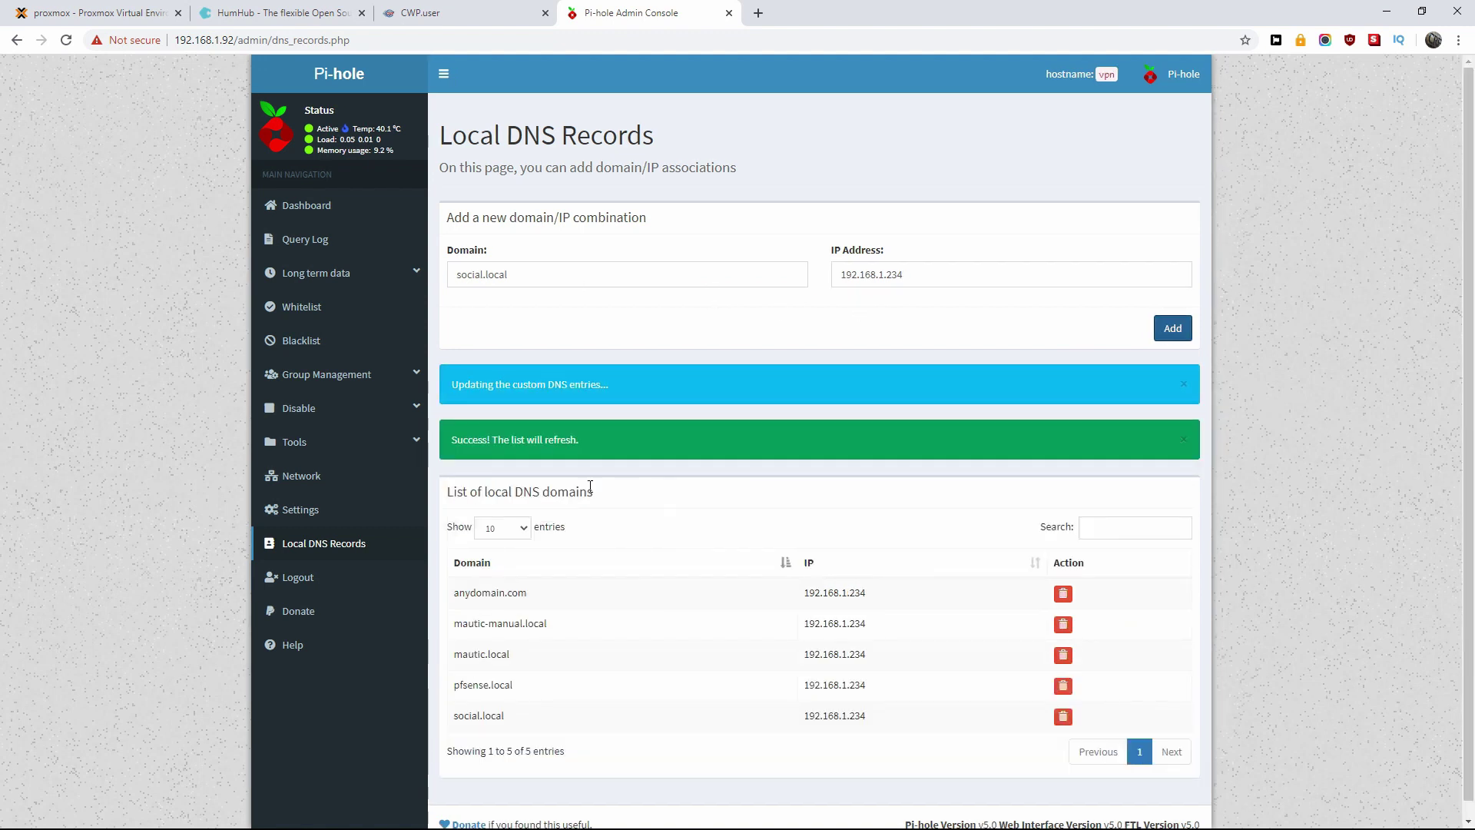
Restart the DNS resolver from Settings and close the Pi-hole tab.
{"action": "left_click", "coordinate": [343, 507]}
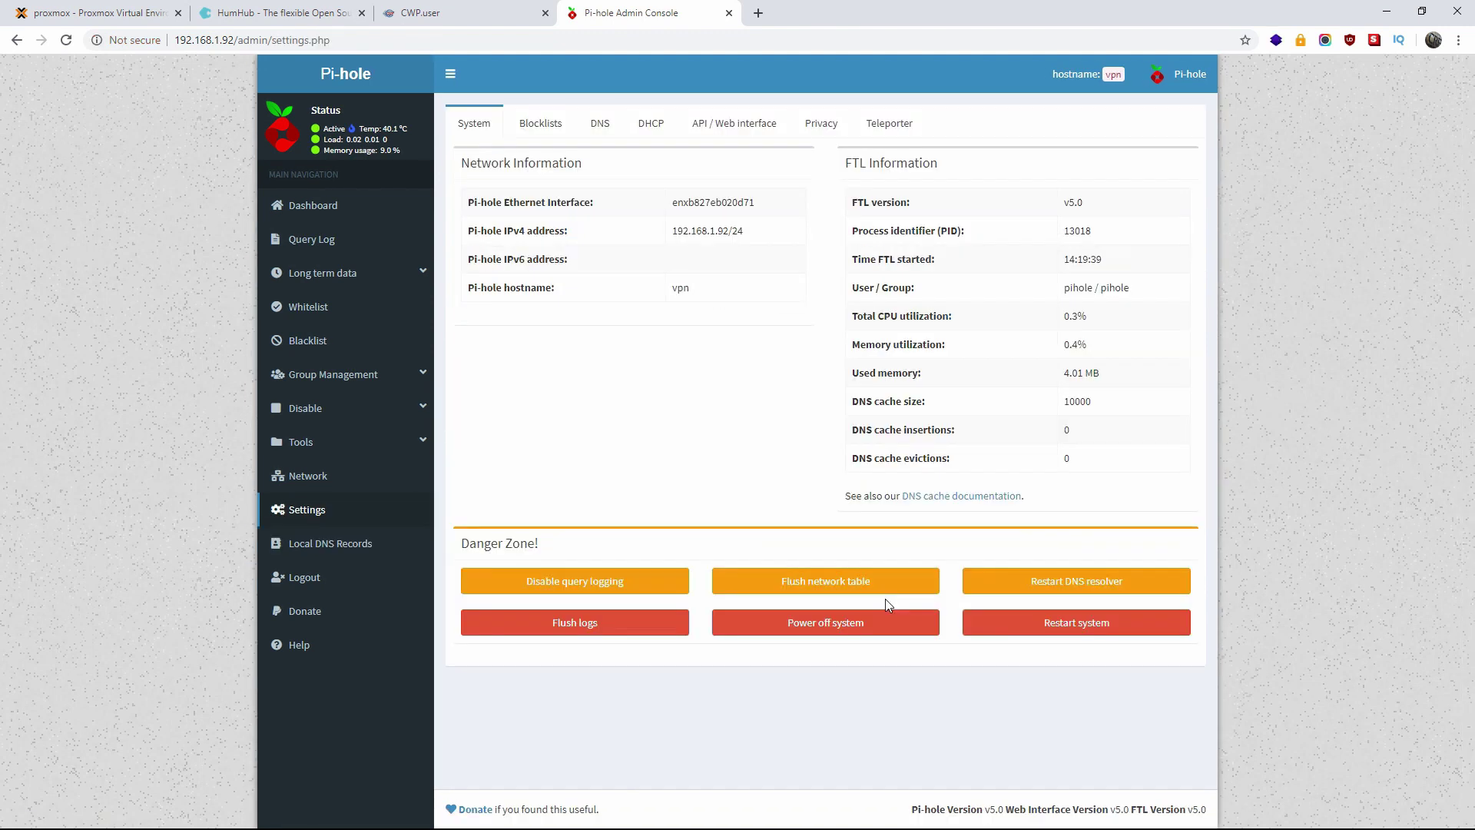
{"action": "left_click", "coordinate": [1029, 584]}
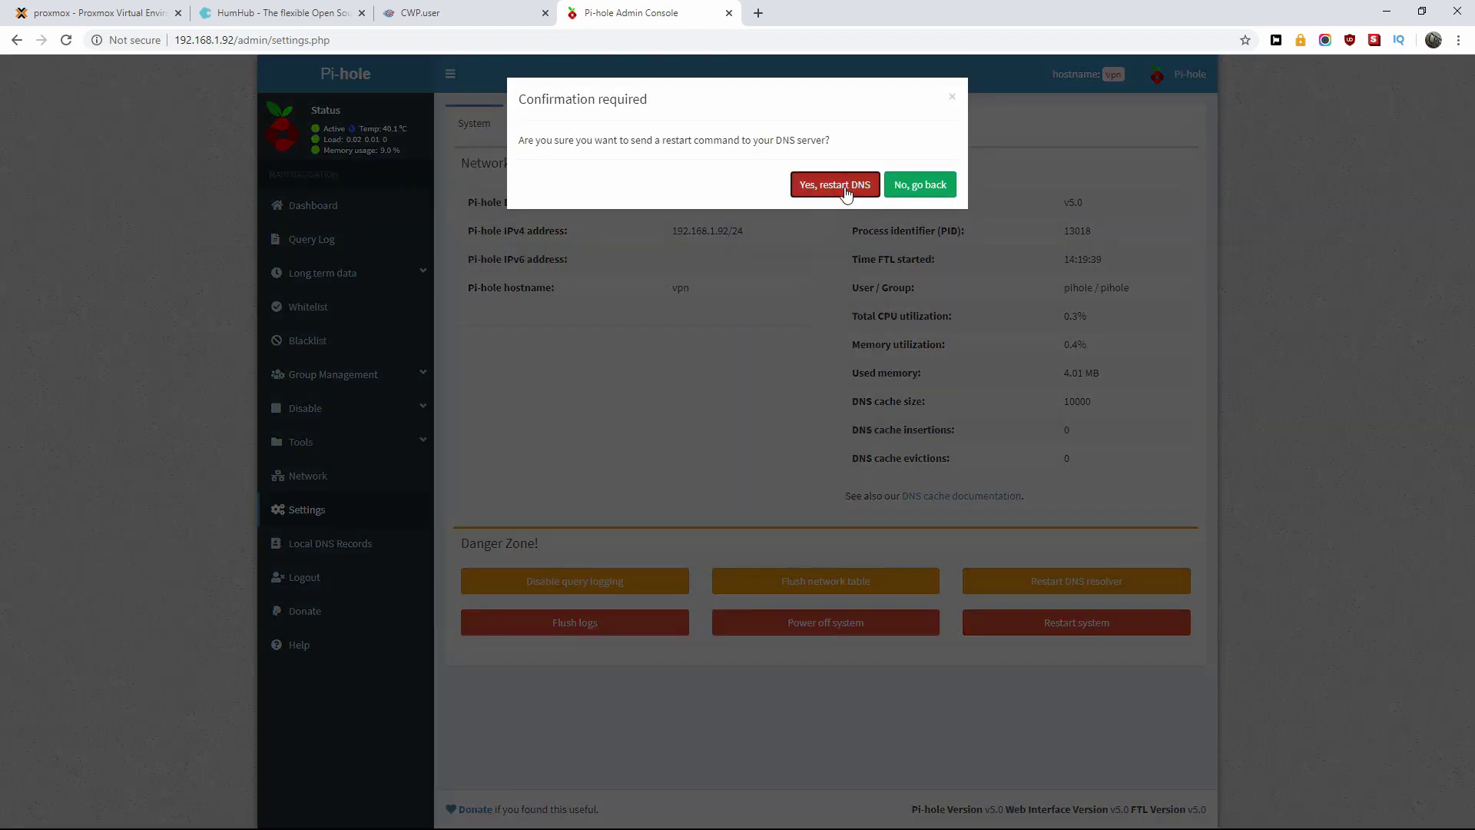
{"action": "left_click", "coordinate": [835, 185]}
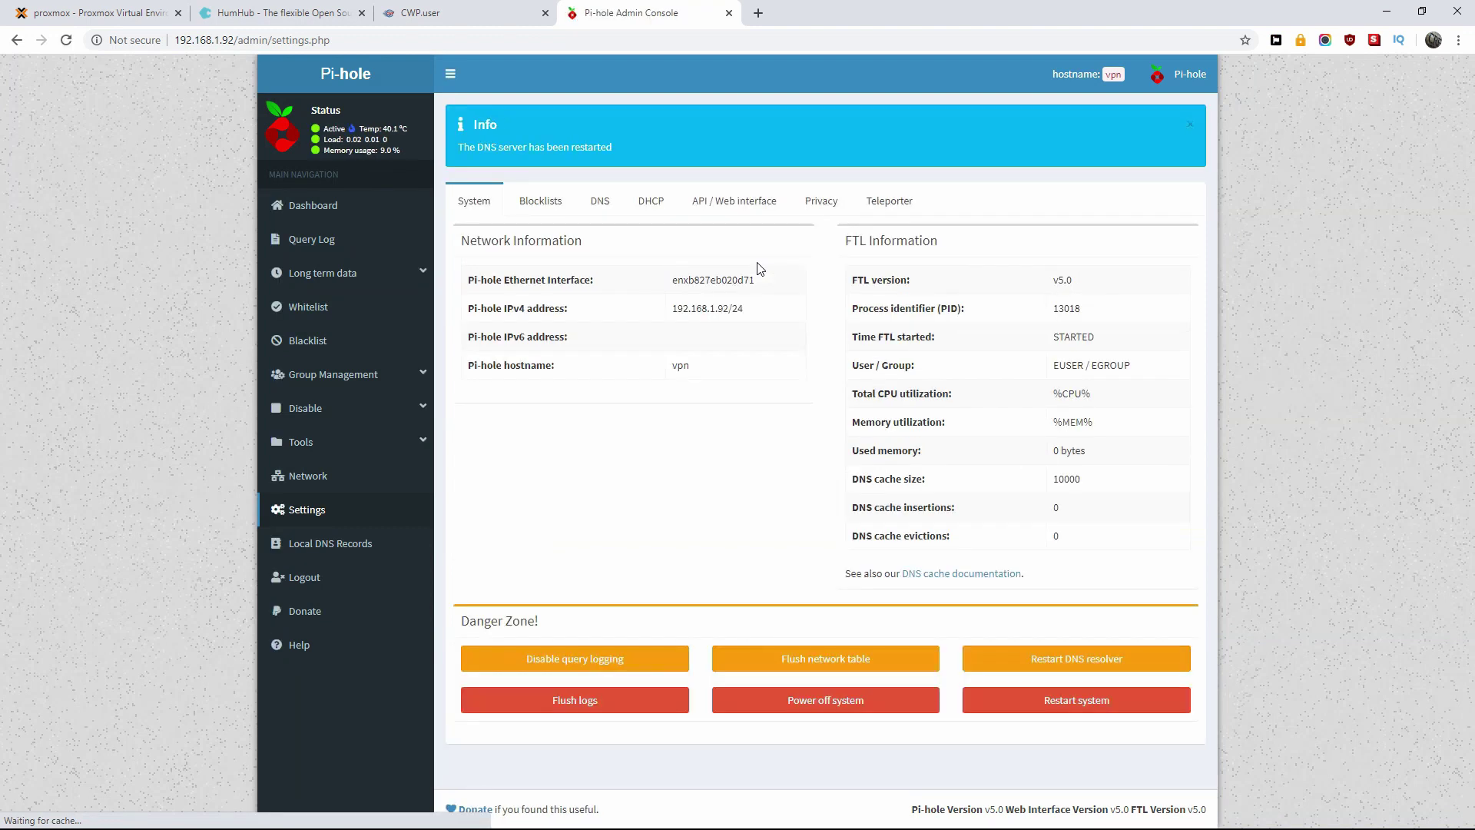
{"action": "left_click", "coordinate": [728, 13]}
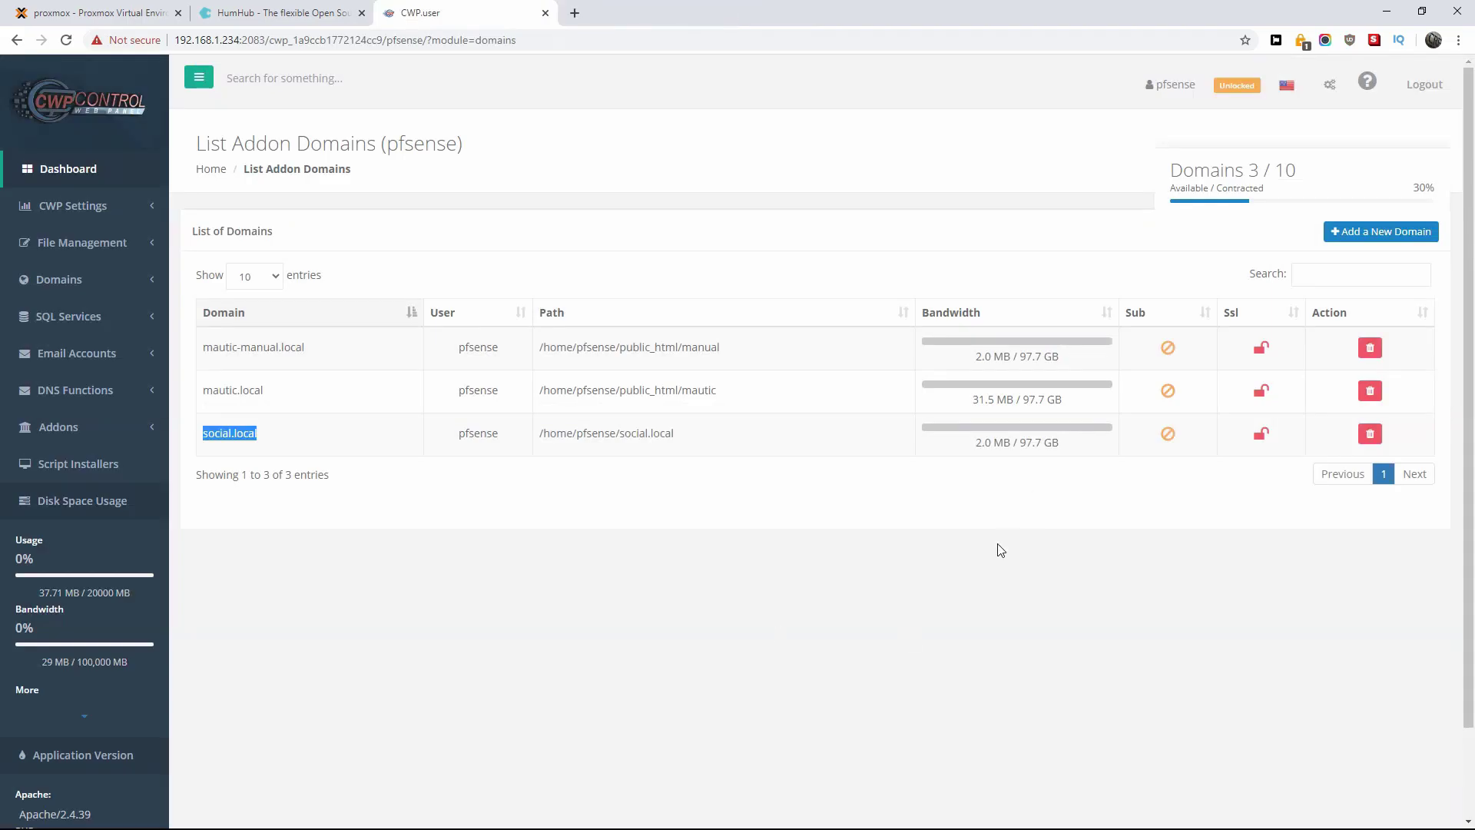
{"action": "left_click", "coordinate": [271, 435]}
{"action": "key", "text": "ctrl+t"}
{"action": "type", "text": "http"}
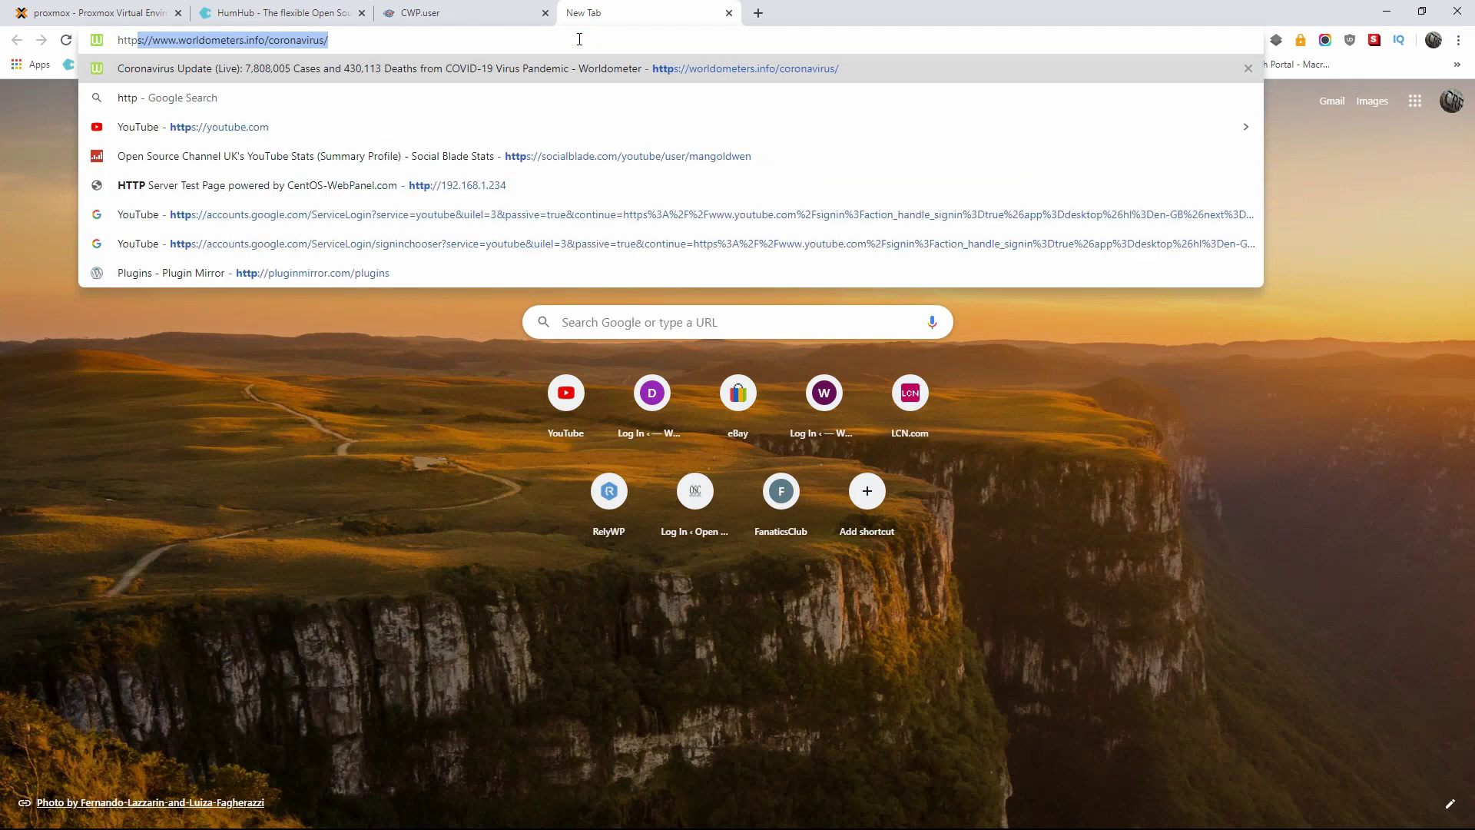
{"action": "type", "text": "://"}
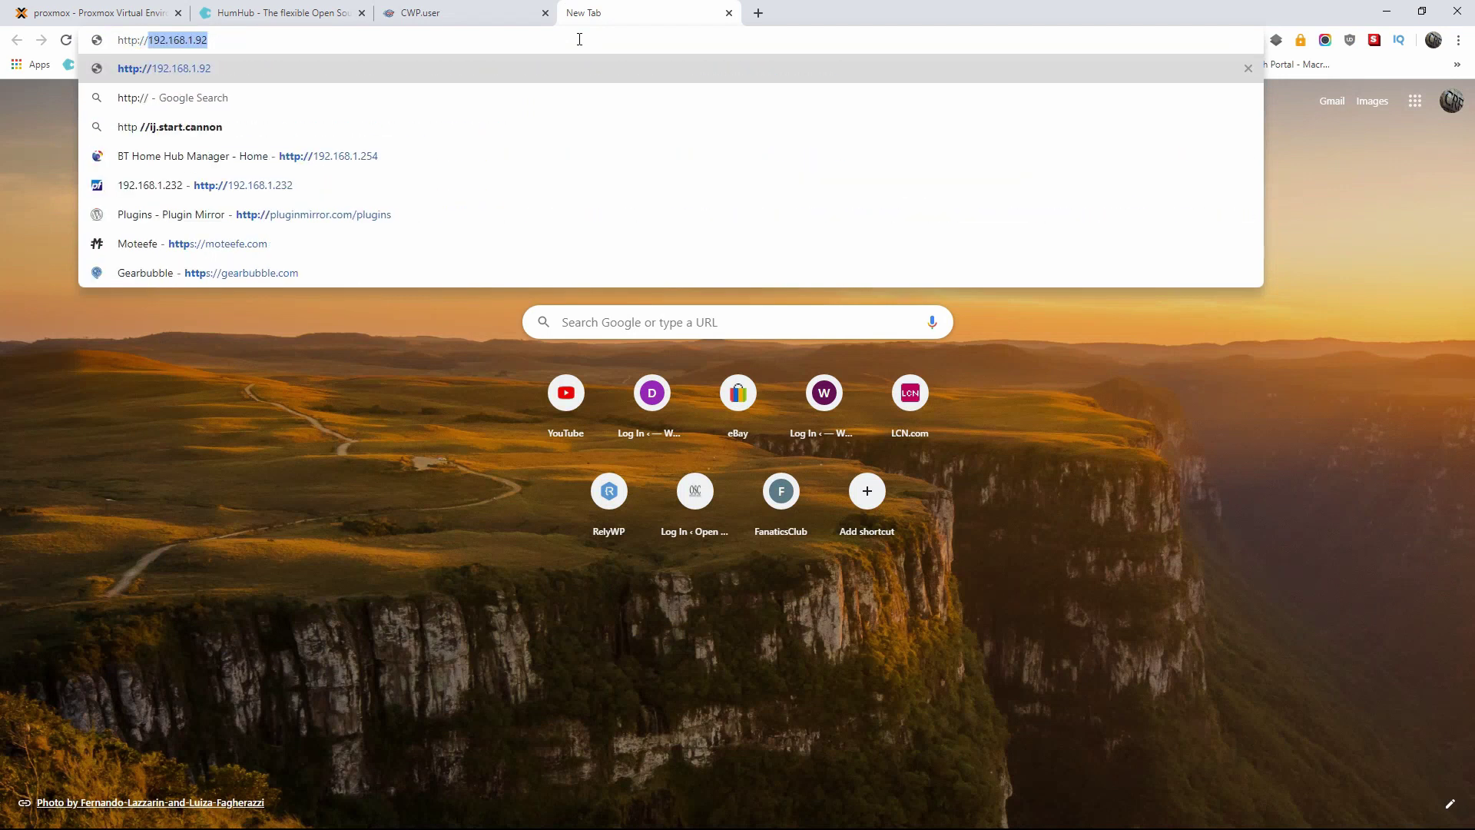
{"action": "type", "text": "social.local"}
{"action": "key", "text": "Return"}
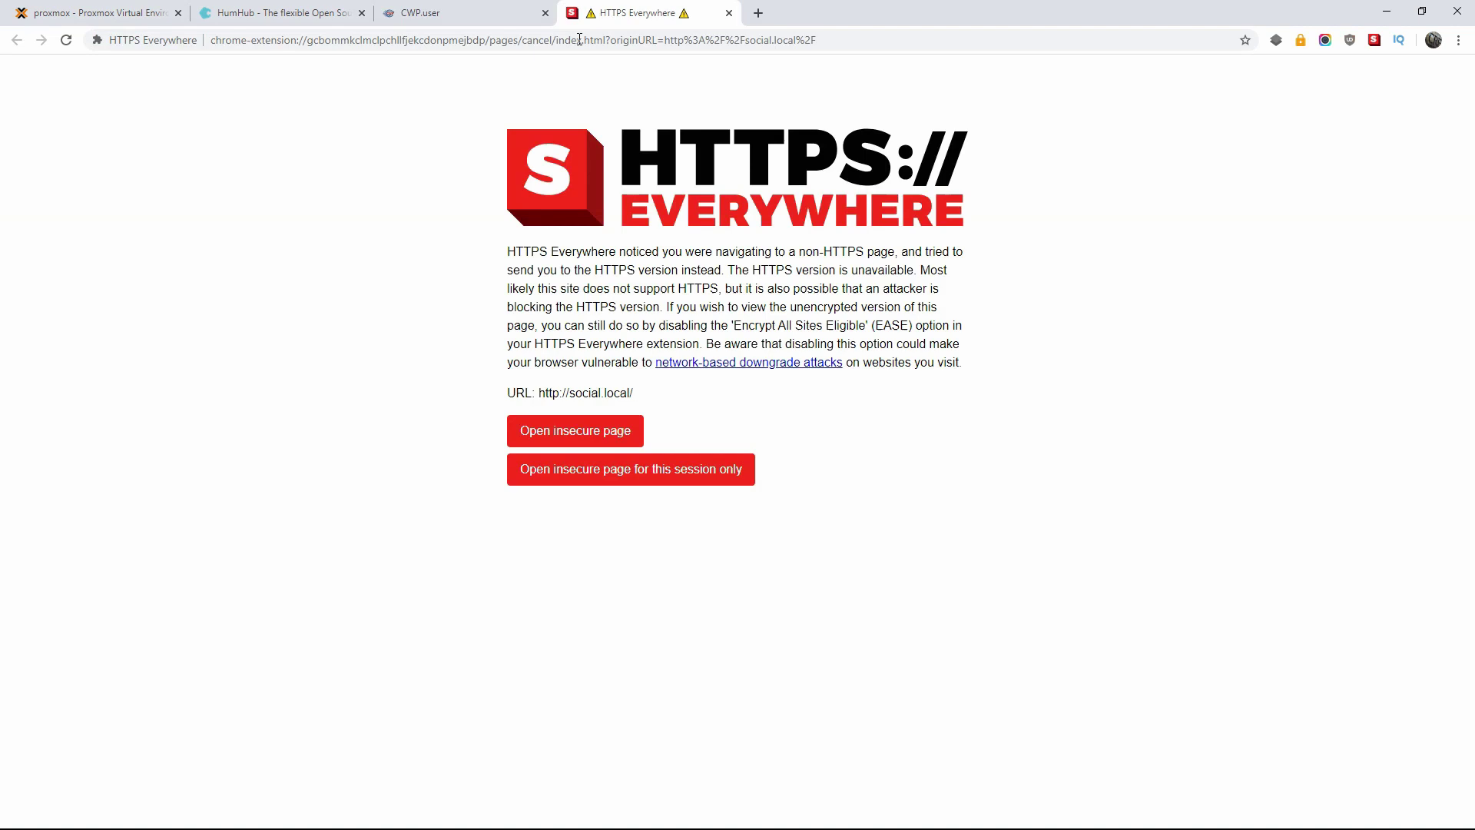
{"action": "left_click", "coordinate": [543, 443]}
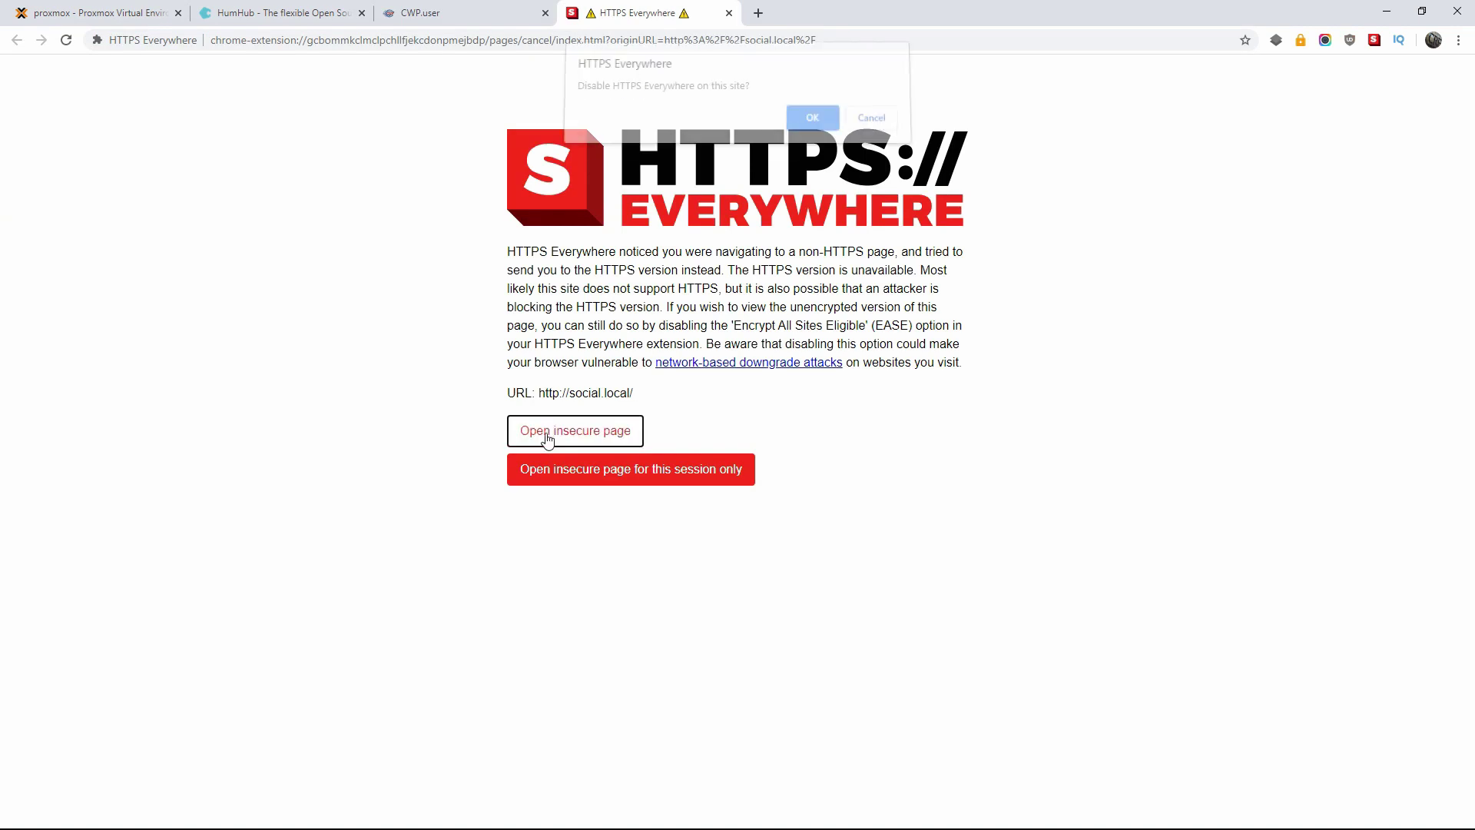
{"action": "left_click", "coordinate": [819, 120]}
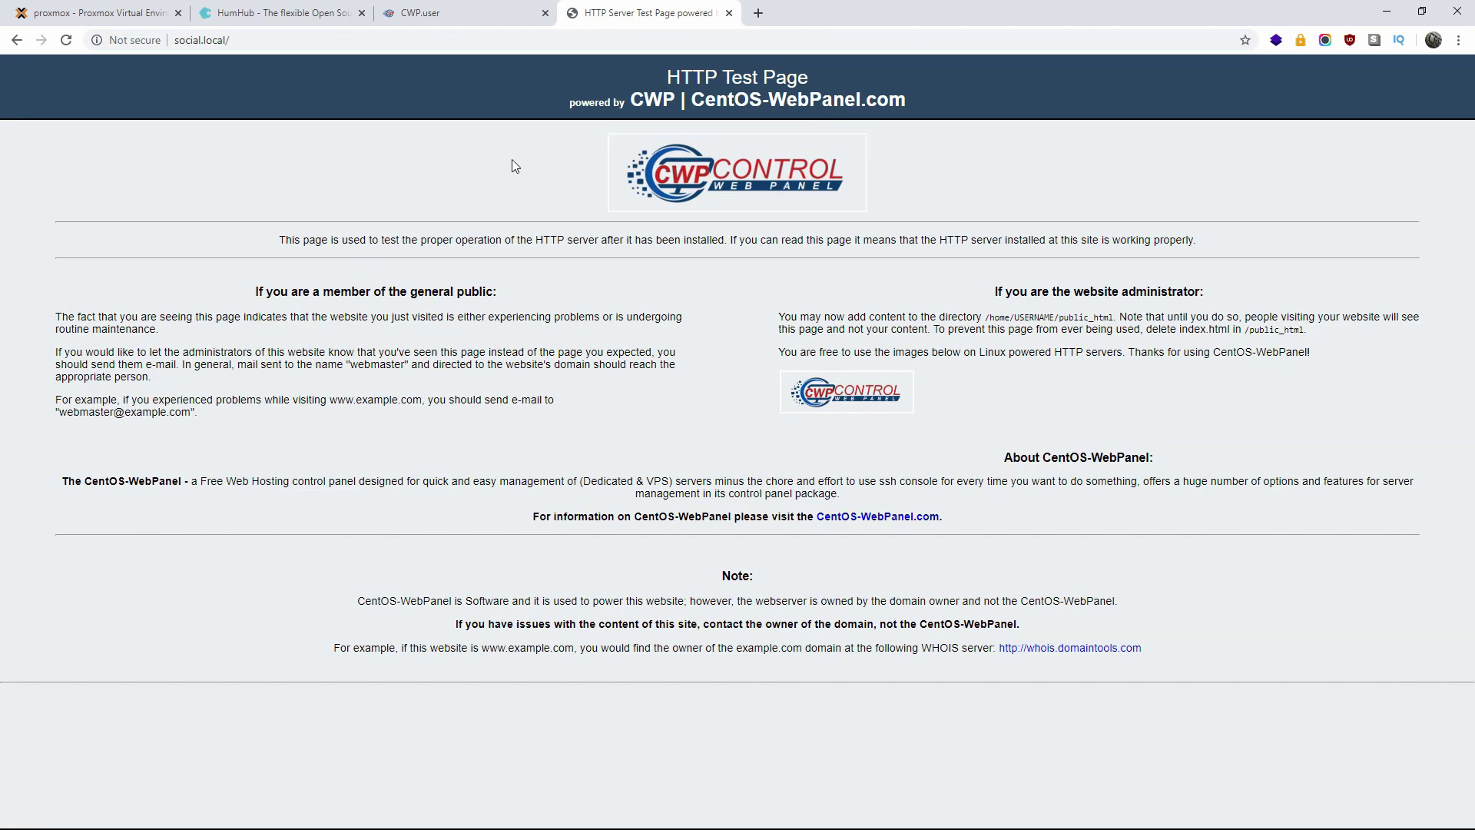
Check the social.local test page against the CWP domain list, then return to HumHub Downloads.
{"action": "left_click", "coordinate": [523, 9]}
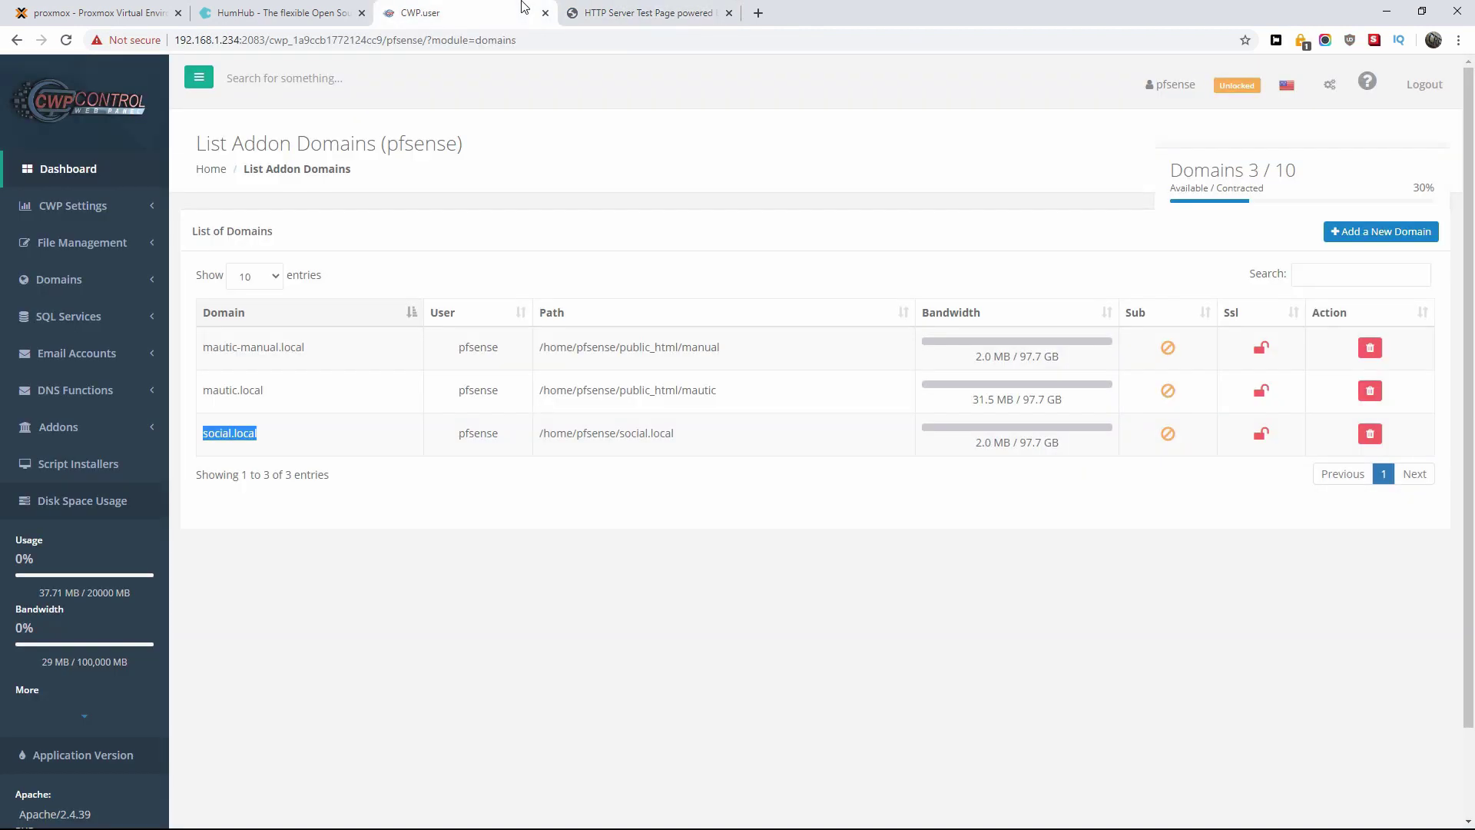
{"action": "left_click", "coordinate": [642, 9]}
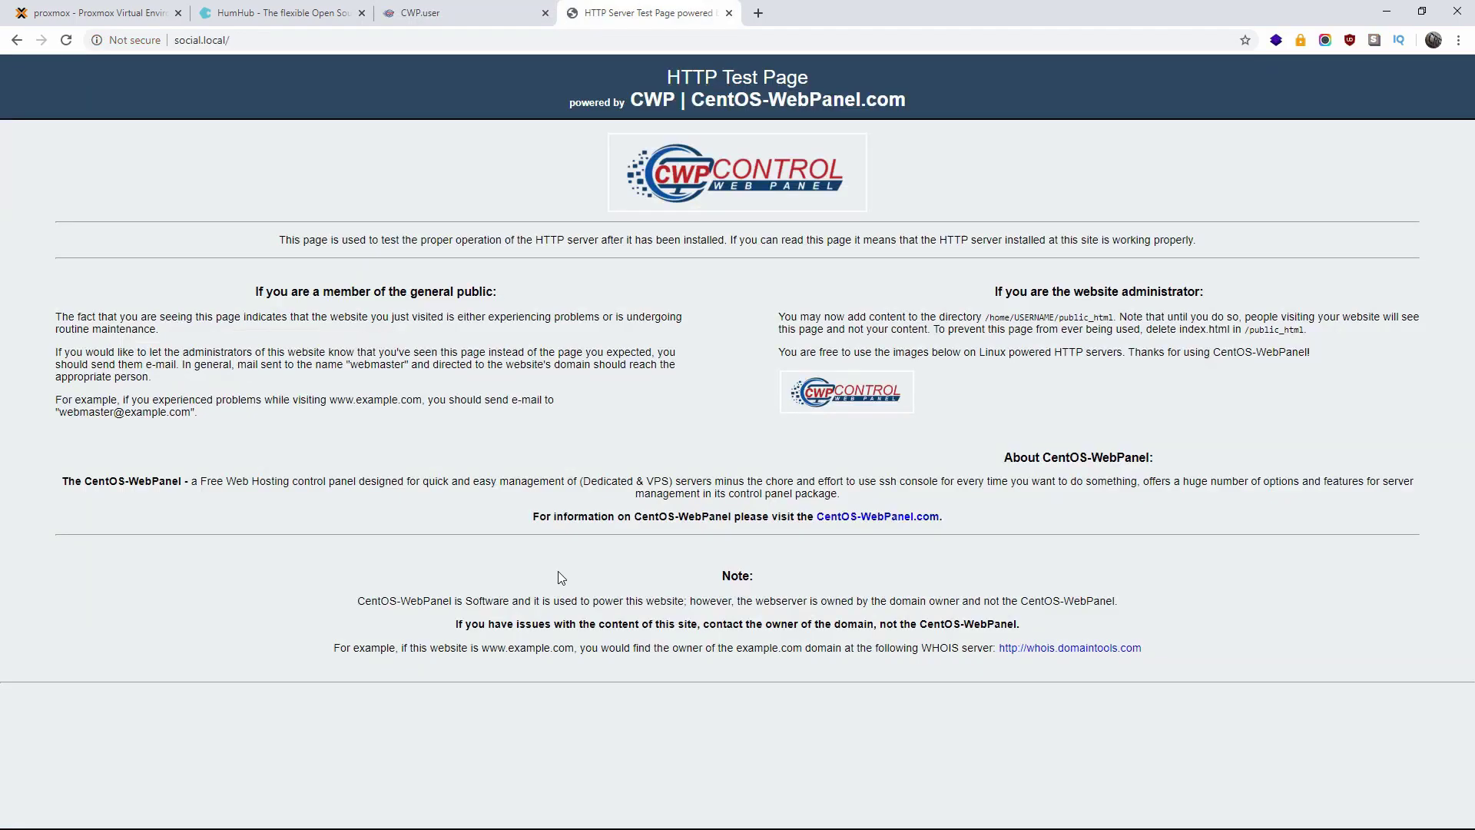
{"action": "left_click", "coordinate": [500, 7]}
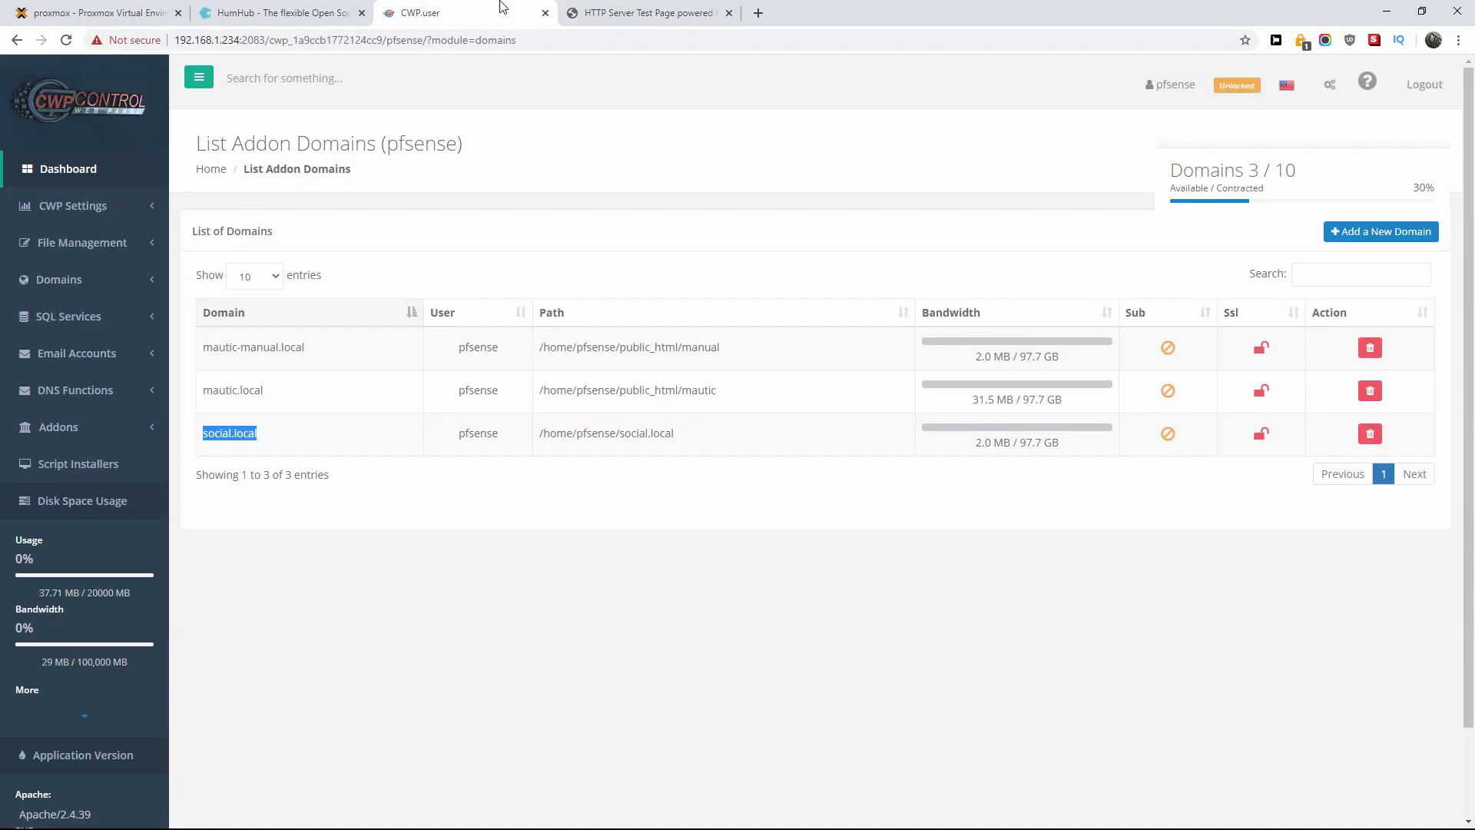
{"action": "left_click", "coordinate": [281, 12]}
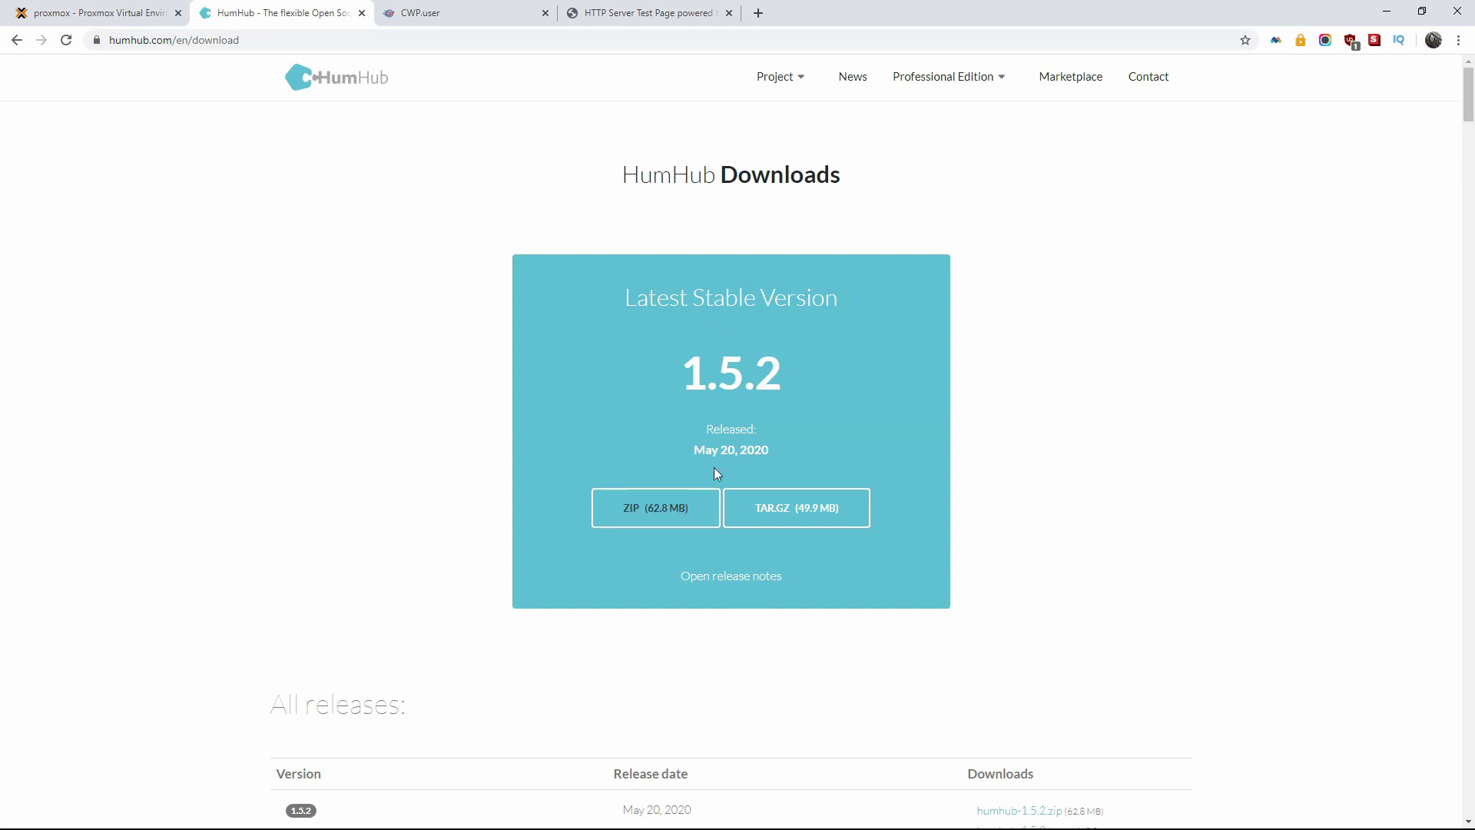
Open the HumHub Documentation from the Project menu, scroll through it, and close it.
{"action": "left_click", "coordinate": [803, 77]}
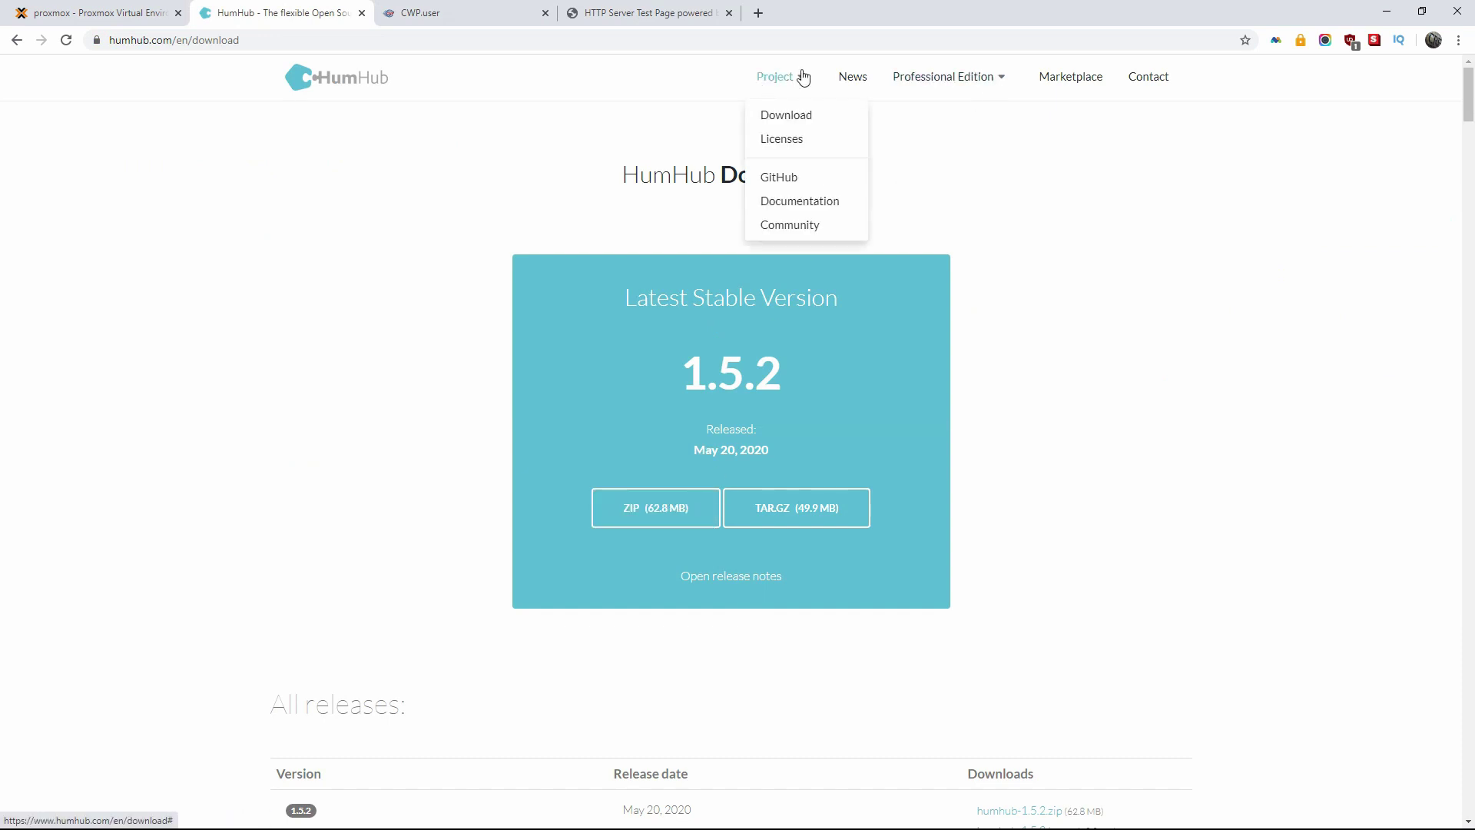
{"action": "left_click", "coordinate": [784, 200]}
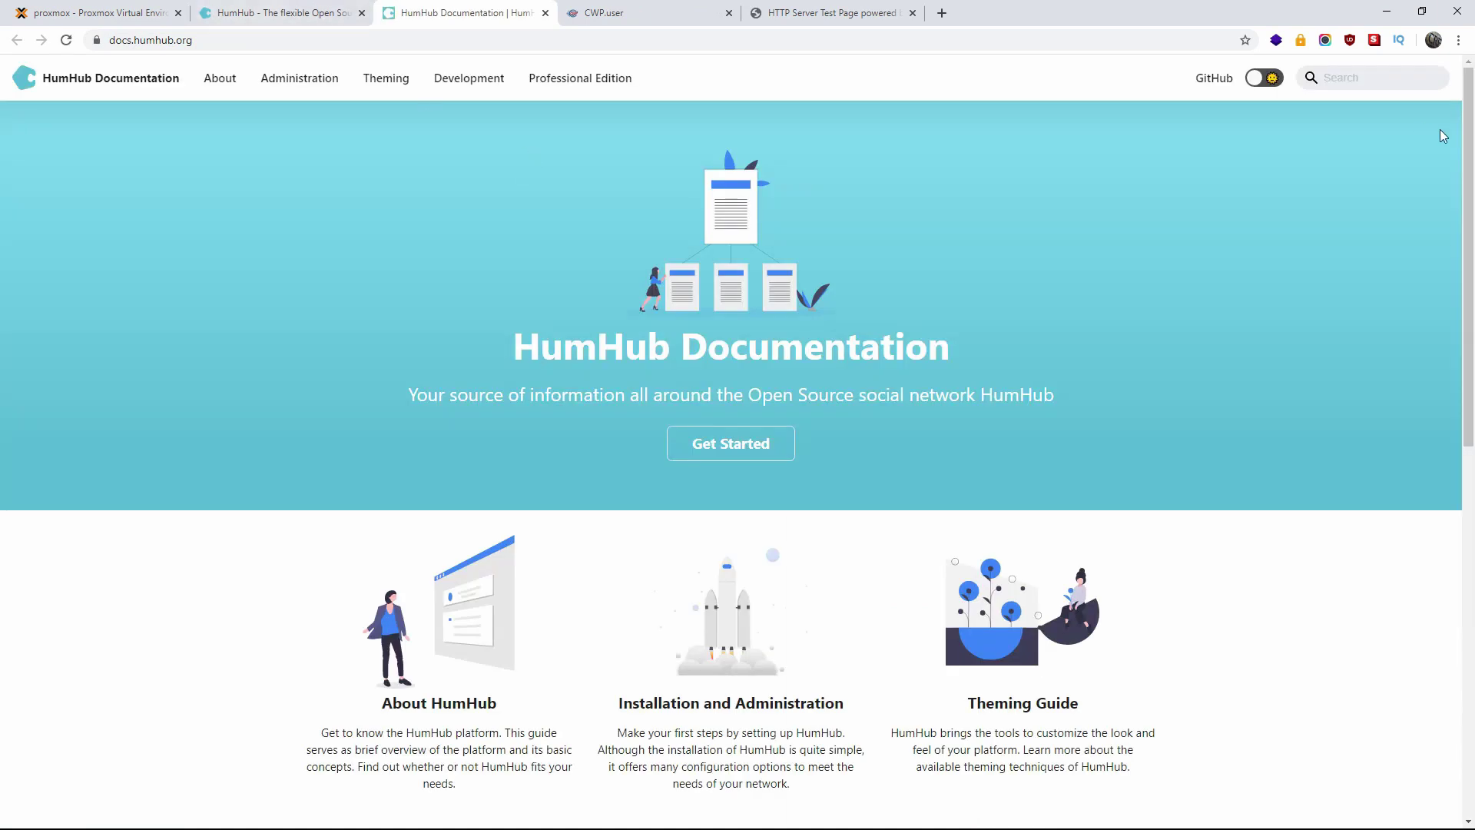
{"action": "left_click_drag", "start_coordinate": [1469, 165], "coordinate": [1469, 527]}
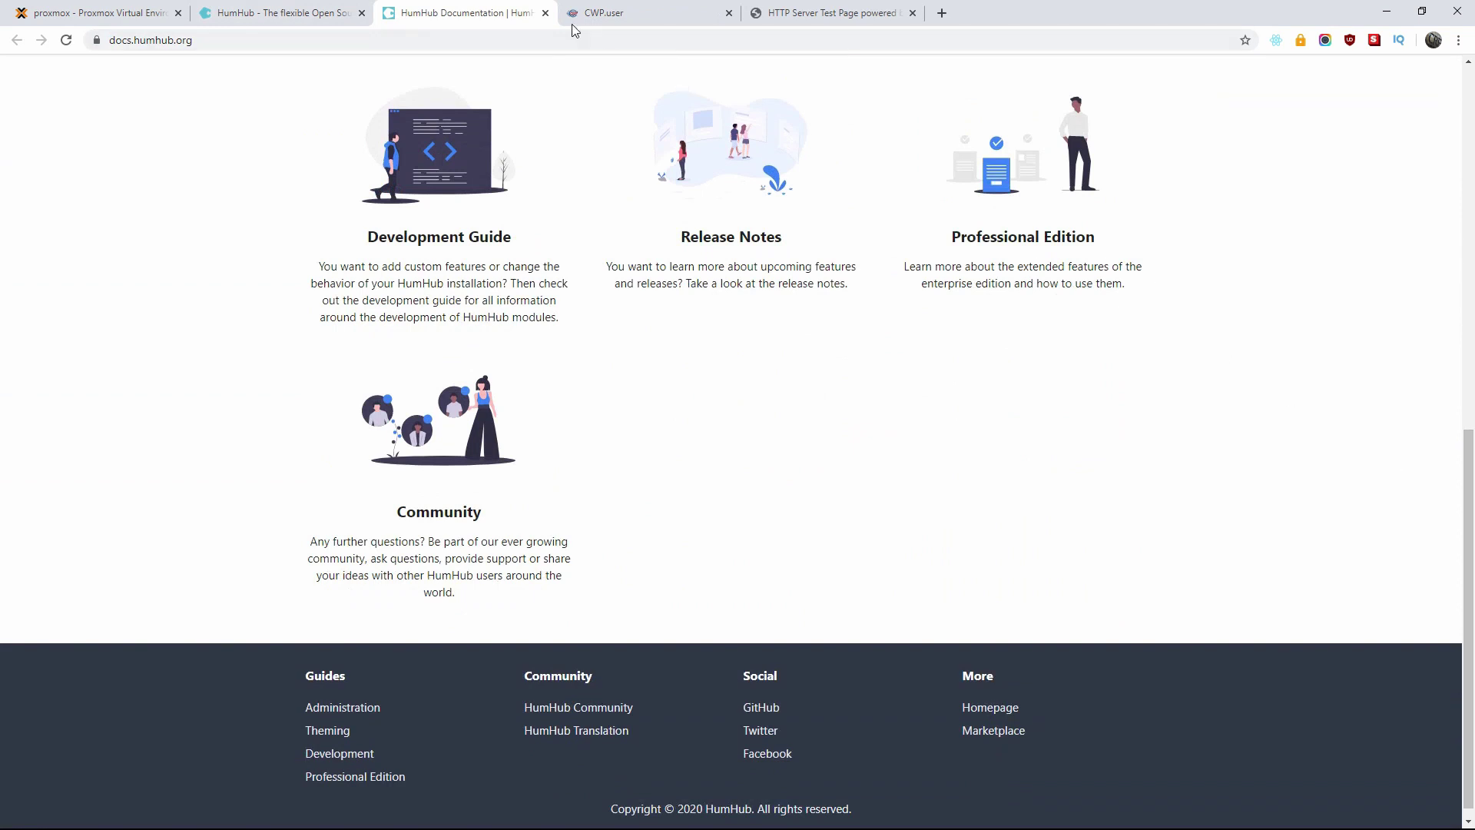
{"action": "scroll", "coordinate": [879, 311], "scroll_direction": "up", "scroll_amount": 4}
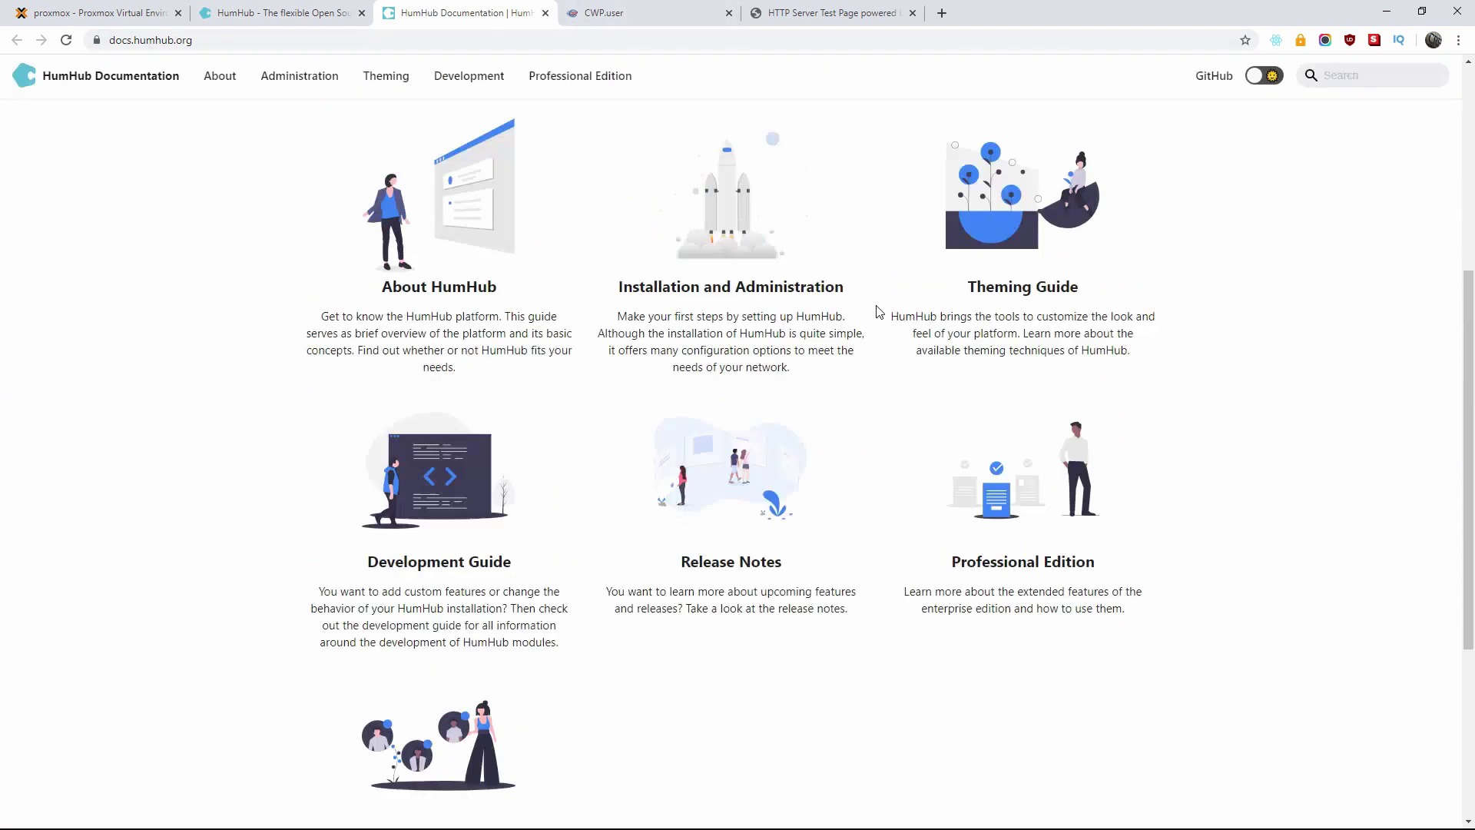
{"action": "scroll", "coordinate": [879, 311], "scroll_direction": "up", "scroll_amount": 5}
{"action": "left_click", "coordinate": [546, 14]}
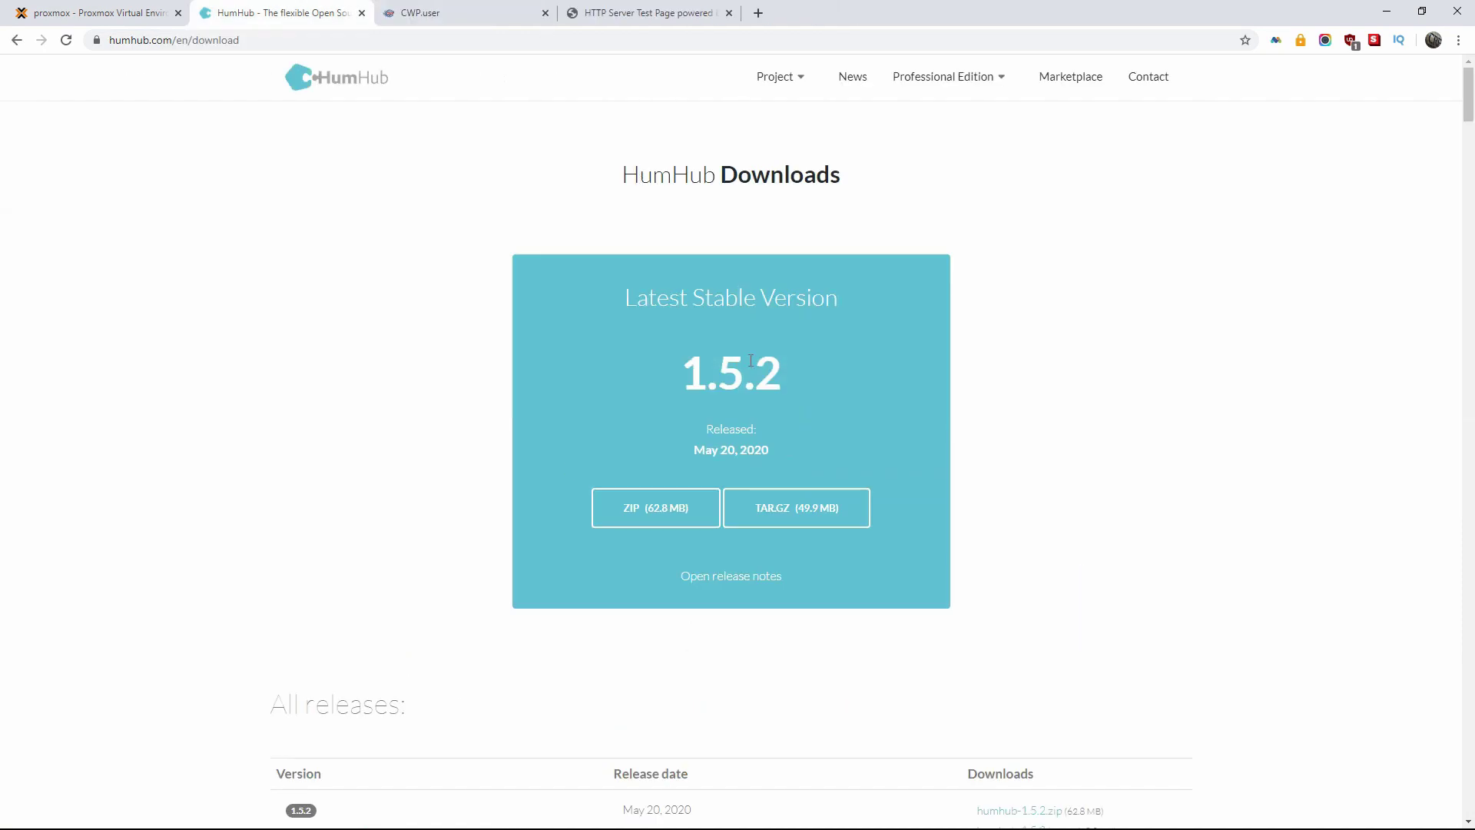
Minimise the TEMP TUT folder and show the social.local HTTP test page.
{"action": "key", "text": "alt+Tab"}
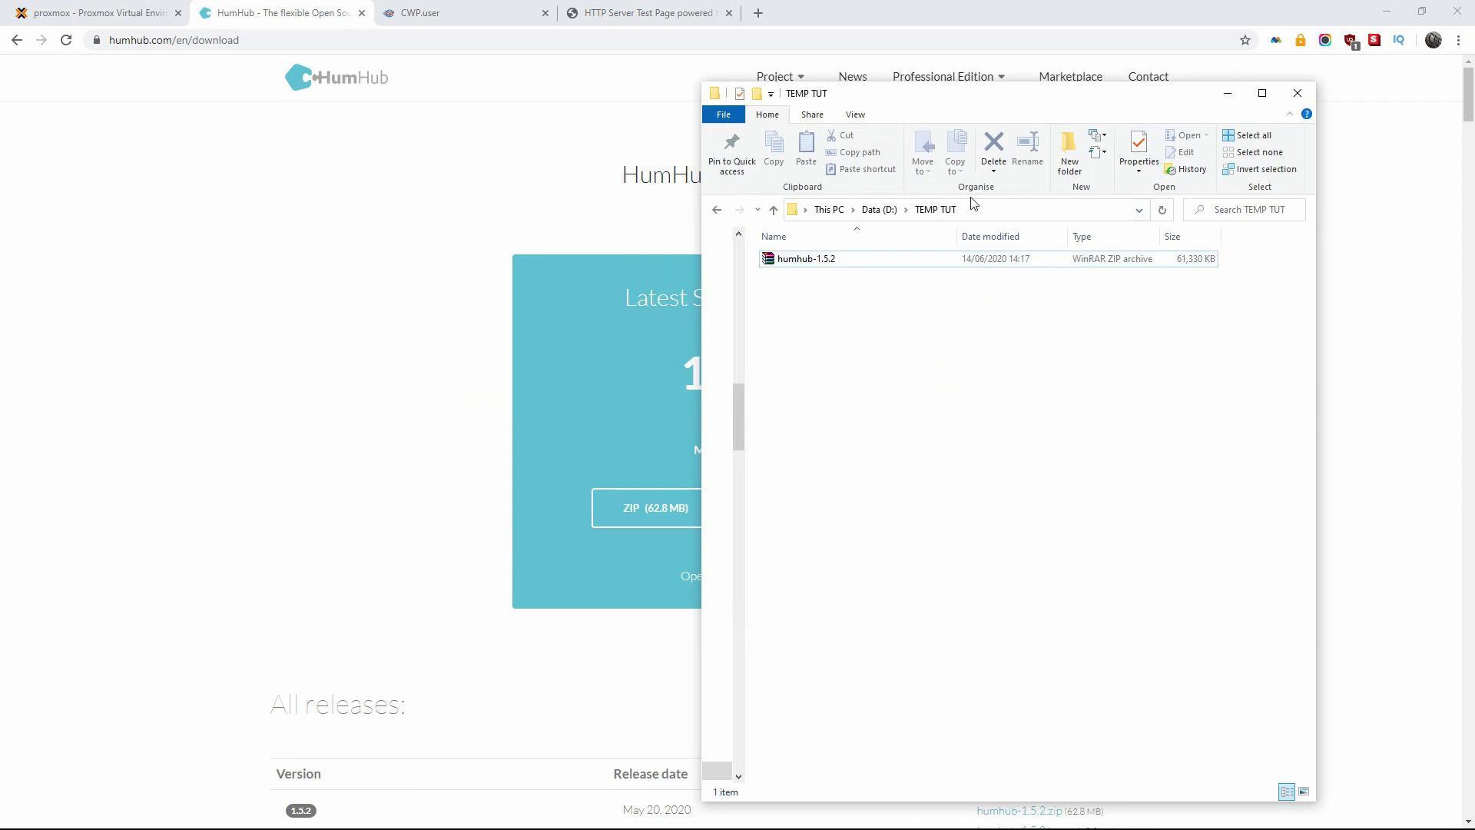
{"action": "left_click", "coordinate": [1228, 93]}
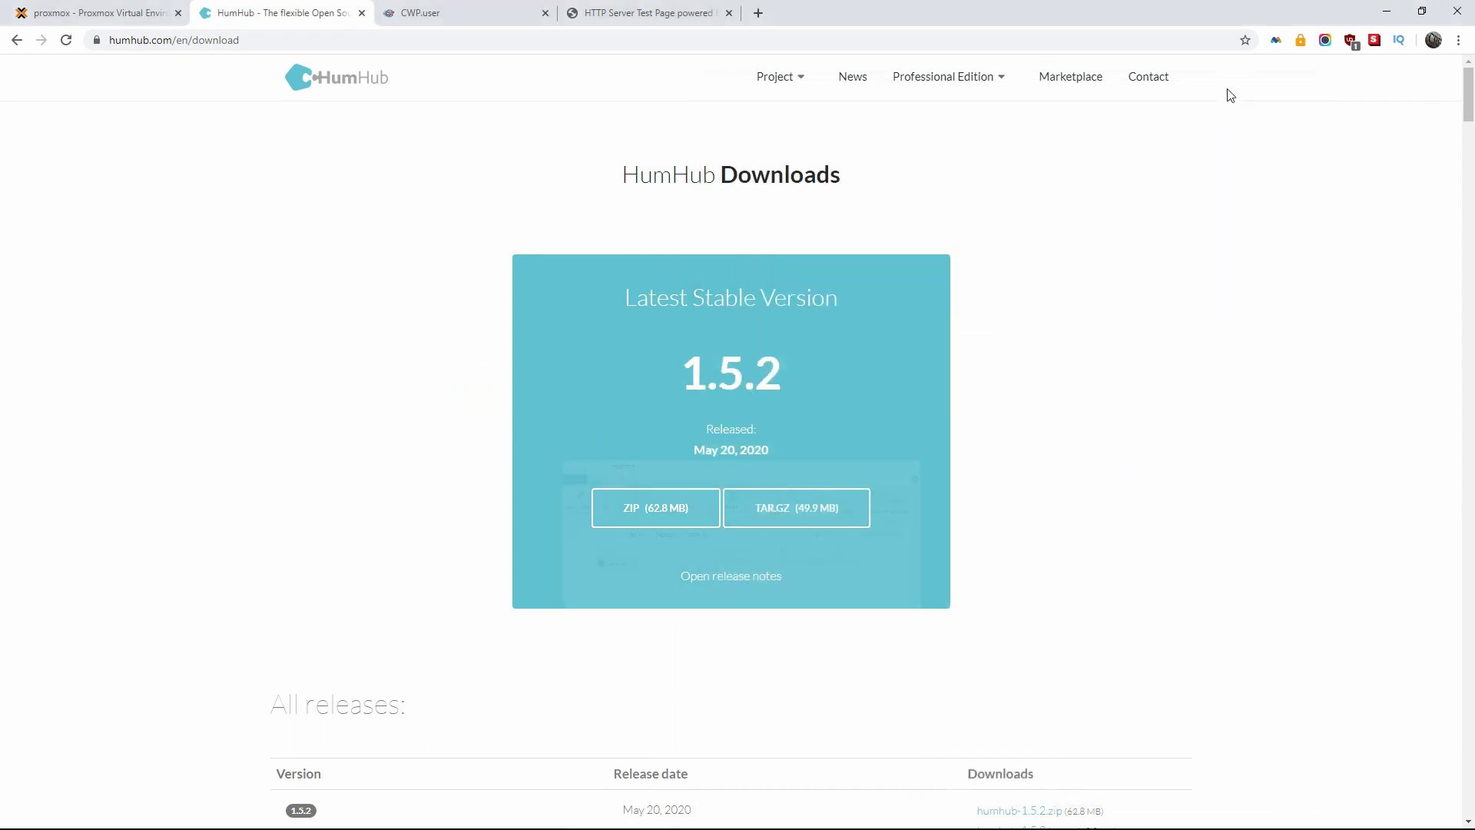
{"action": "left_click", "coordinate": [645, 23]}
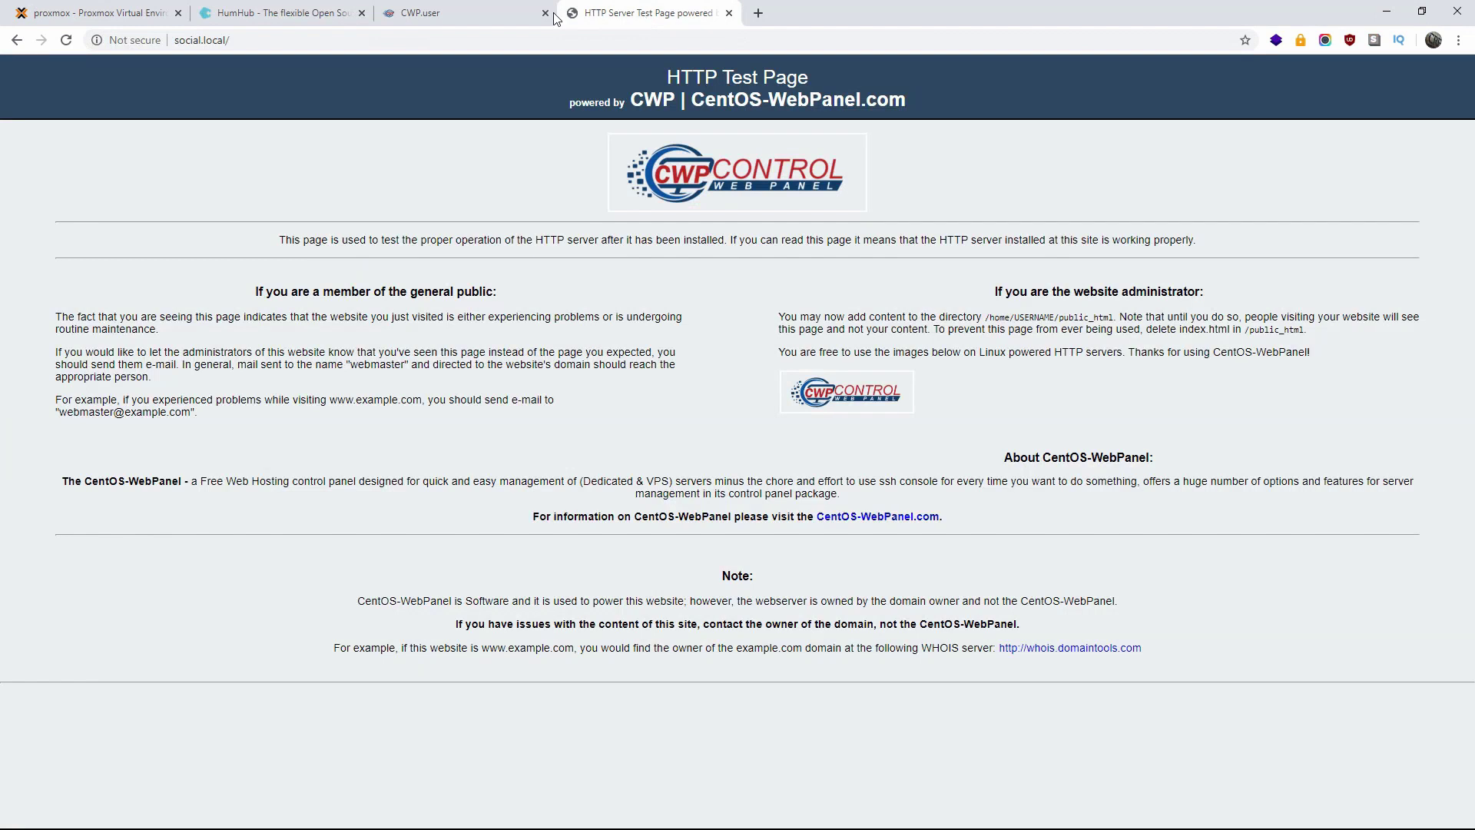
Open CWP's File Manager and close FileZilla to return to the browser.
{"action": "left_click", "coordinate": [504, 20]}
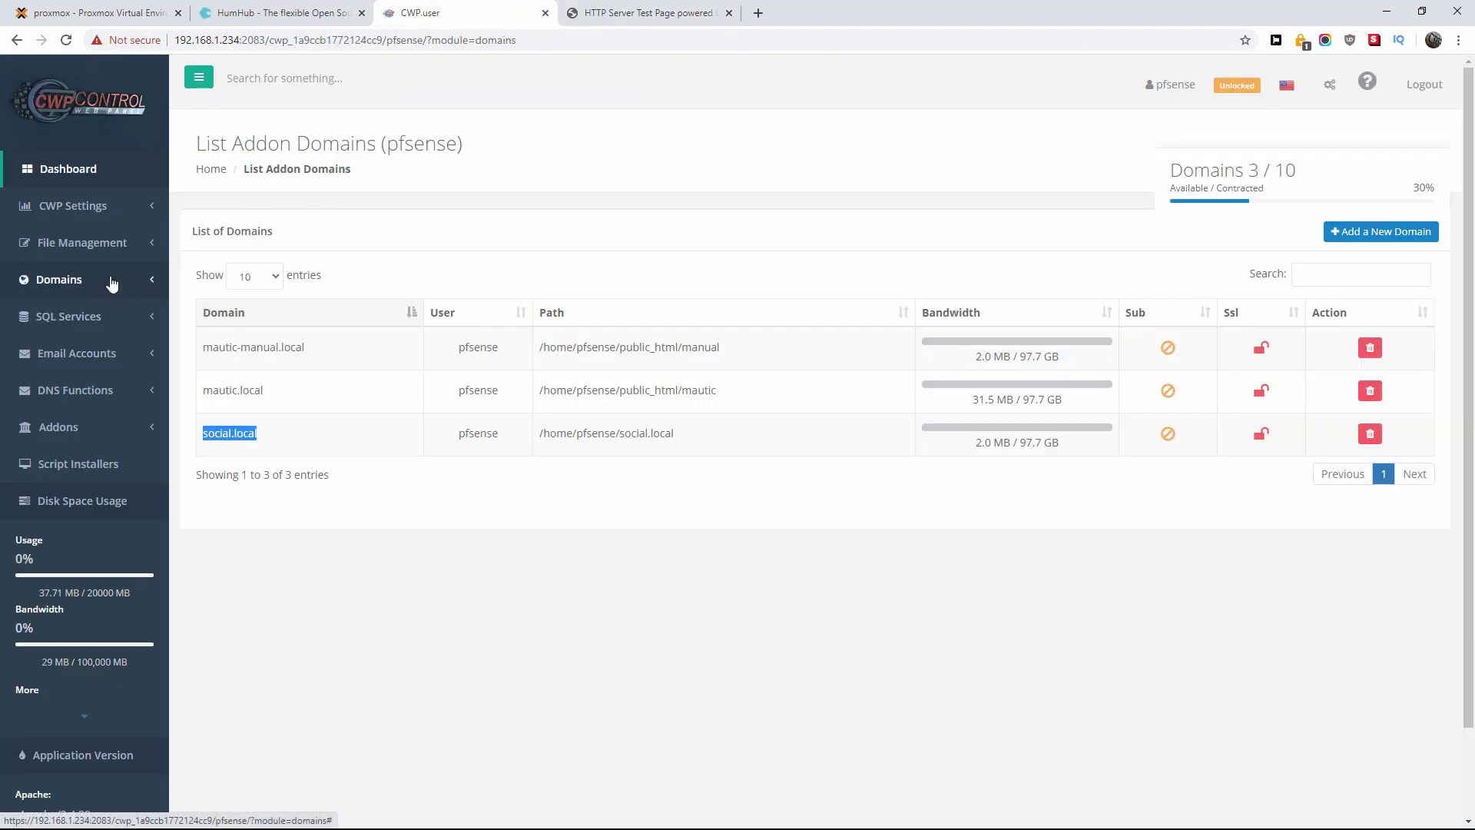
{"action": "left_click", "coordinate": [115, 243]}
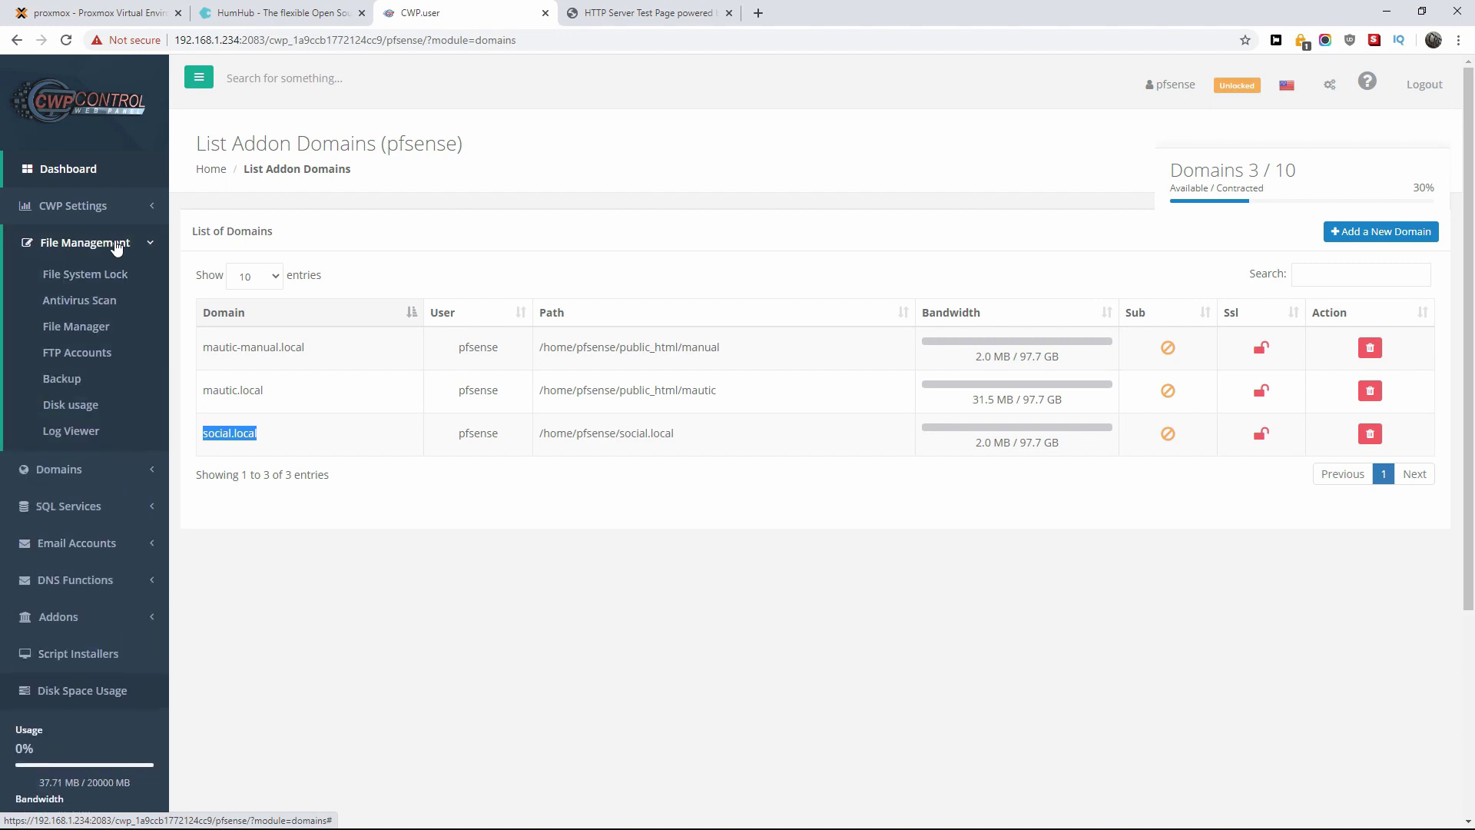
{"action": "left_click", "coordinate": [99, 329]}
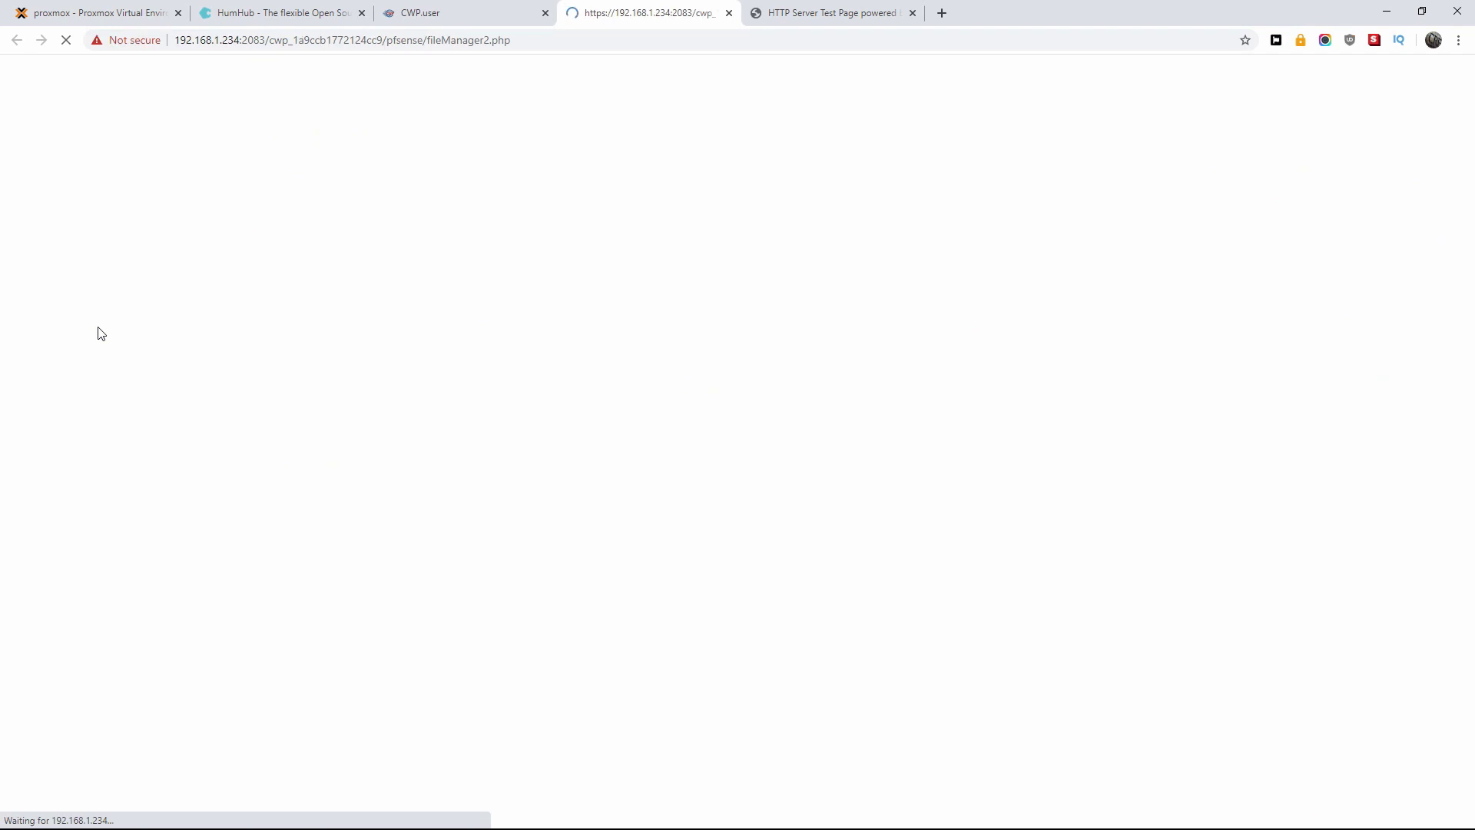
{"action": "key", "text": "alt+Tab"}
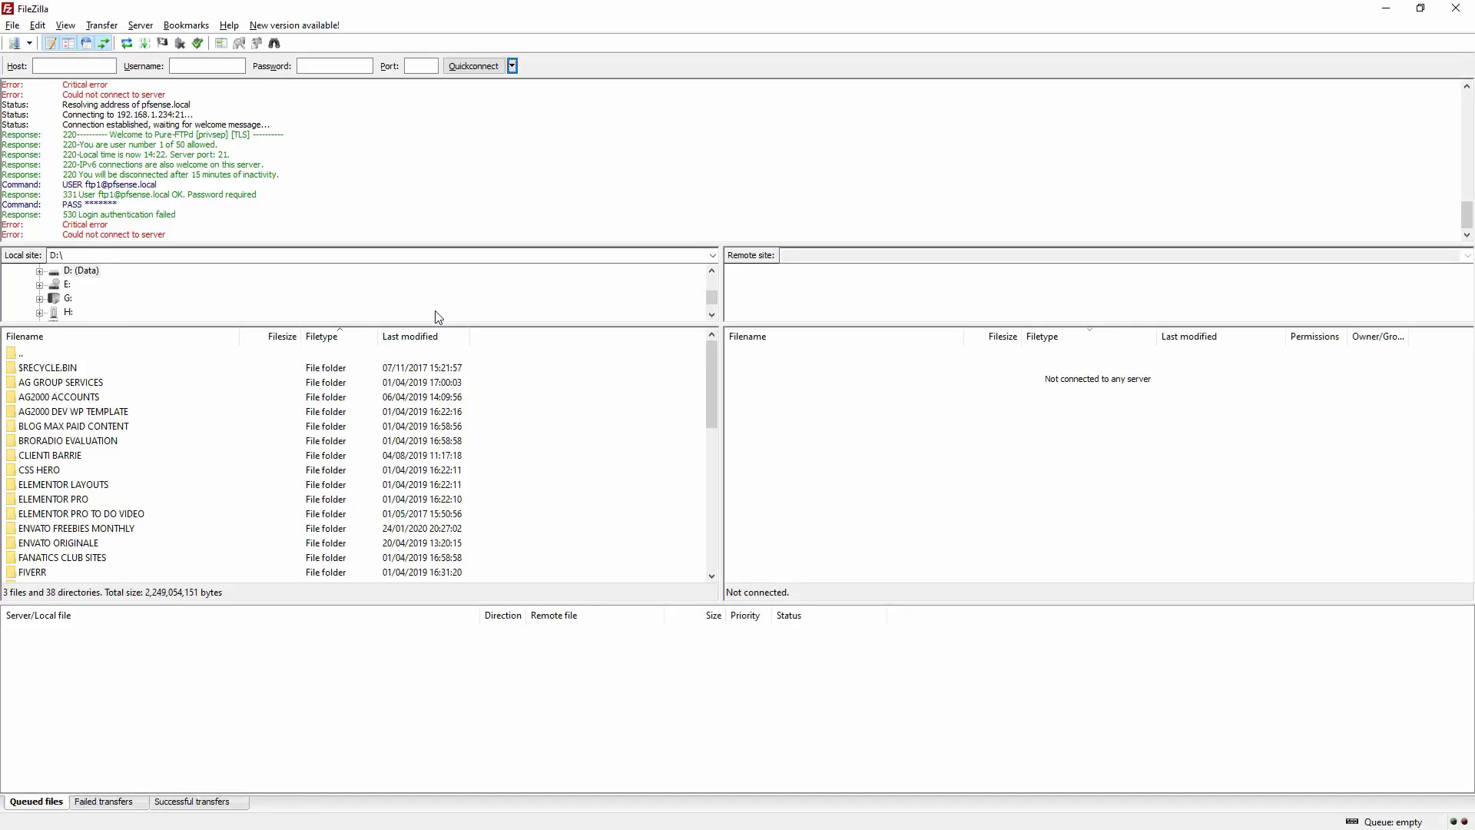
{"action": "left_click", "coordinate": [1470, 7]}
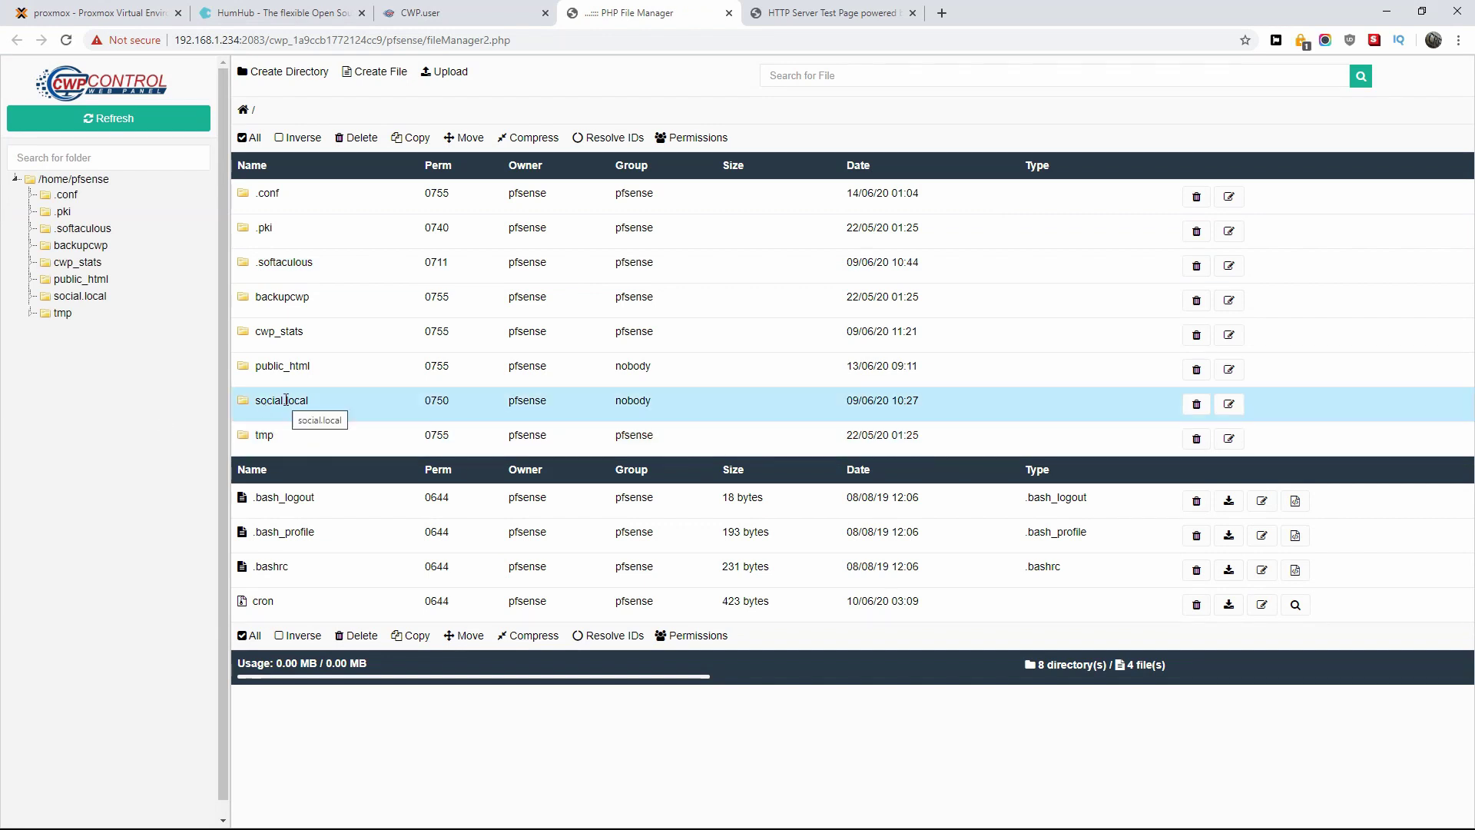
Open the social.local folder and delete its index.html file.
{"action": "double_click", "coordinate": [344, 404]}
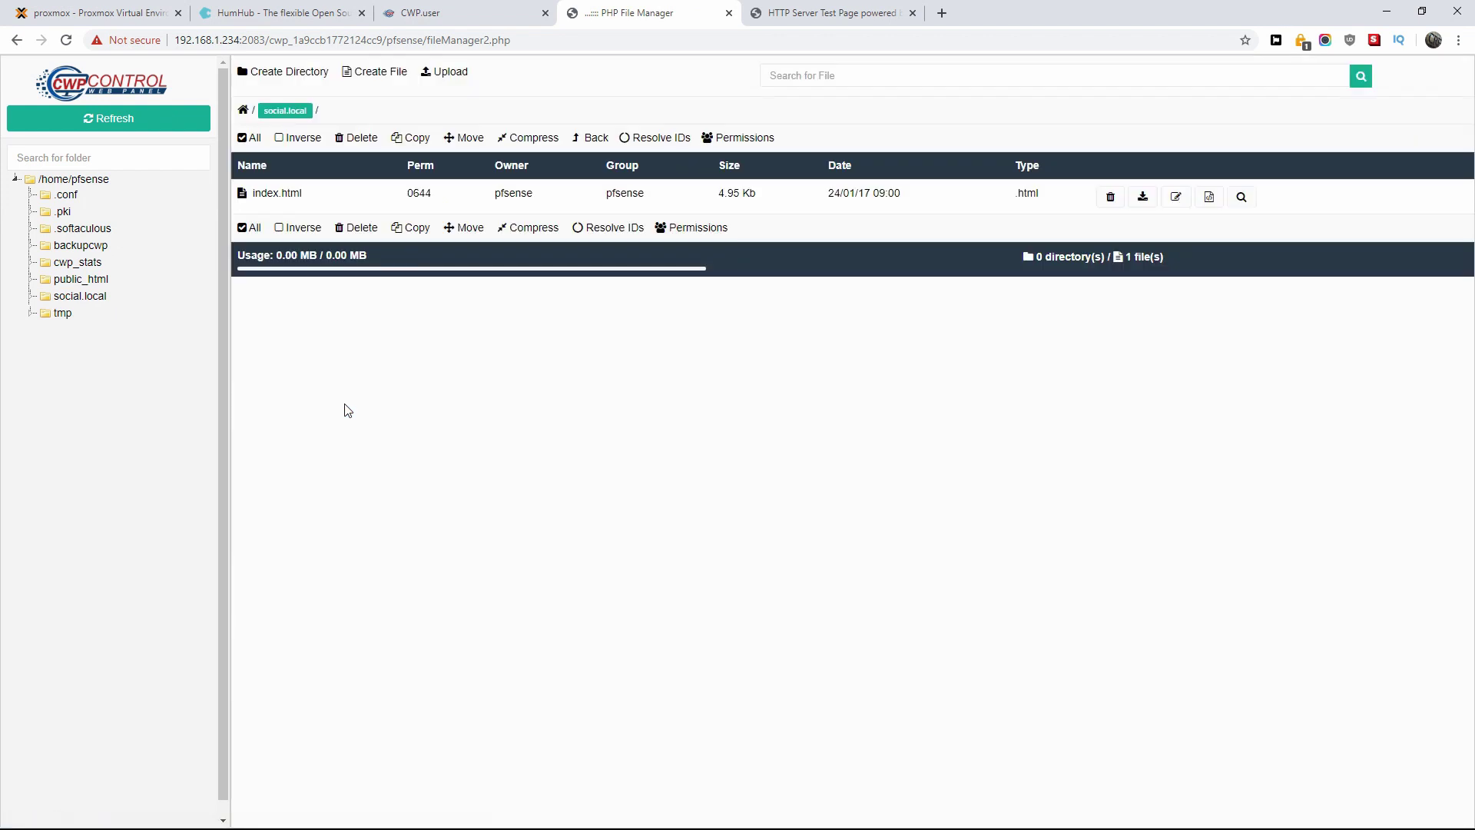
{"action": "left_click", "coordinate": [277, 193]}
{"action": "left_click", "coordinate": [277, 195]}
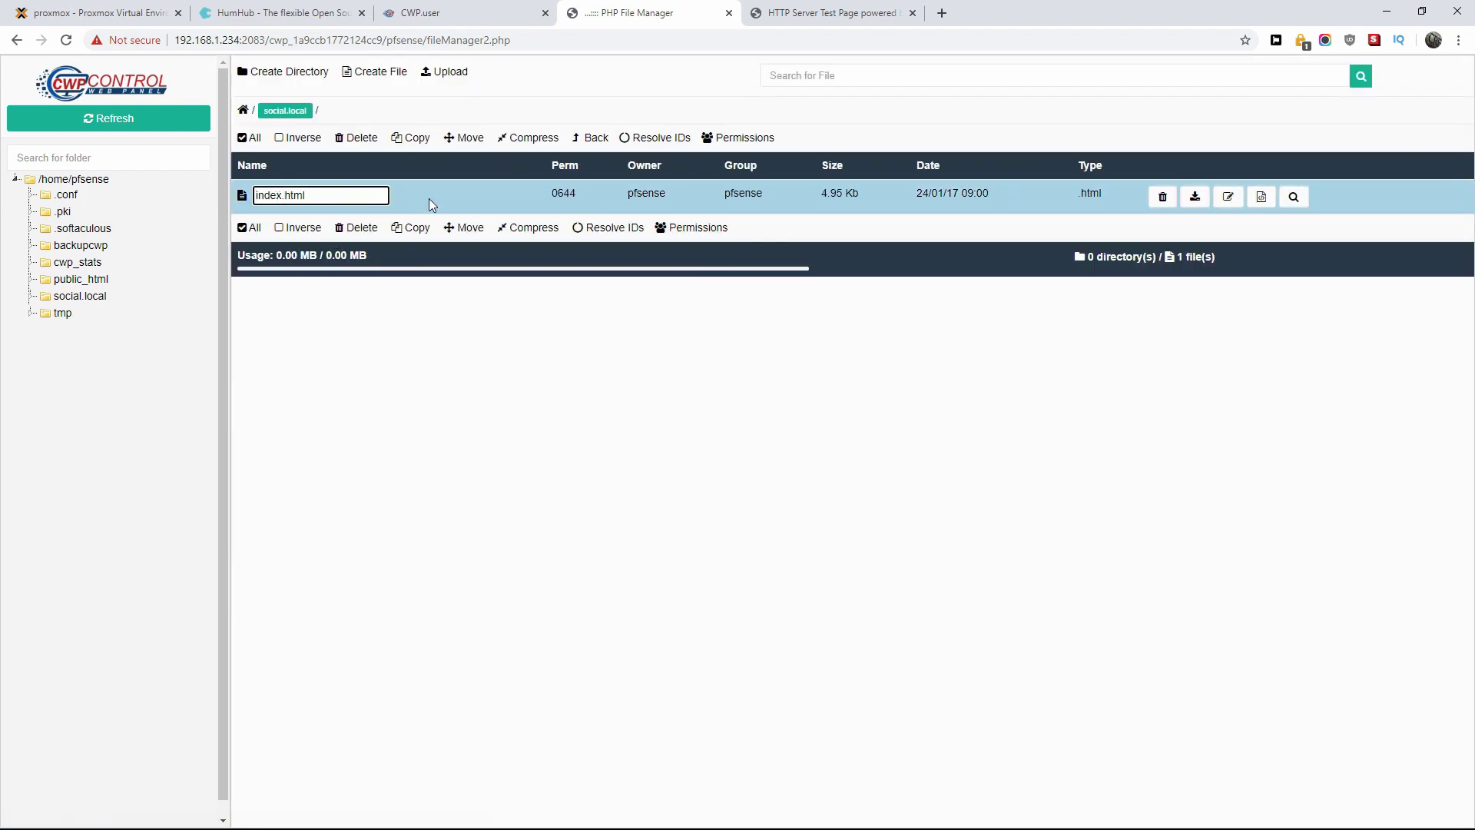
{"action": "left_click", "coordinate": [528, 92]}
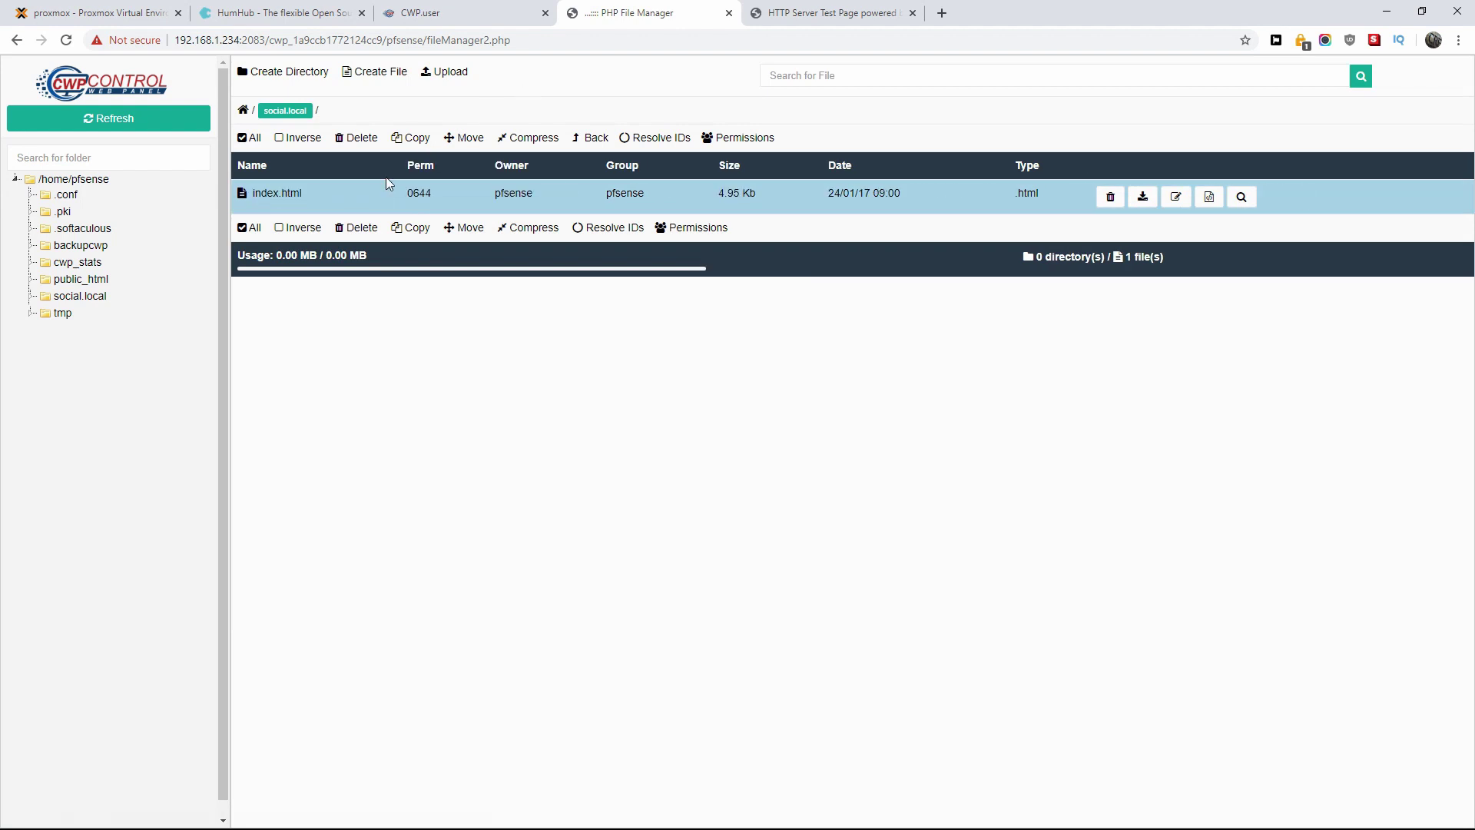
{"action": "left_click", "coordinate": [362, 140]}
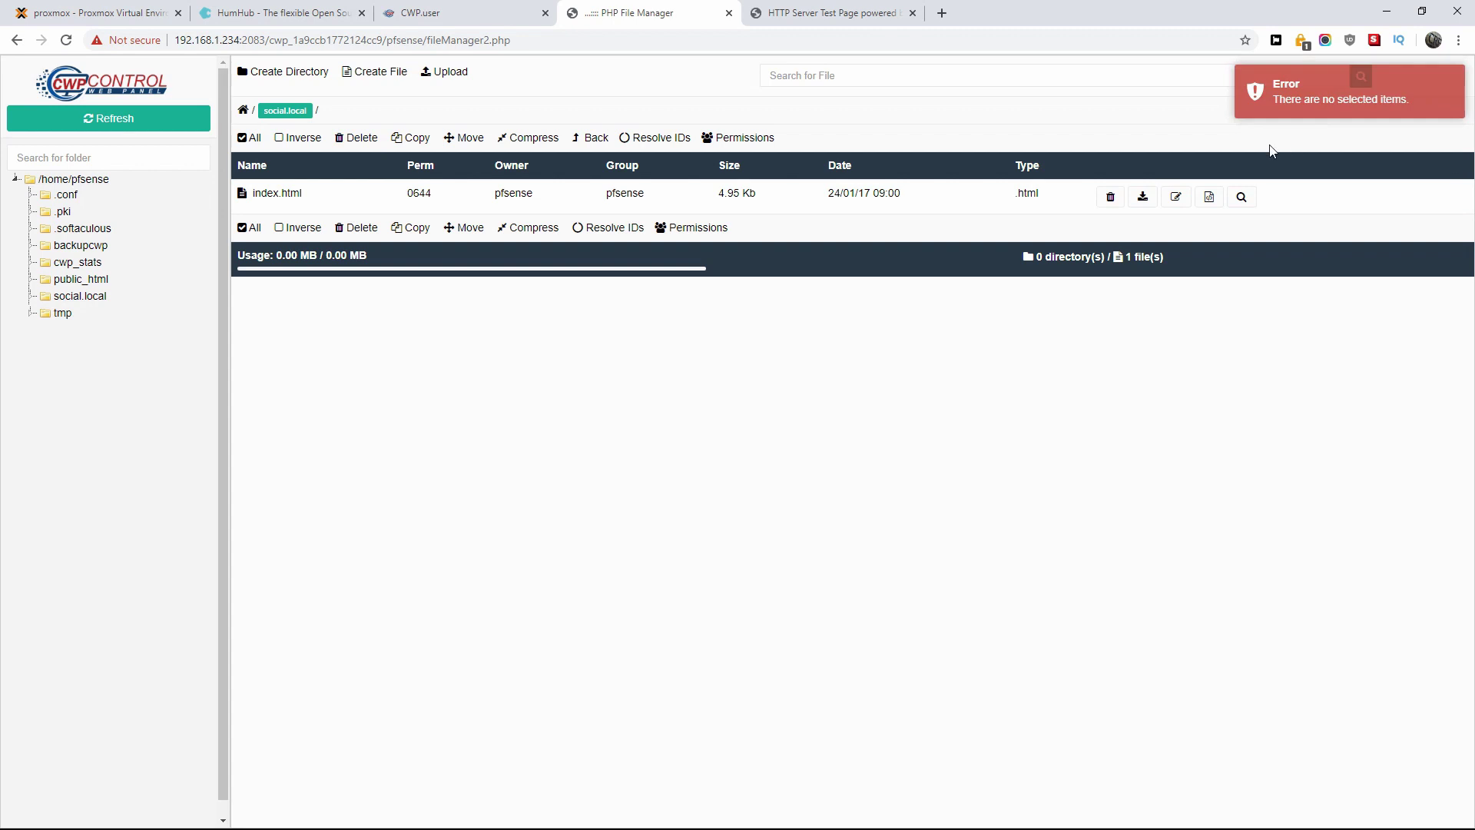
{"action": "left_click", "coordinate": [398, 193]}
{"action": "left_click", "coordinate": [355, 137]}
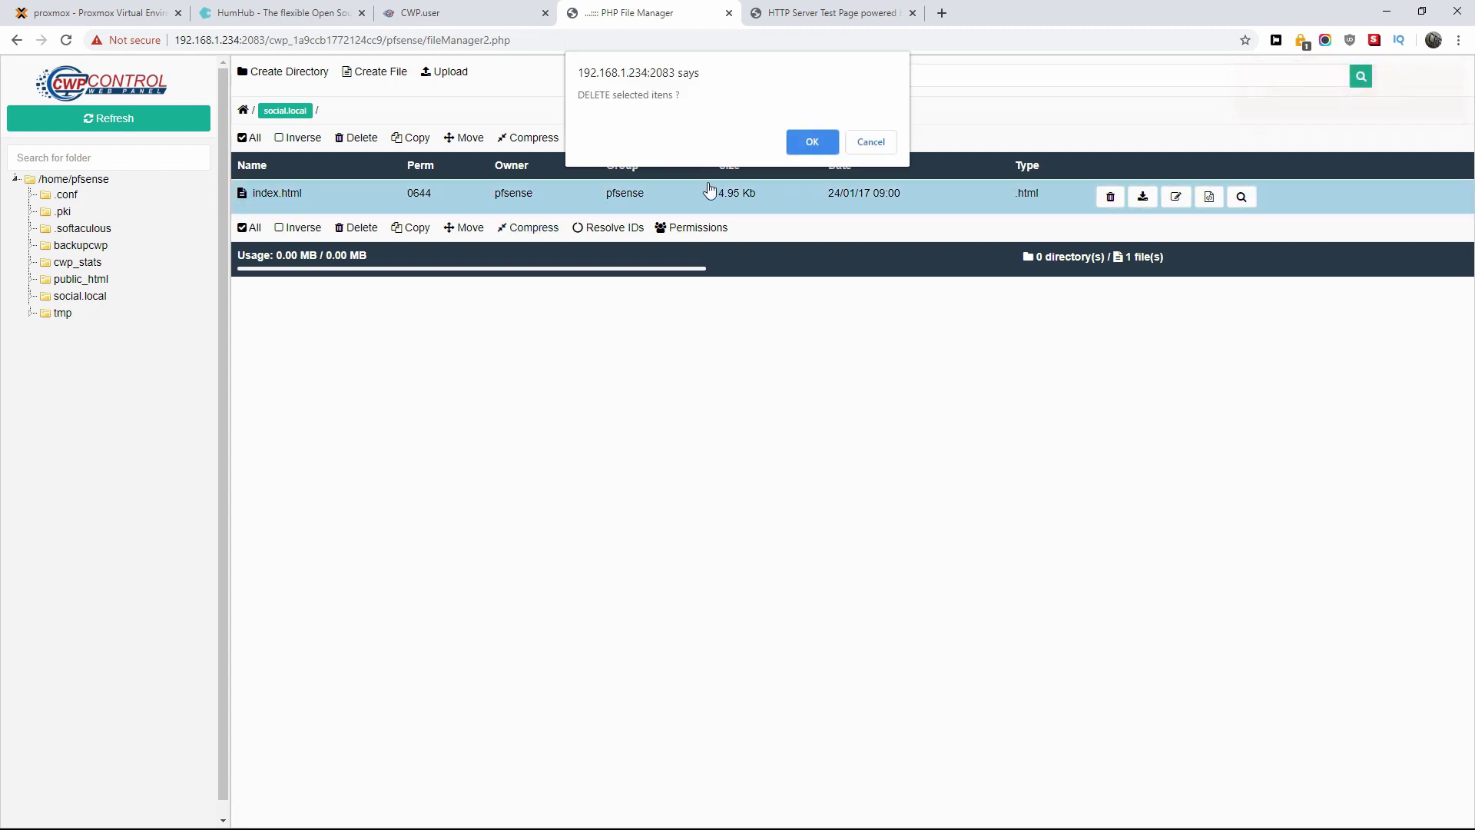
{"action": "left_click", "coordinate": [826, 143]}
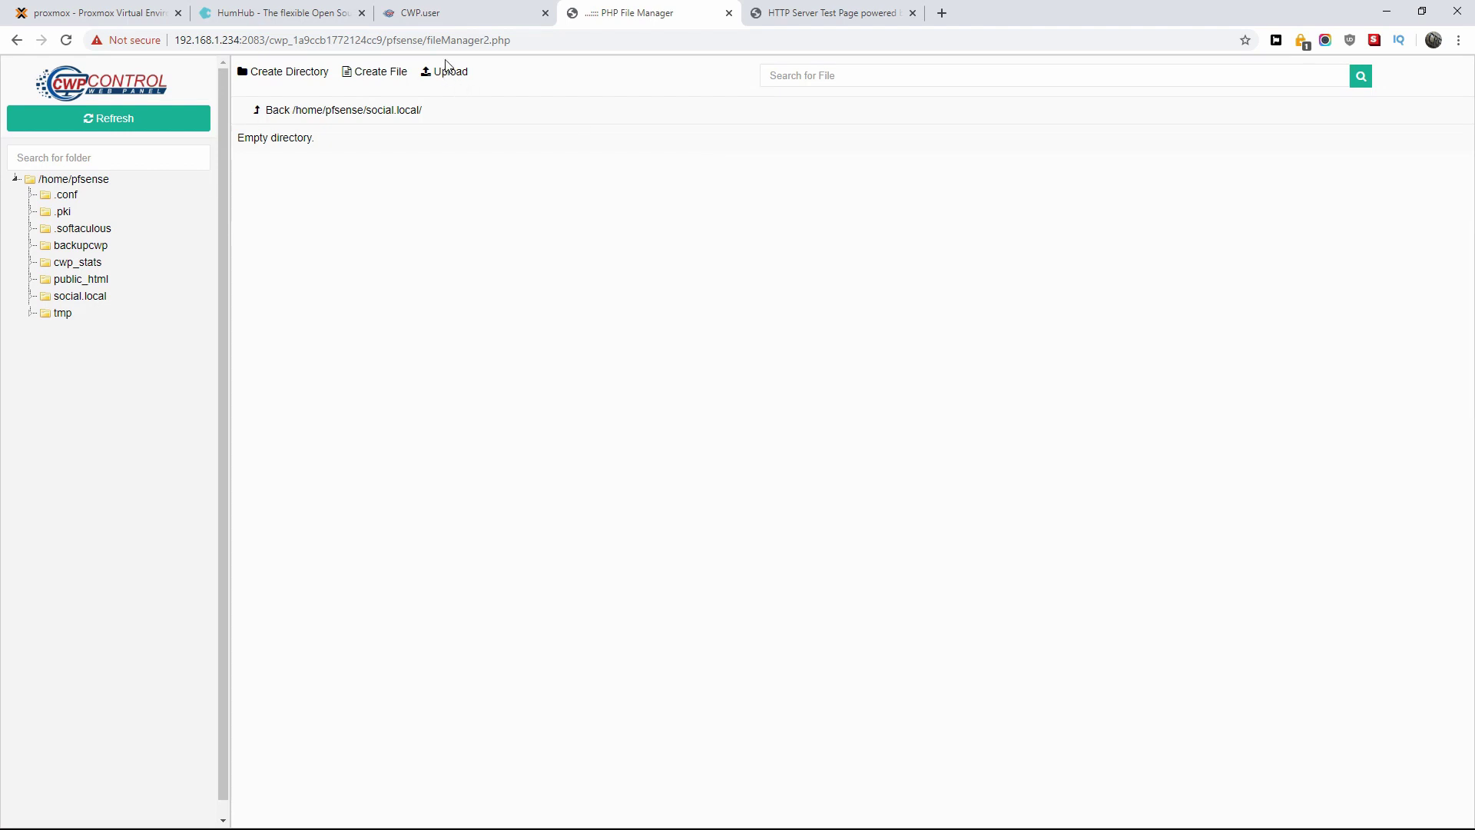
Upload humhub-1.5.2.zip from the TEMP TUT folder into social.local, then close that folder window.
{"action": "left_click", "coordinate": [445, 70]}
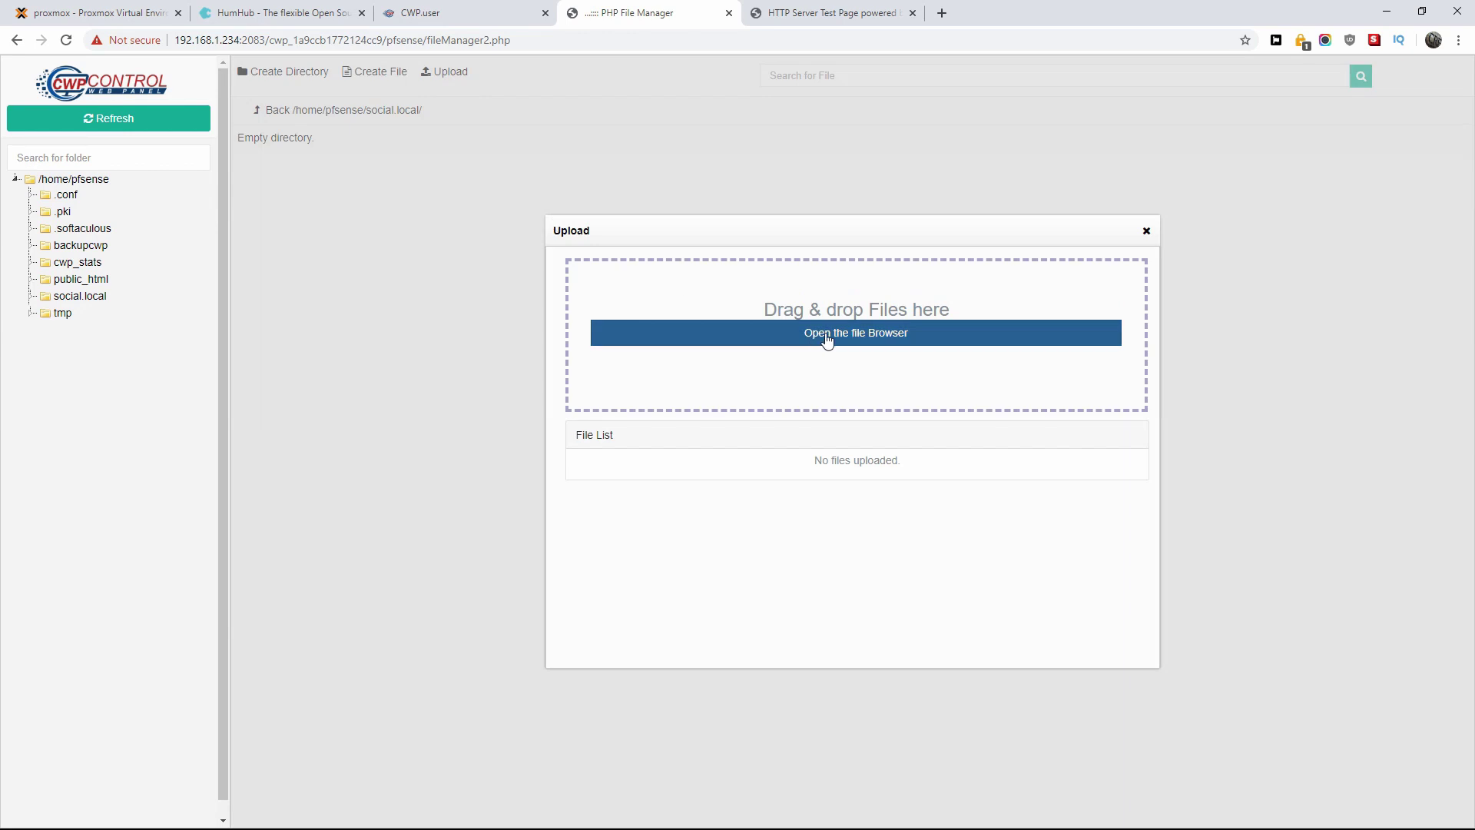
{"action": "key", "text": "alt+Tab"}
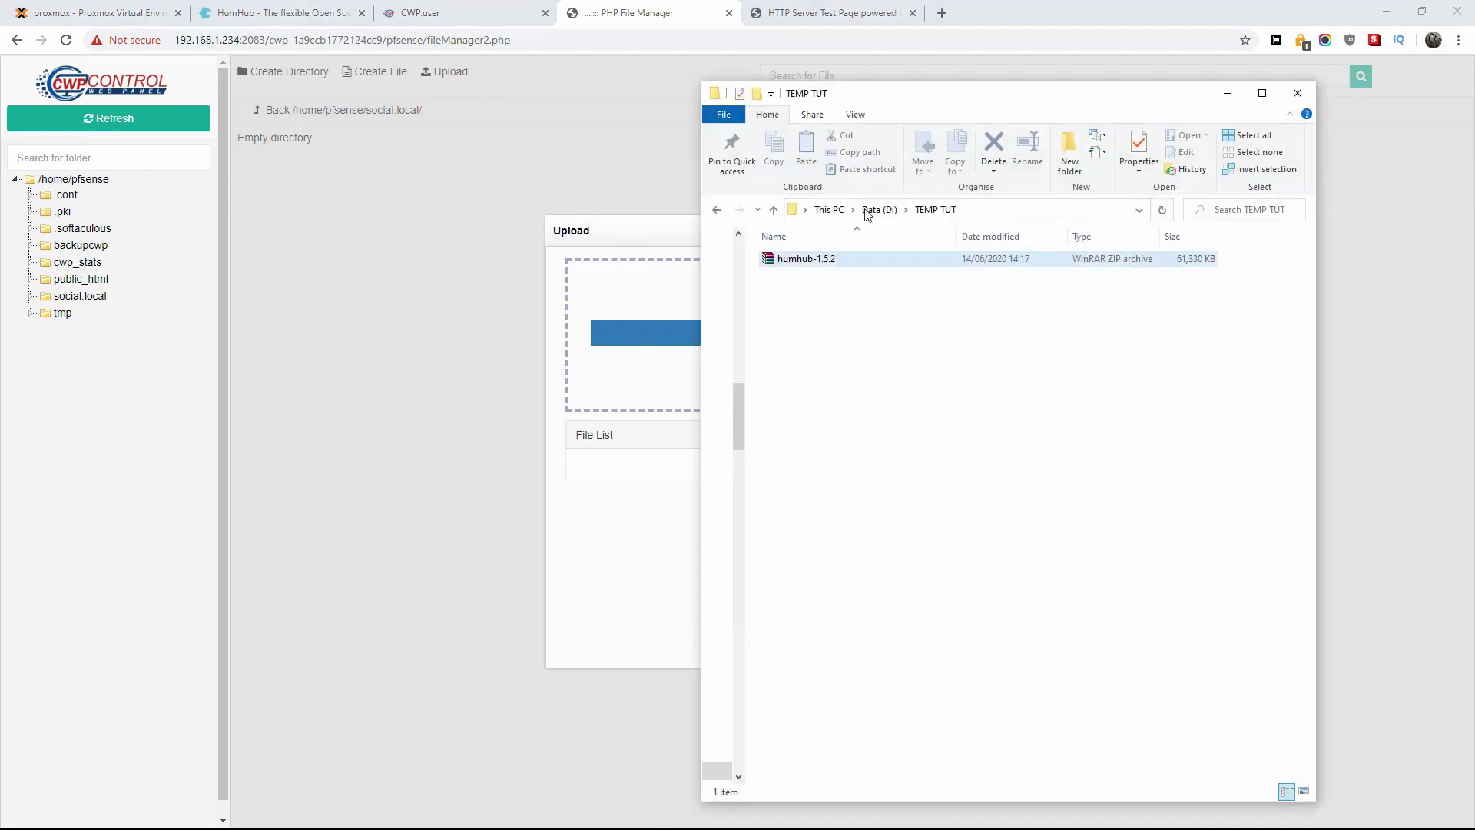
{"action": "left_click_drag", "start_coordinate": [823, 106], "coordinate": [1230, 197]}
{"action": "left_click", "coordinate": [1172, 355]}
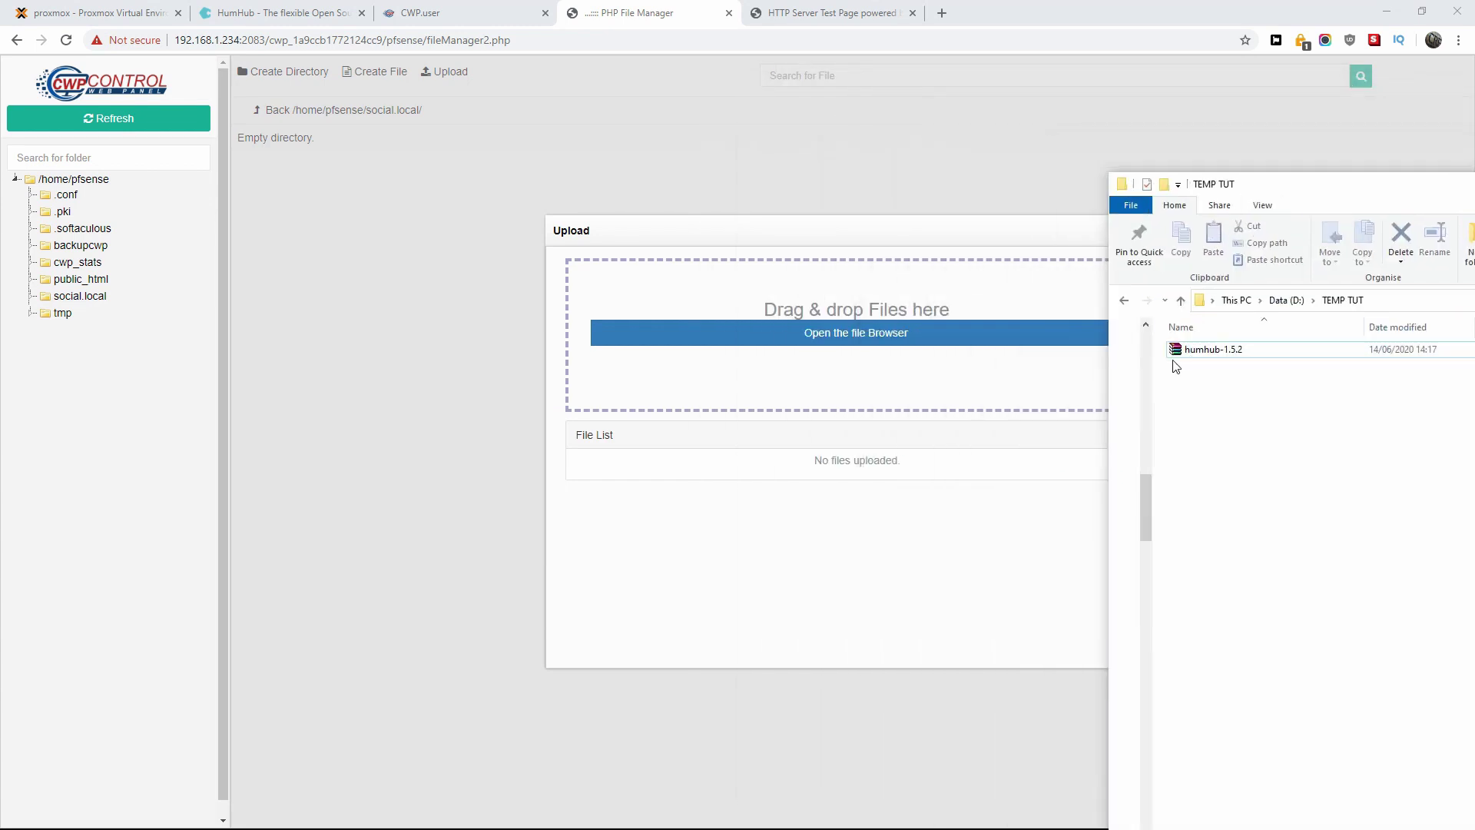
{"action": "left_click_drag", "start_coordinate": [1183, 358], "coordinate": [845, 342]}
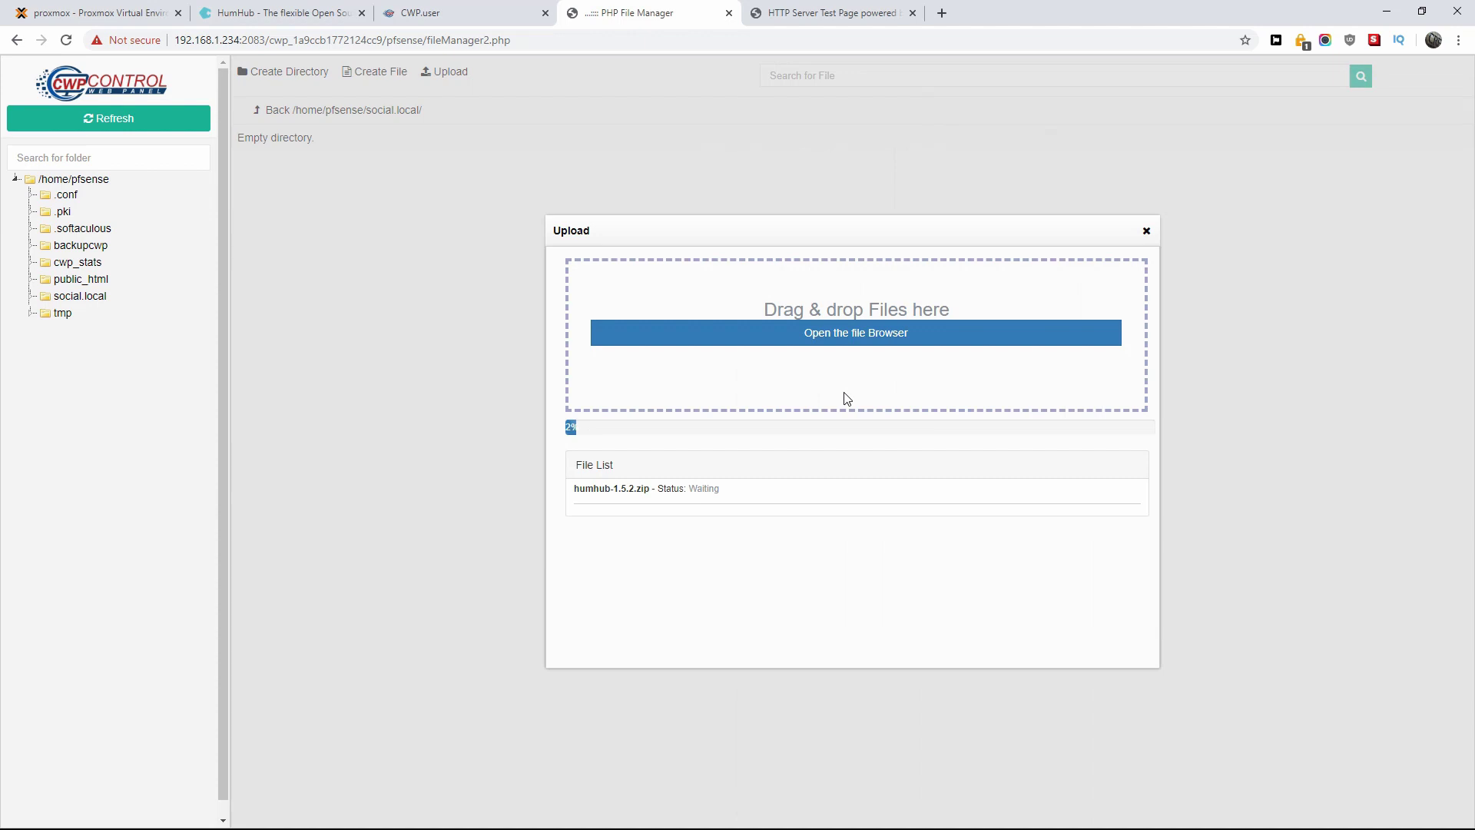
{"action": "key", "text": "alt+Tab"}
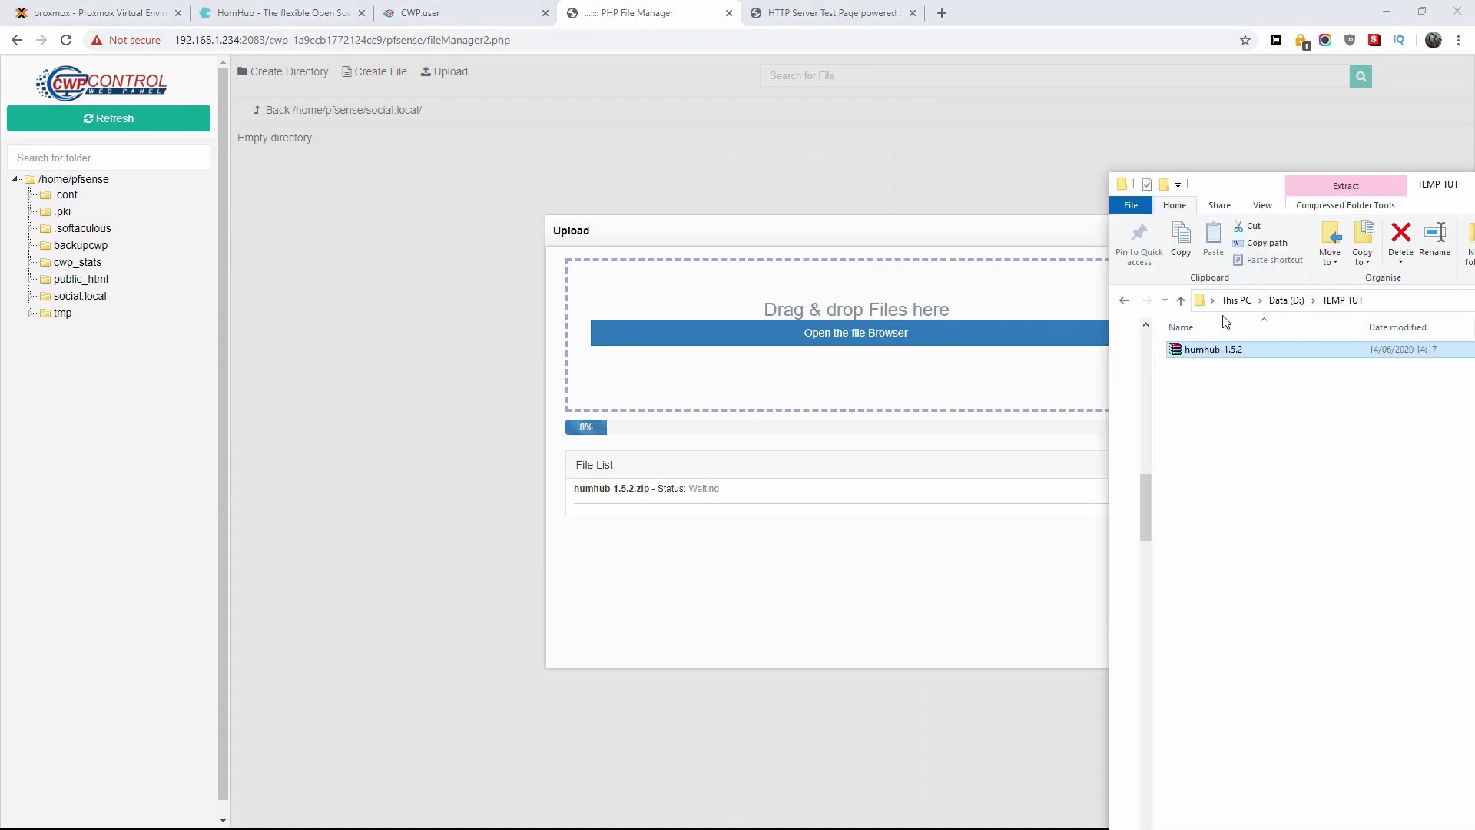
{"action": "left_click_drag", "start_coordinate": [1254, 185], "coordinate": [700, 240]}
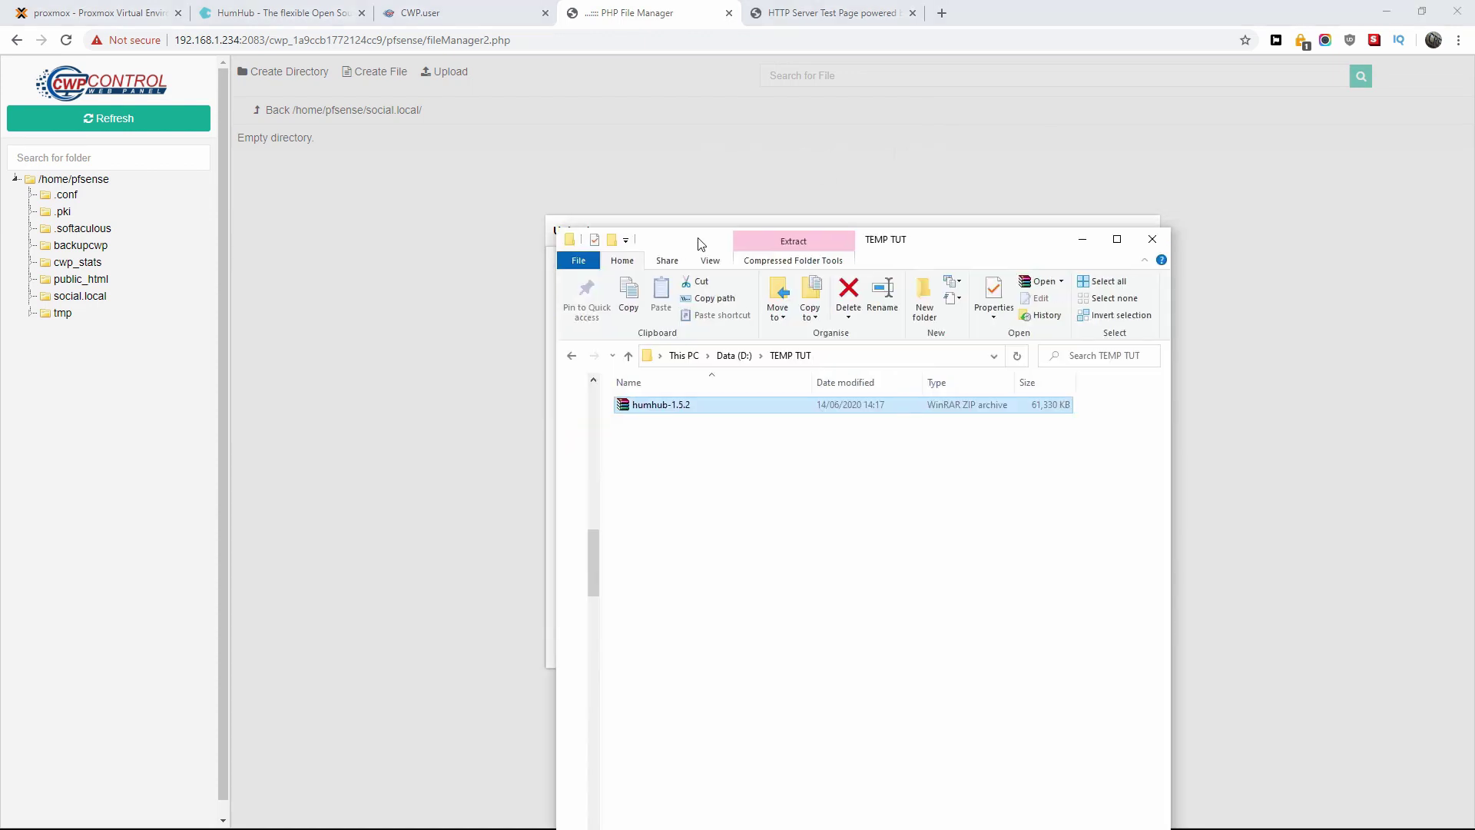
{"action": "left_click", "coordinate": [1153, 239]}
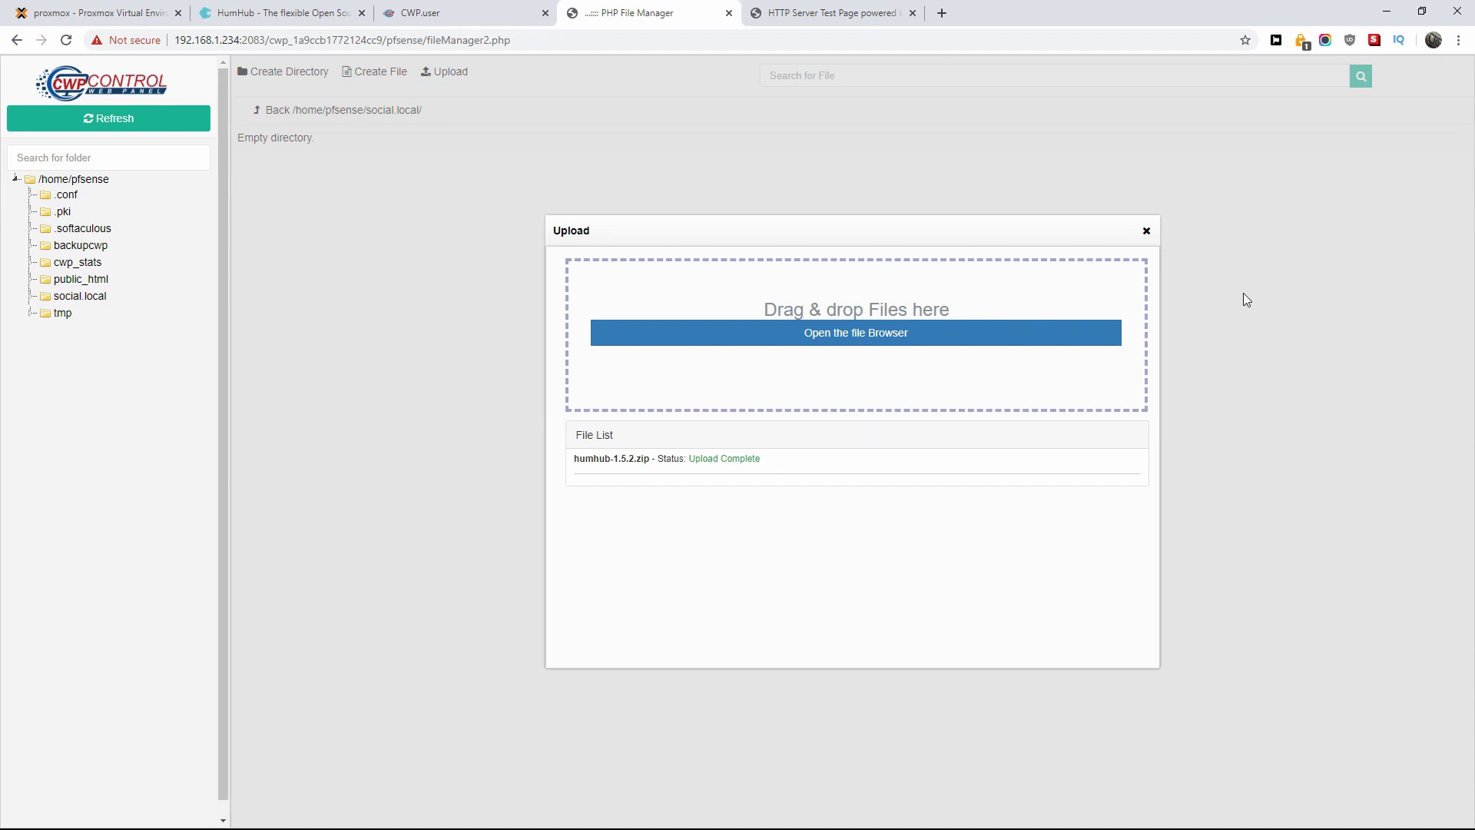
Decompress humhub-1.5.2.zip in social.local to produce the humhub-1.5.2 folder.
{"action": "left_click", "coordinate": [1147, 231]}
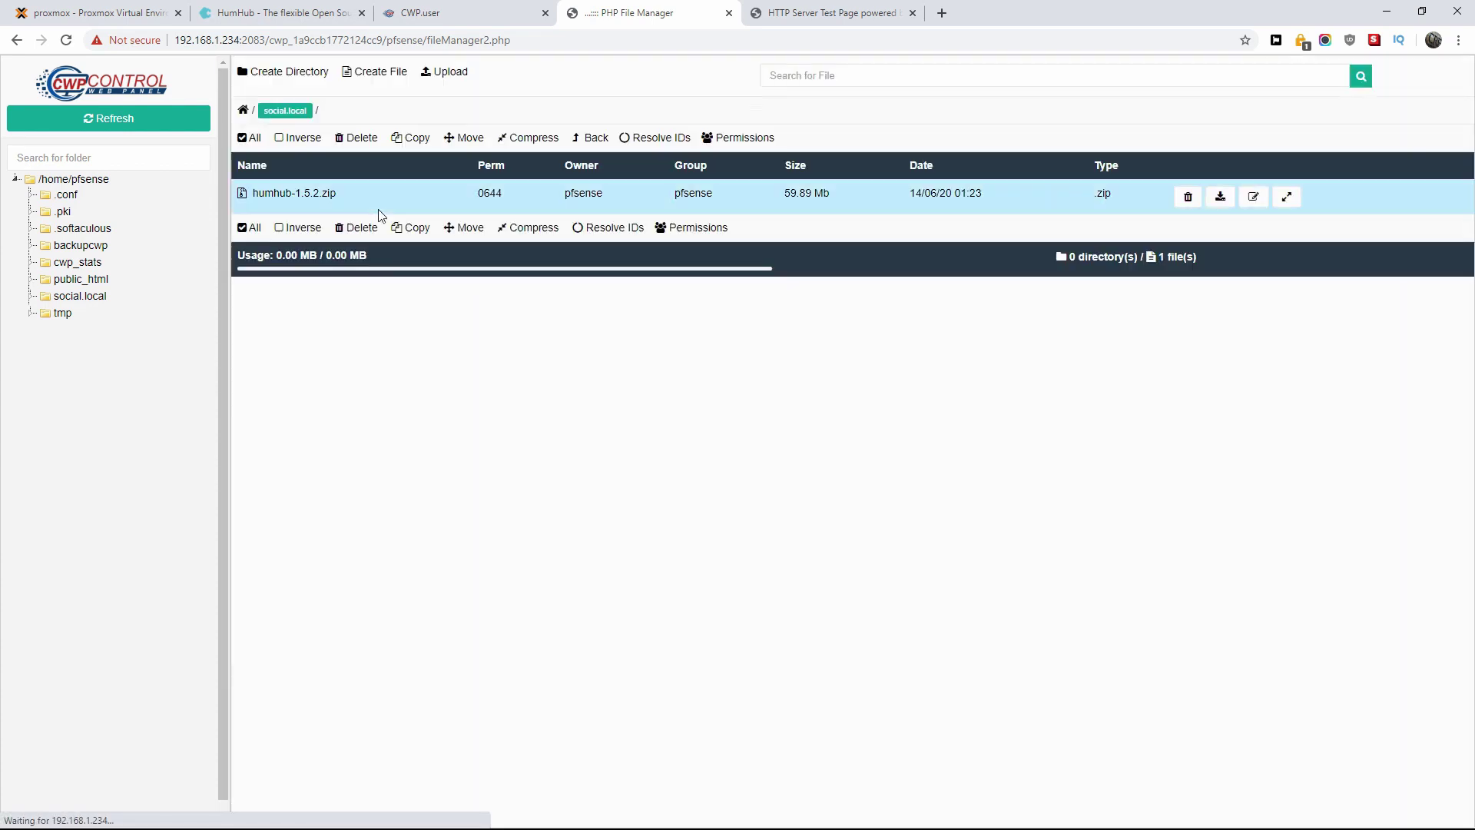
{"action": "left_click", "coordinate": [389, 195]}
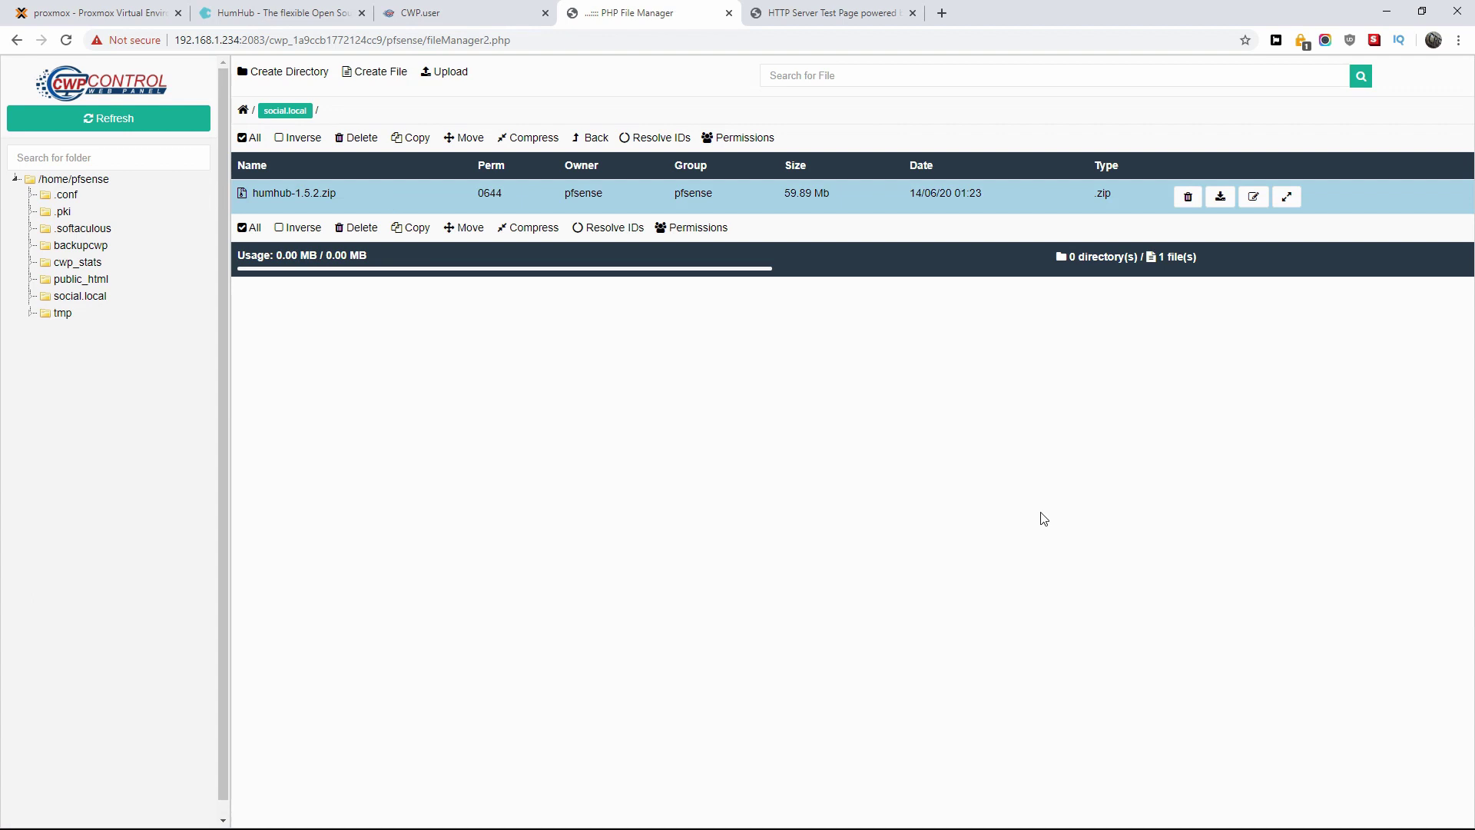
{"action": "left_click", "coordinate": [1288, 201]}
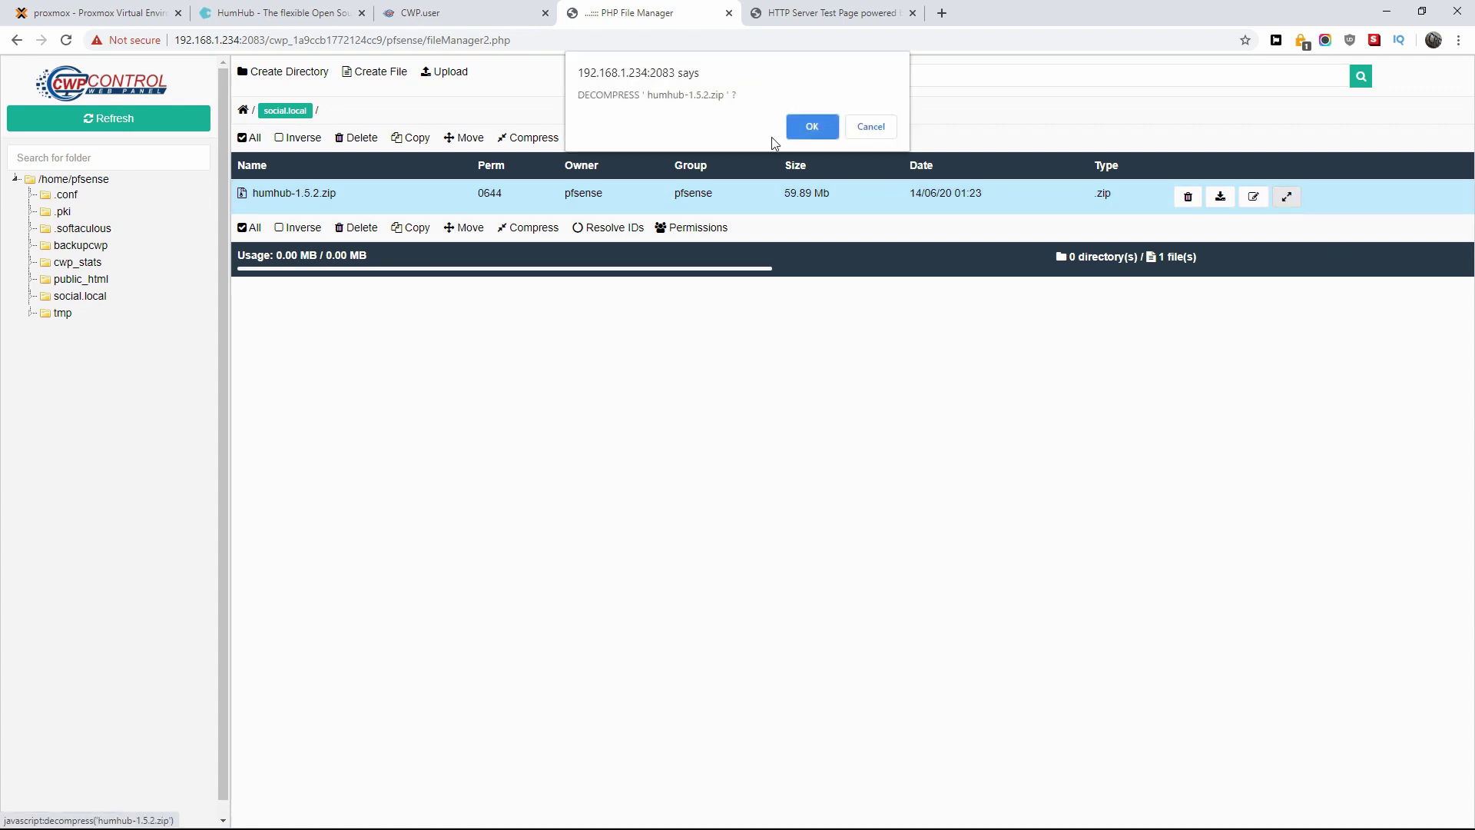
{"action": "left_click", "coordinate": [812, 127]}
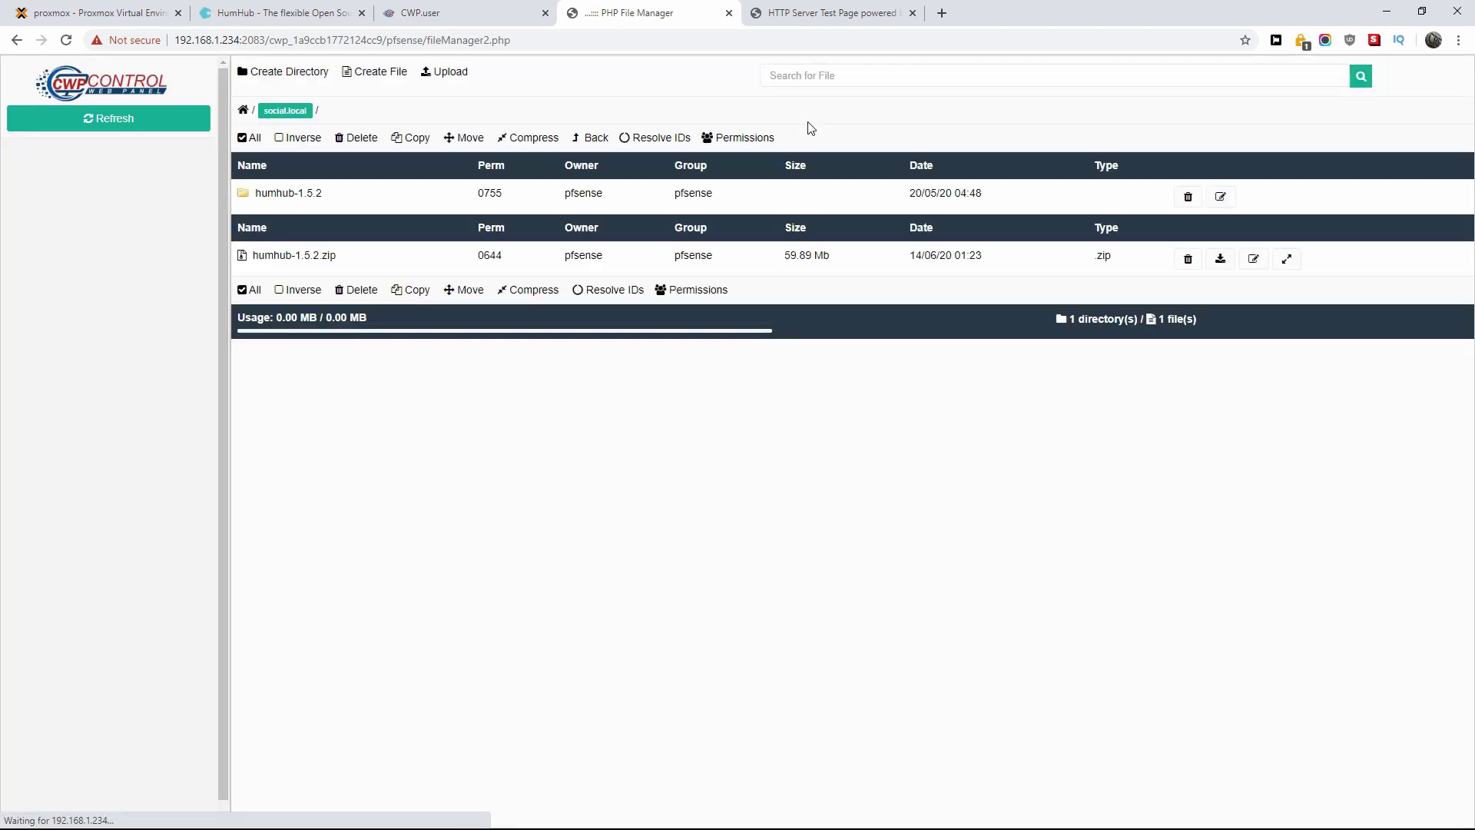
Open humhub-1.5.2 and select all its files and folders, from assets to robots.txt.
{"action": "left_click", "coordinate": [261, 192]}
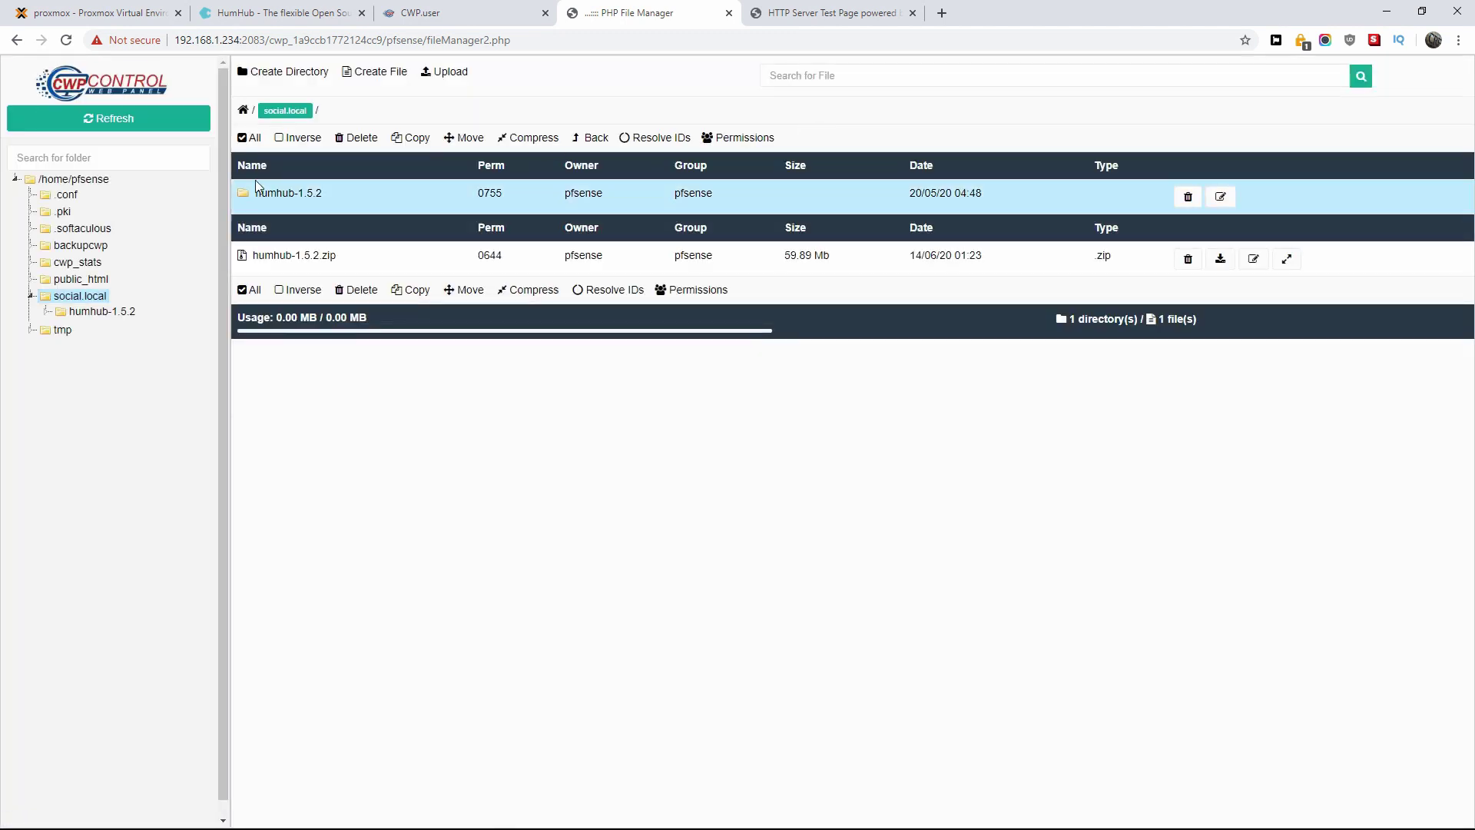
{"action": "double_click", "coordinate": [416, 192]}
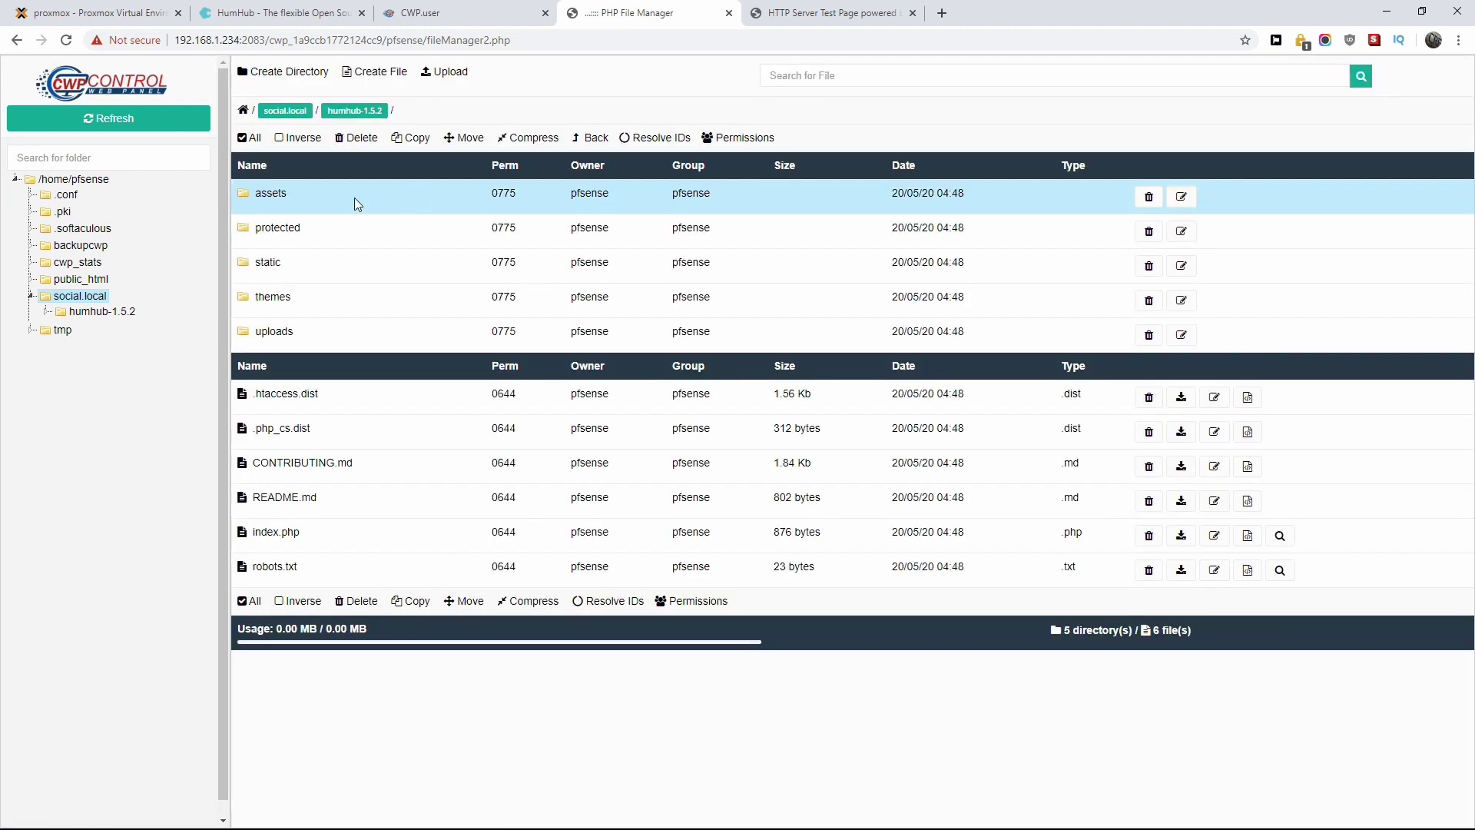
{"action": "left_click", "coordinate": [306, 191]}
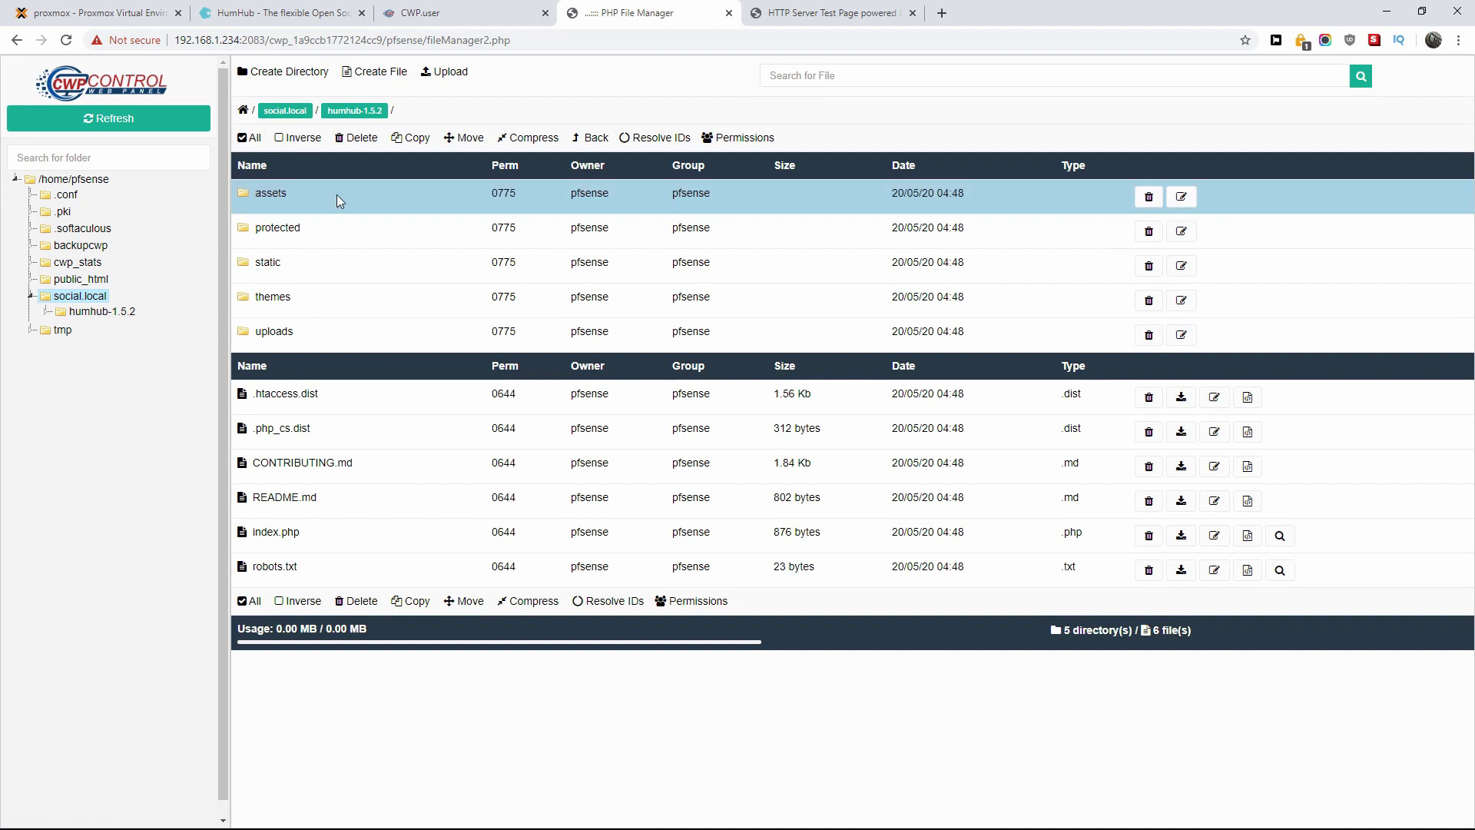
{"action": "left_click", "coordinate": [393, 557]}
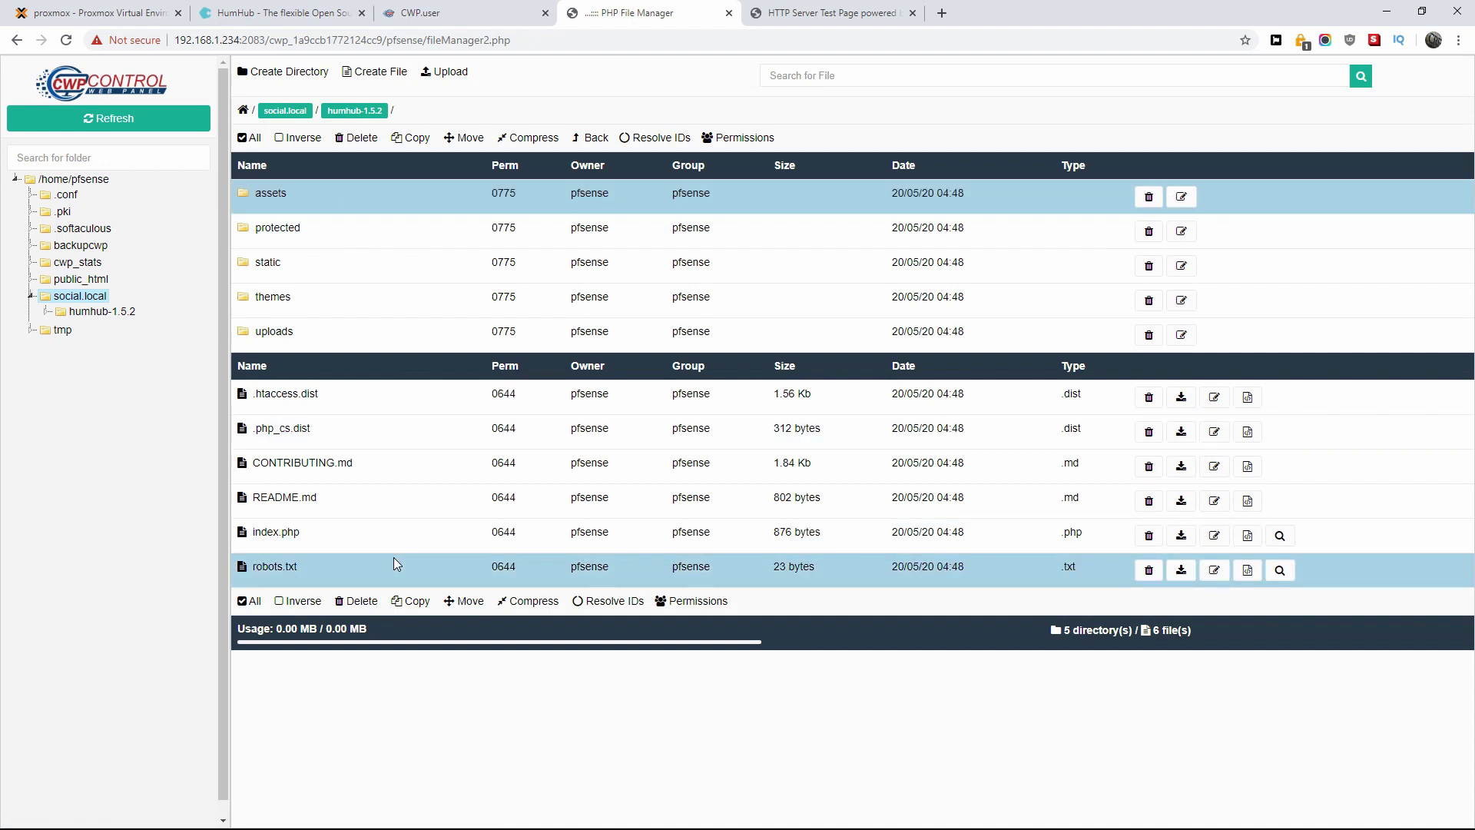
{"action": "left_click", "coordinate": [395, 534]}
{"action": "left_click", "coordinate": [395, 492]}
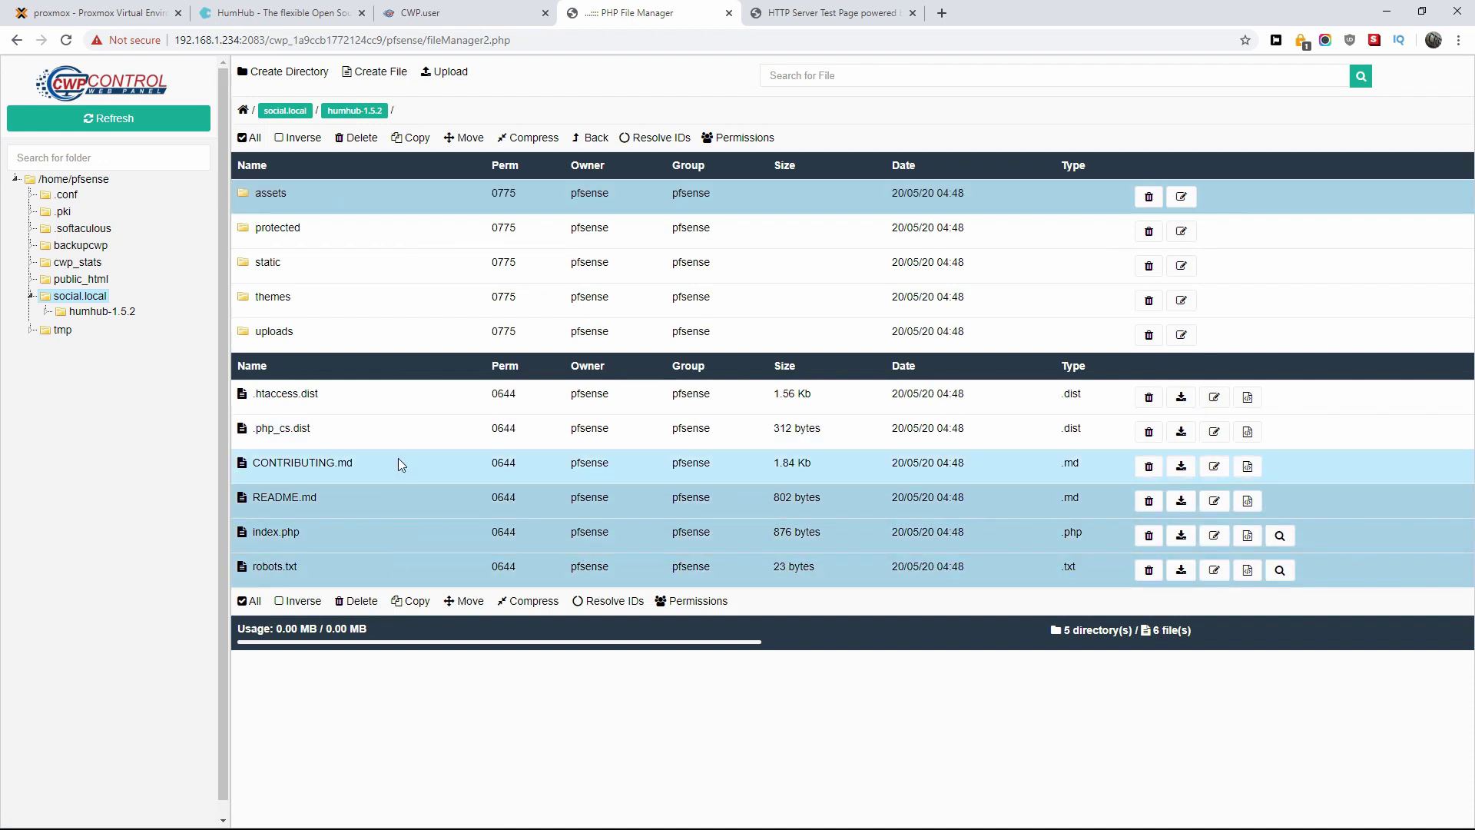
{"action": "left_click", "coordinate": [398, 458]}
{"action": "left_click", "coordinate": [400, 438]}
{"action": "left_click", "coordinate": [399, 394]}
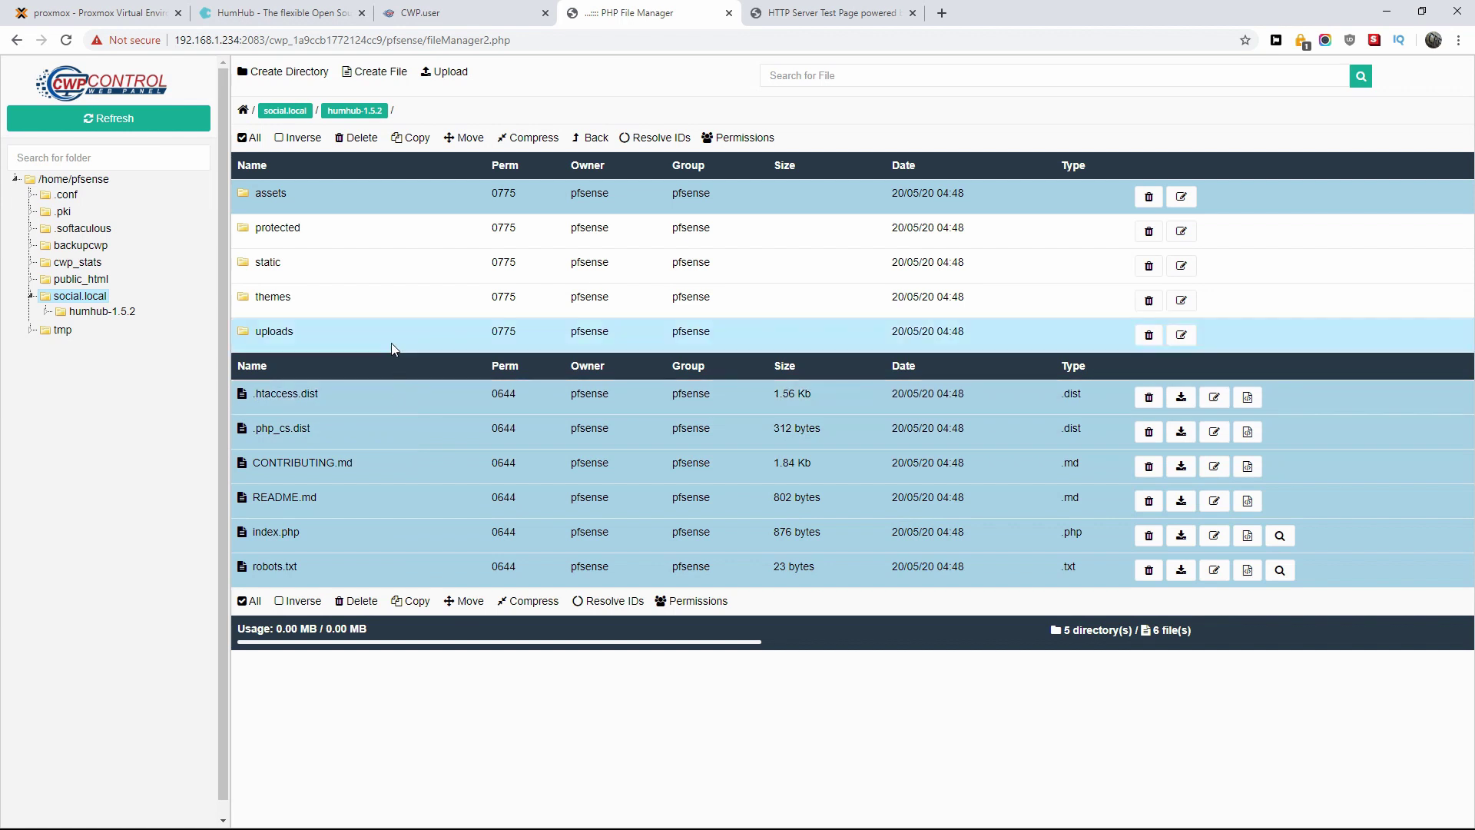
{"action": "left_click", "coordinate": [390, 338]}
{"action": "left_click", "coordinate": [392, 300]}
{"action": "left_click", "coordinate": [394, 265]}
{"action": "left_click", "coordinate": [396, 231]}
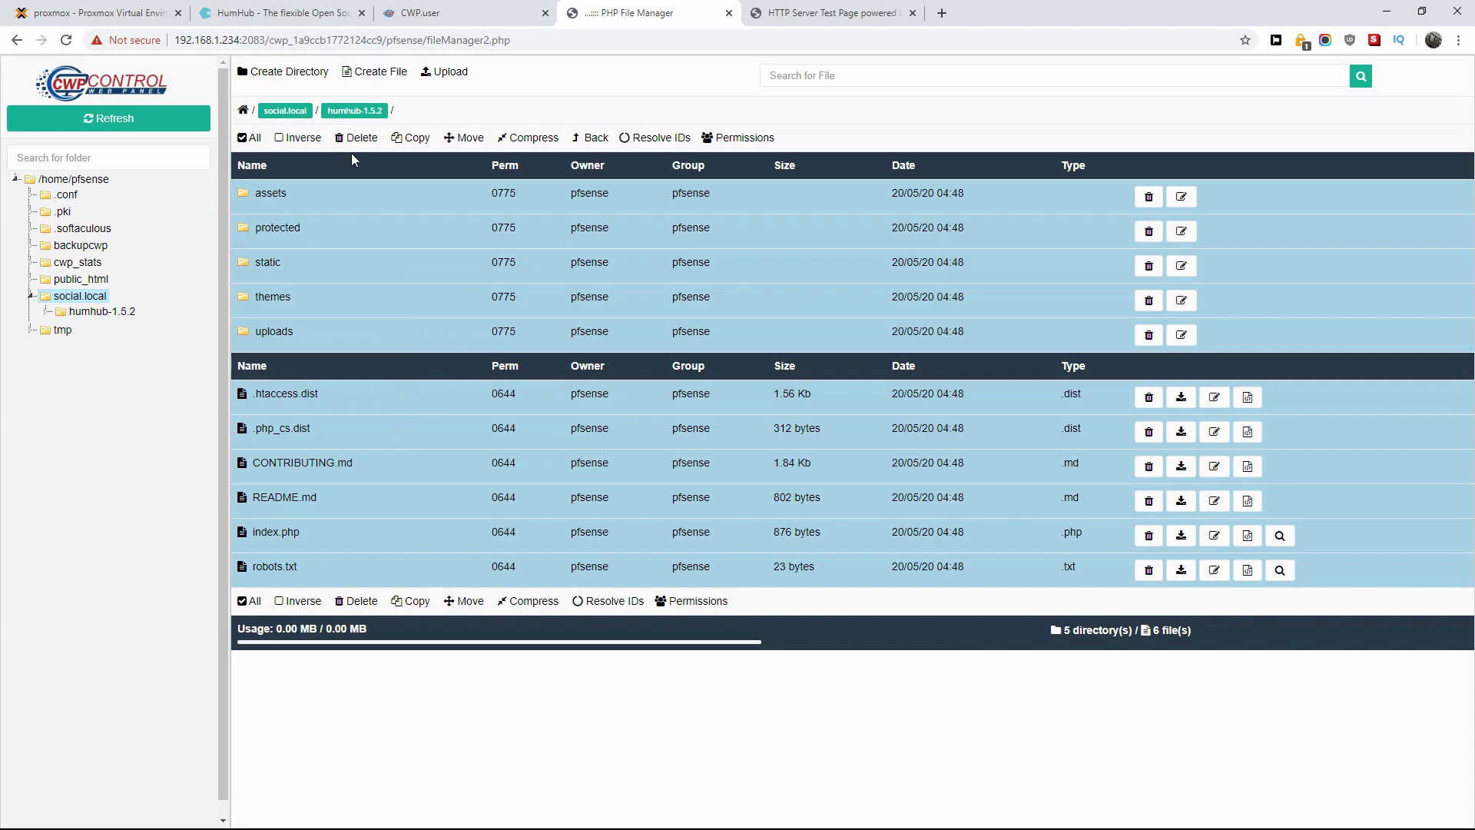
Move the selected HumHub items into the social.local folder.
{"action": "left_click", "coordinate": [463, 139]}
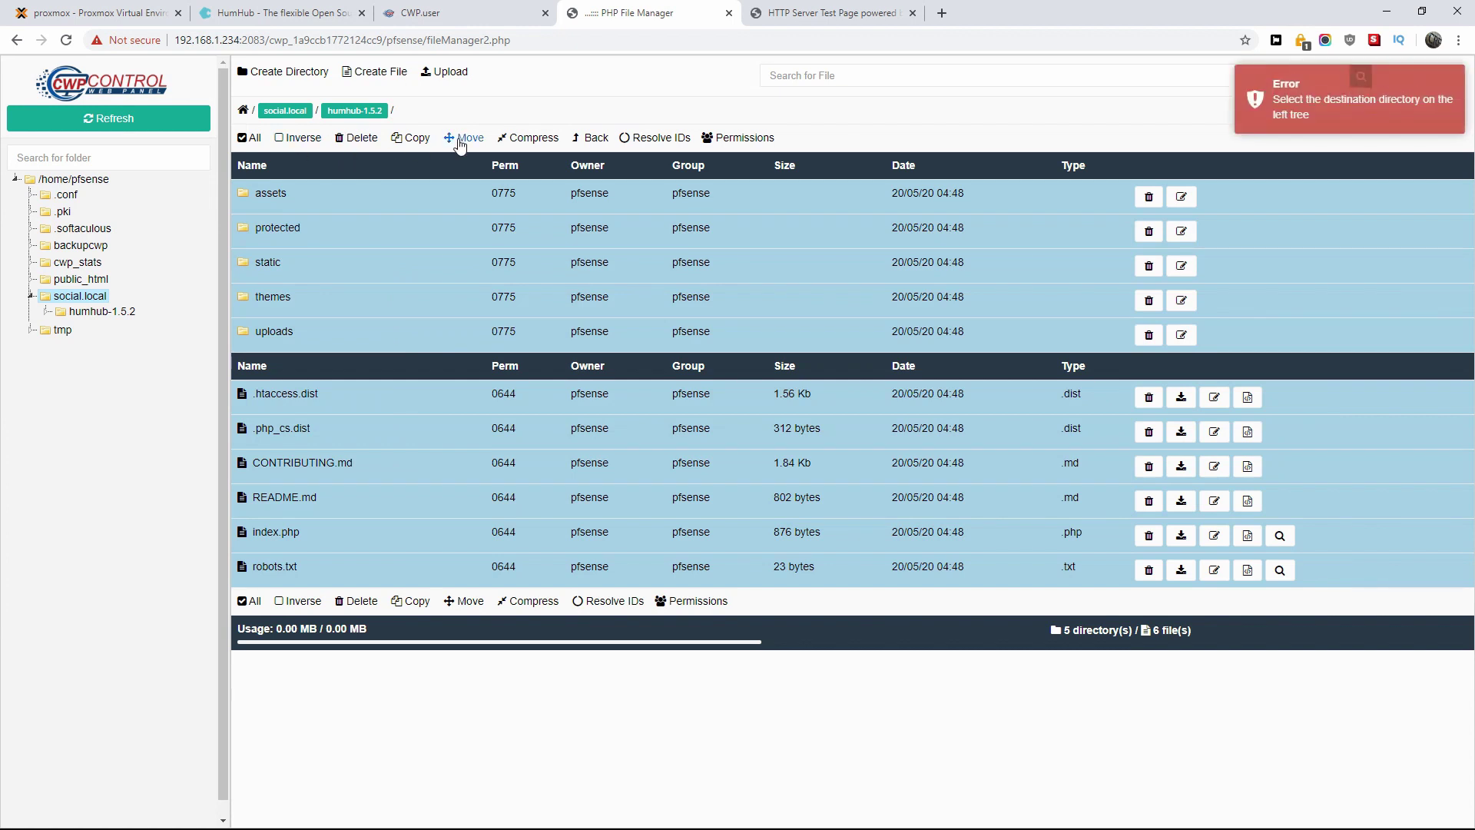
{"action": "left_click", "coordinate": [86, 304]}
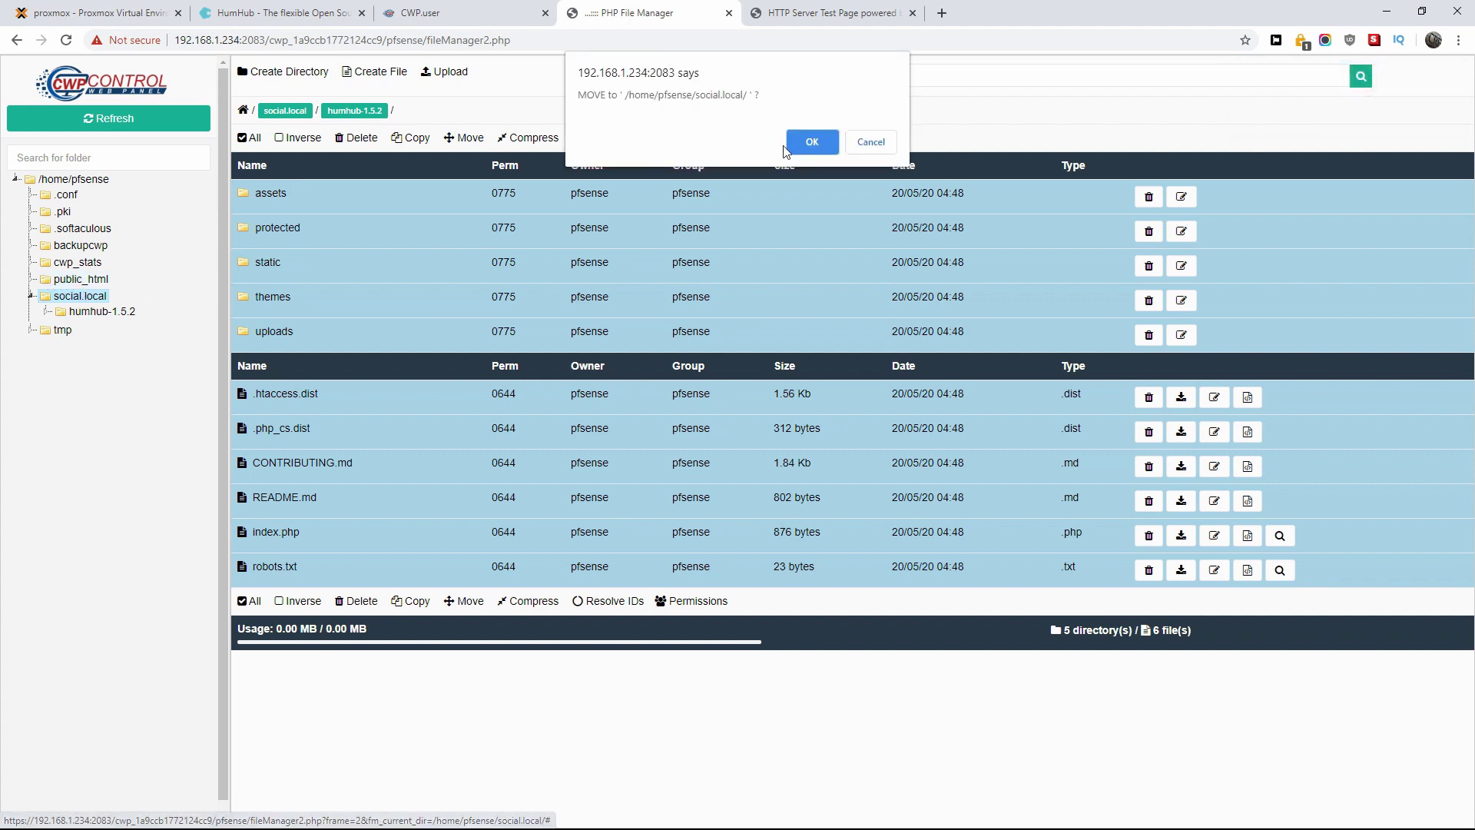
{"action": "left_click", "coordinate": [812, 142]}
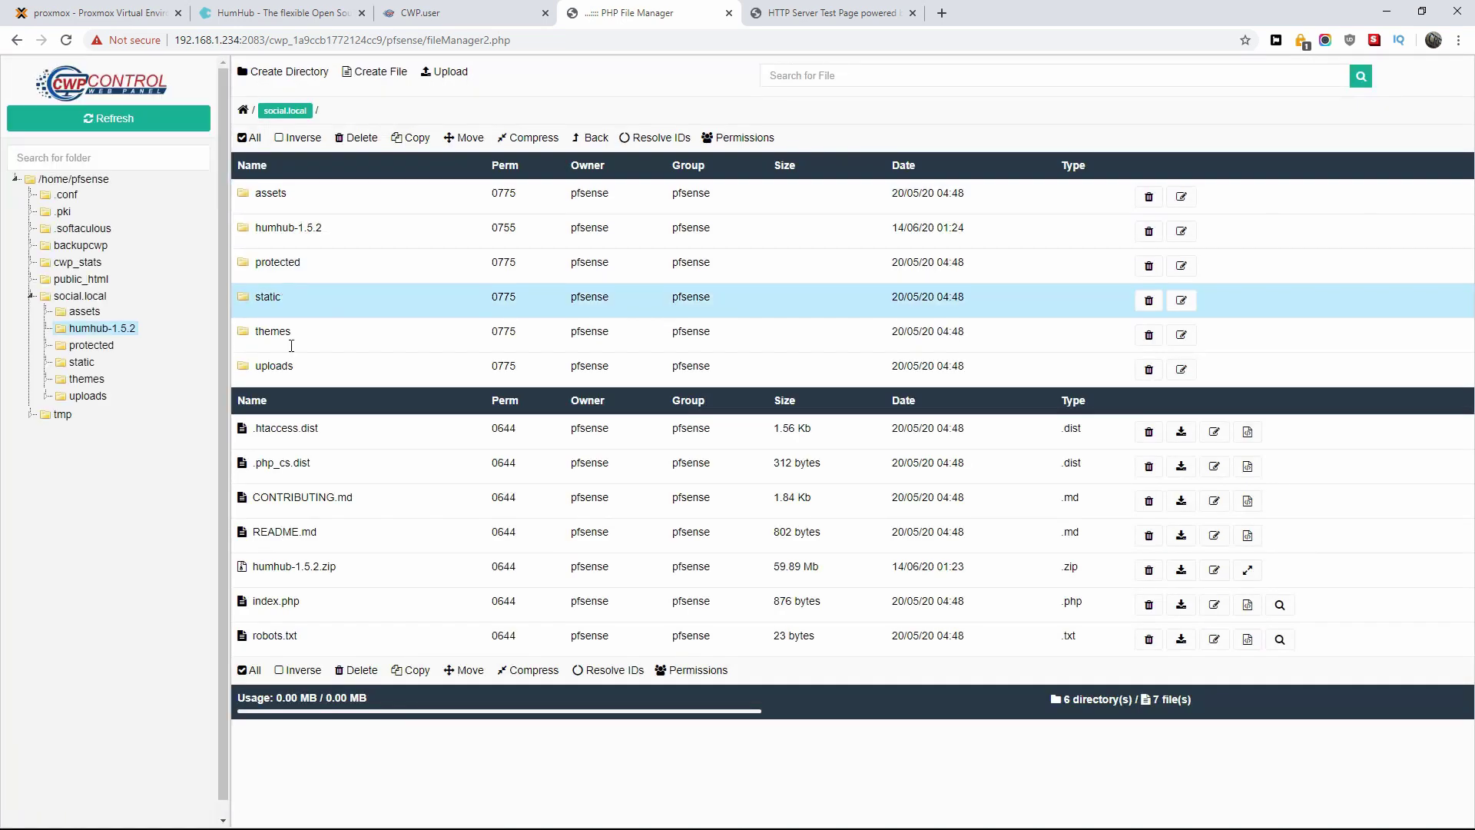
Delete the empty humhub-1.5.2 folder and the humhub-1.5.2.zip archive together.
{"action": "left_click", "coordinate": [365, 239]}
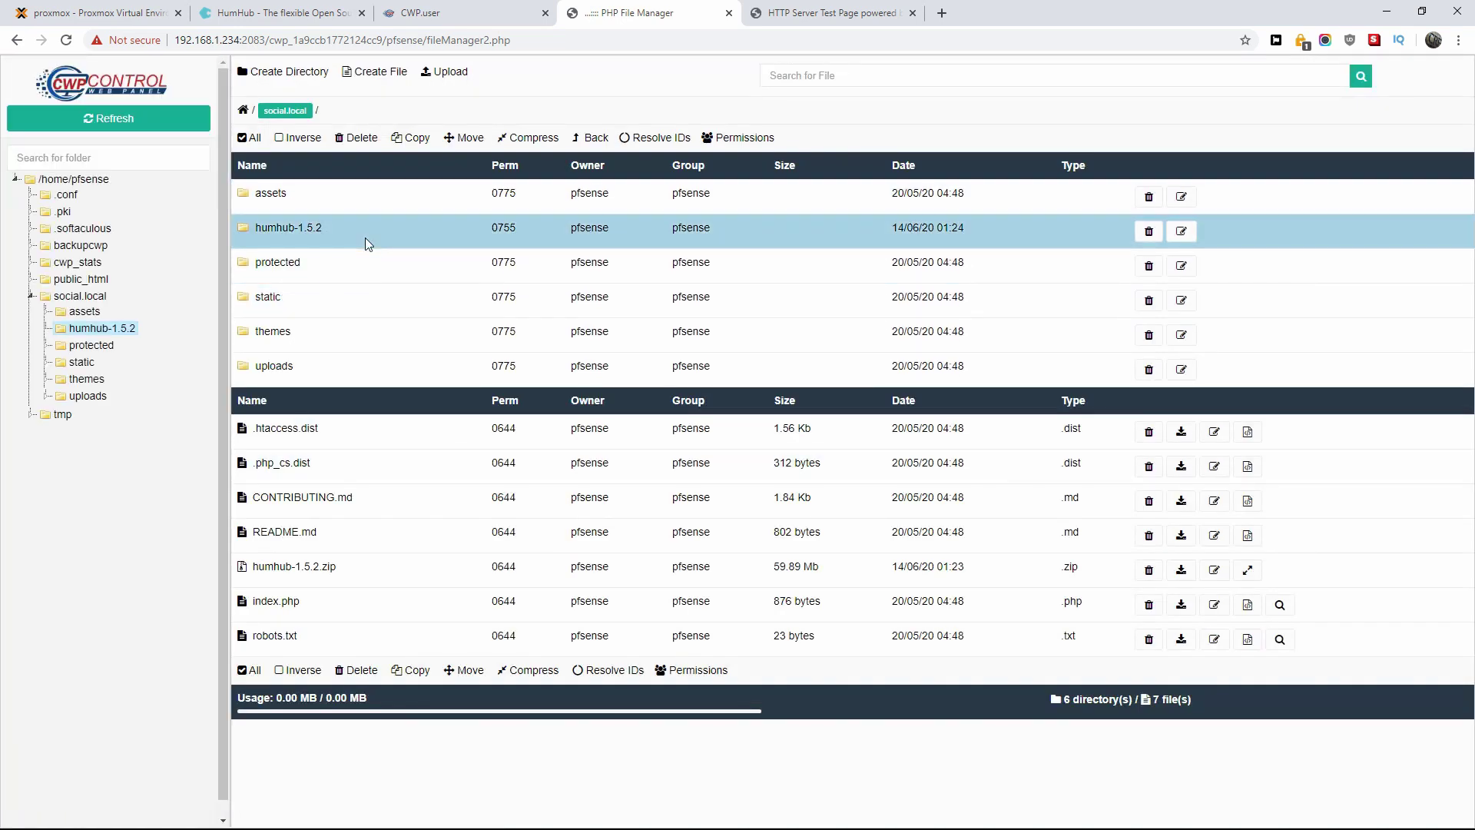
{"action": "left_click", "coordinate": [428, 584]}
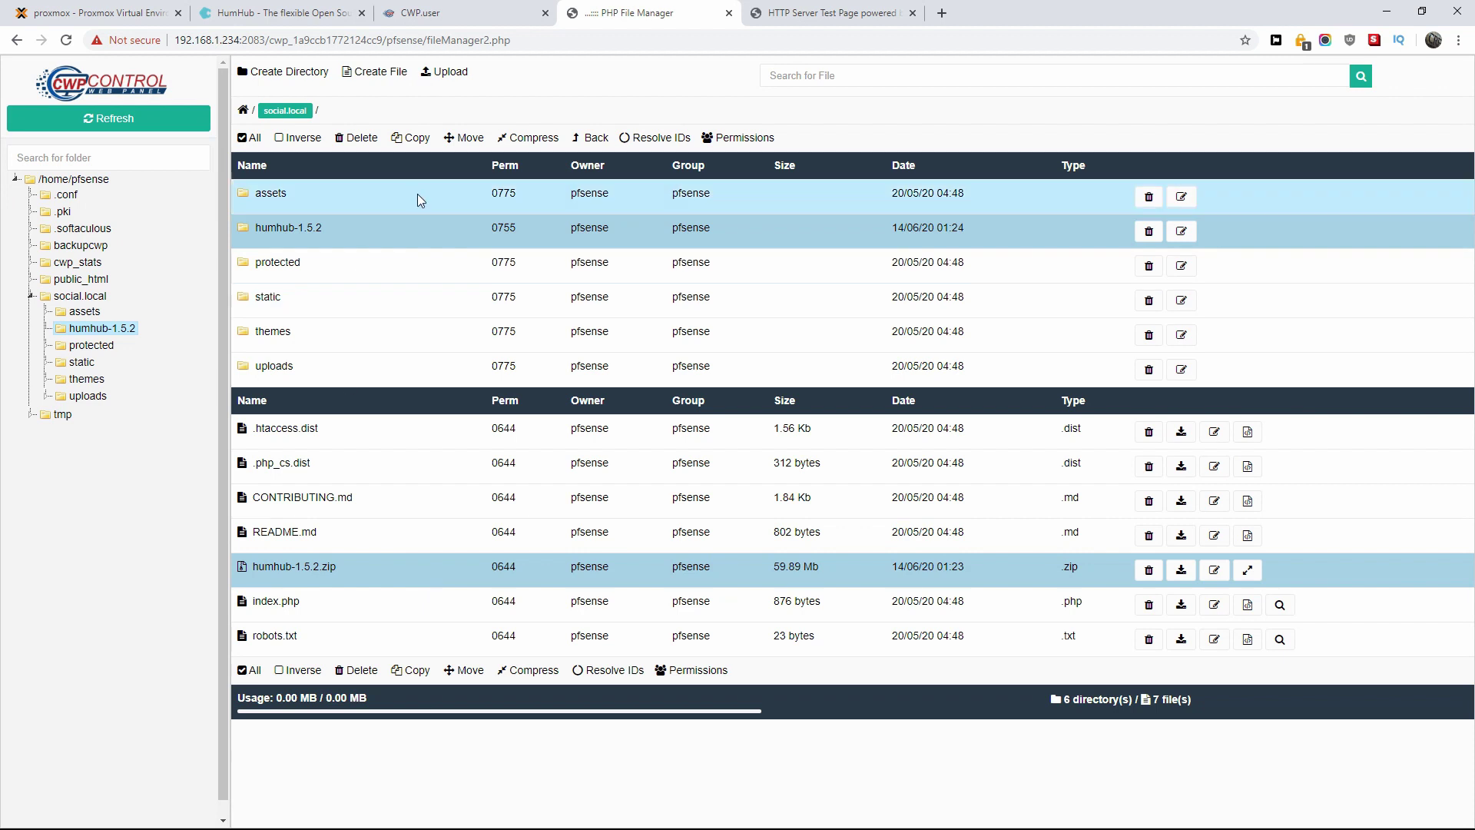
{"action": "left_click", "coordinate": [361, 139]}
{"action": "left_click", "coordinate": [812, 135]}
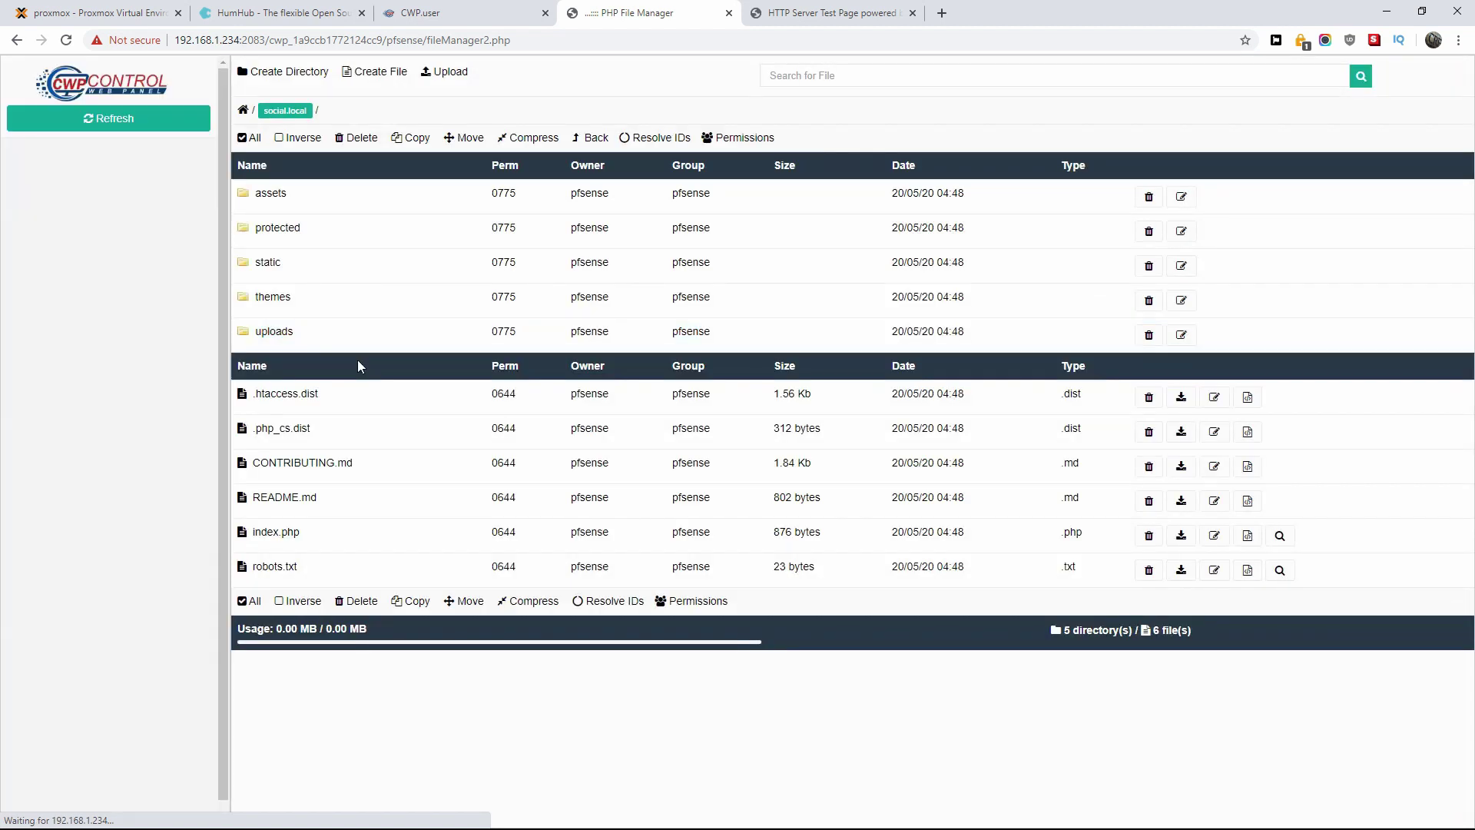
Load the HumHub installer on social.local with the ad blocker disabled for the site.
{"action": "left_click", "coordinate": [768, 13]}
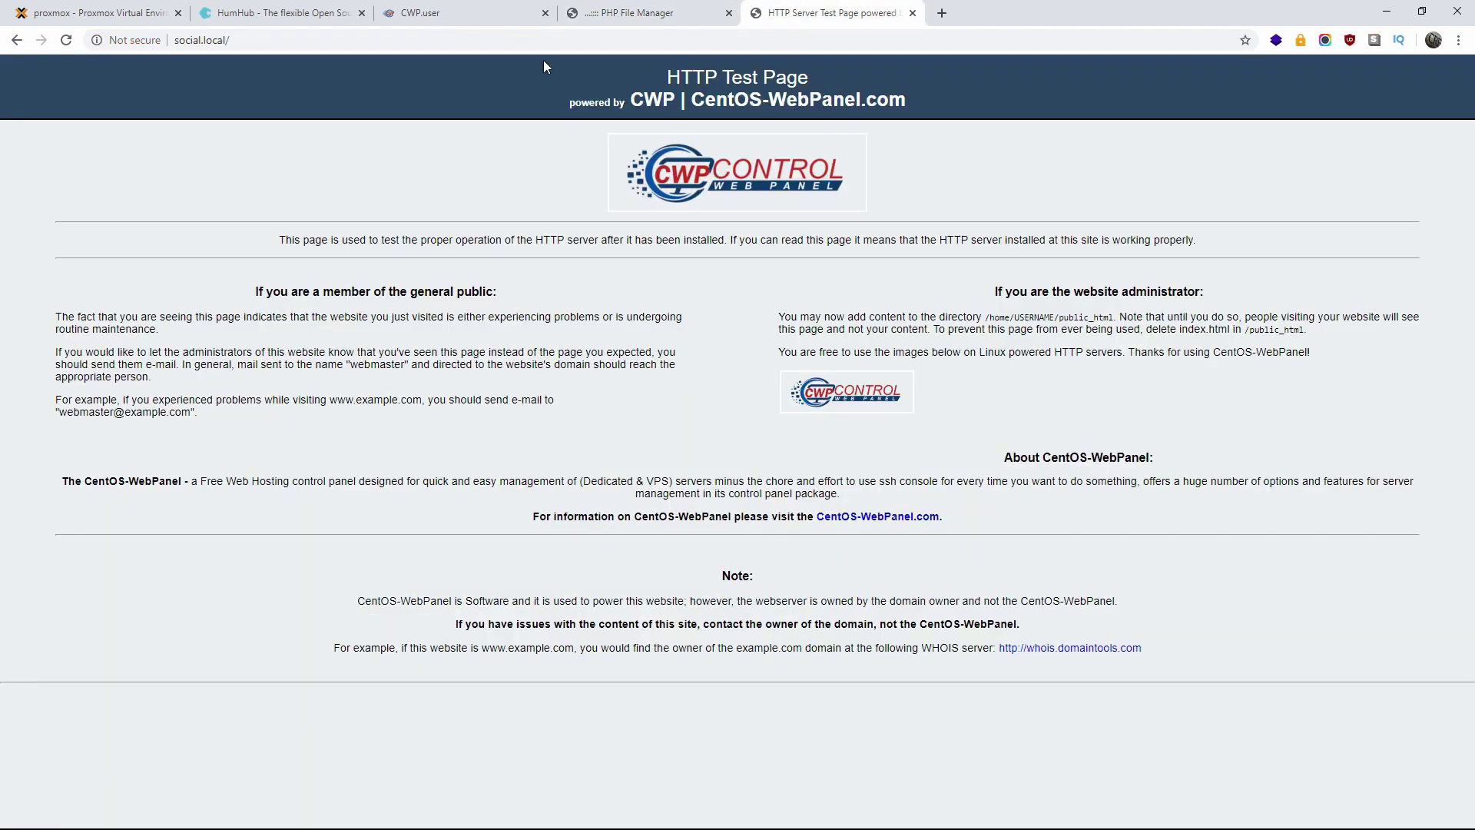
{"action": "left_click", "coordinate": [66, 40]}
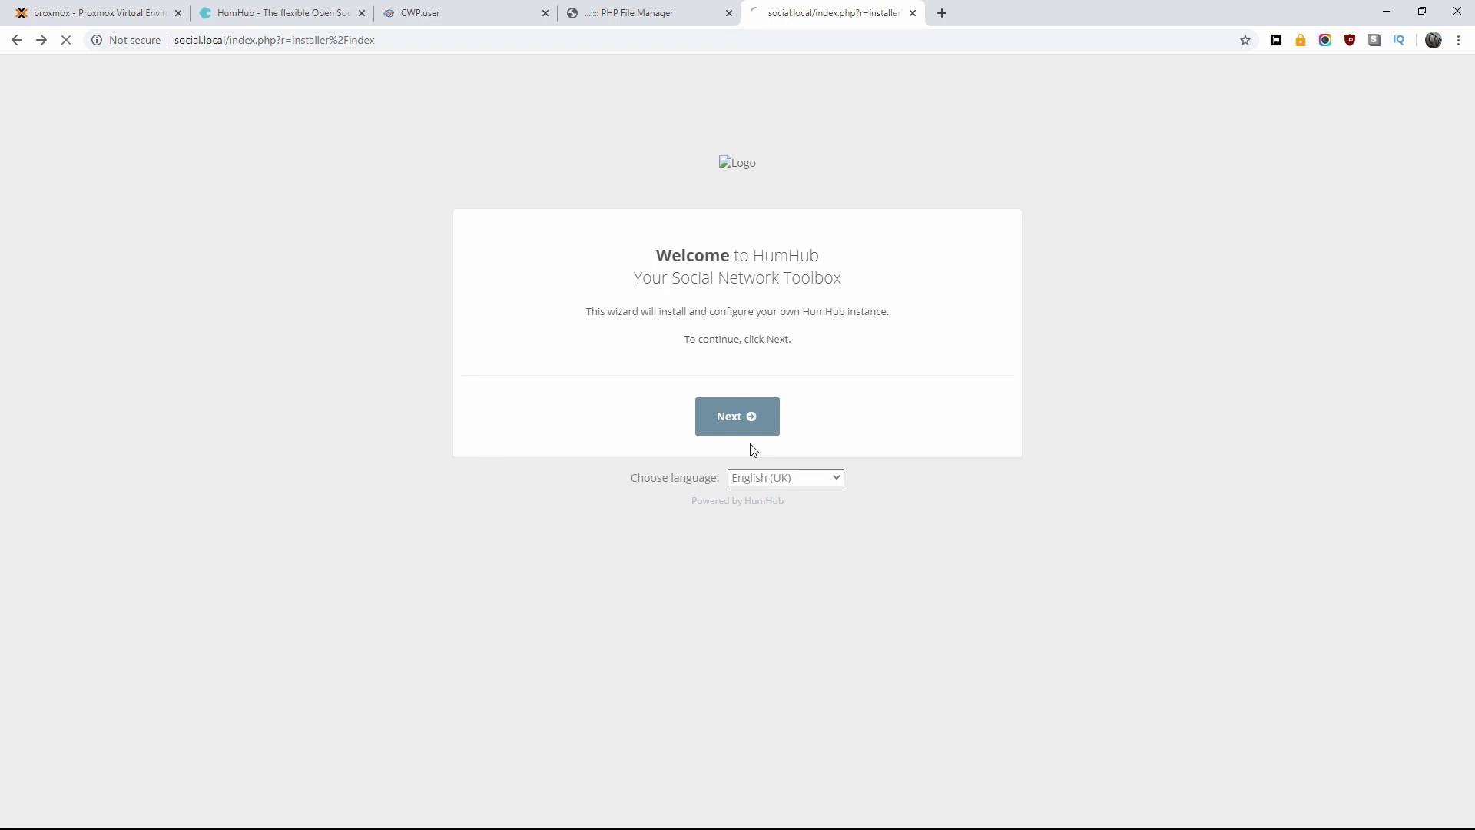
{"action": "left_click", "coordinate": [1350, 42]}
{"action": "left_click", "coordinate": [1263, 94]}
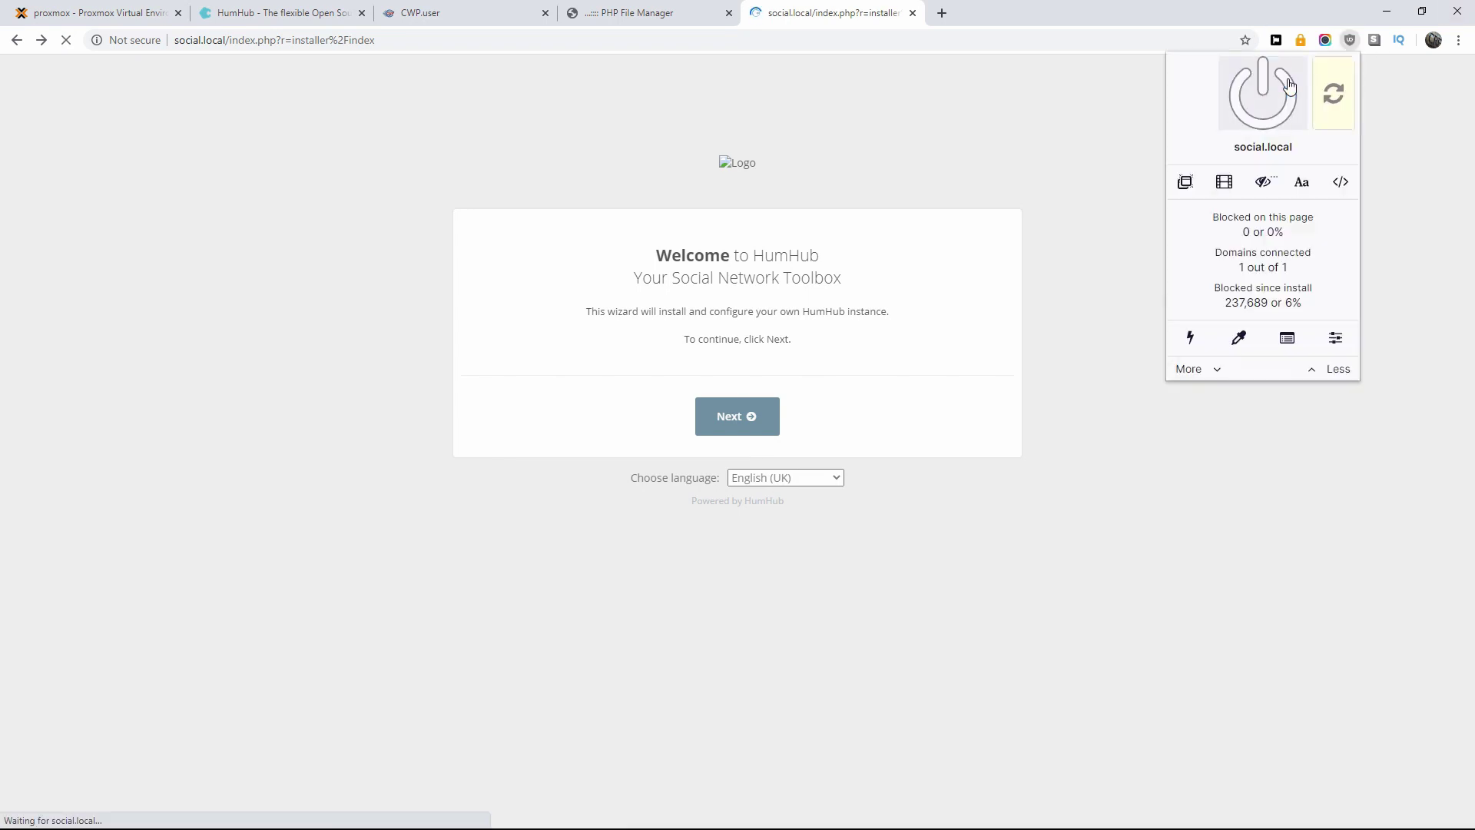
{"action": "left_click", "coordinate": [1333, 94]}
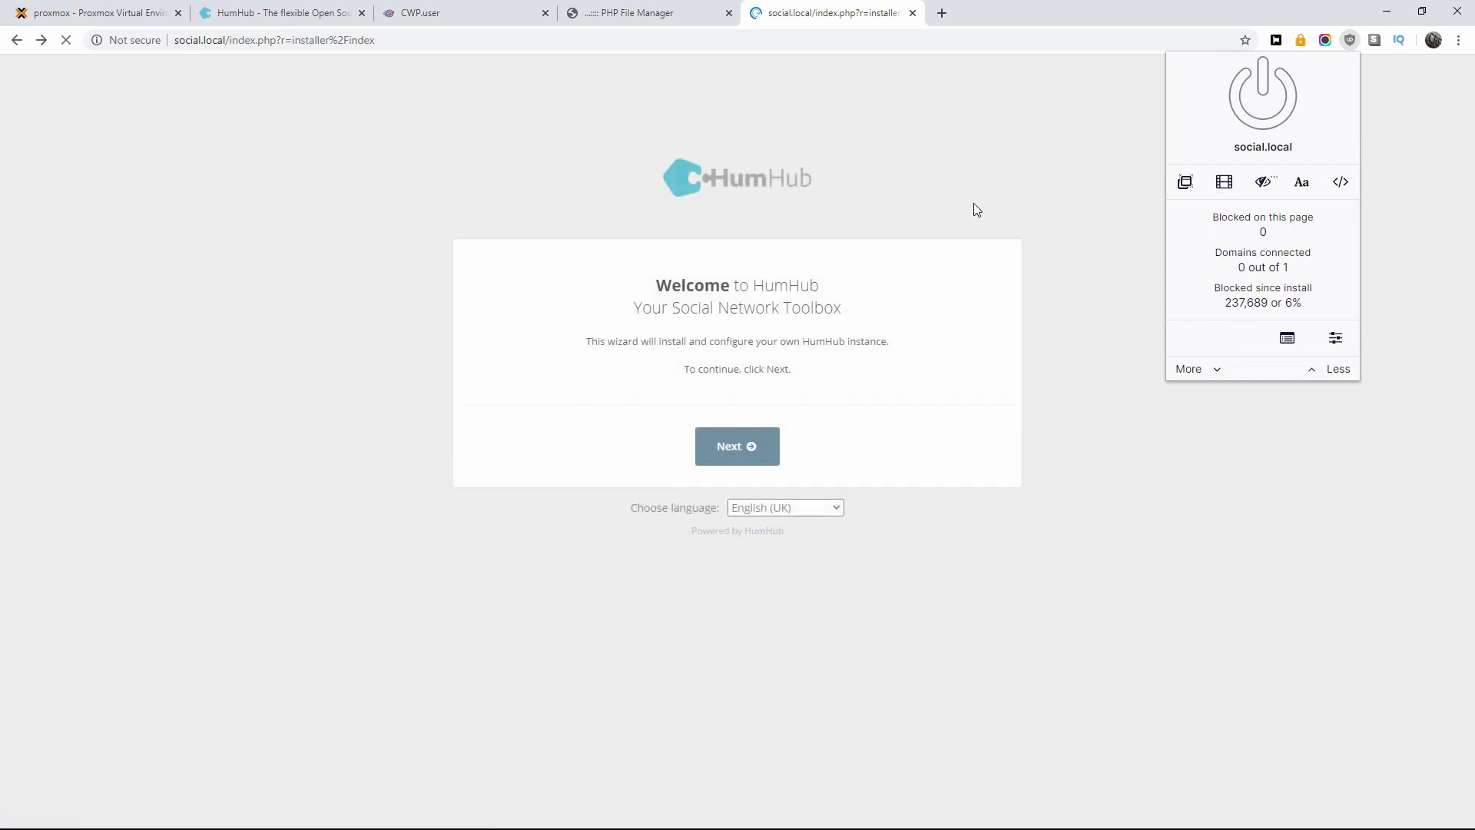
{"action": "left_click", "coordinate": [1055, 201]}
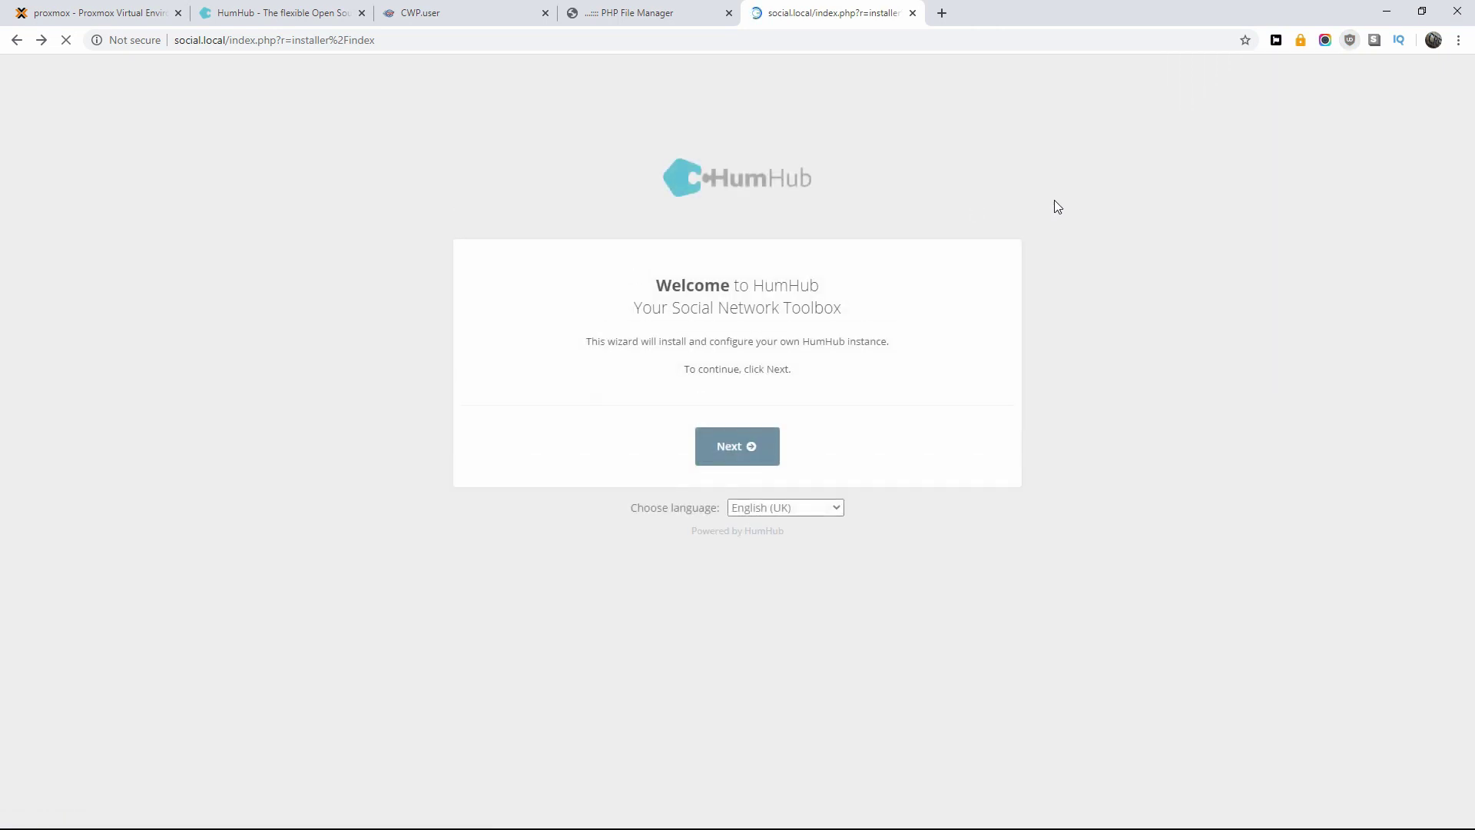
Advance past the welcome and System Check pages to Database Configuration.
{"action": "left_click", "coordinate": [750, 461]}
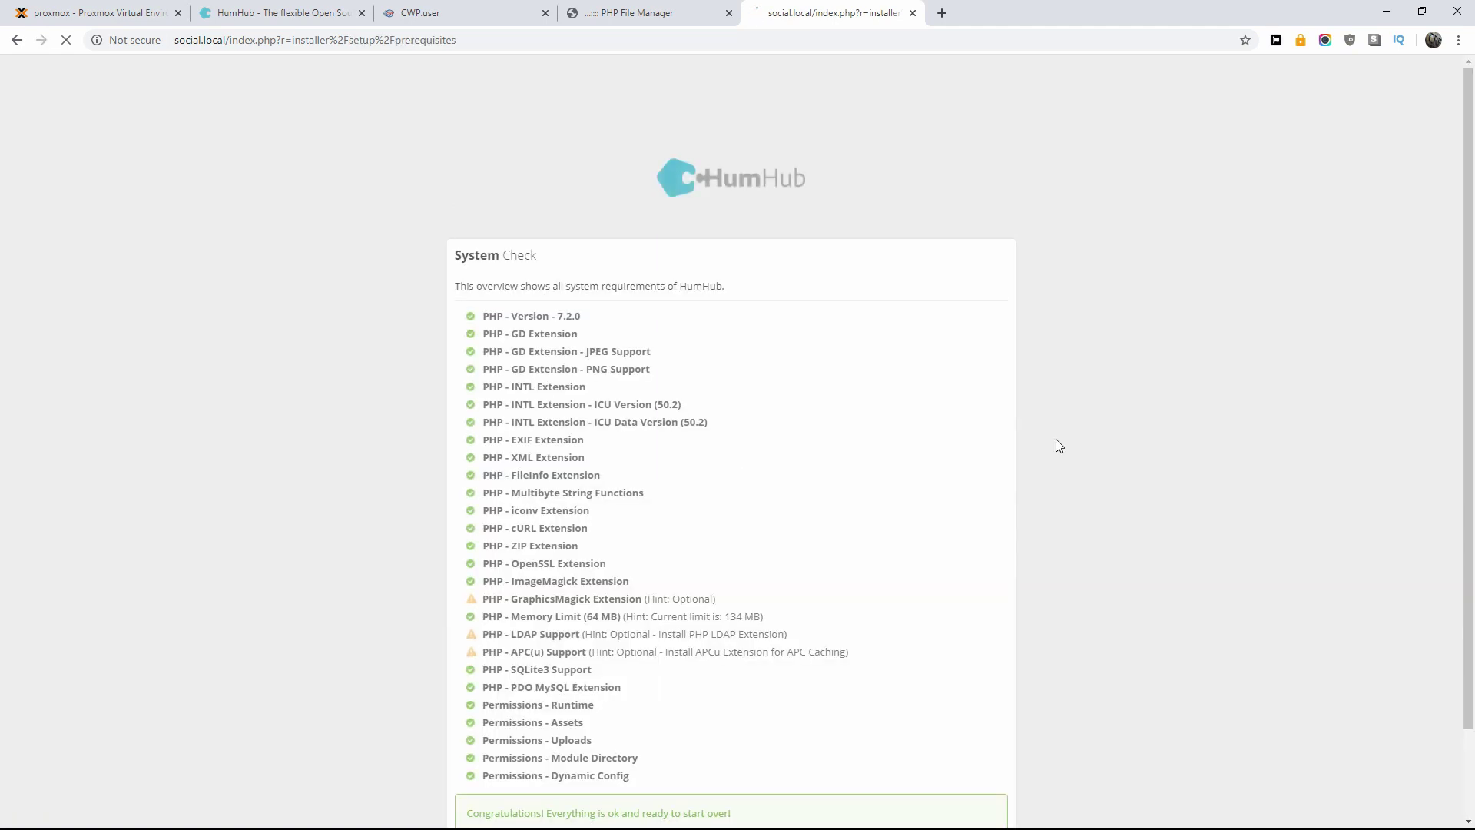
{"action": "scroll", "coordinate": [1059, 446], "scroll_direction": "down", "scroll_amount": 2}
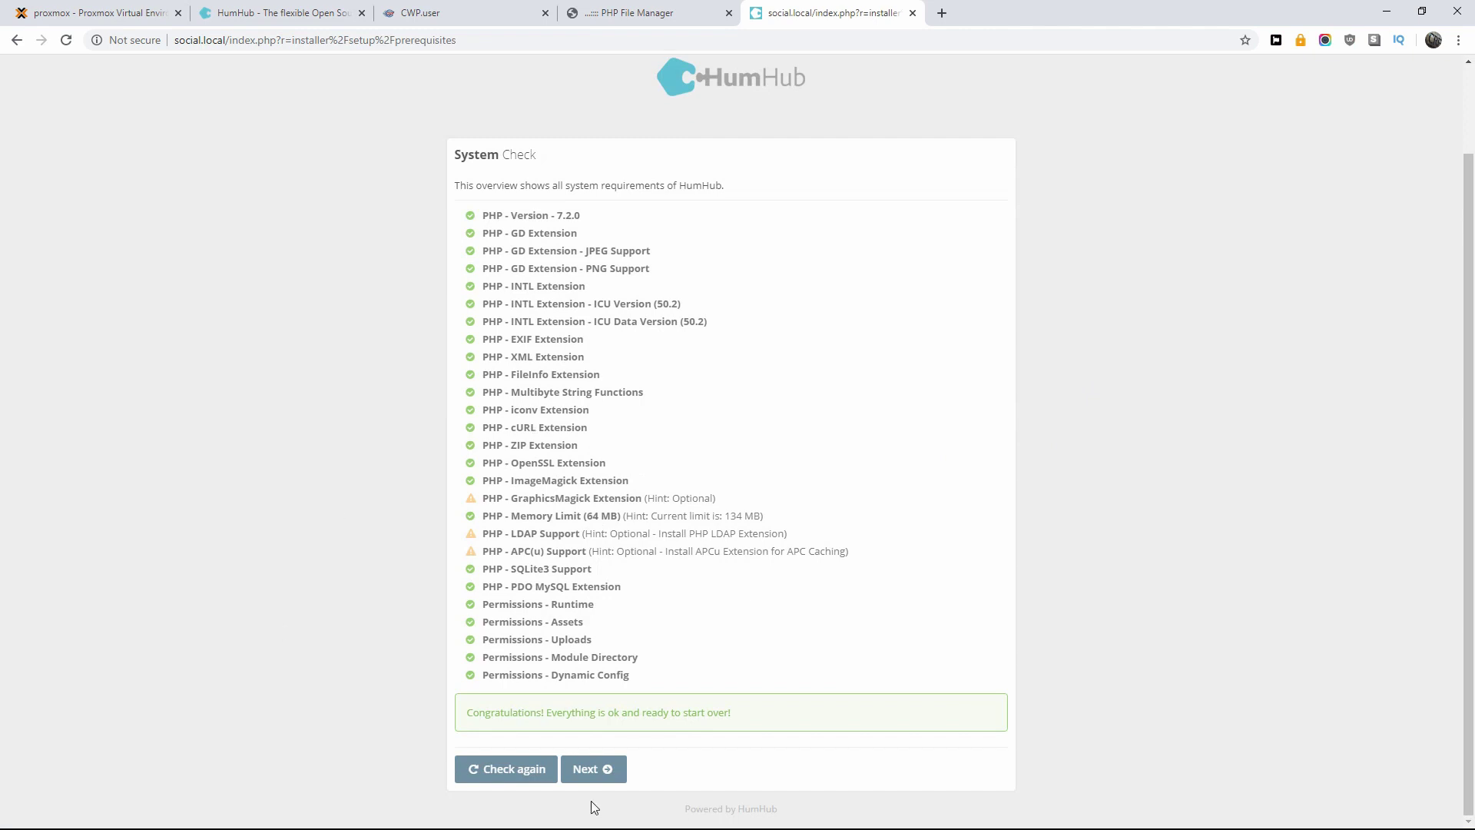
{"action": "left_click", "coordinate": [596, 772]}
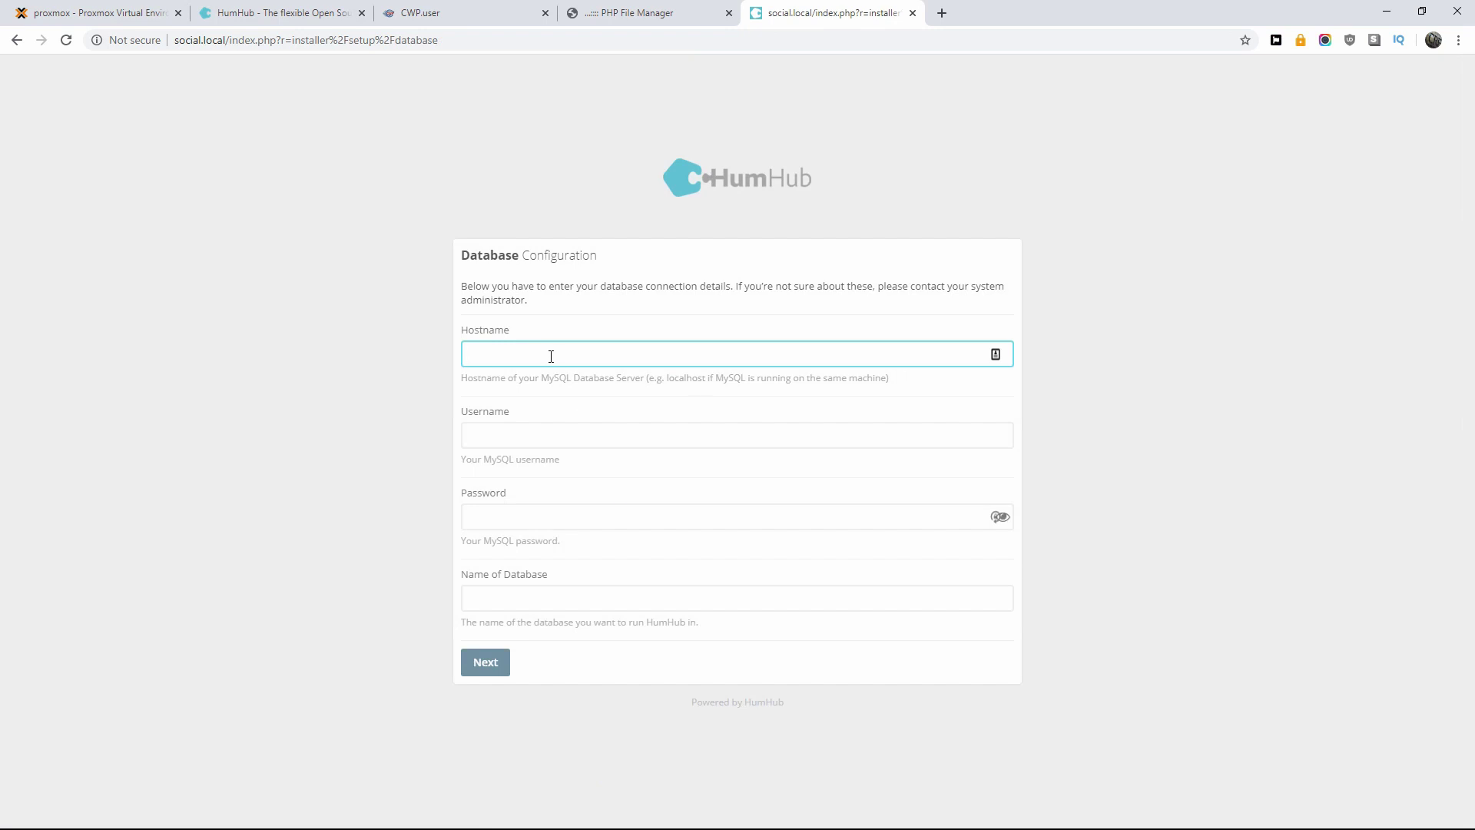
Enter localhost as the HumHub database hostname, then start a new database in CWP's MySQL Manager.
{"action": "type", "text": "localhost"}
{"action": "left_click", "coordinate": [470, 413]}
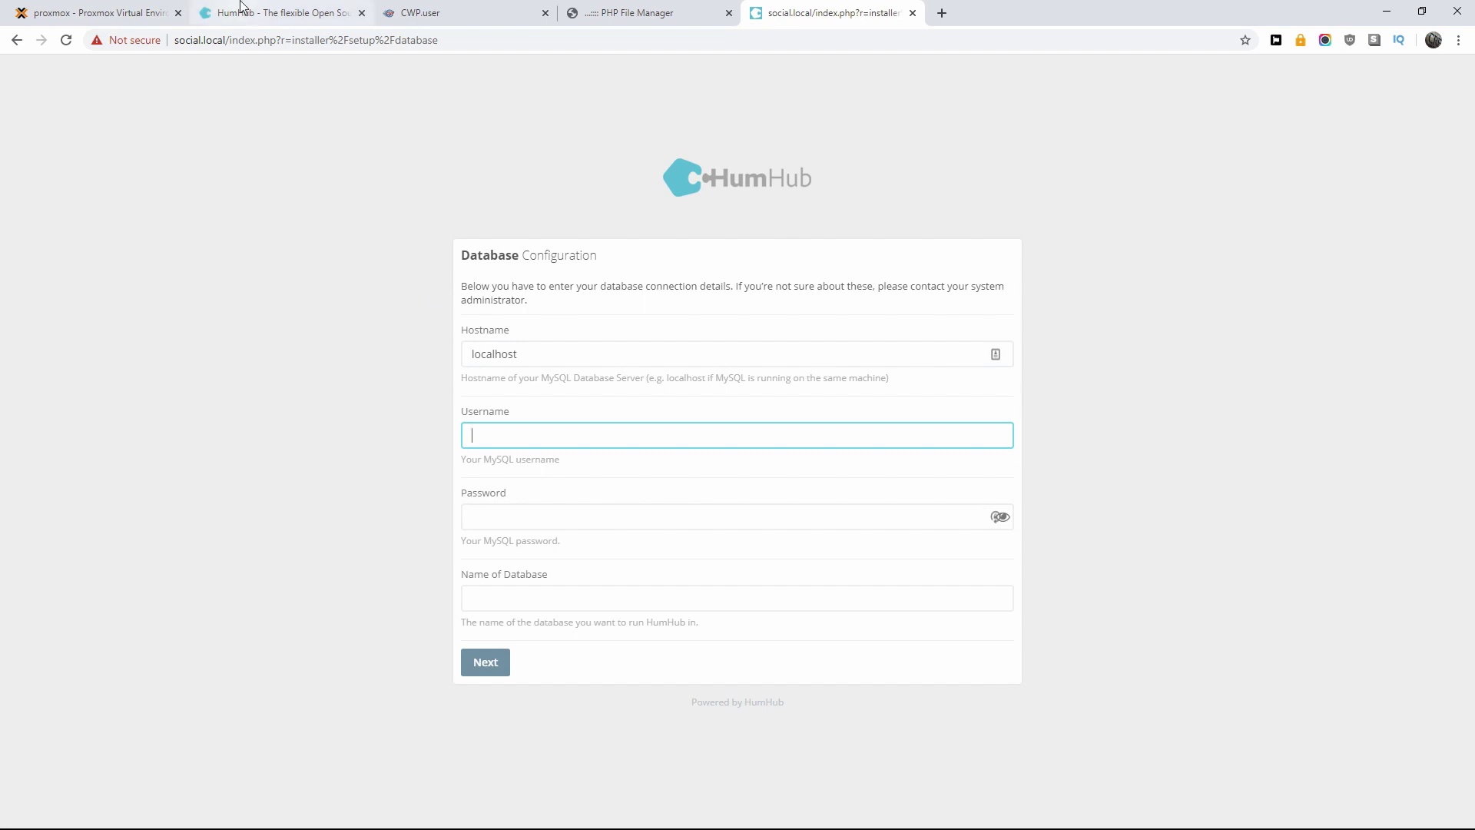
{"action": "left_click", "coordinate": [450, 12]}
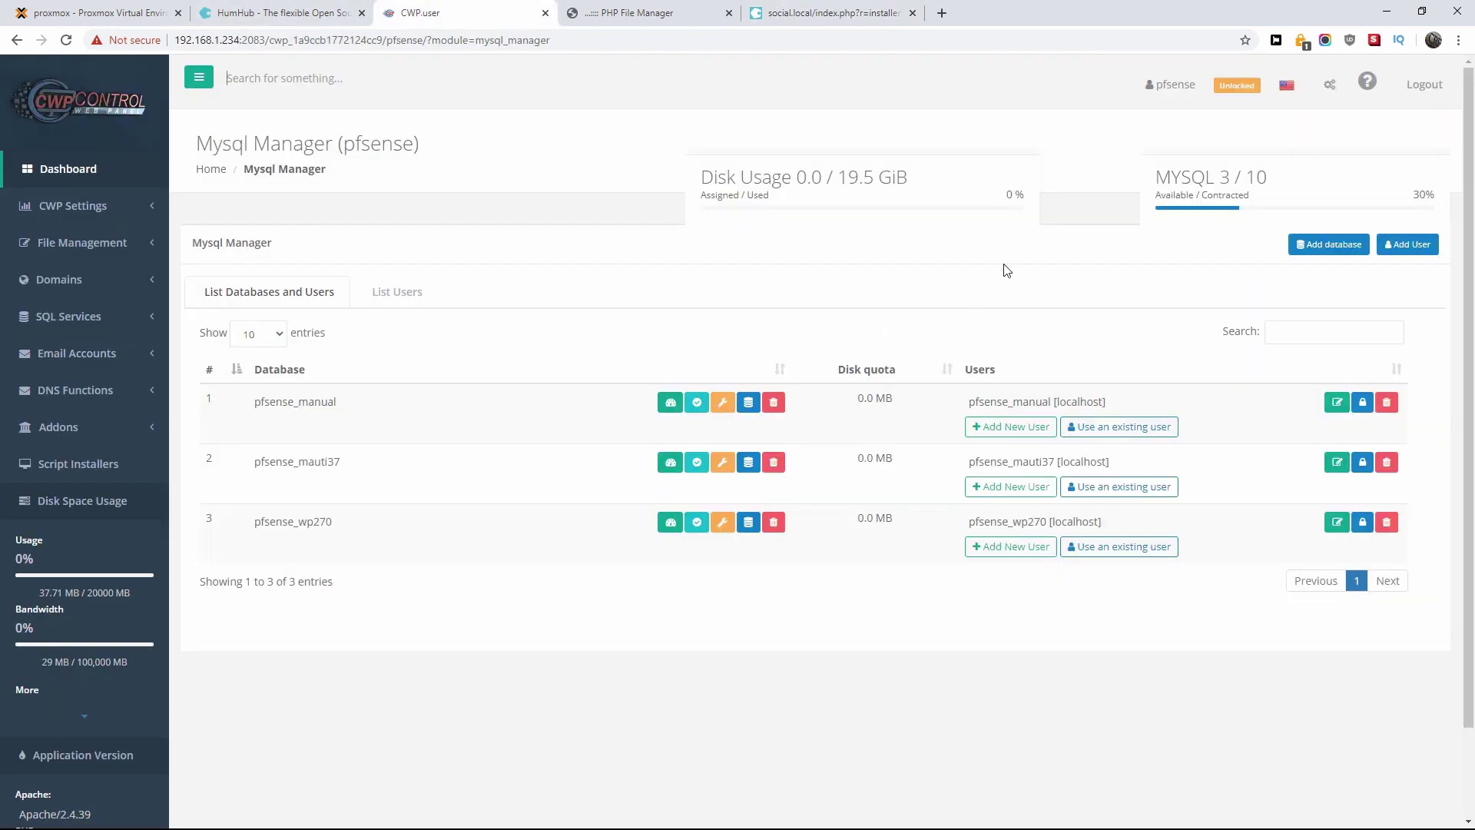
{"action": "left_click", "coordinate": [1323, 245]}
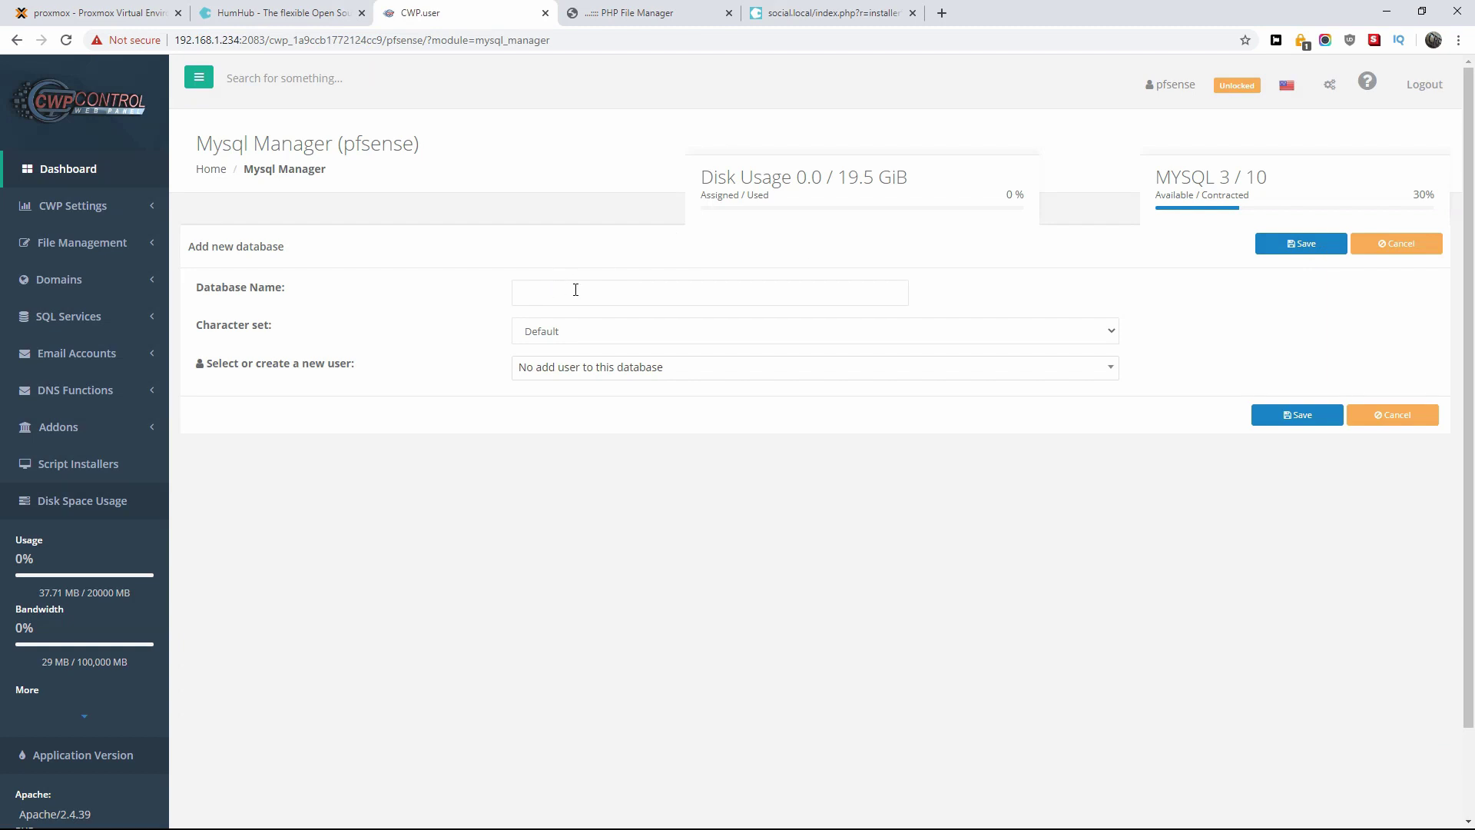
{"action": "left_click", "coordinate": [577, 290]}
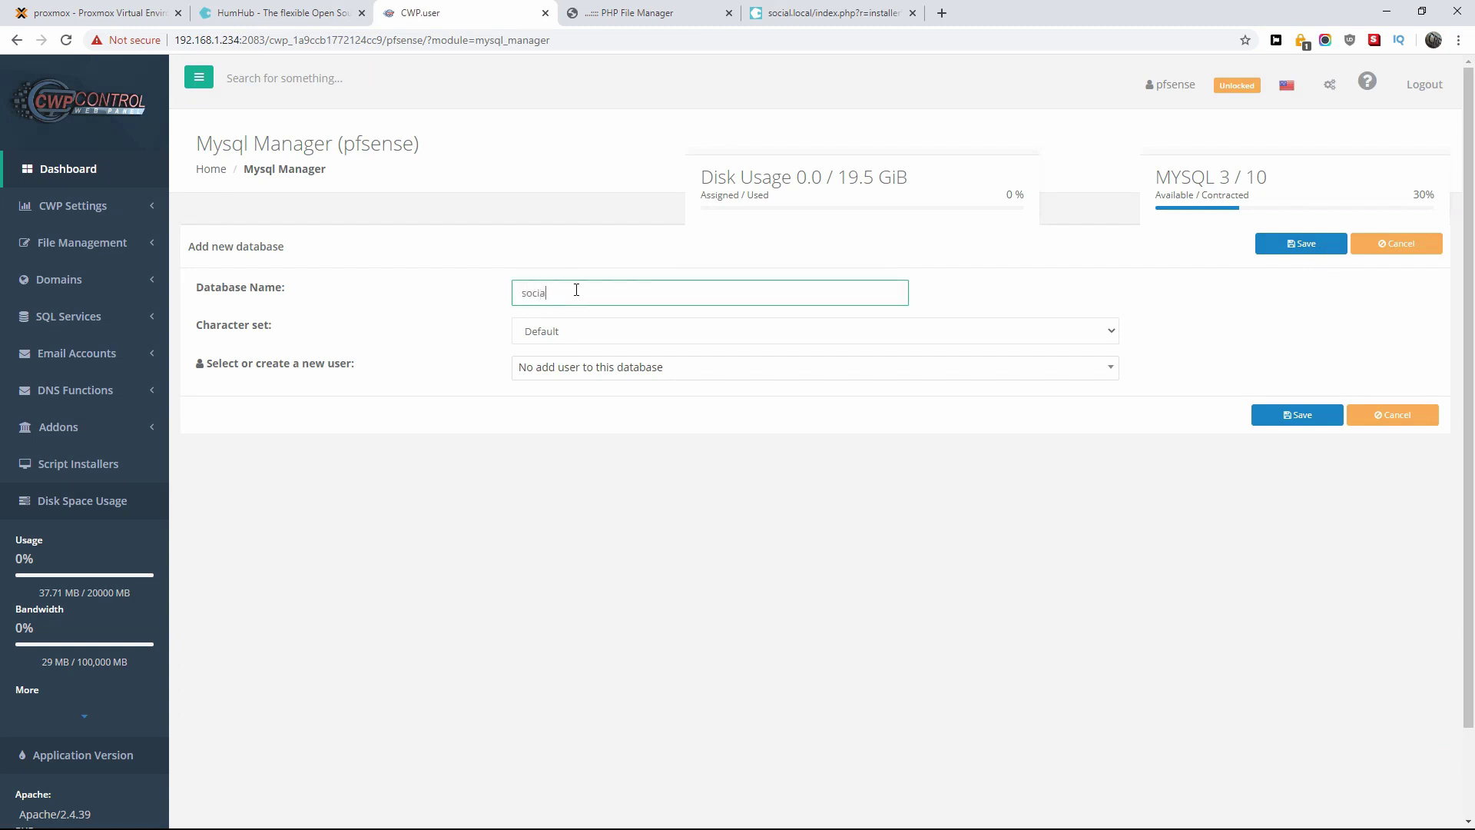
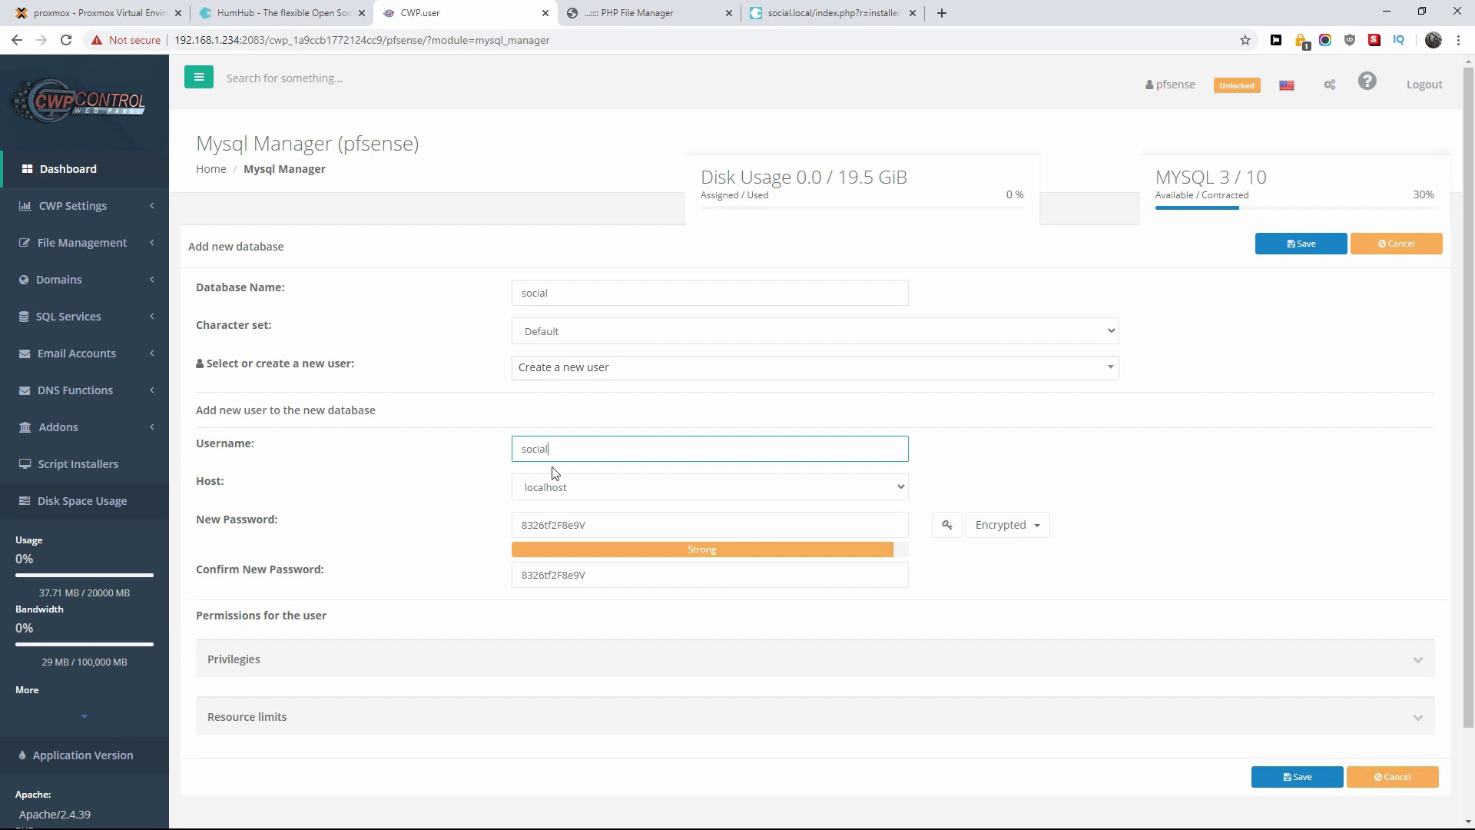
Copy the generated database password.
{"action": "left_click_drag", "start_coordinate": [591, 524], "coordinate": [518, 532]}
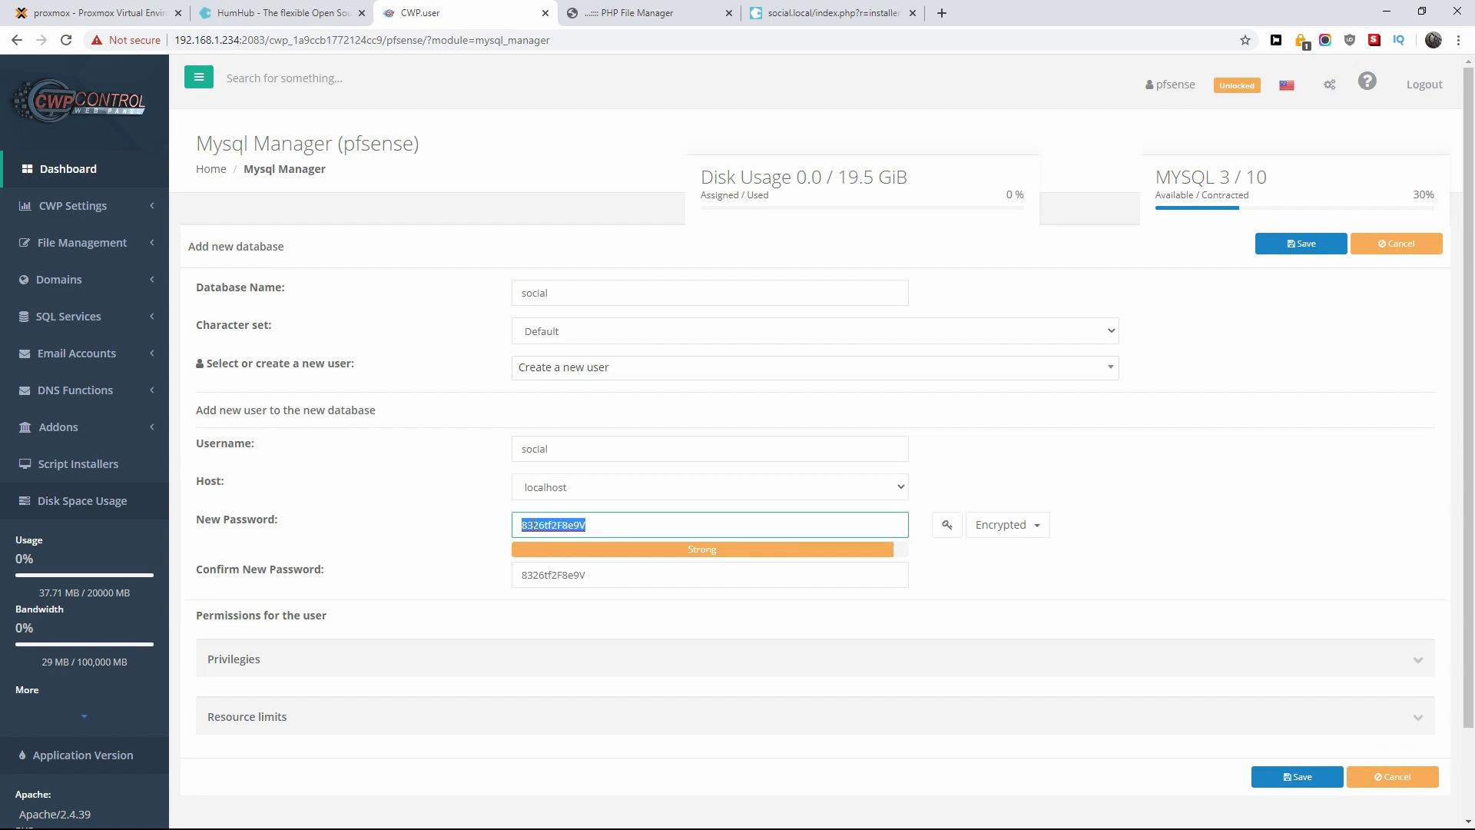
{"action": "right_click", "coordinate": [530, 523]}
{"action": "left_click", "coordinate": [551, 610]}
Grant the database user all Structure privileges in the Privileges section.
{"action": "scroll", "coordinate": [550, 607], "scroll_direction": "down", "scroll_amount": 3}
{"action": "left_click", "coordinate": [1416, 566]}
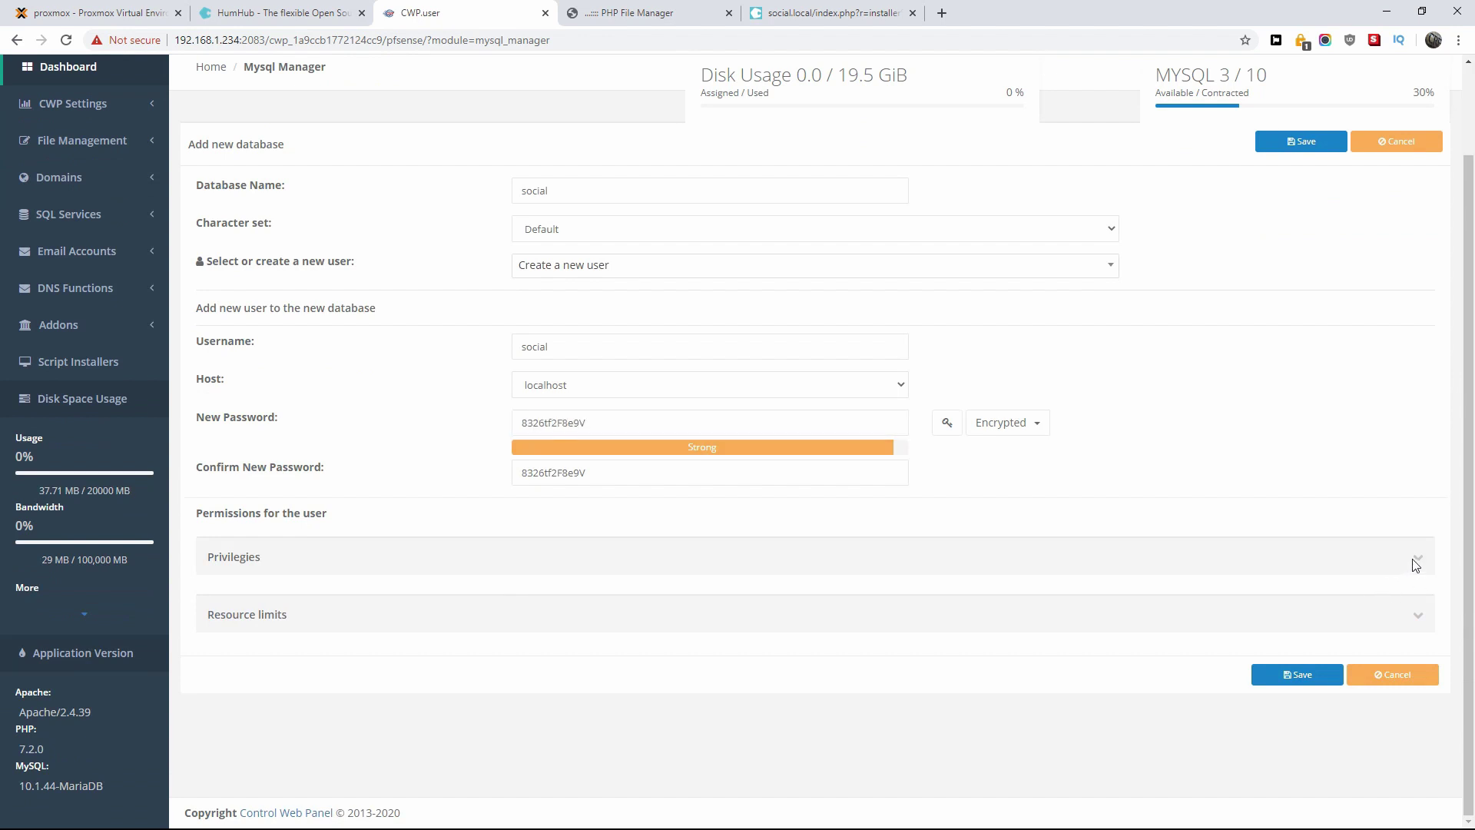
{"action": "scroll", "coordinate": [751, 438], "scroll_direction": "down", "scroll_amount": 3}
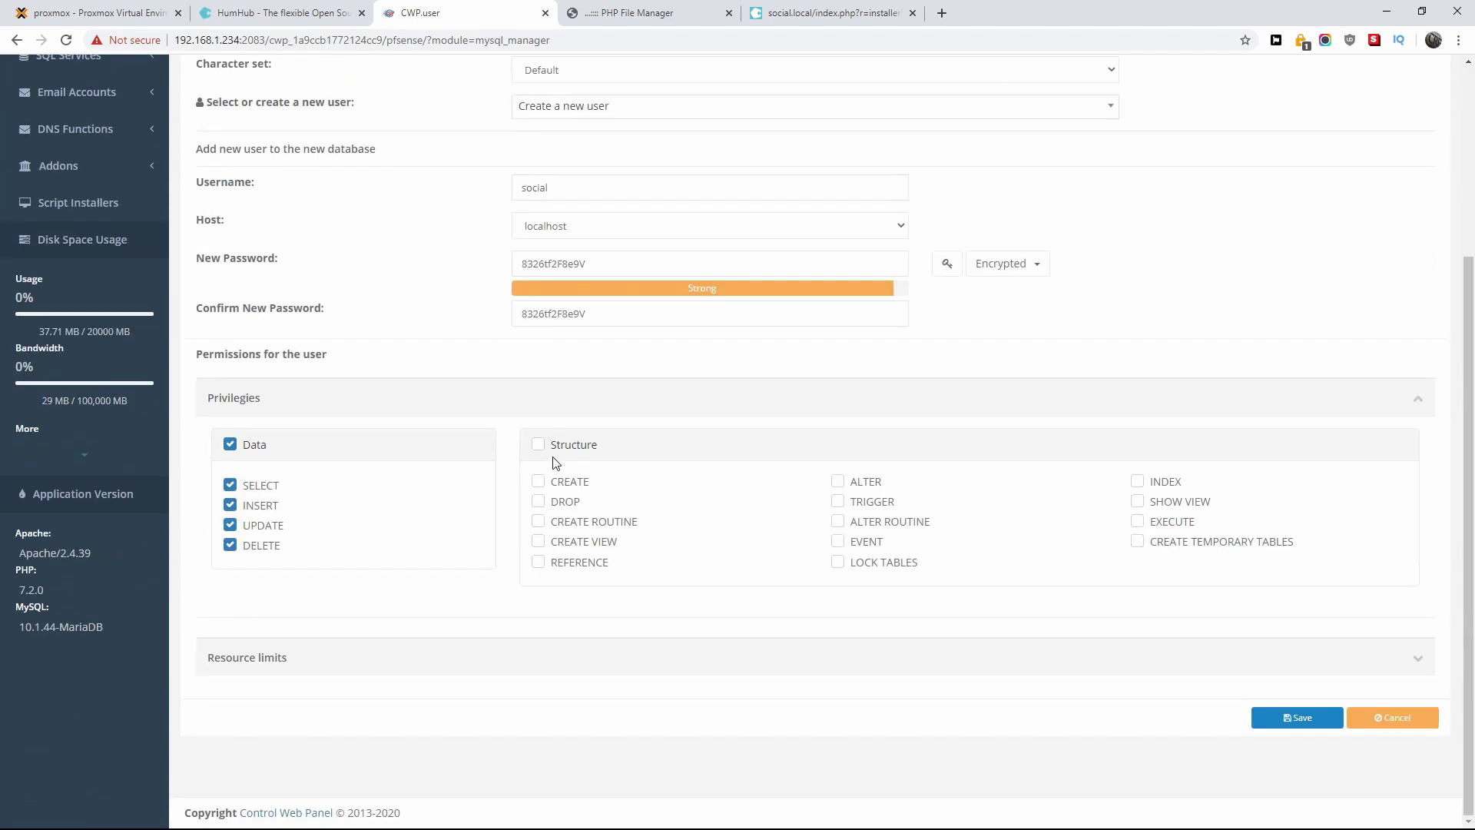
{"action": "left_click", "coordinate": [582, 444]}
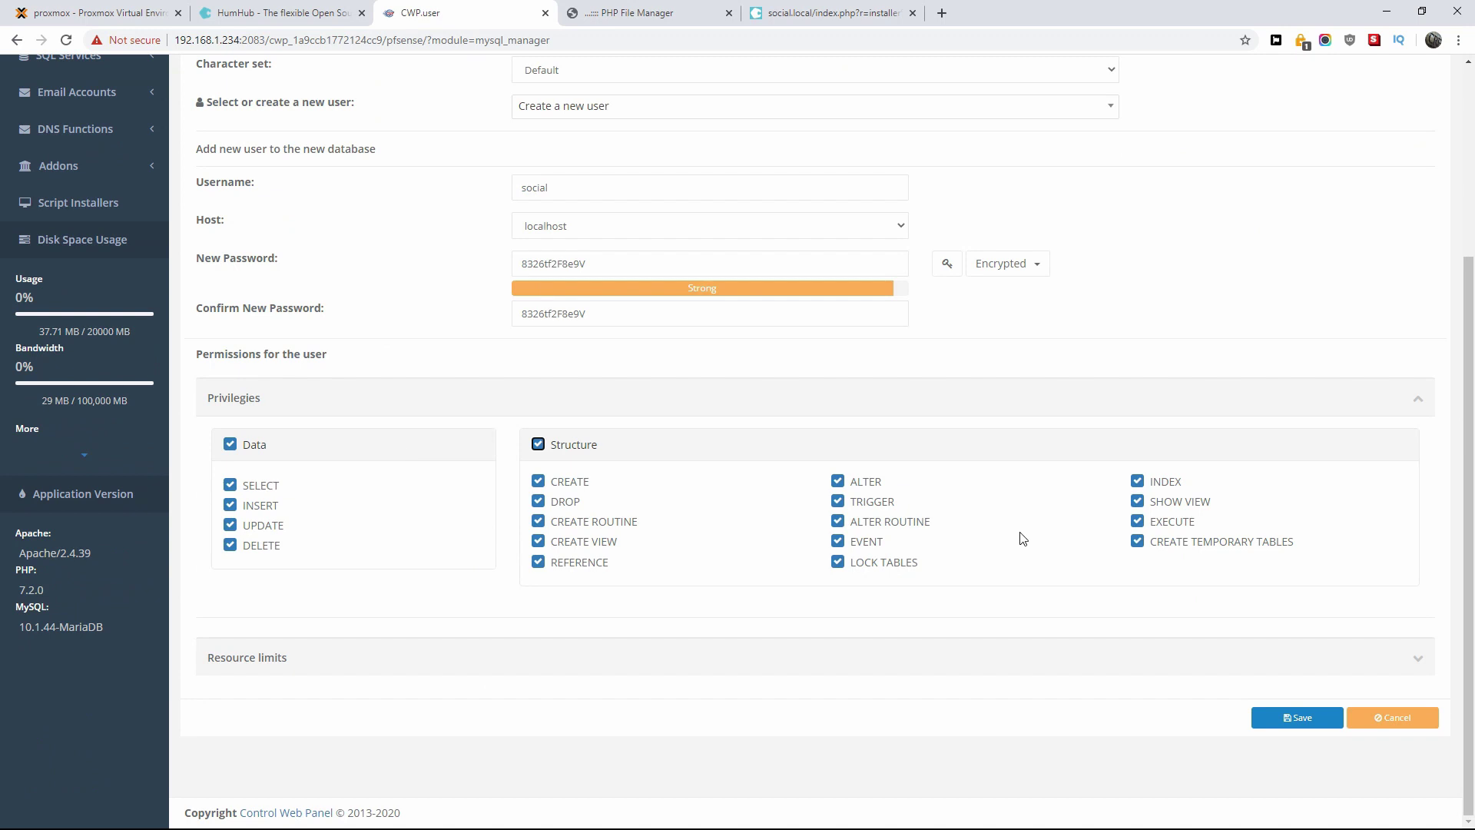
Show the user's resource limits and copy the password again for the HumHub installer.
{"action": "left_click", "coordinate": [1420, 659]}
{"action": "scroll", "coordinate": [1422, 658], "scroll_direction": "down", "scroll_amount": 2}
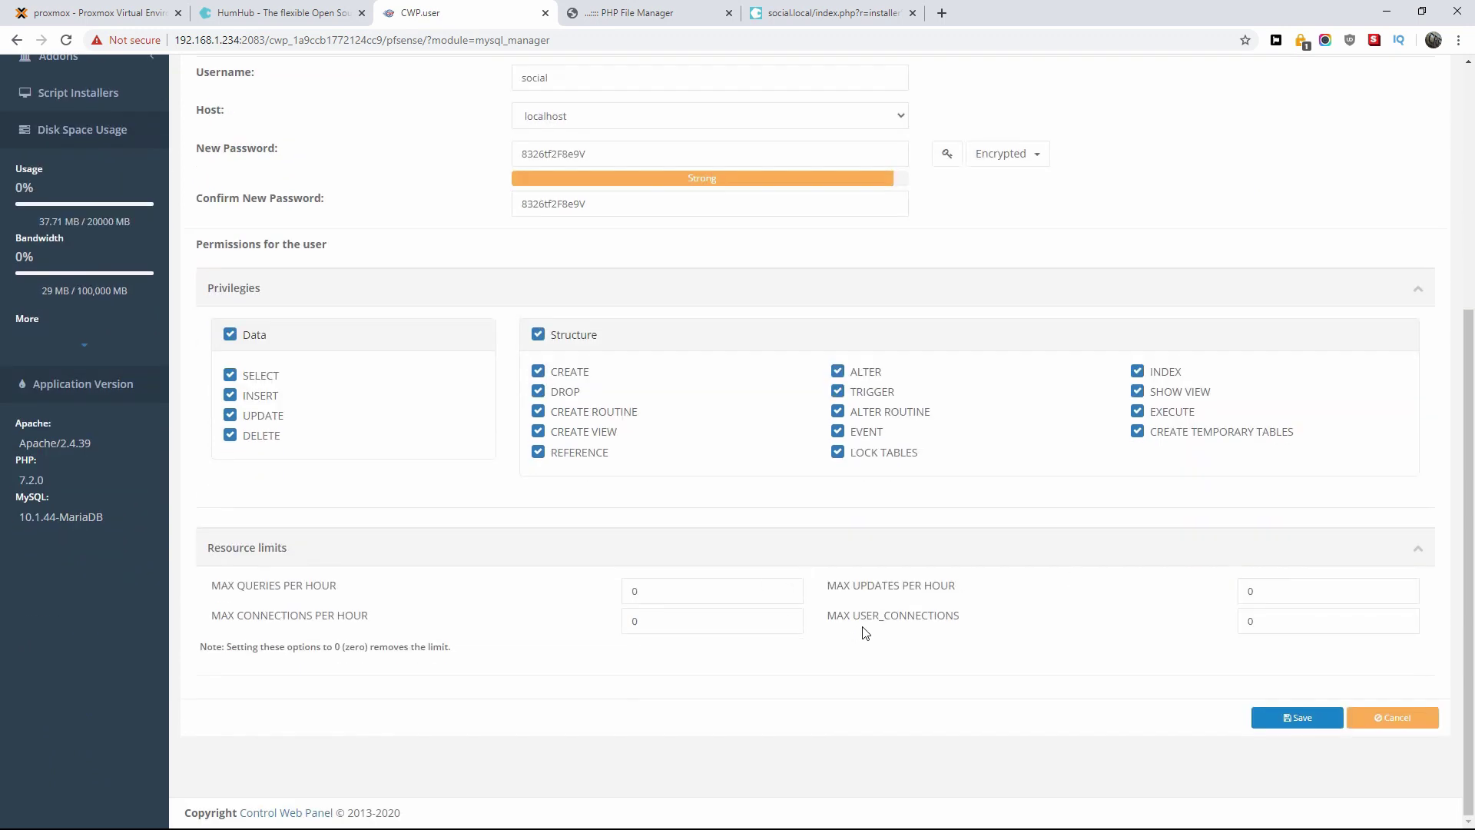
{"action": "scroll", "coordinate": [866, 632], "scroll_direction": "up", "scroll_amount": 5}
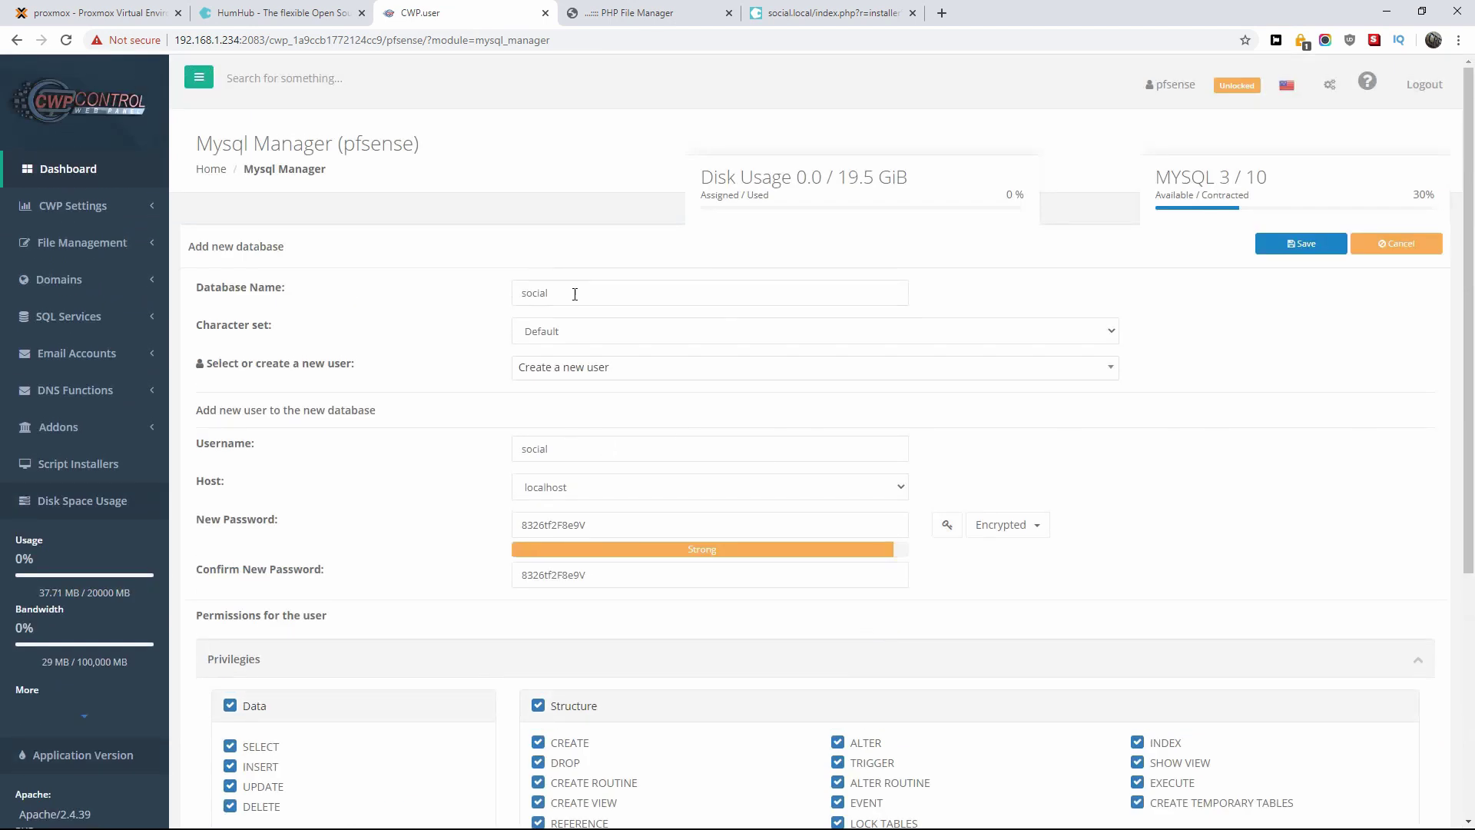
{"action": "double_click", "coordinate": [522, 524]}
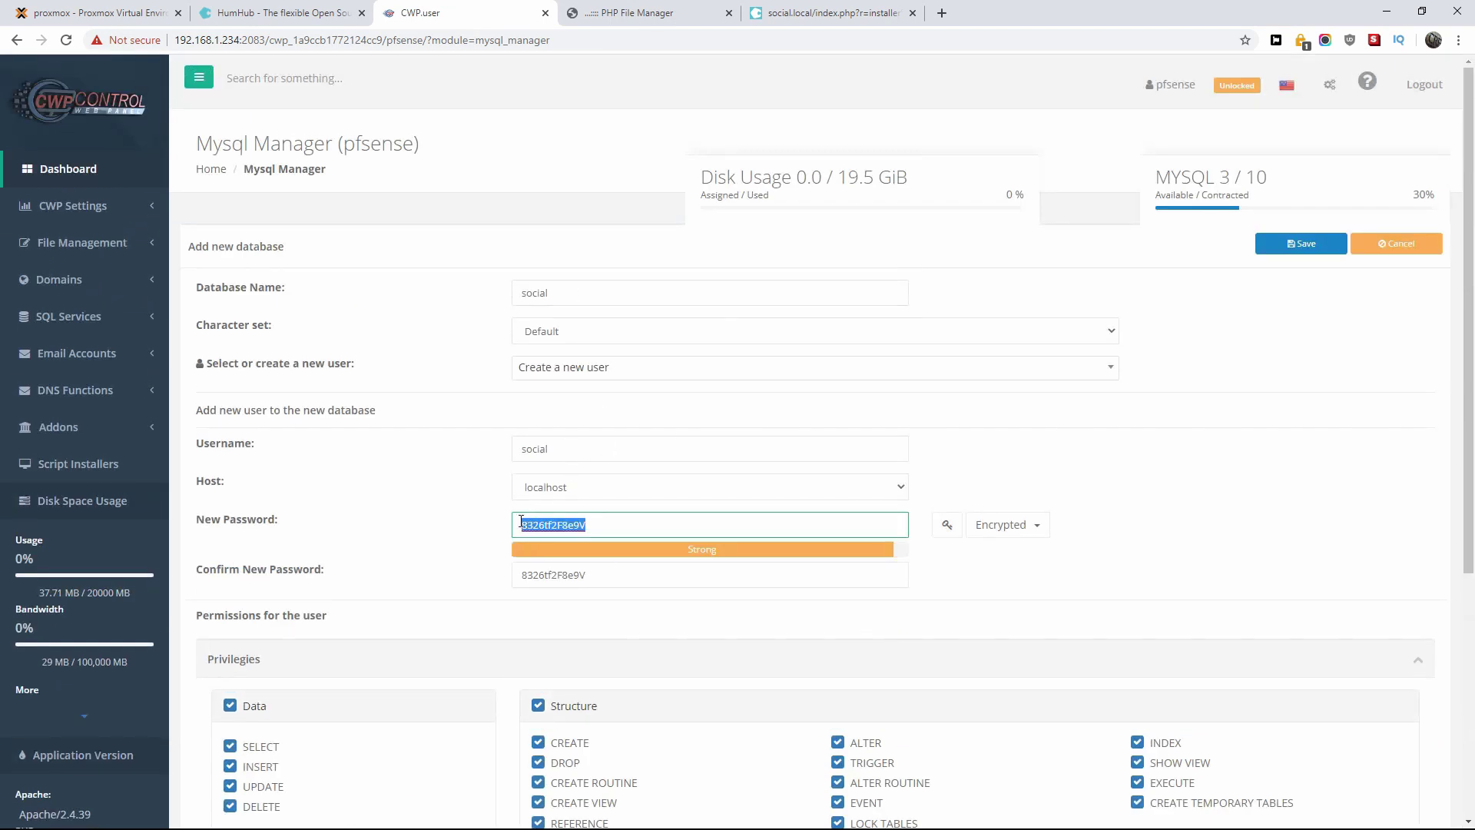
{"action": "right_click", "coordinate": [541, 531]}
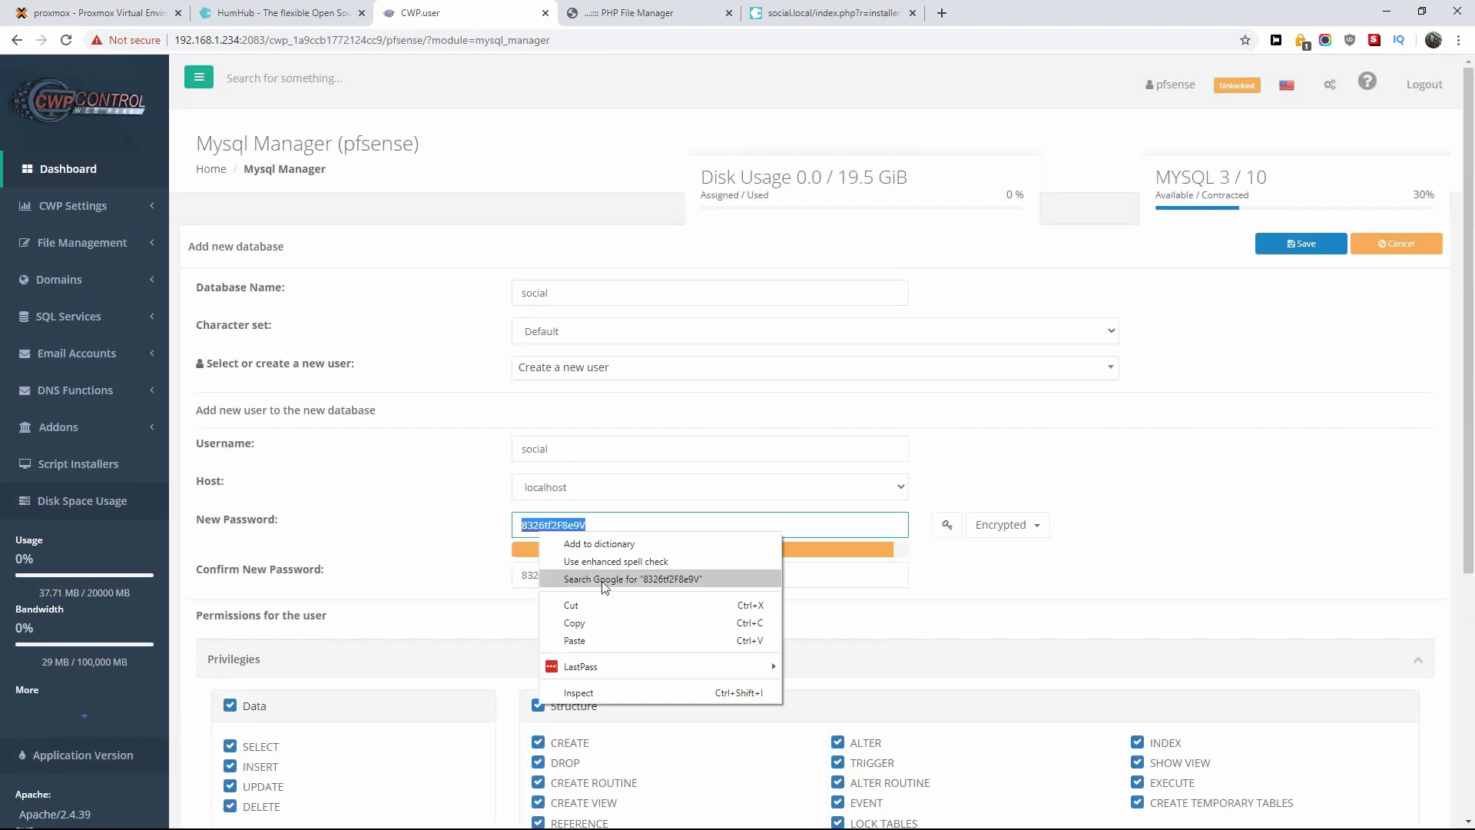
{"action": "left_click", "coordinate": [589, 621]}
{"action": "left_click", "coordinate": [794, 6]}
Paste the database password into the installer's Password field.
{"action": "left_click", "coordinate": [510, 517]}
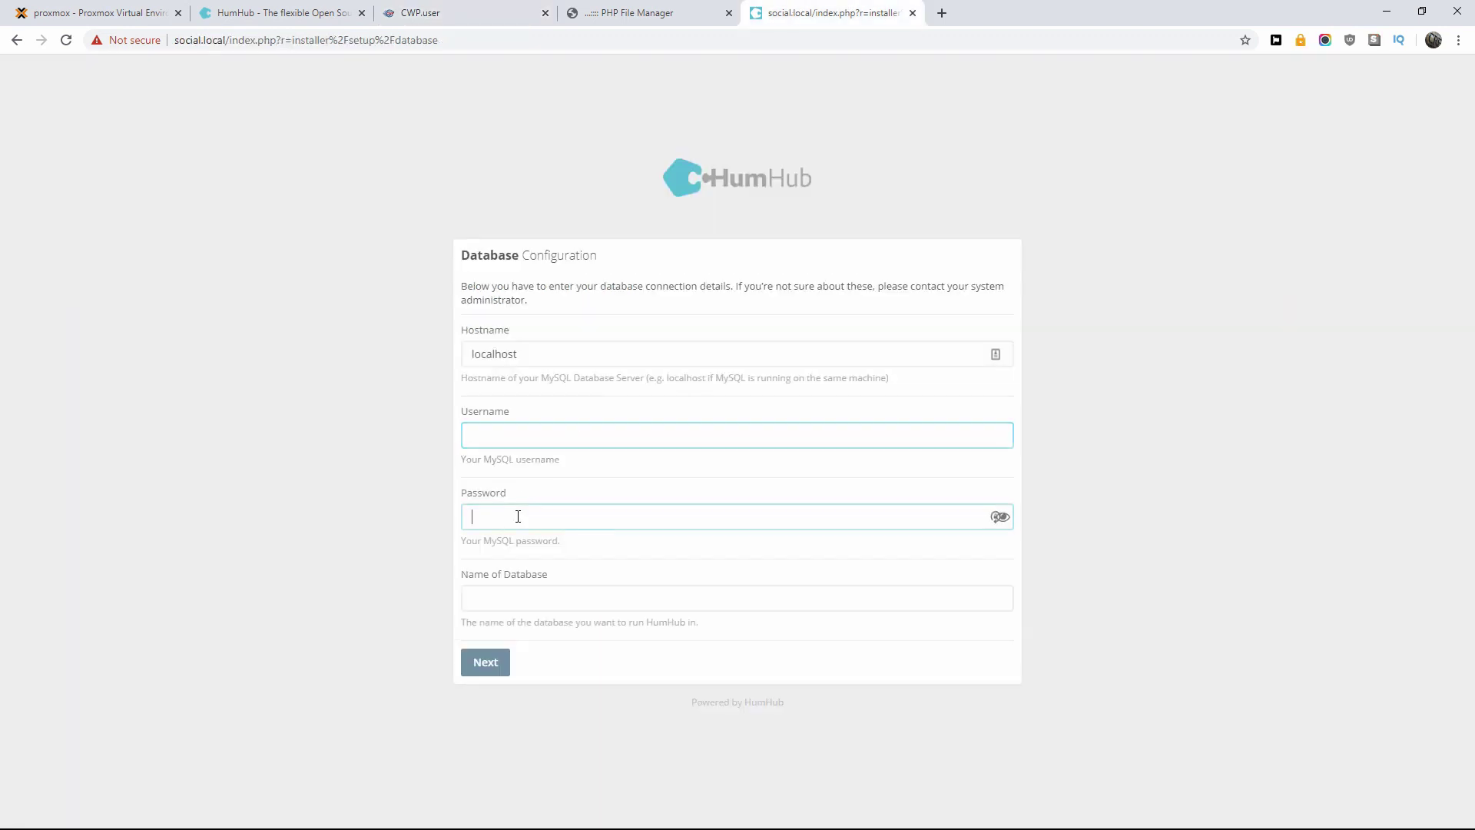
{"action": "right_click", "coordinate": [517, 516]}
{"action": "left_click", "coordinate": [601, 659]}
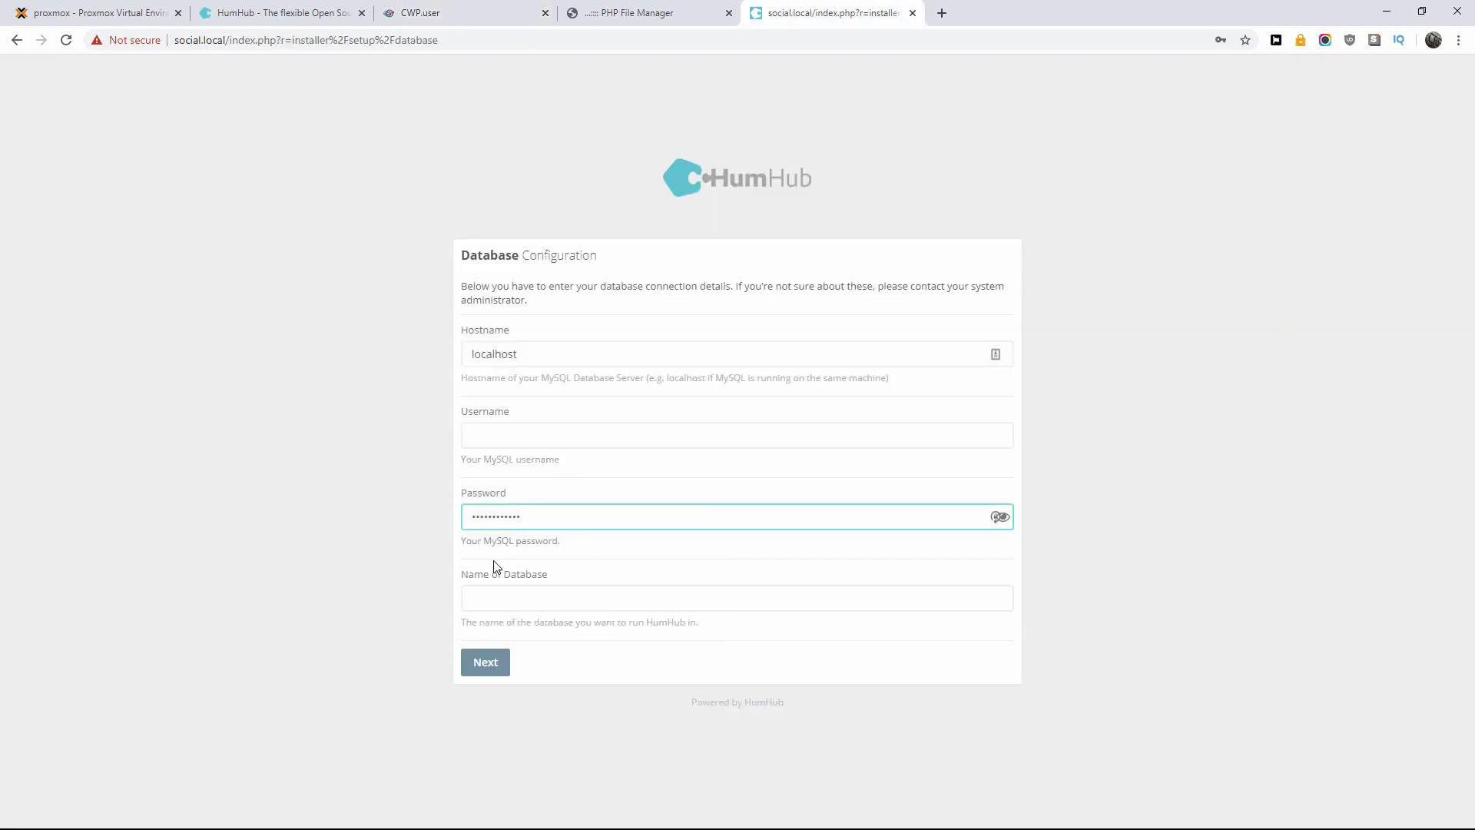
Close the unused file manager tab and save the new database and user in Control Web Panel.
{"action": "left_click", "coordinate": [589, 13]}
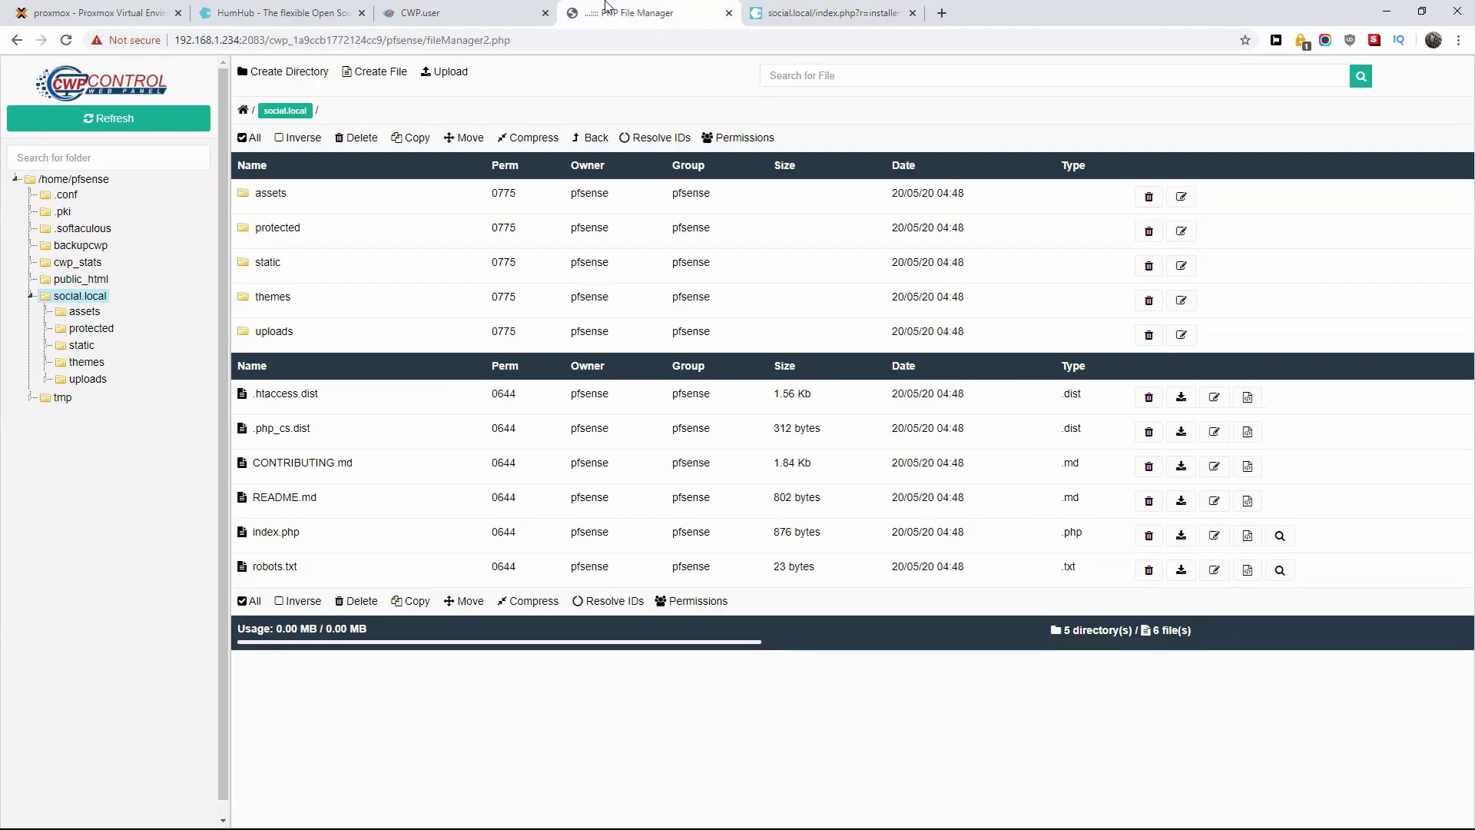
{"action": "left_click", "coordinate": [455, 12]}
{"action": "left_click", "coordinate": [728, 12]}
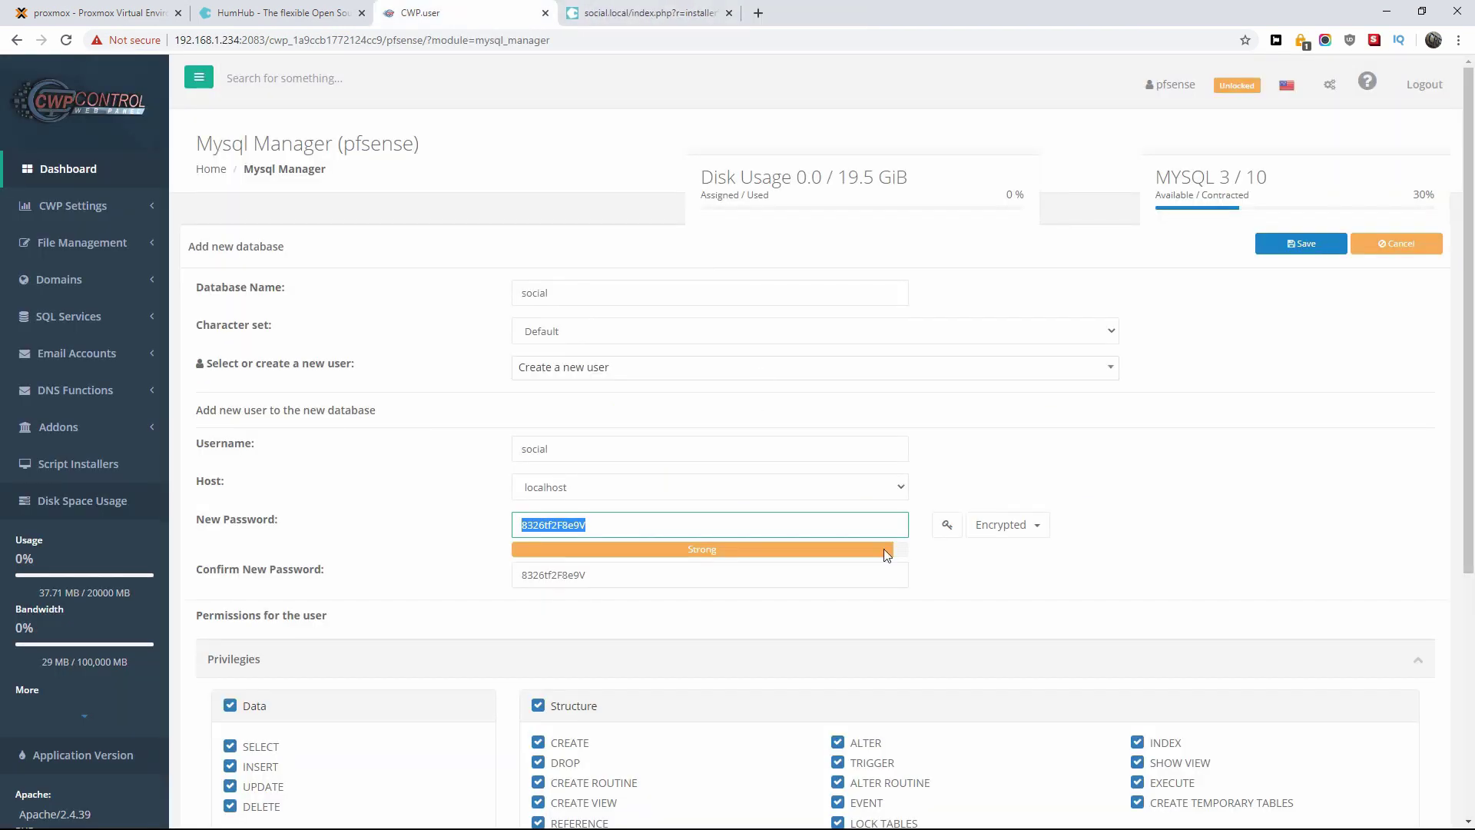
{"action": "left_click", "coordinate": [1281, 252]}
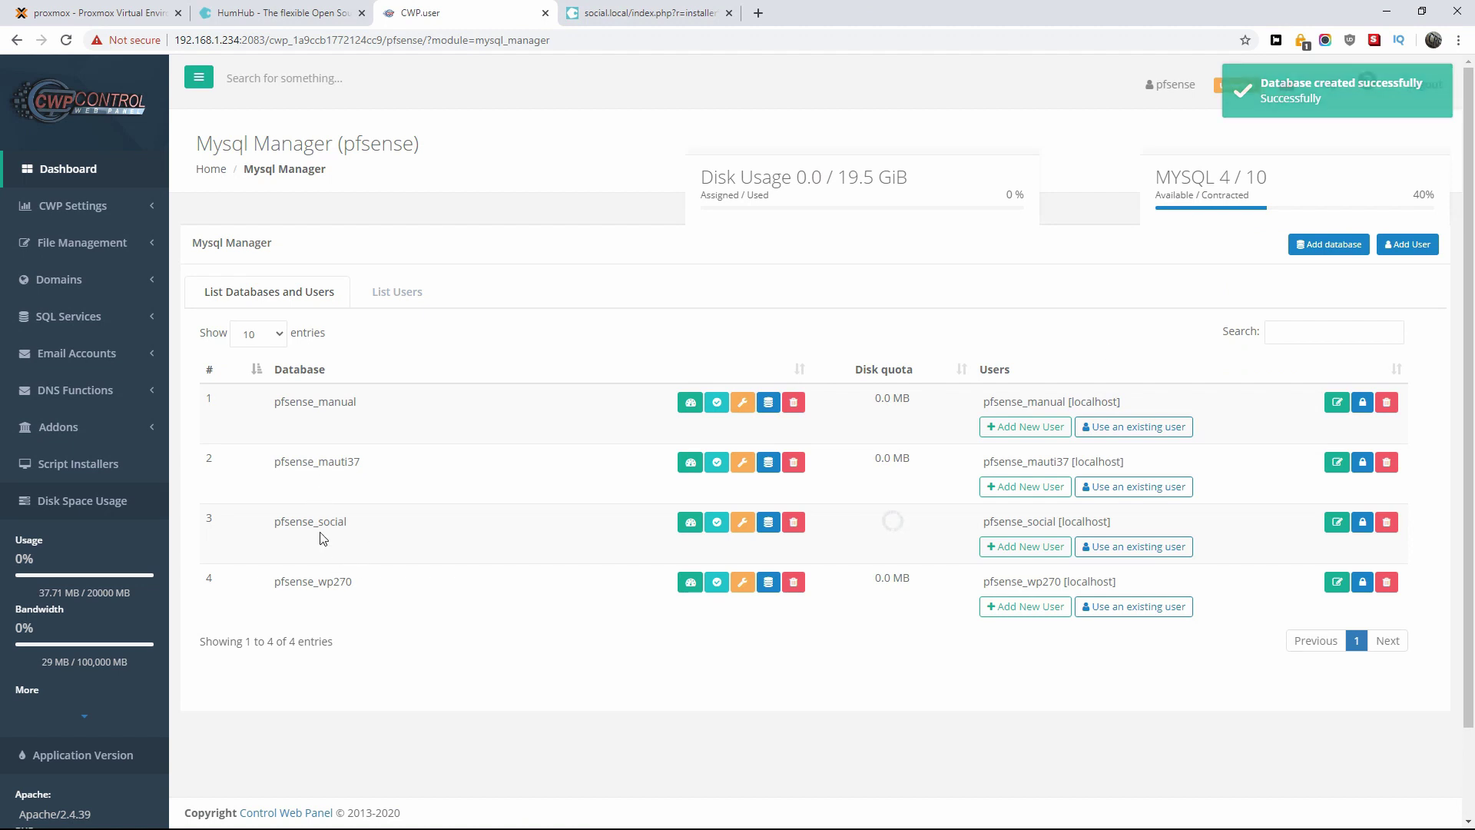
Copy the database name pfsense_social from Control Web Panel's database list.
{"action": "double_click", "coordinate": [358, 523]}
{"action": "right_click", "coordinate": [275, 525]}
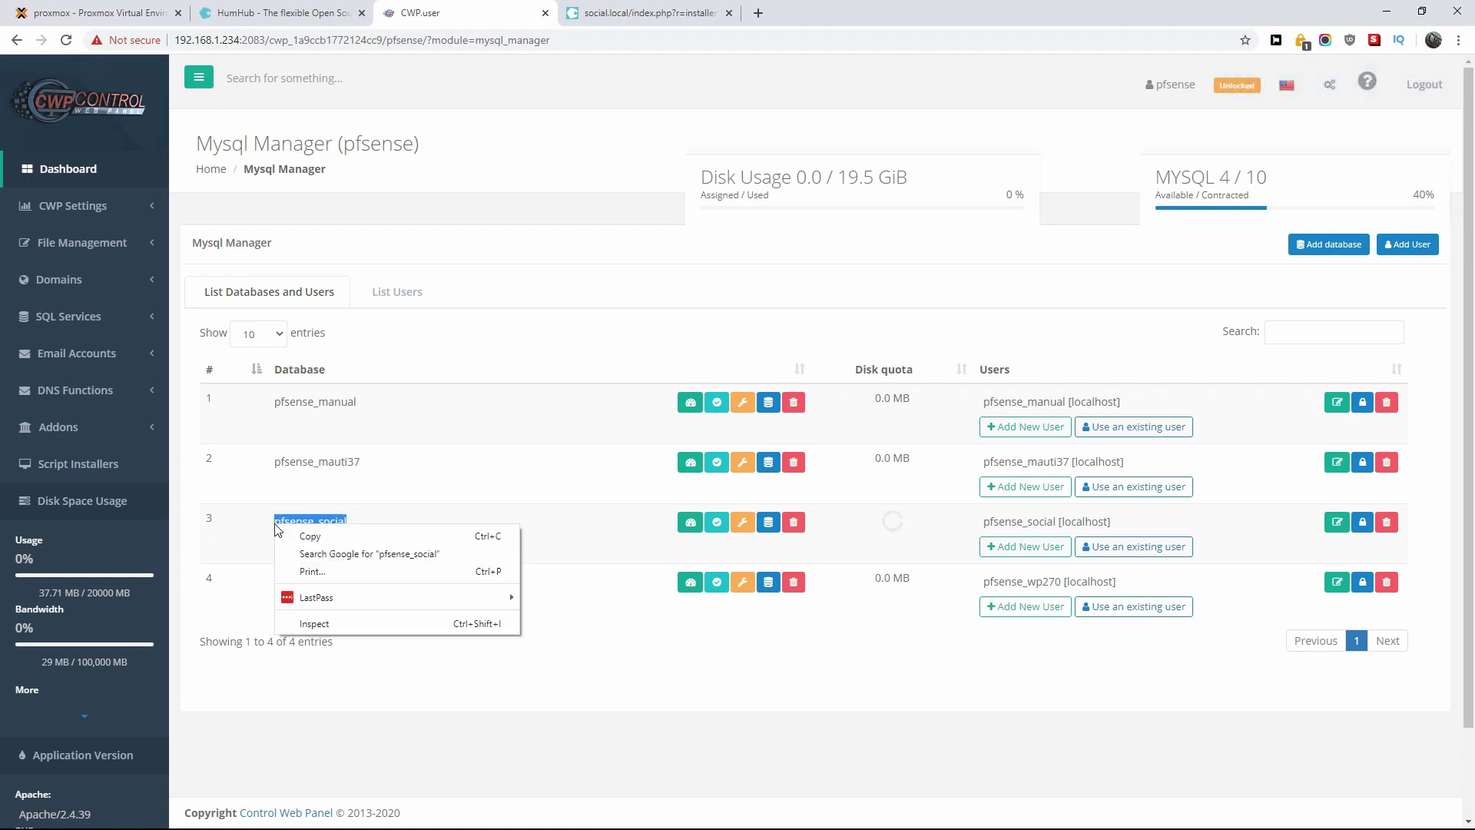
{"action": "left_click", "coordinate": [325, 538]}
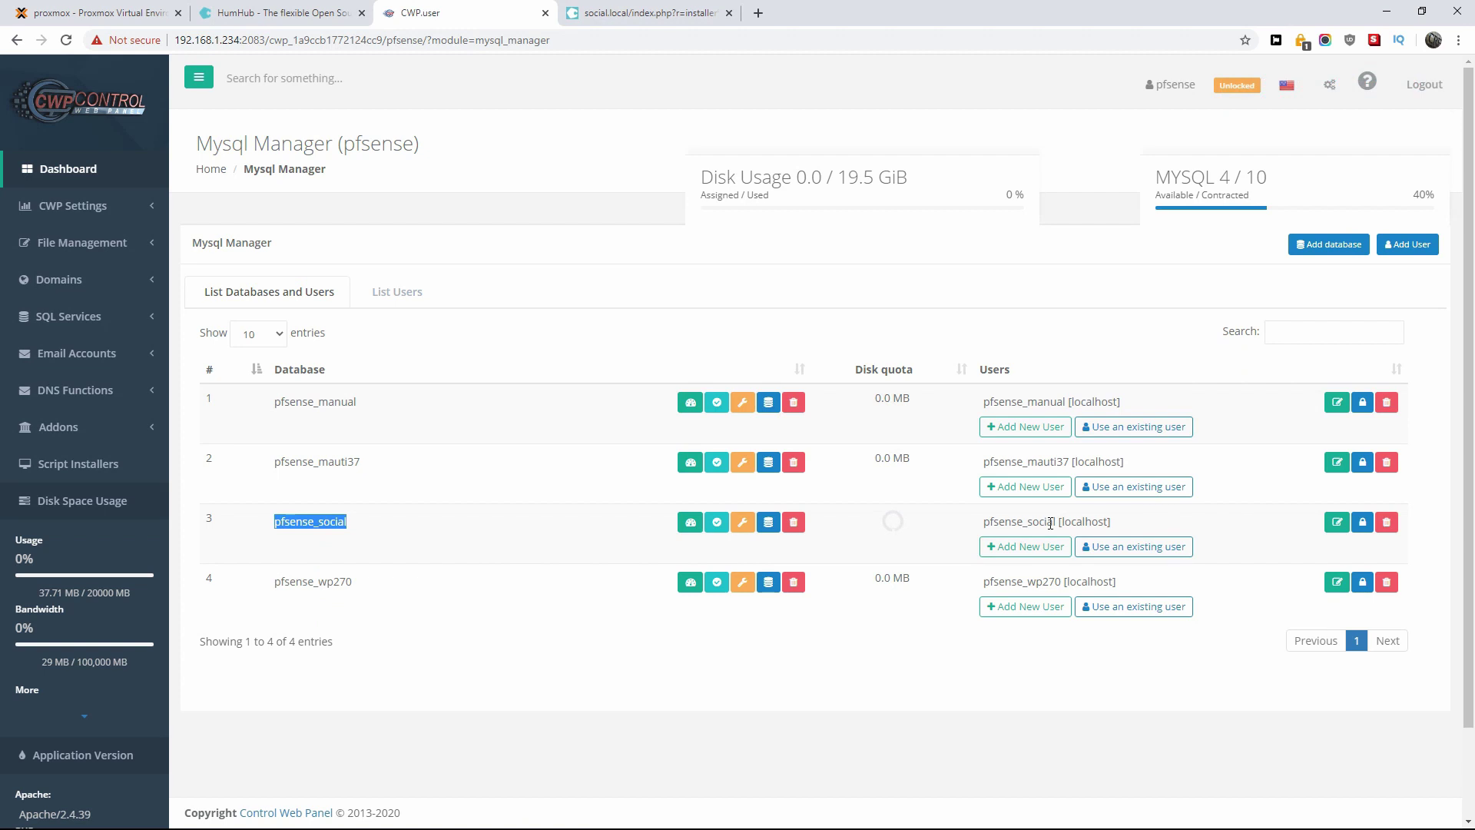
{"action": "left_click_drag", "start_coordinate": [1062, 521], "coordinate": [1112, 522]}
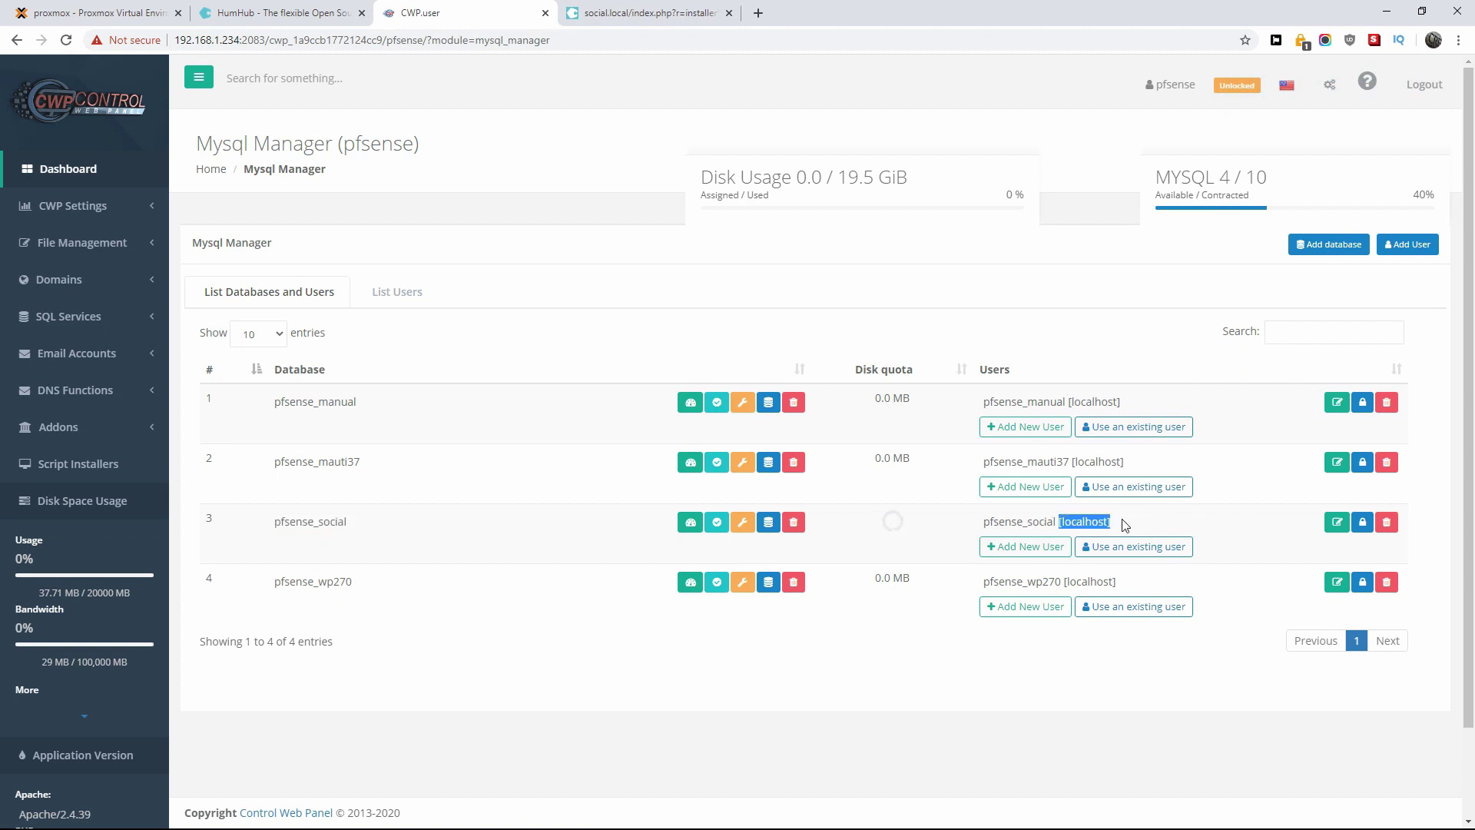
Enter pfsense_social as the MySQL username and database name, and submit the connection details.
{"action": "left_click", "coordinate": [720, 10]}
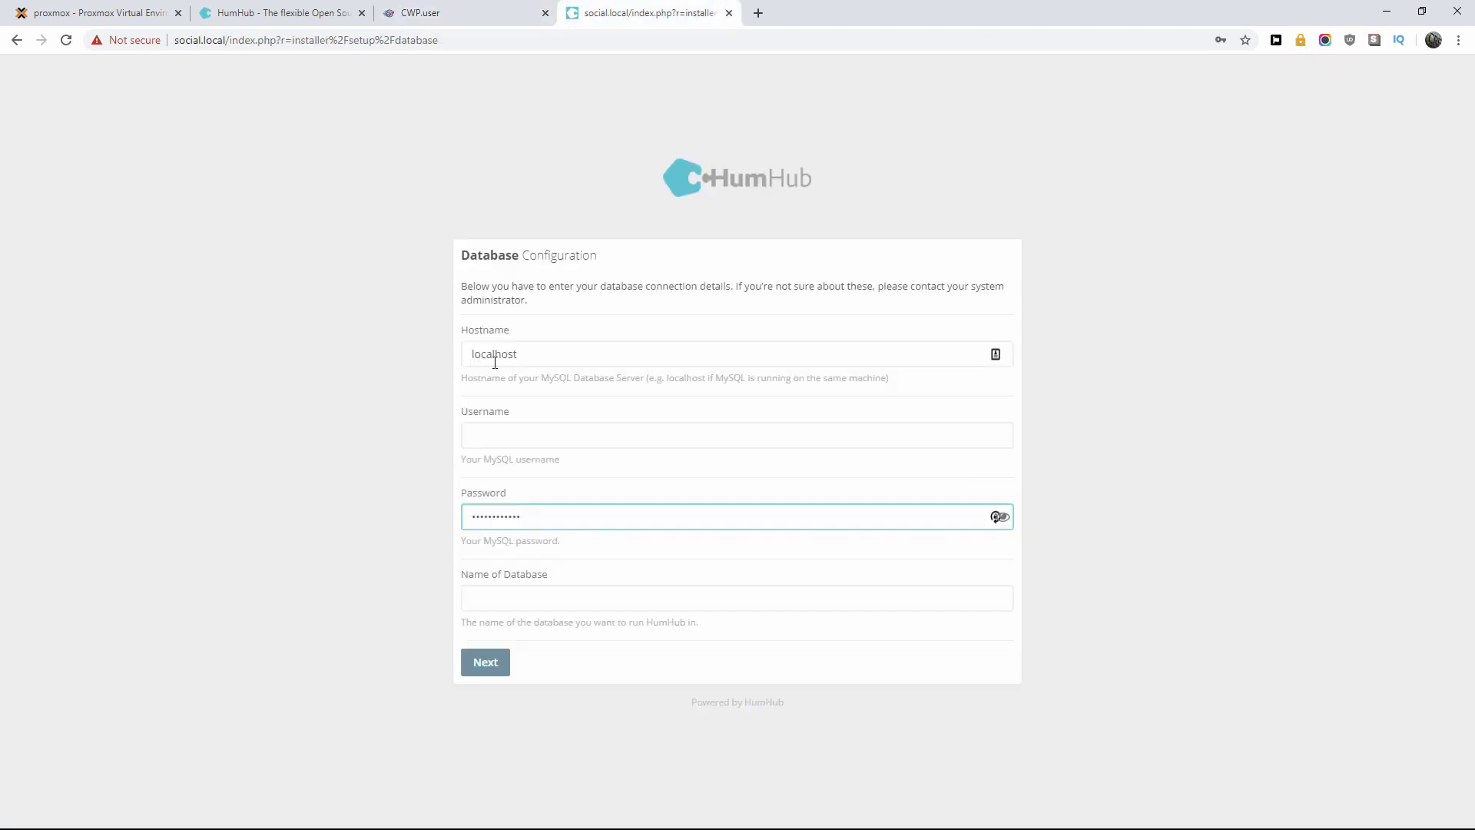
{"action": "right_click", "coordinate": [498, 435]}
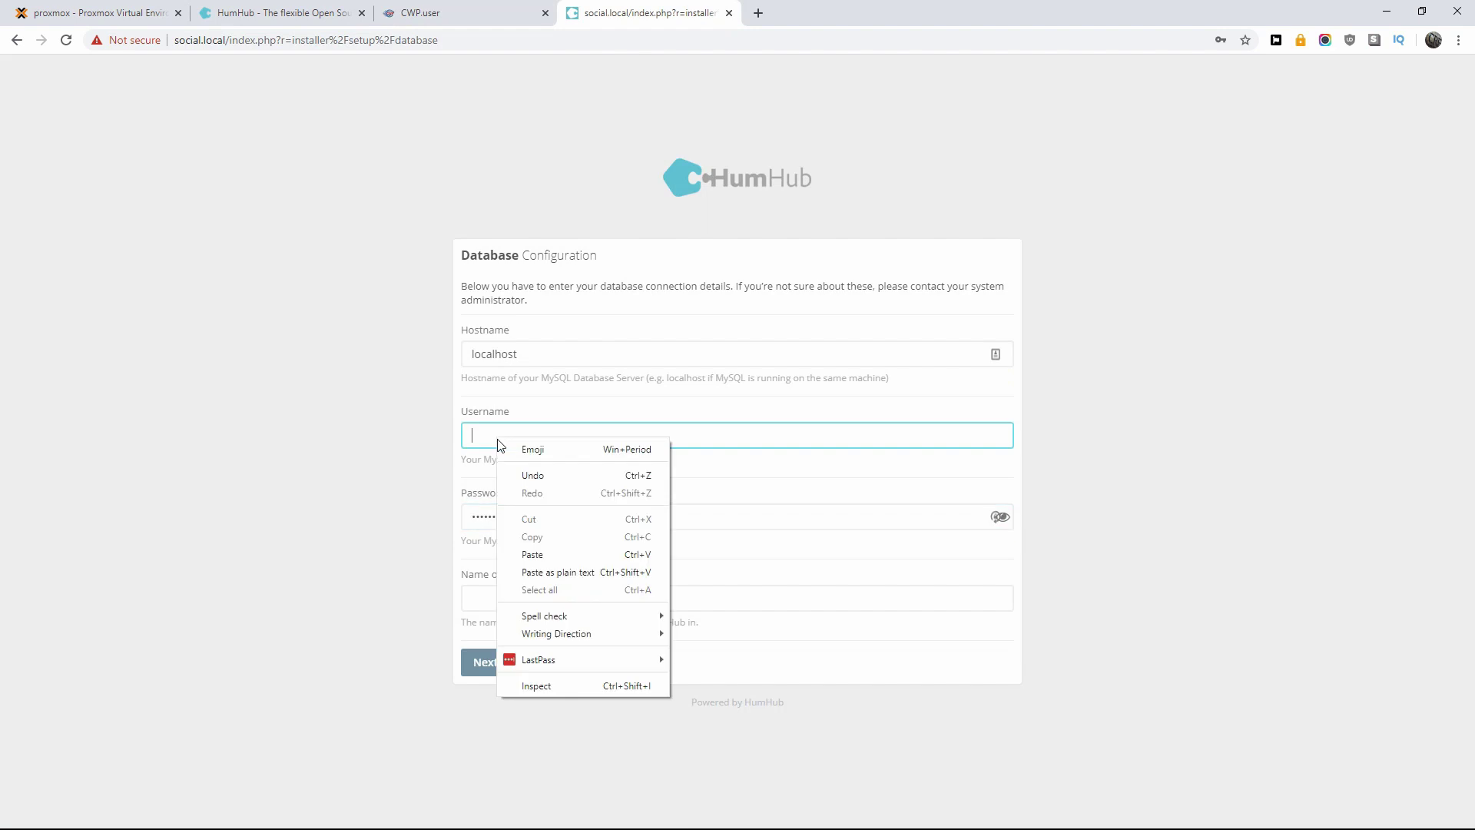
{"action": "left_click", "coordinate": [515, 554]}
{"action": "left_click", "coordinate": [501, 587]}
{"action": "right_click", "coordinate": [507, 592]}
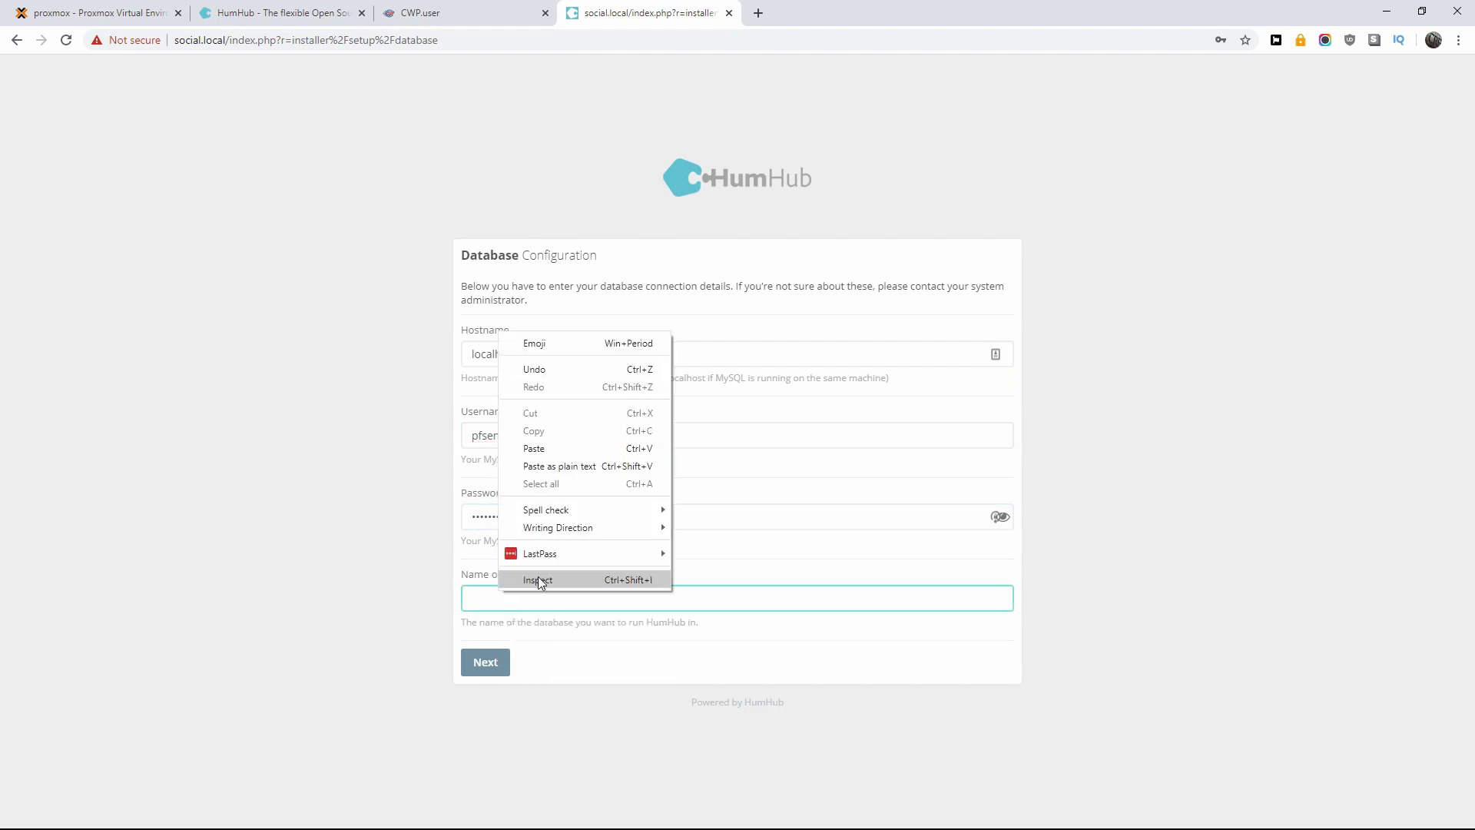
{"action": "left_click", "coordinate": [560, 446]}
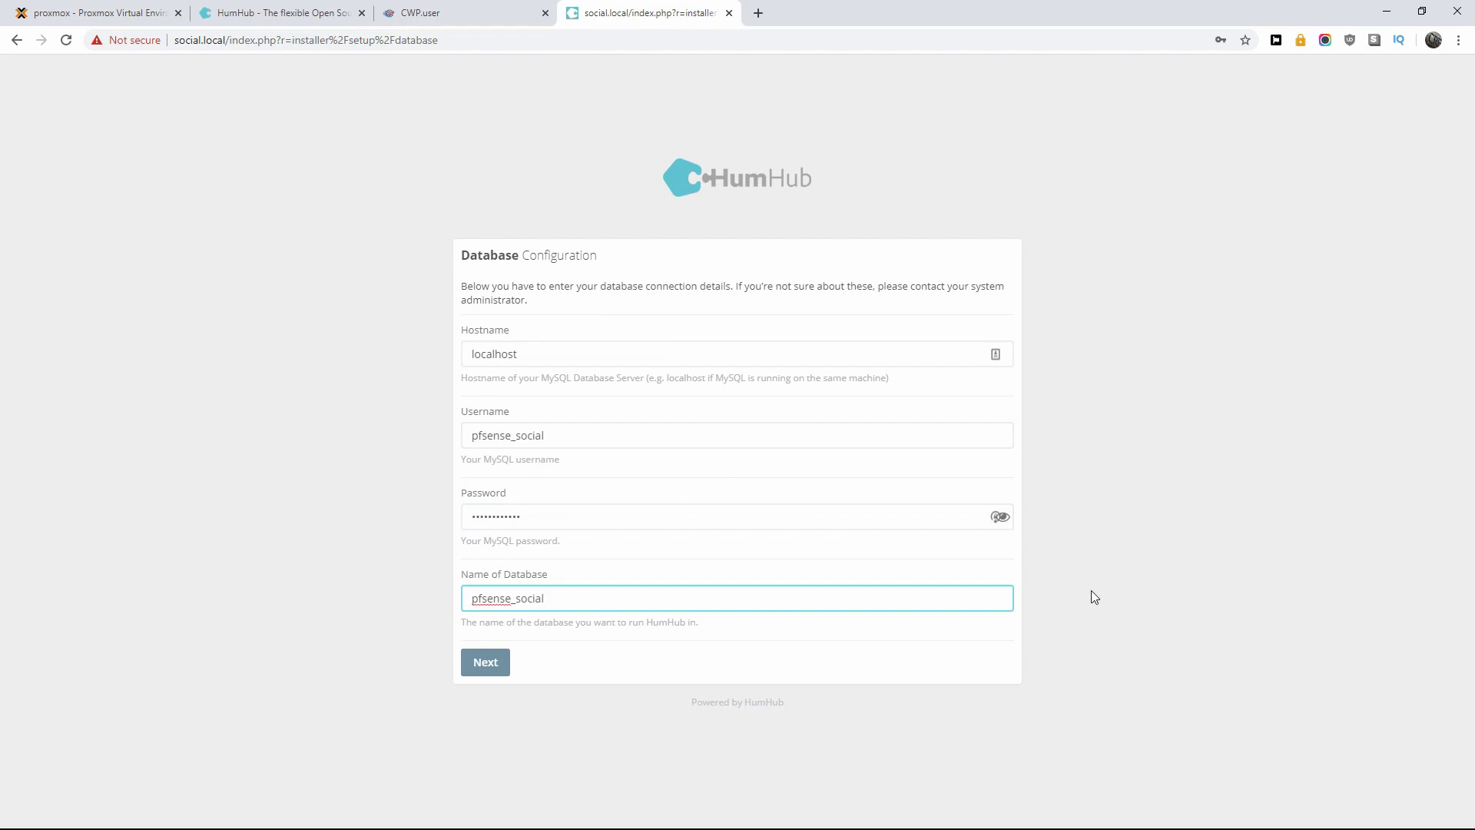
{"action": "left_click", "coordinate": [483, 664]}
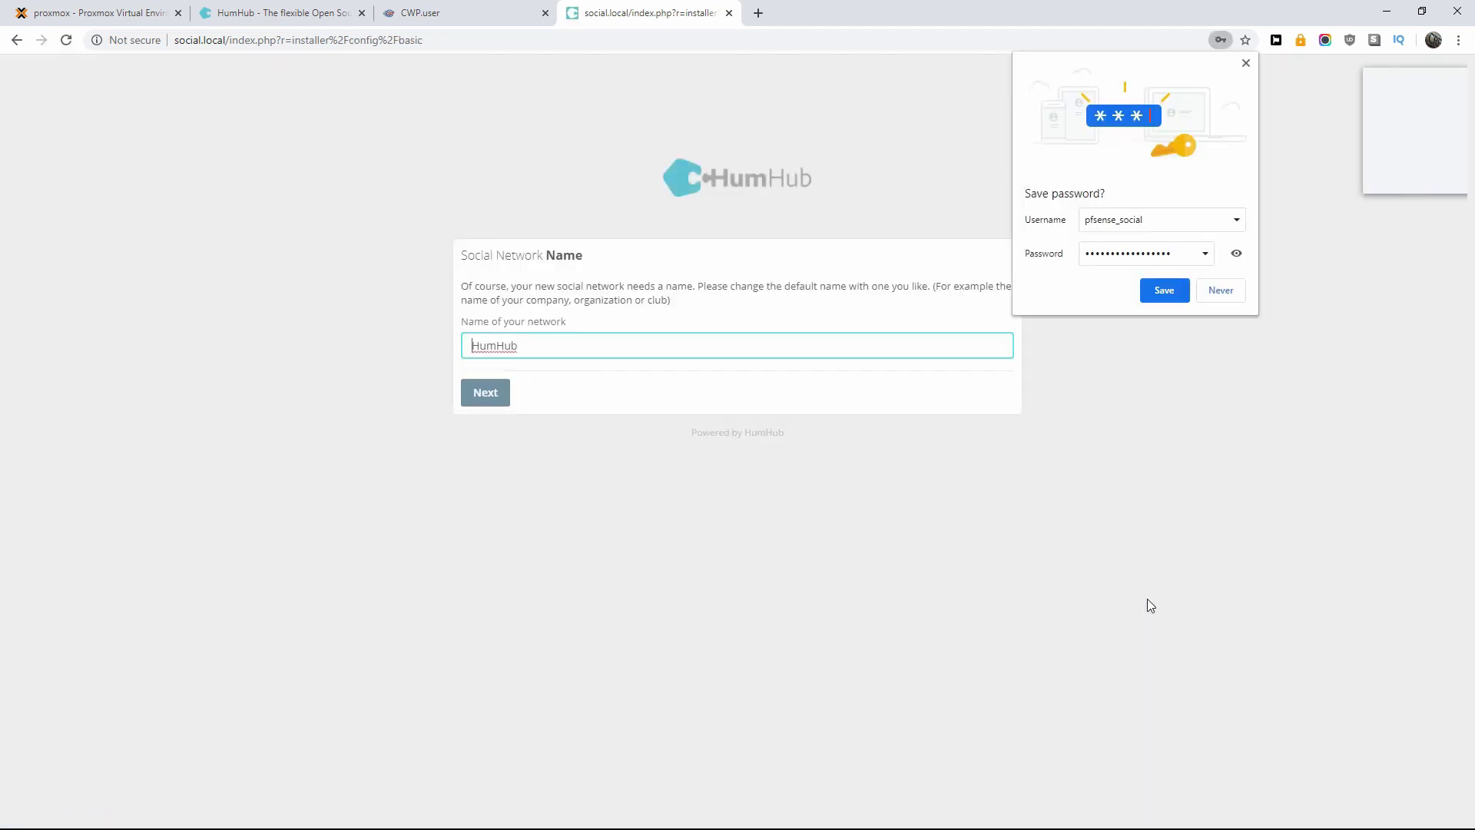
Dismiss the save-password prompts and rename the network from HumHub to 'My Social media hub'.
{"action": "left_click", "coordinate": [1221, 290]}
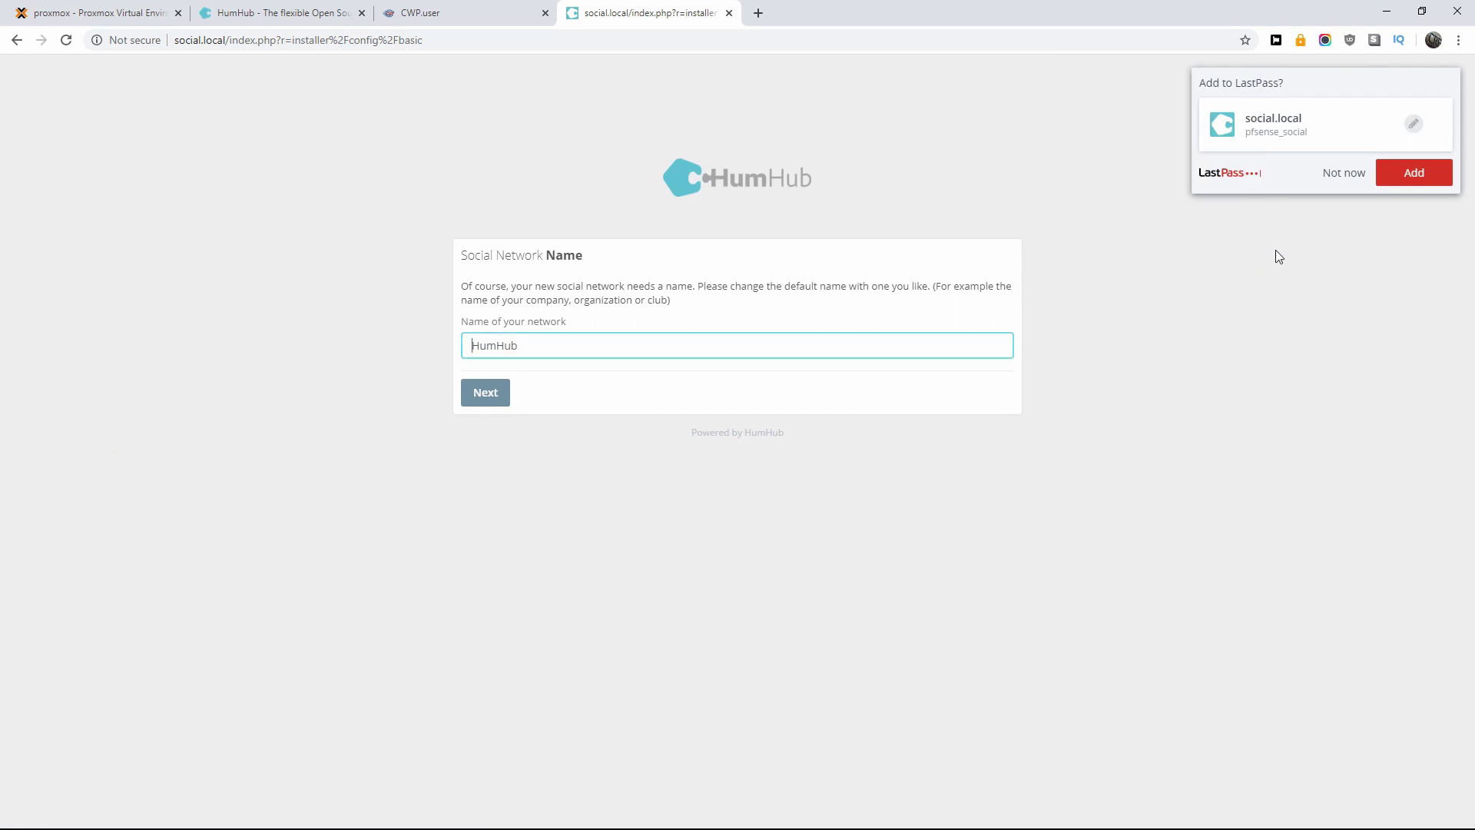
{"action": "left_click", "coordinate": [1344, 173]}
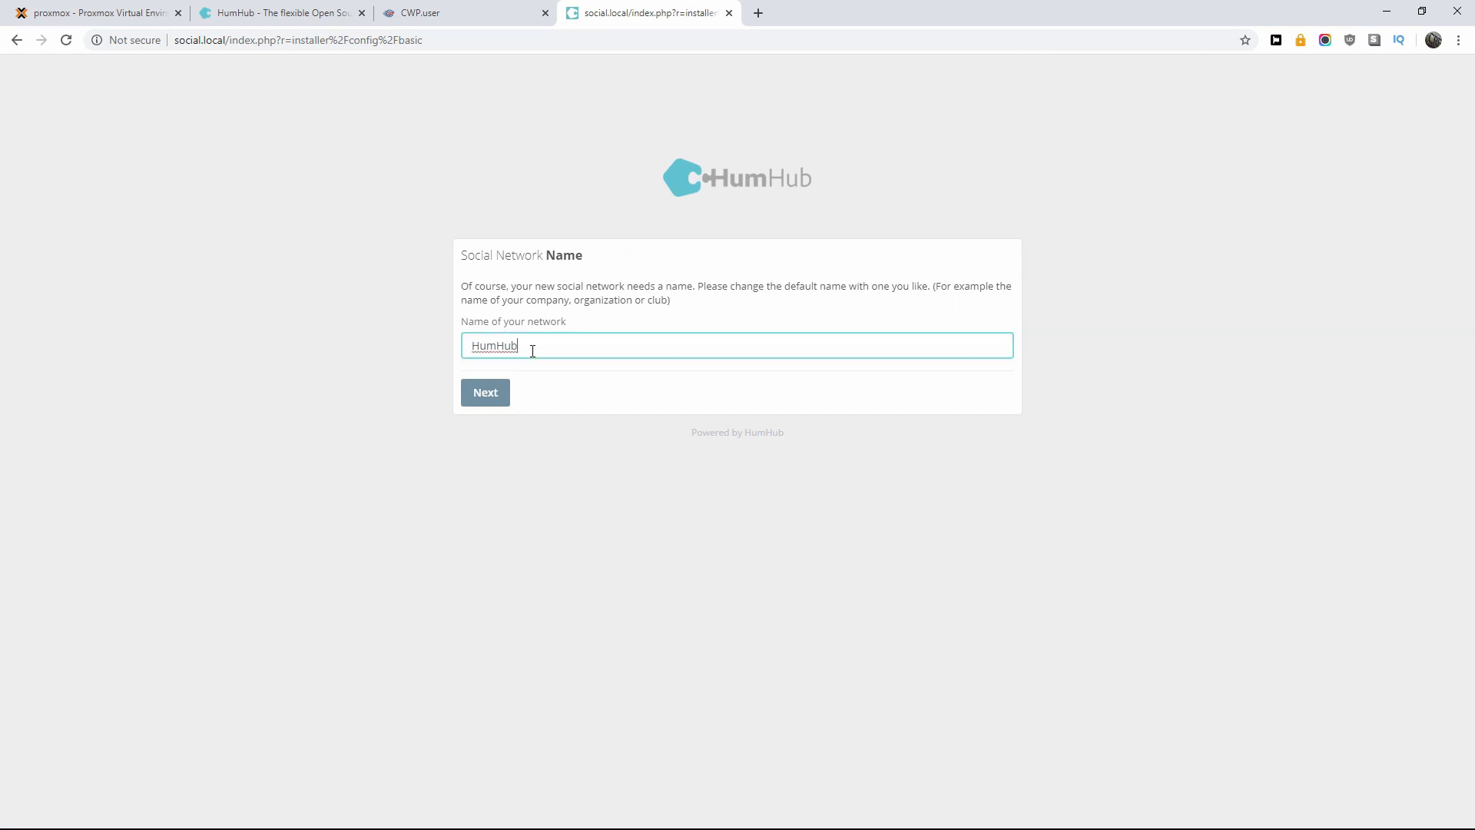
{"action": "left_click_drag", "start_coordinate": [530, 346], "coordinate": [457, 347]}
{"action": "type", "text": "My Social media h"}
{"action": "left_click", "coordinate": [485, 391]}
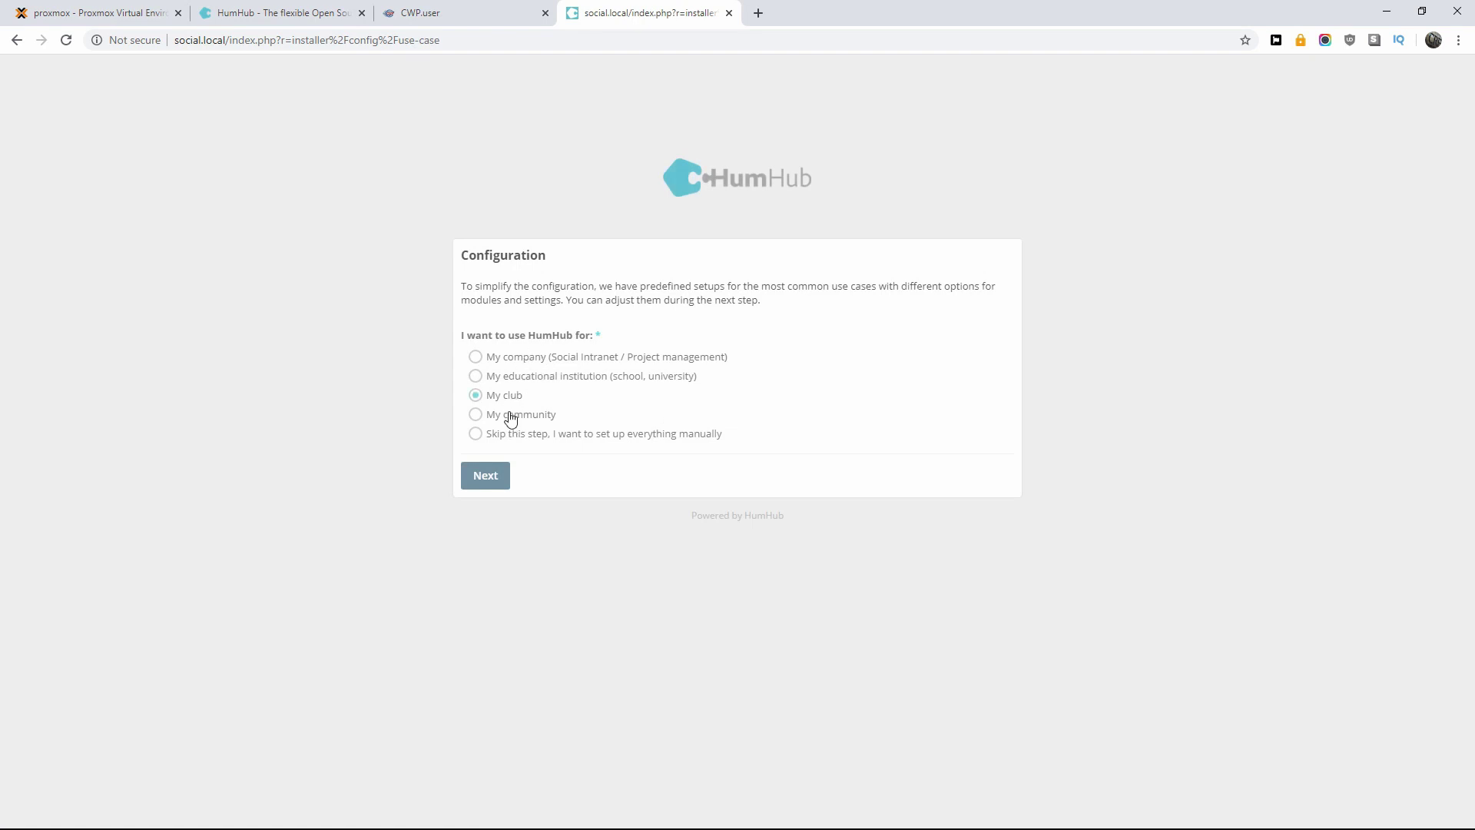
Choose My community as the use case, leaving admin activation for new users off.
{"action": "left_click", "coordinate": [511, 415]}
{"action": "left_click", "coordinate": [487, 477]}
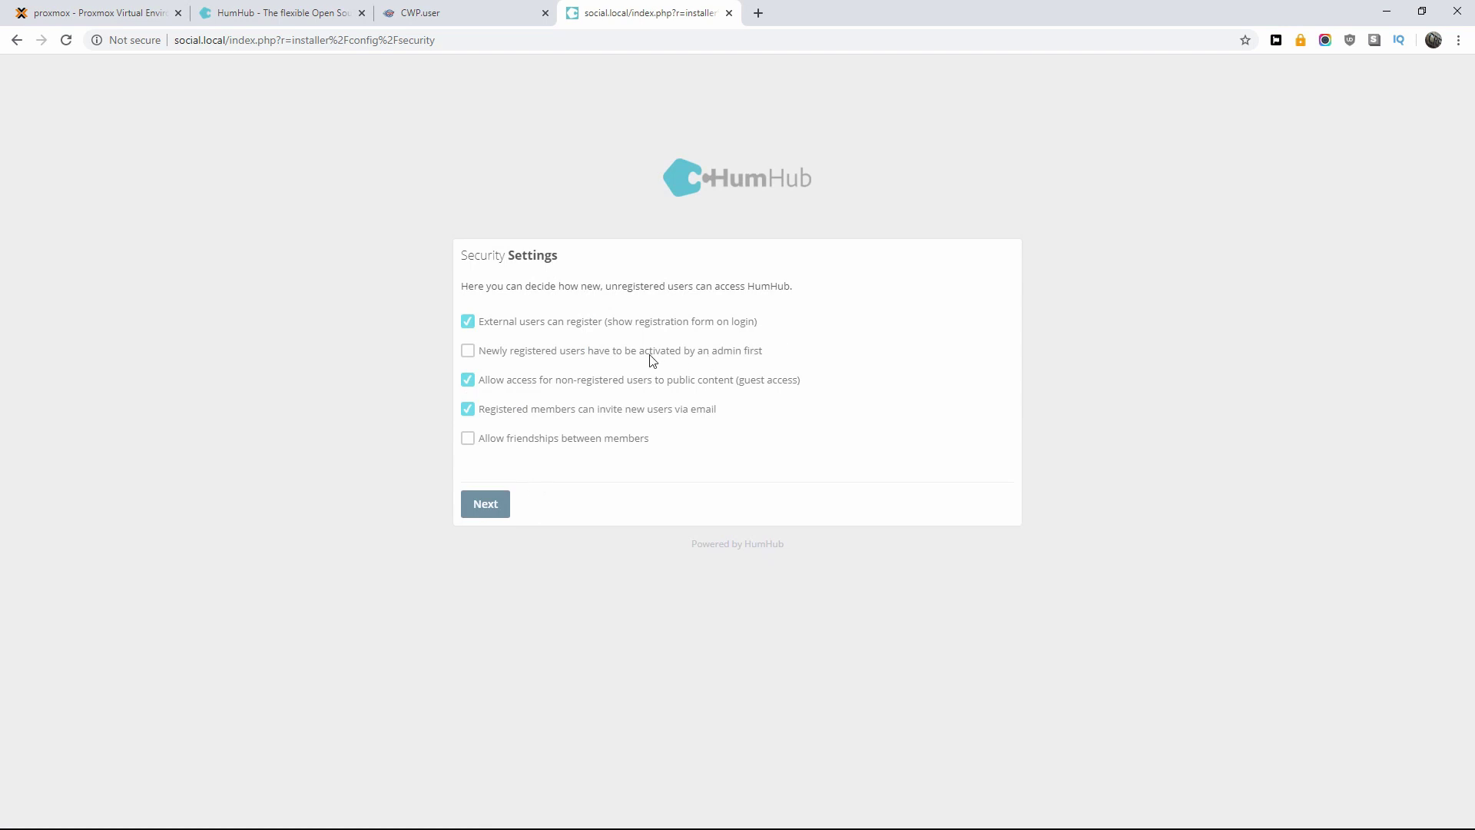
{"action": "left_click", "coordinate": [514, 357]}
{"action": "left_click", "coordinate": [503, 354]}
Allow friendships between members and install the recommended modules.
{"action": "left_click", "coordinate": [565, 439]}
{"action": "left_click", "coordinate": [487, 507]}
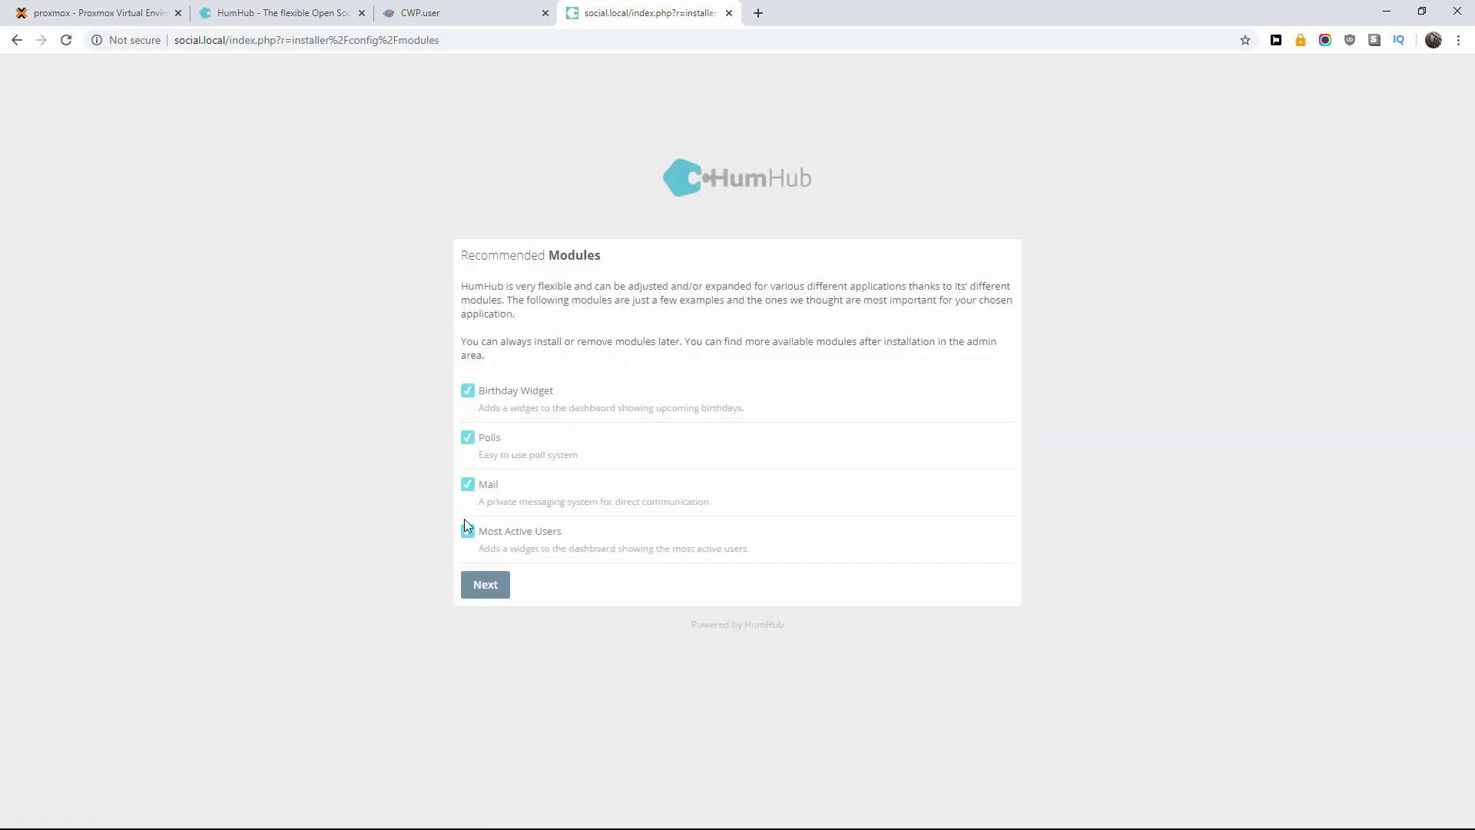
{"action": "left_click", "coordinate": [472, 582]}
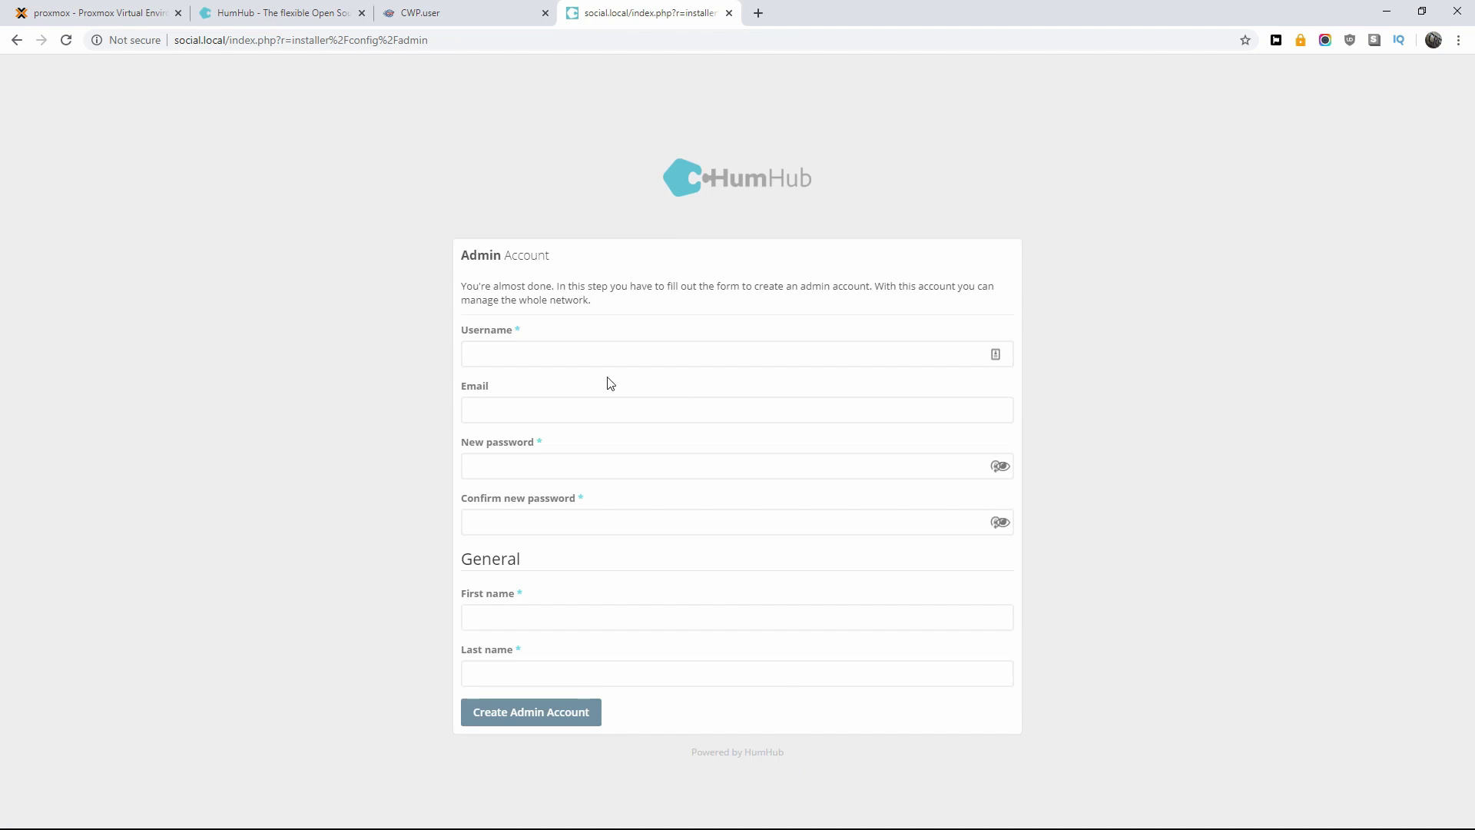
Enter the admin's username, e-mail, password and name, then create the admin account.
{"action": "left_click", "coordinate": [570, 365]}
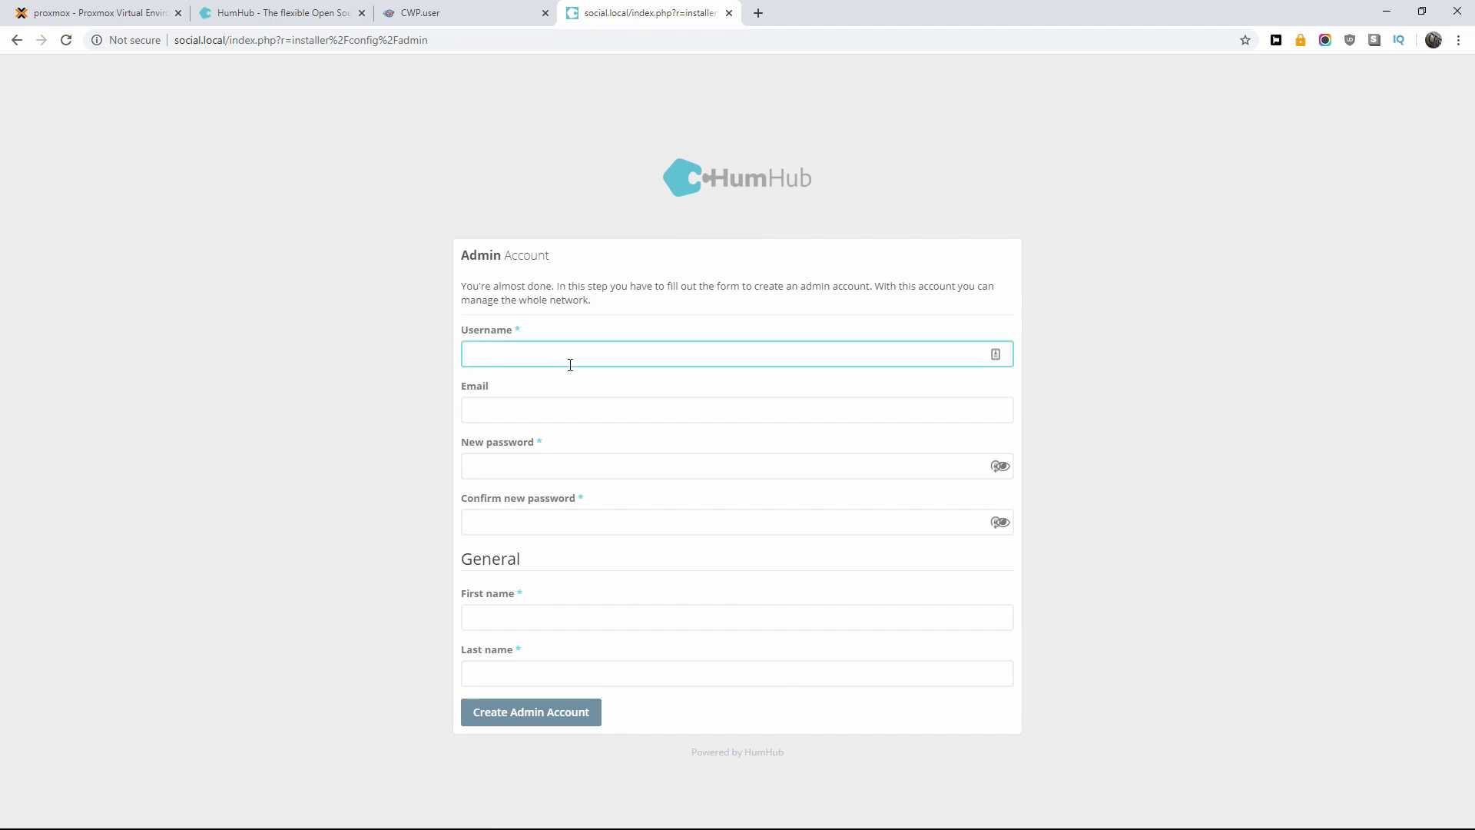
{"action": "type", "text": "admin"}
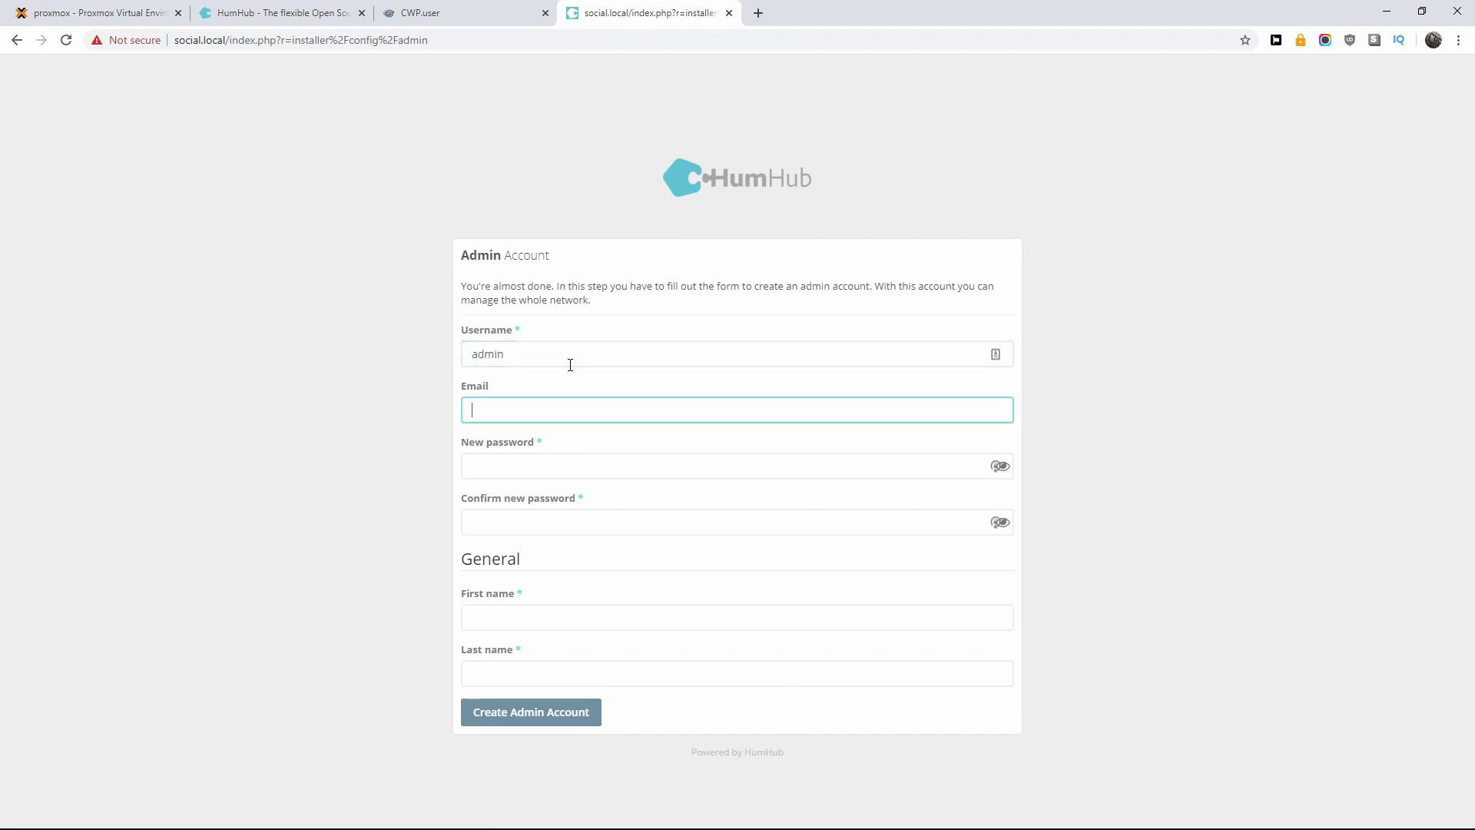
{"action": "type", "text": "admin@social.local"}
{"action": "key", "text": "Tab"}
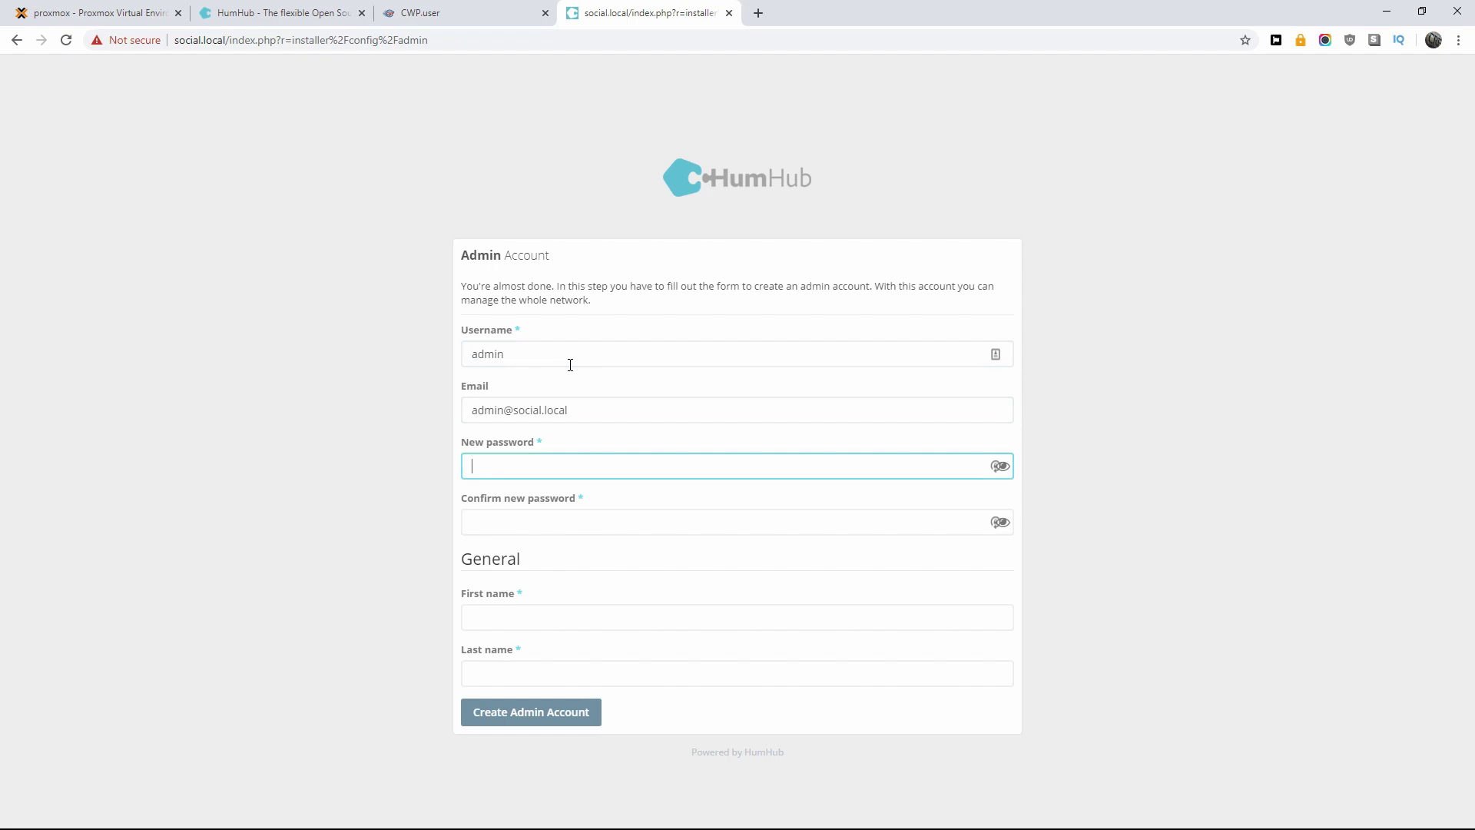
{"action": "key", "text": "Tab"}
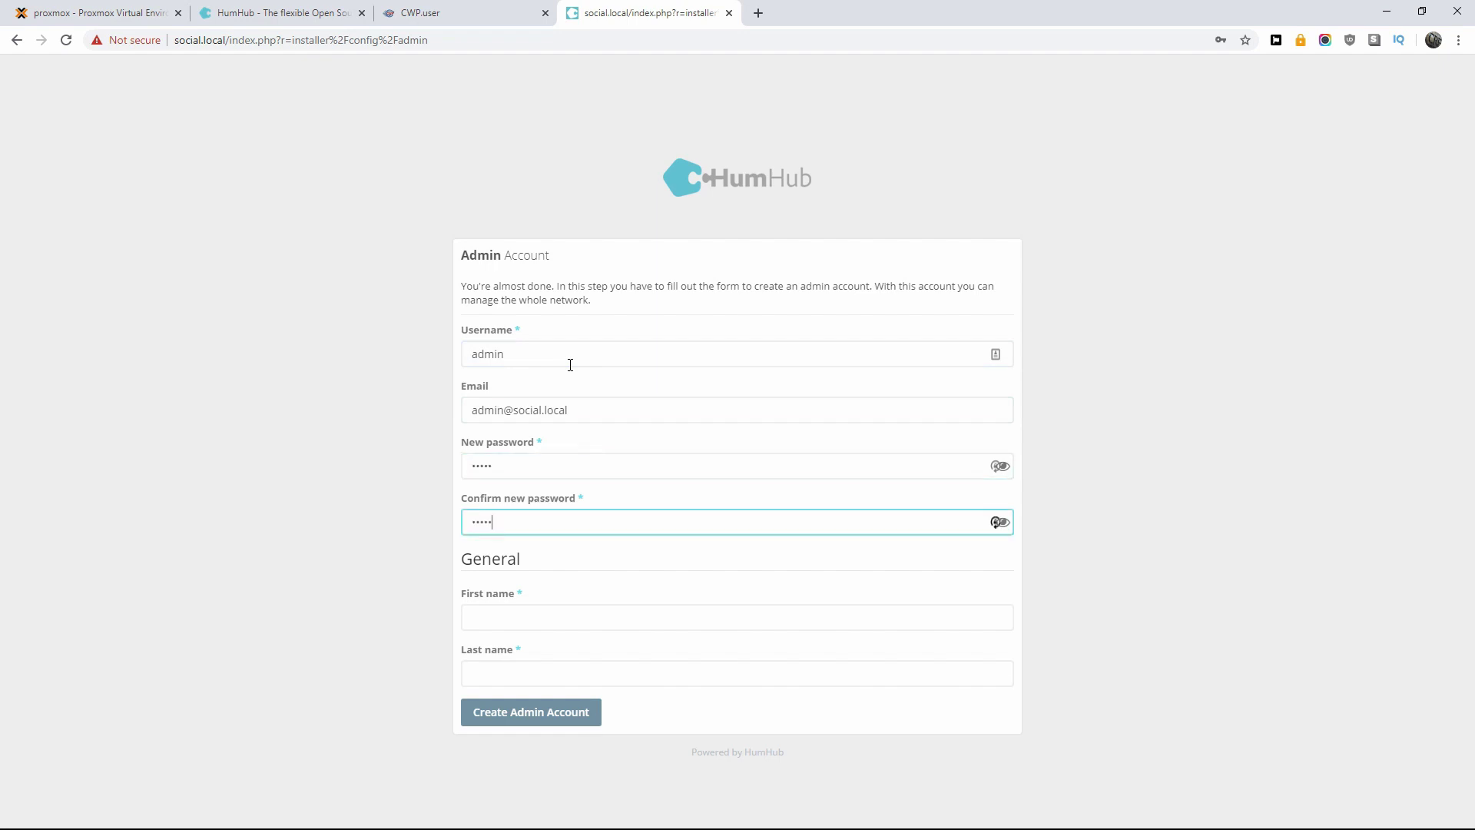
{"action": "key", "text": "Tab"}
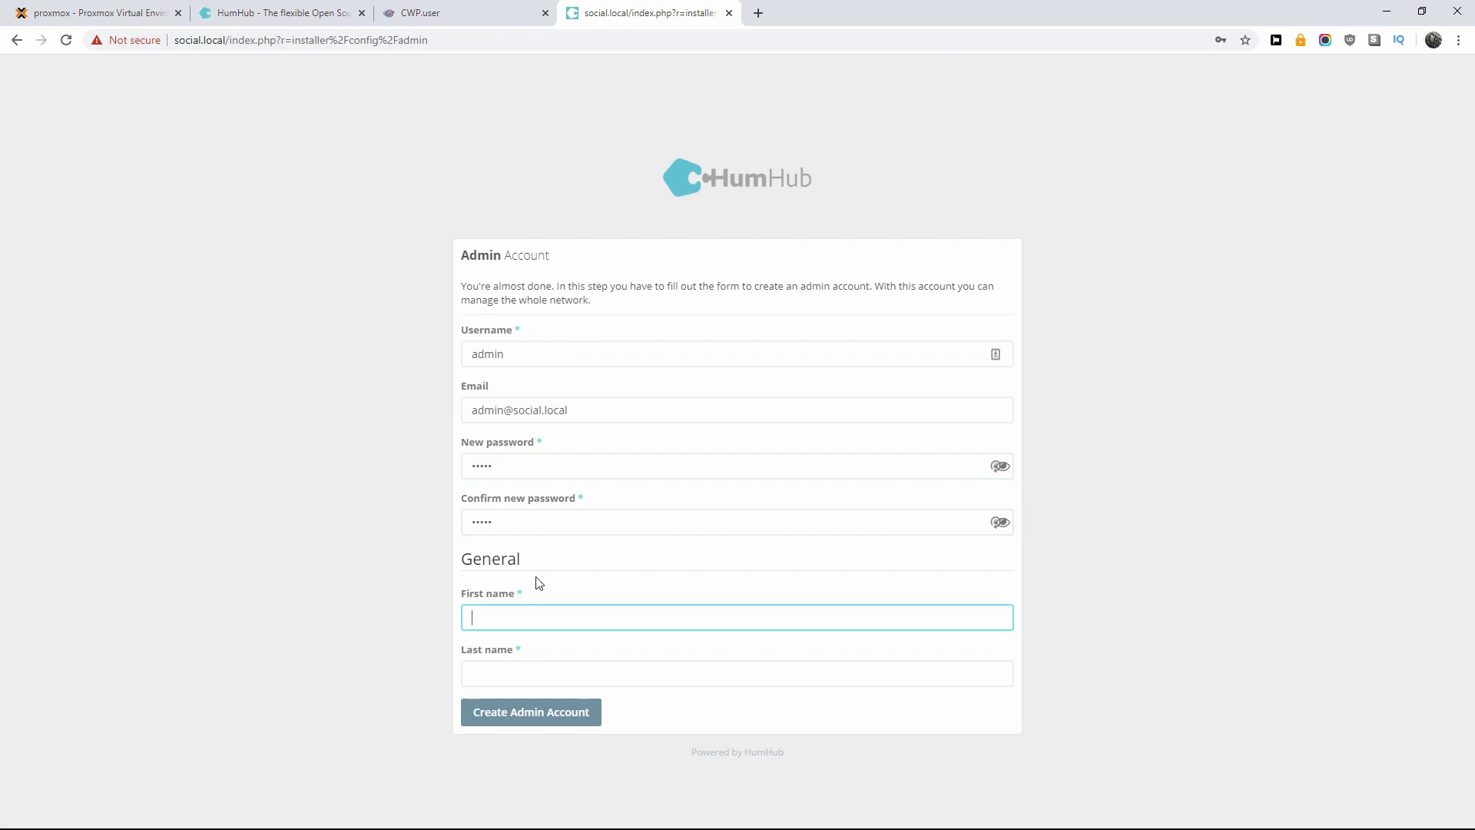
{"action": "key", "text": "Tab"}
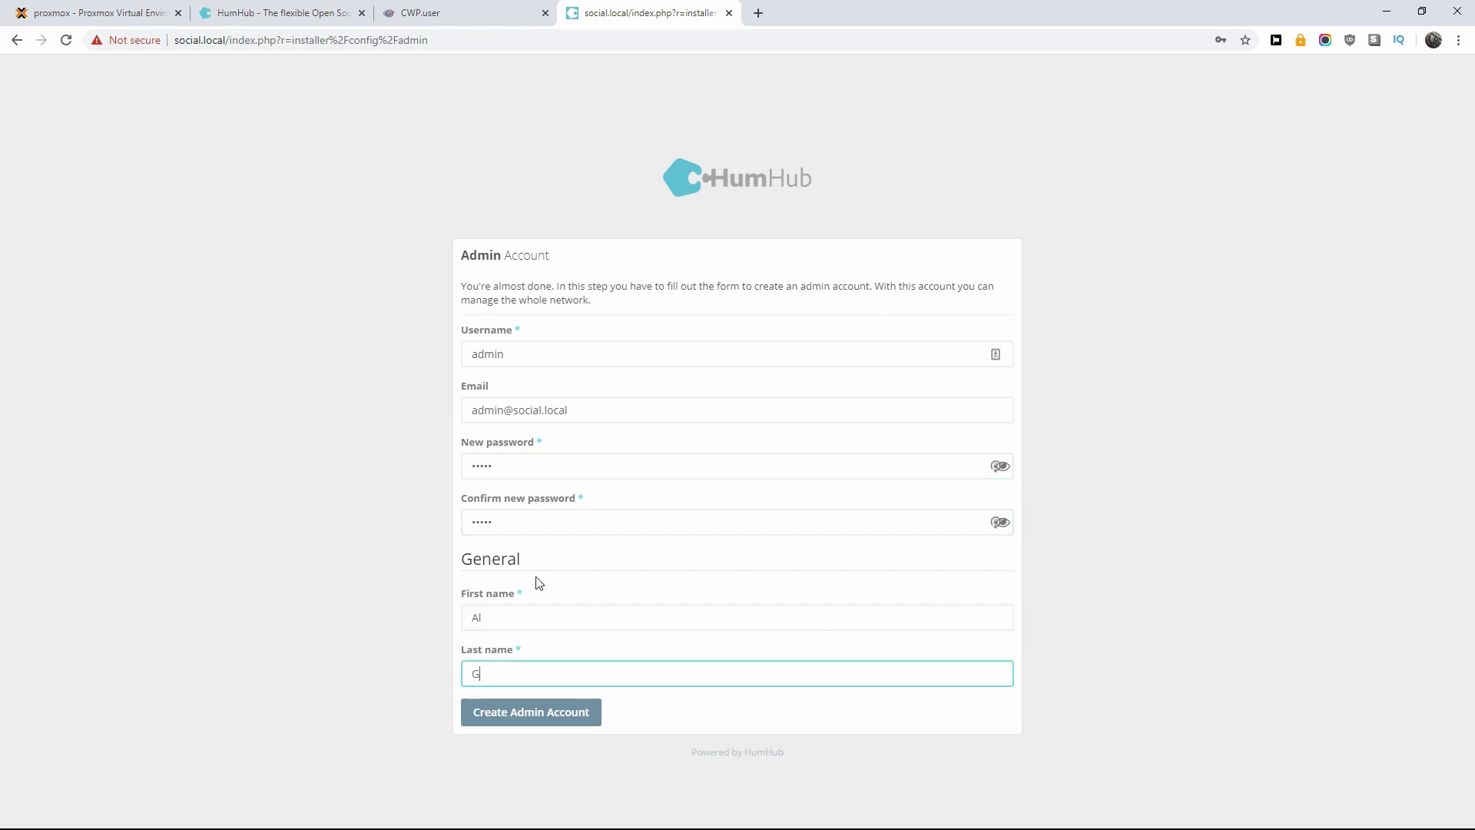
{"action": "left_click", "coordinate": [1215, 437]}
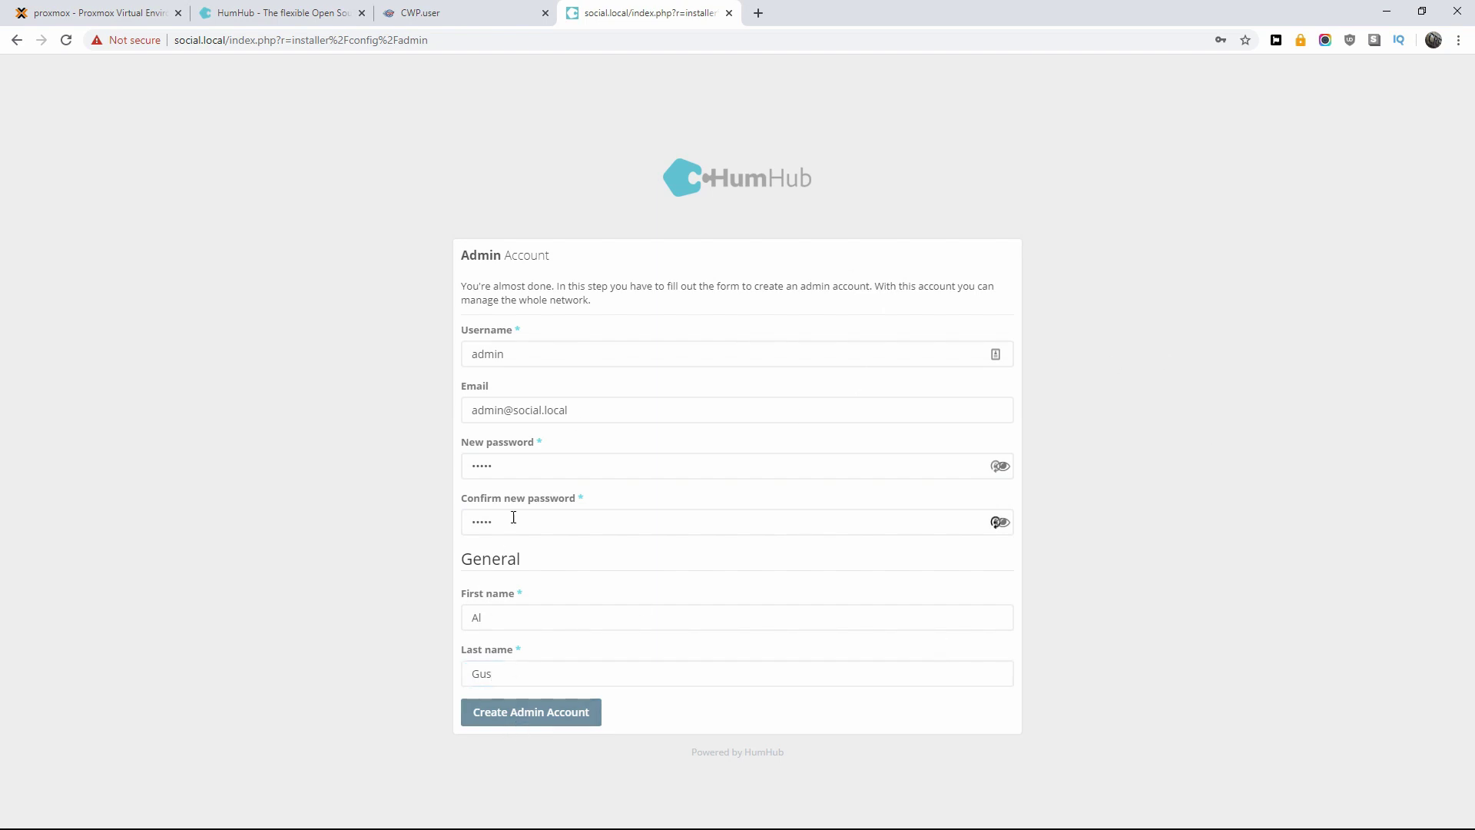
{"action": "left_click_drag", "start_coordinate": [510, 466], "coordinate": [441, 462]}
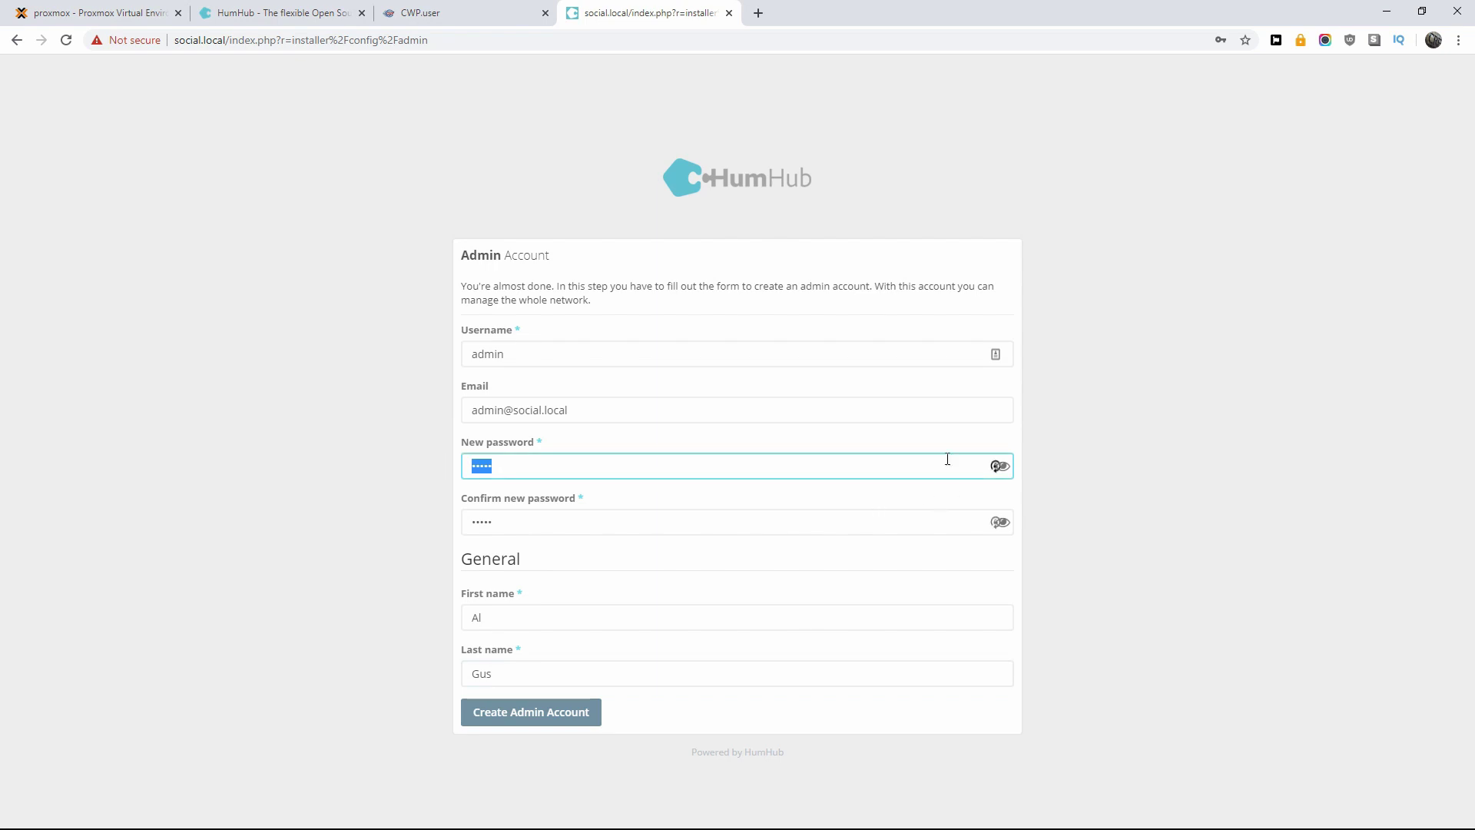
{"action": "left_click", "coordinate": [527, 713]}
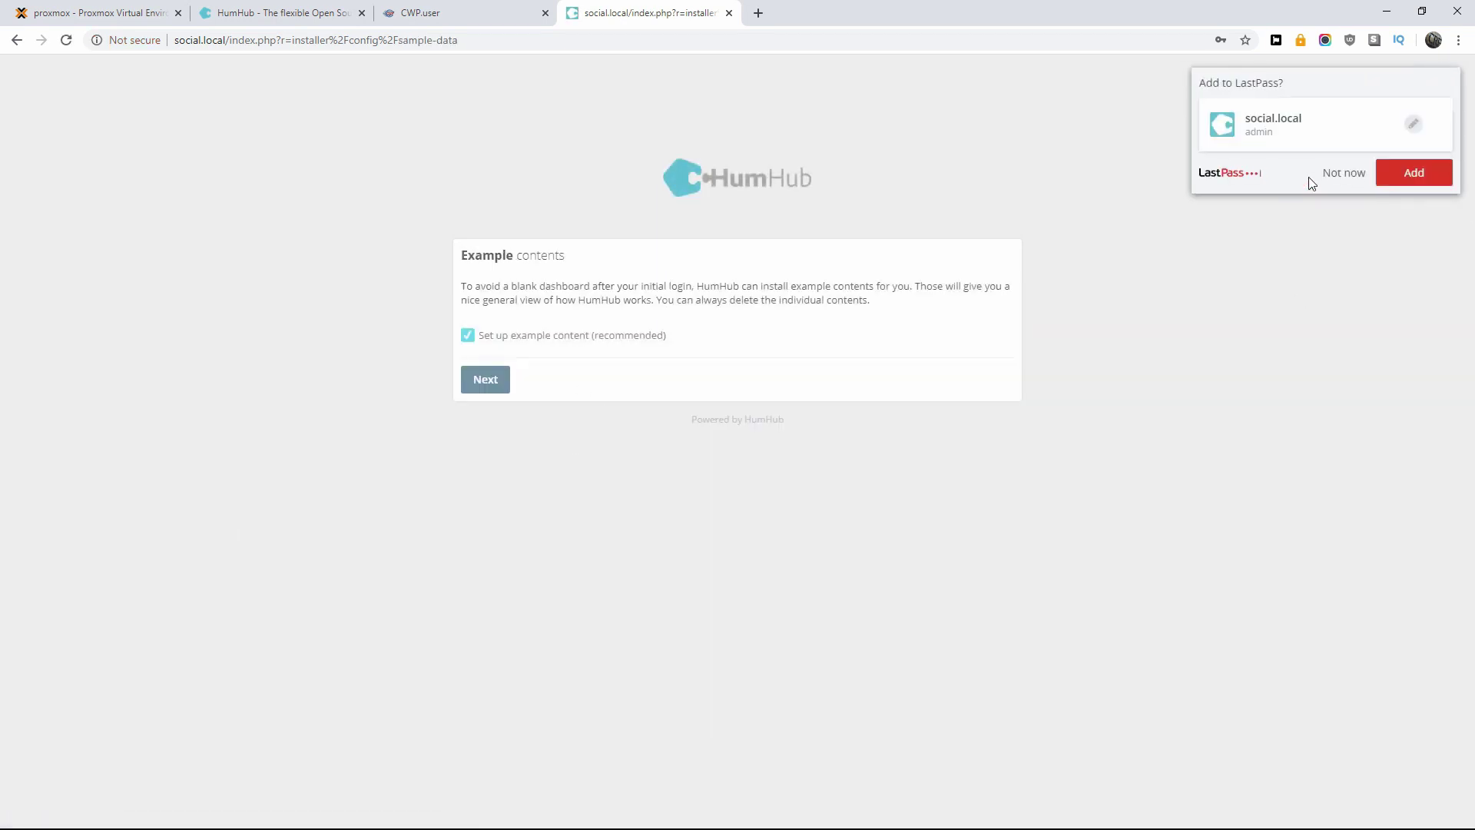
Keep example content enabled, finish the installation and go to the new network.
{"action": "left_click", "coordinate": [1312, 179]}
{"action": "left_click", "coordinate": [488, 336]}
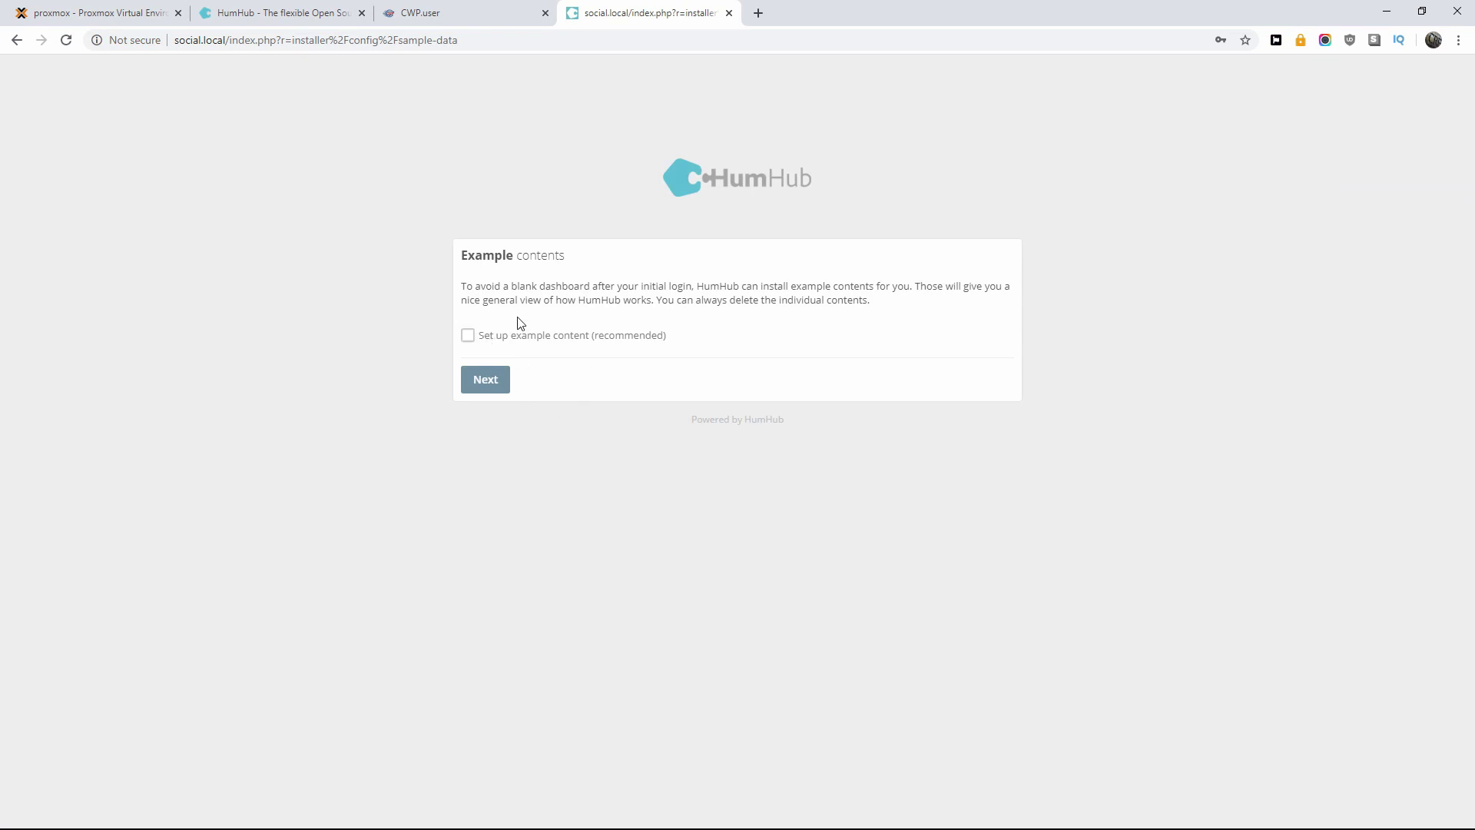
{"action": "left_click", "coordinate": [520, 338]}
{"action": "left_click", "coordinate": [489, 381]}
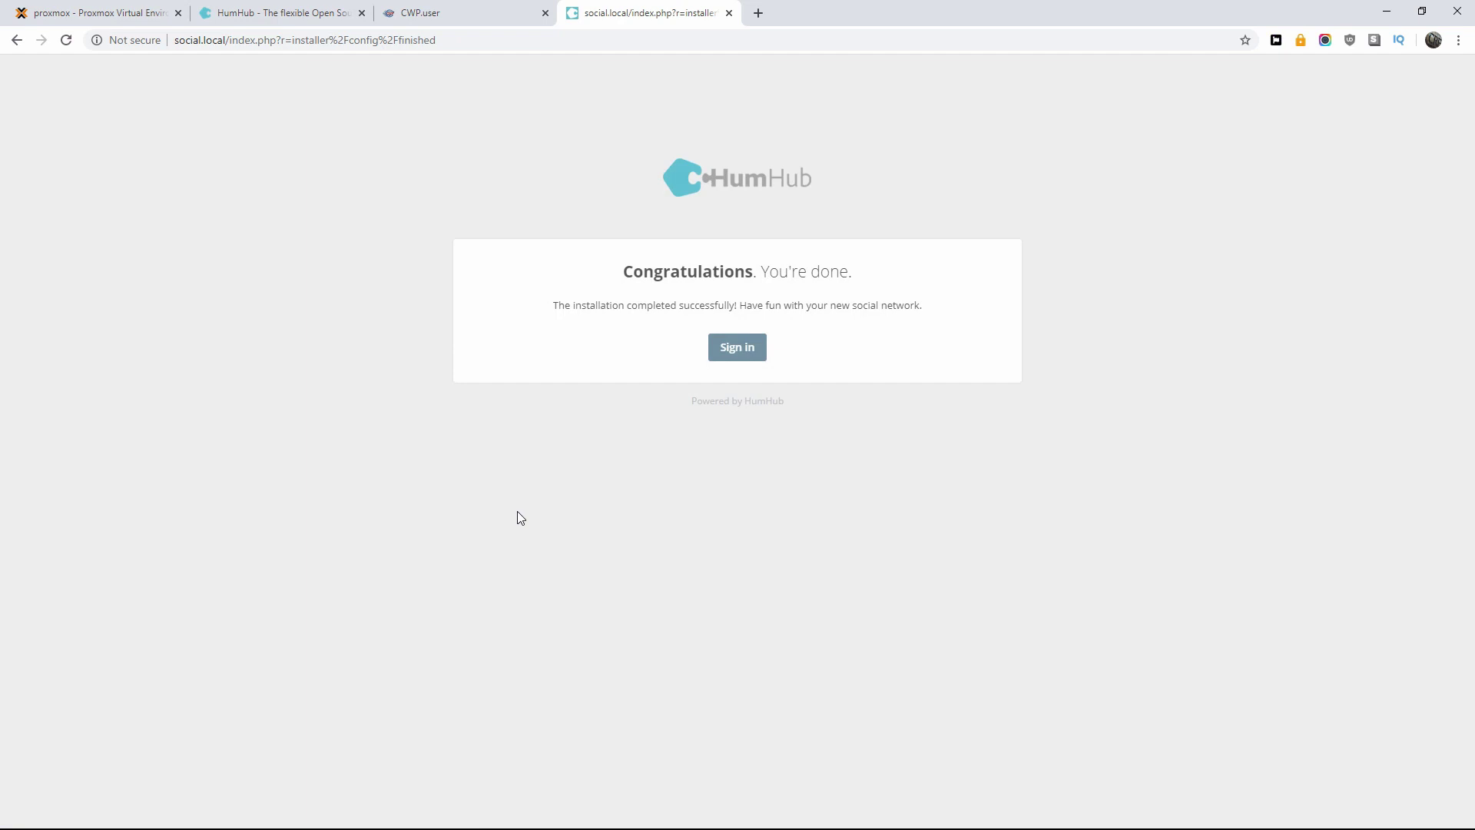
{"action": "left_click", "coordinate": [734, 347]}
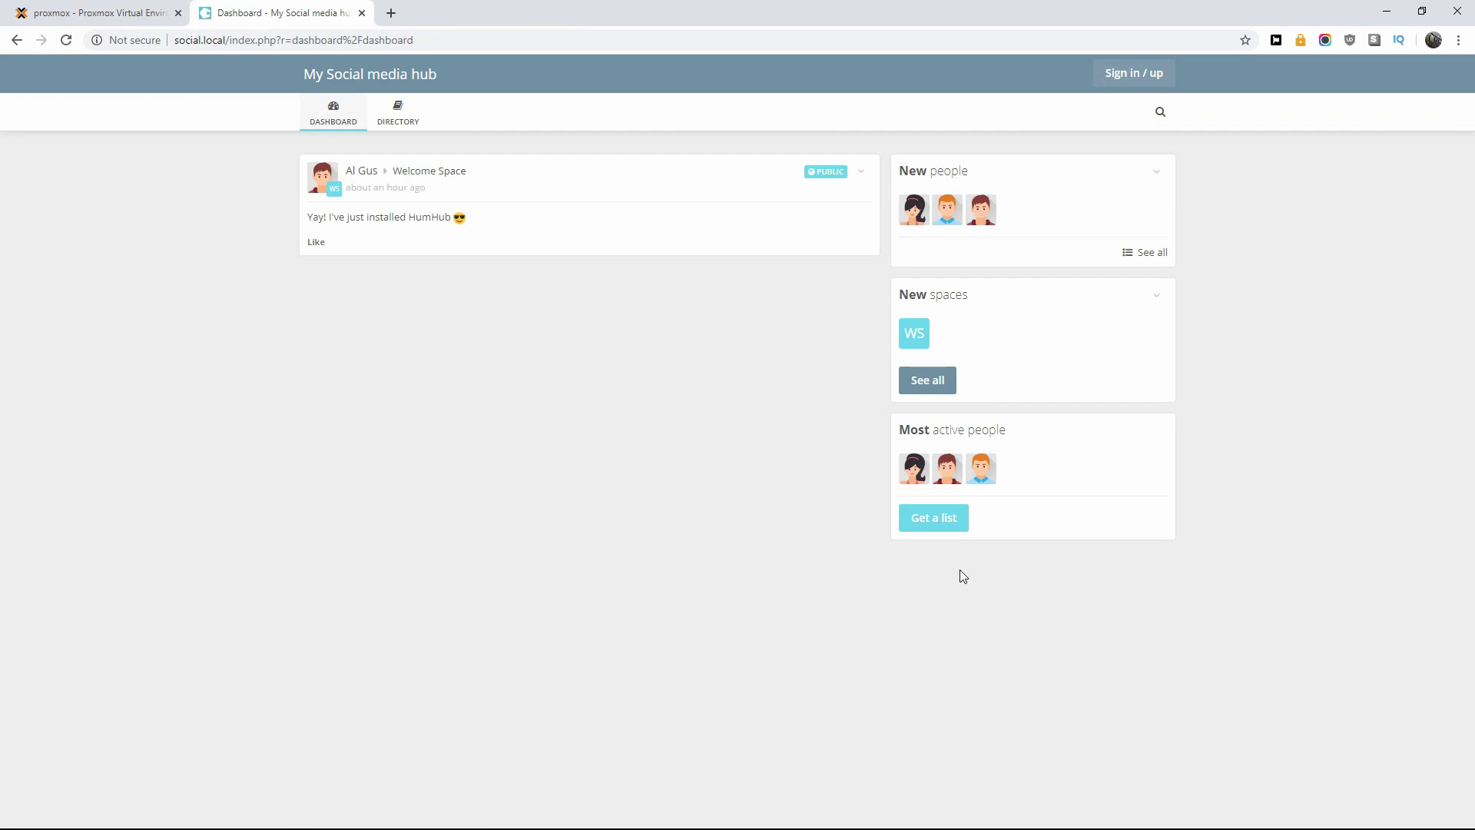
Sign in to My Social media hub with the admin username and password.
{"action": "left_click", "coordinate": [1122, 72]}
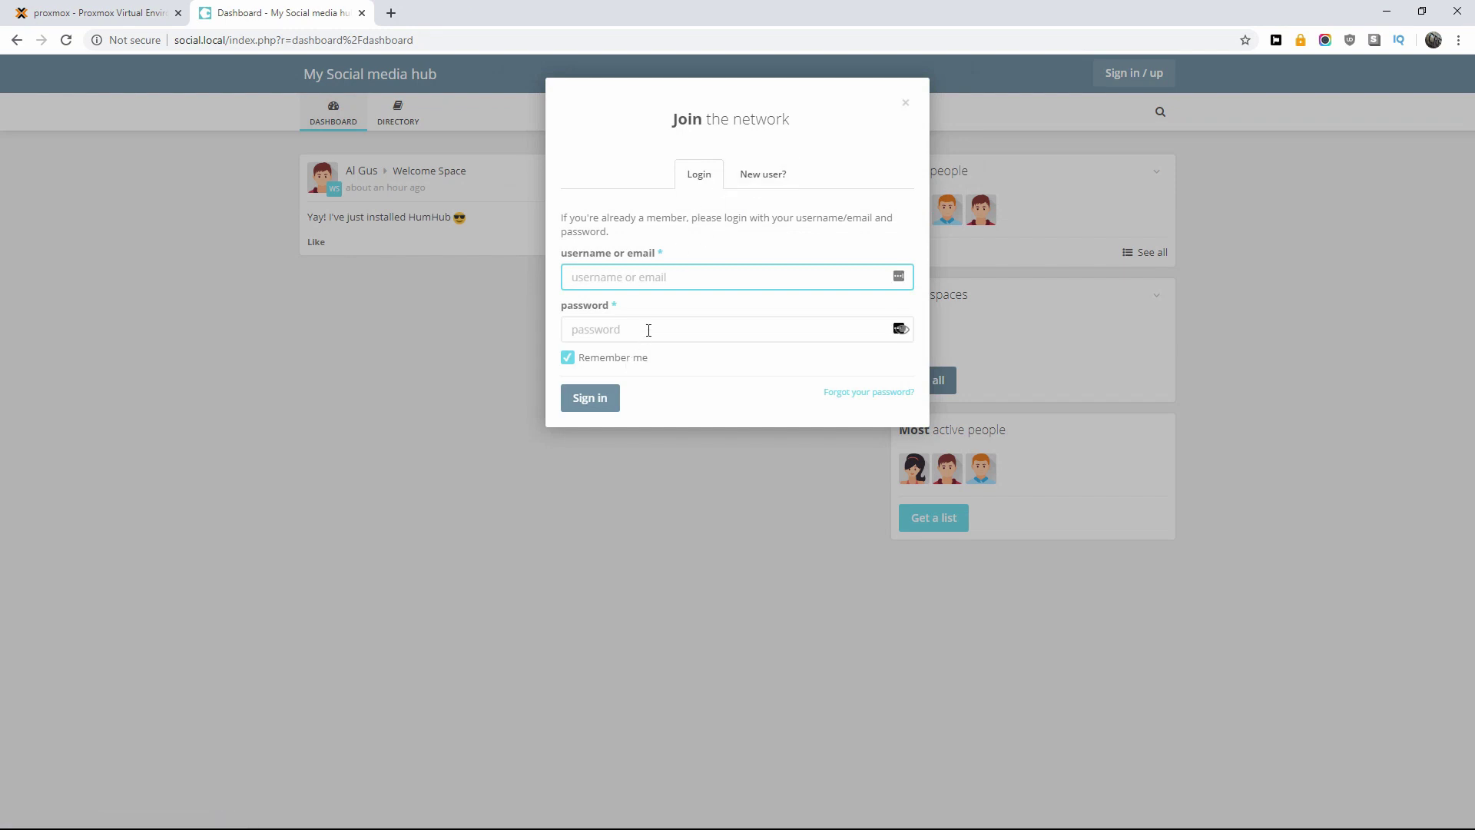
{"action": "left_click", "coordinate": [649, 328]}
{"action": "left_click", "coordinate": [655, 277]}
{"action": "type", "text": "admin"}
{"action": "key", "text": "Tab"}
{"action": "type", "text": "a"}
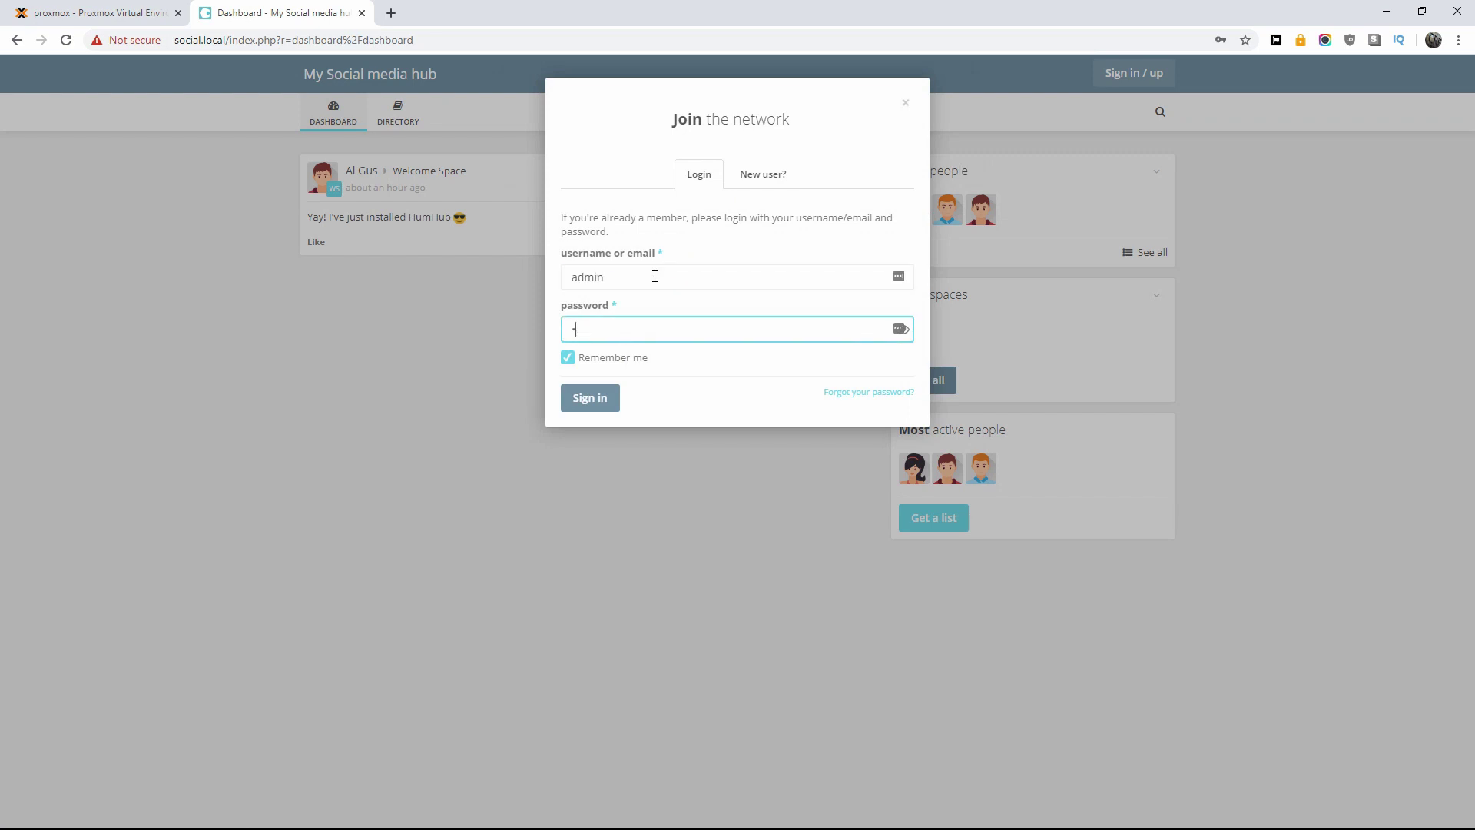
{"action": "key", "text": "Return"}
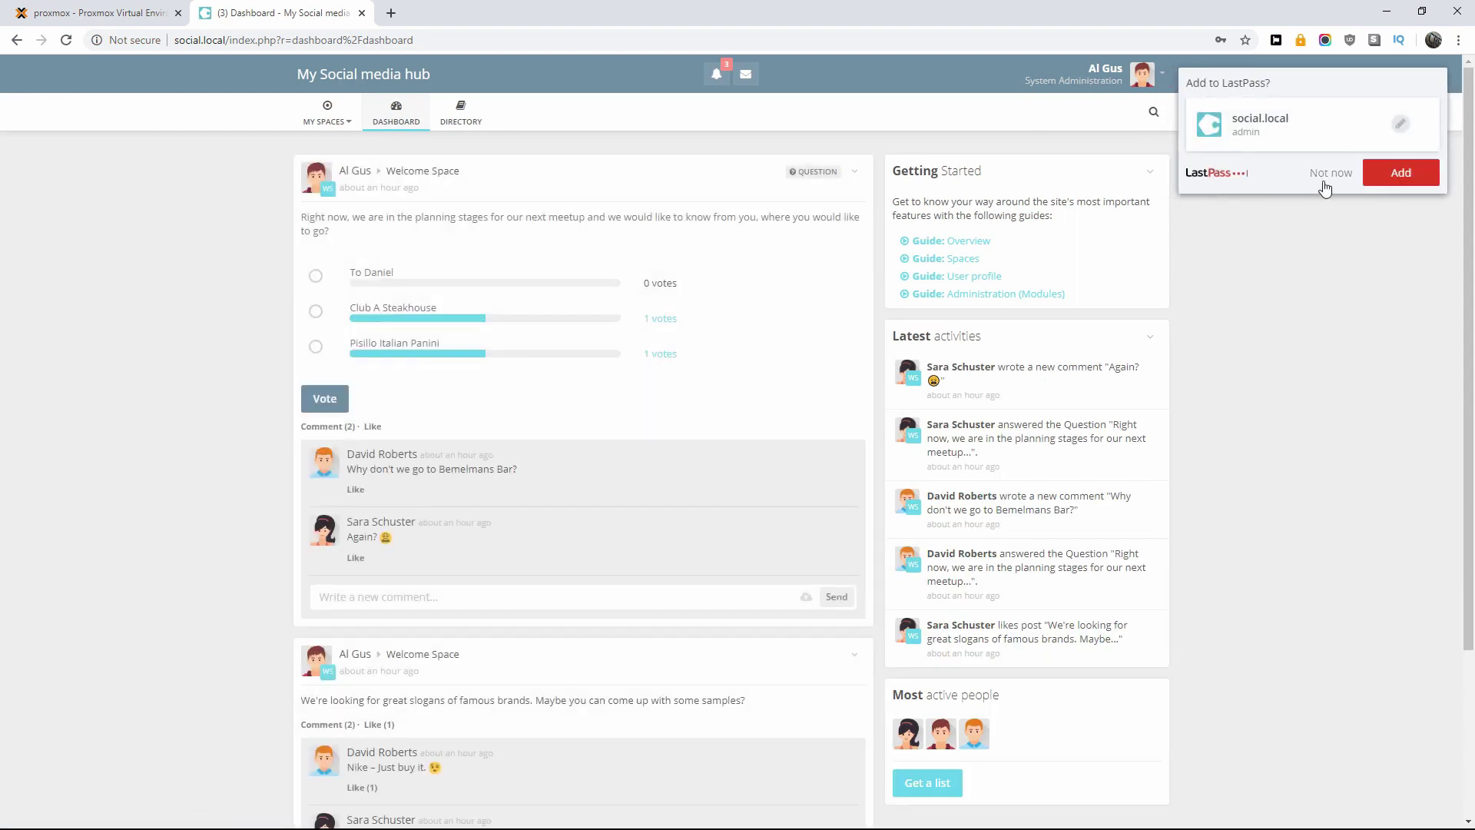
Dismiss LastPass and review the account menu, three new notifications and the empty messages inbox.
{"action": "left_click", "coordinate": [1338, 187]}
{"action": "left_click", "coordinate": [1161, 76]}
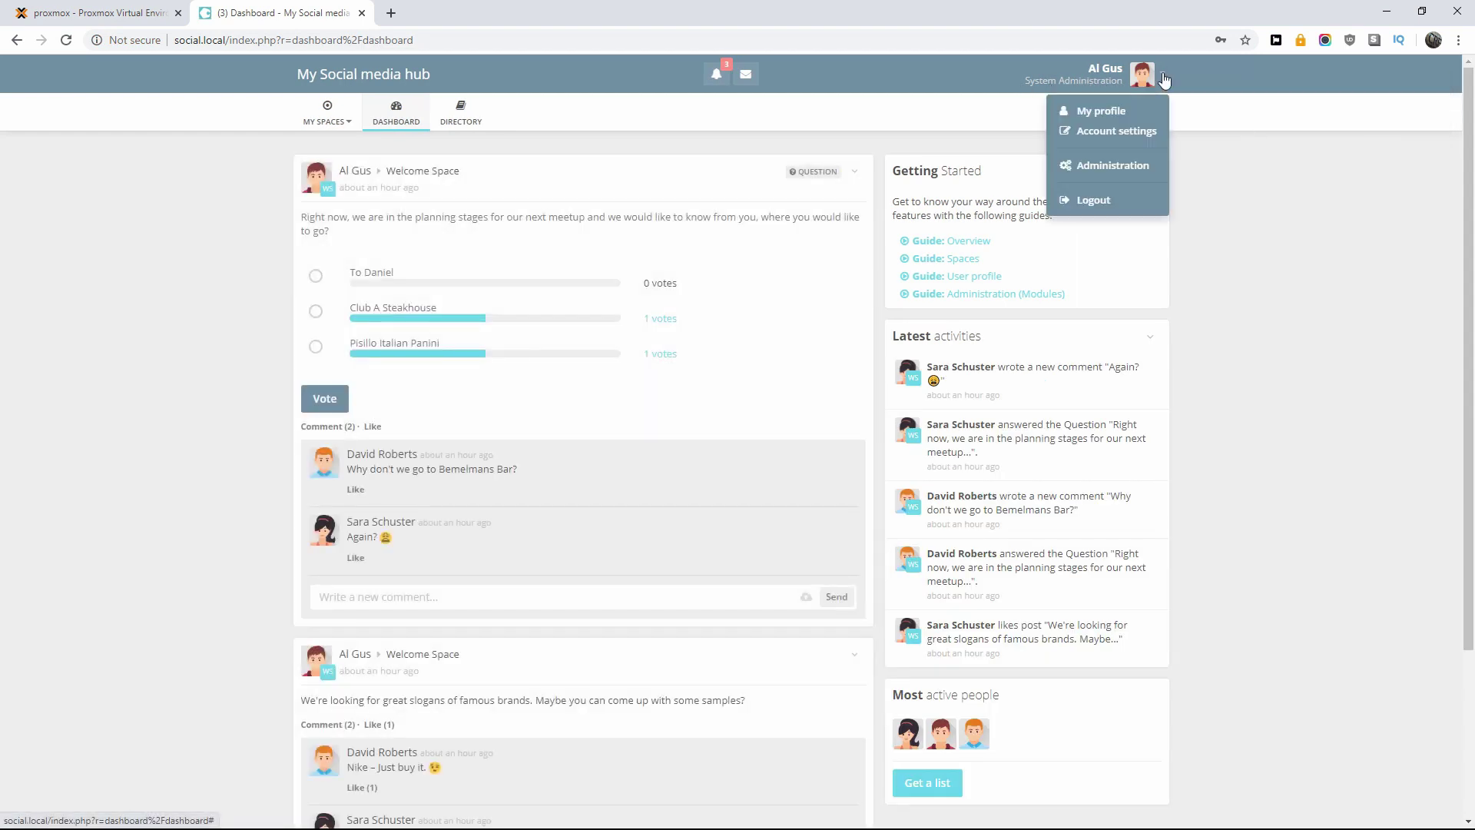
{"action": "left_click", "coordinate": [1277, 429]}
{"action": "scroll", "coordinate": [426, 234], "scroll_direction": "down", "scroll_amount": 3}
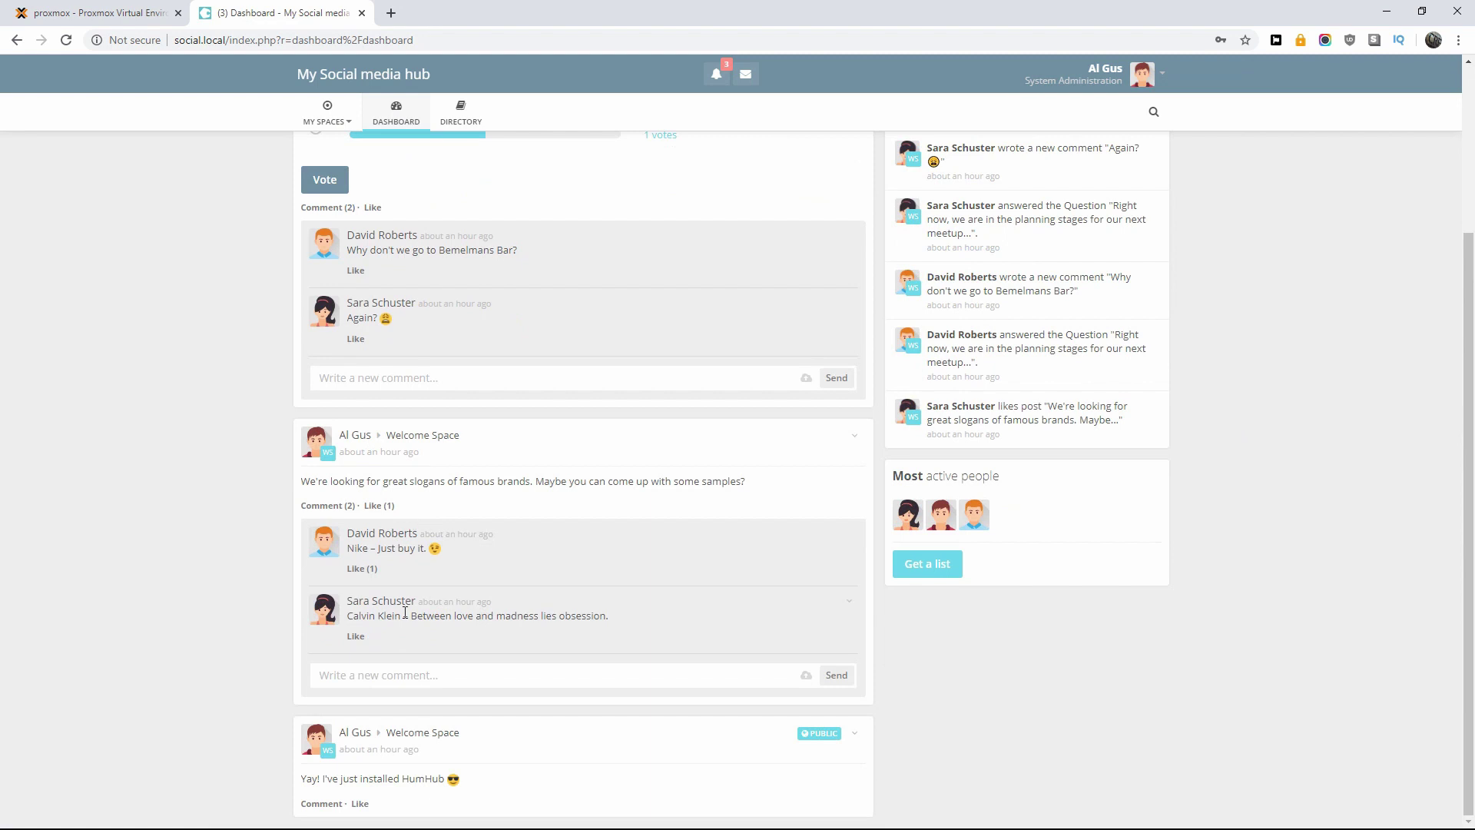
{"action": "scroll", "coordinate": [1055, 718], "scroll_direction": "up", "scroll_amount": 3}
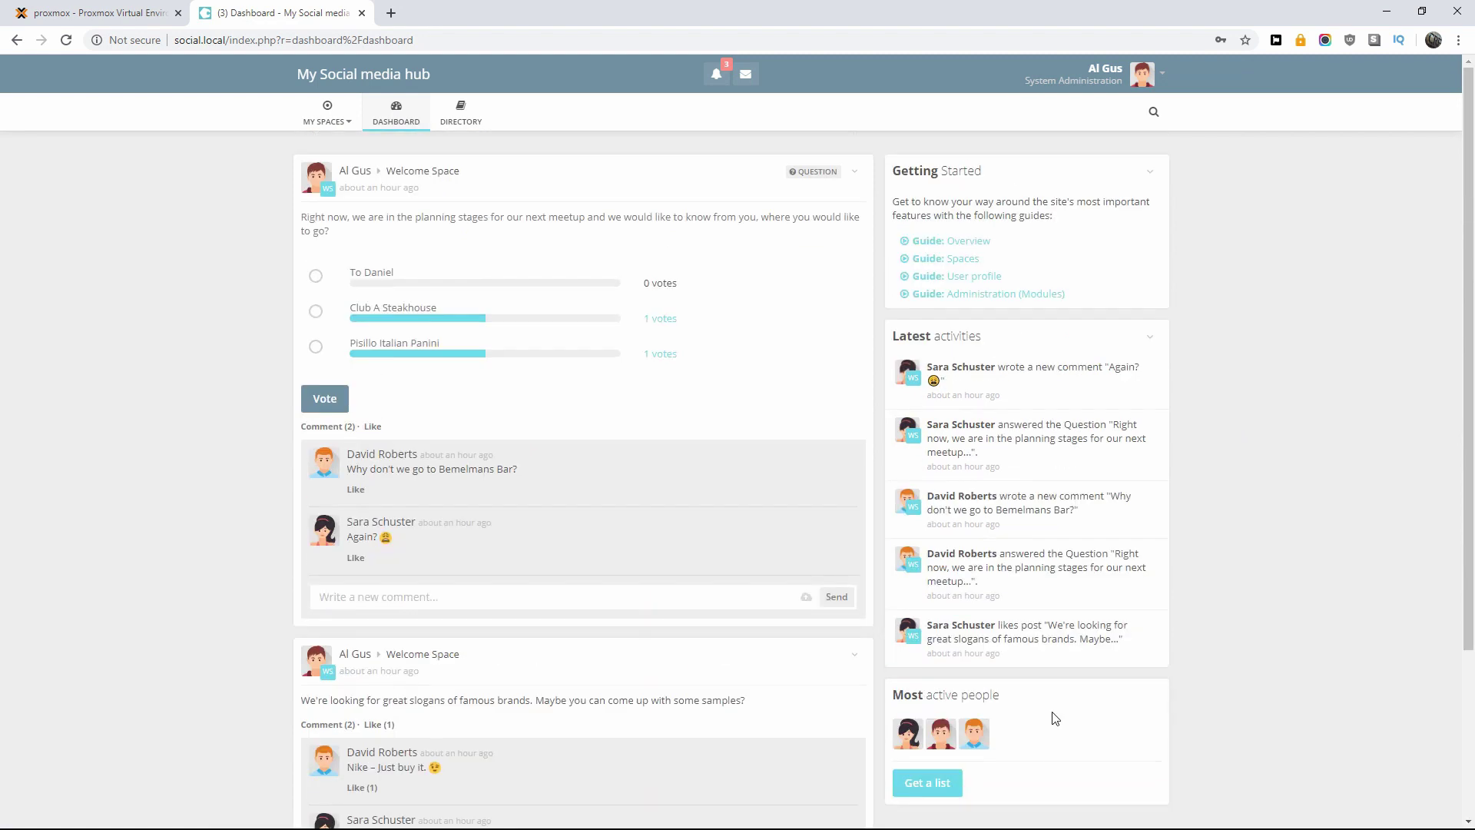
{"action": "left_click", "coordinate": [716, 74]}
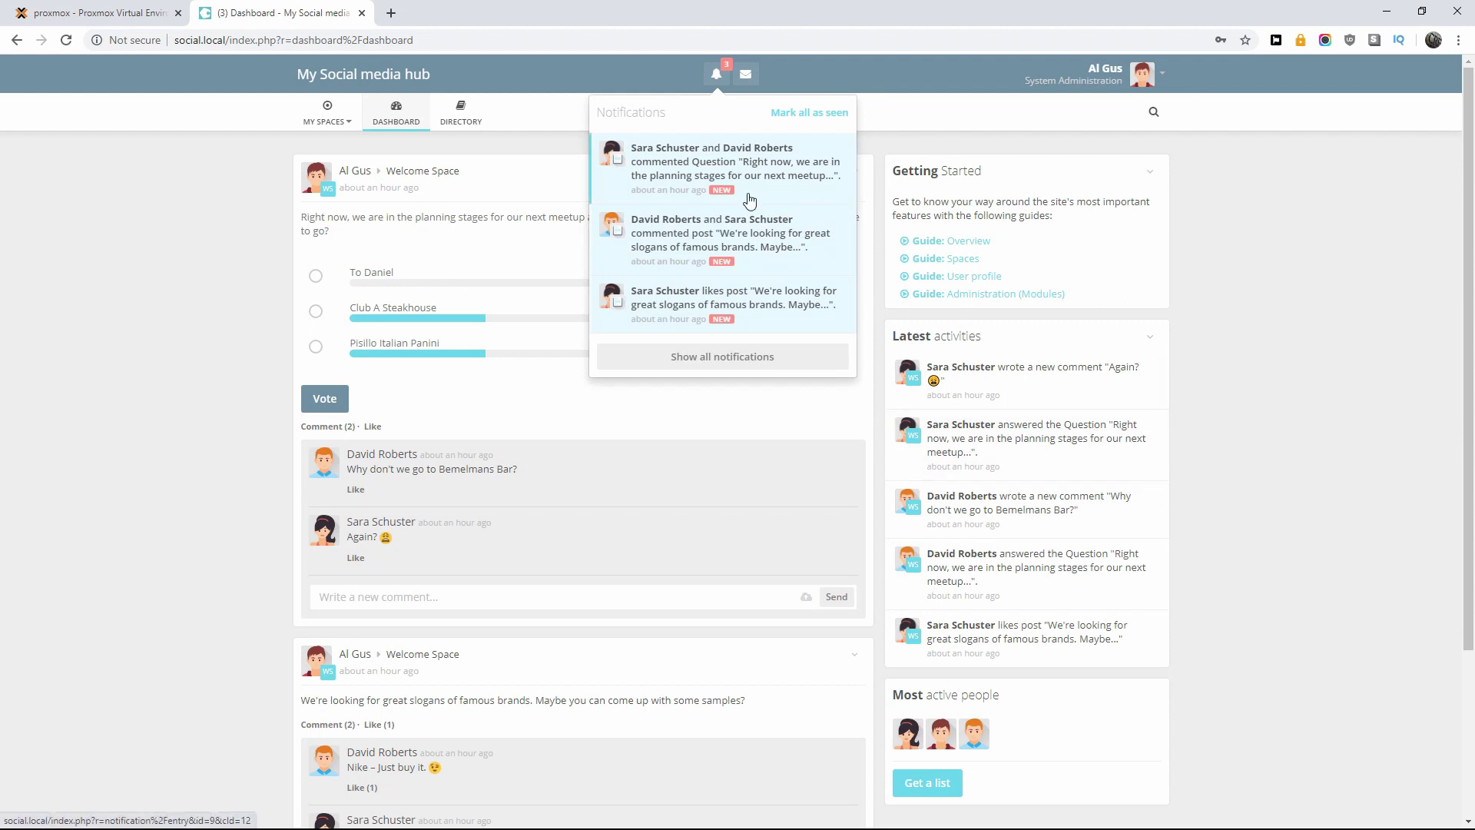
{"action": "left_click", "coordinate": [822, 76]}
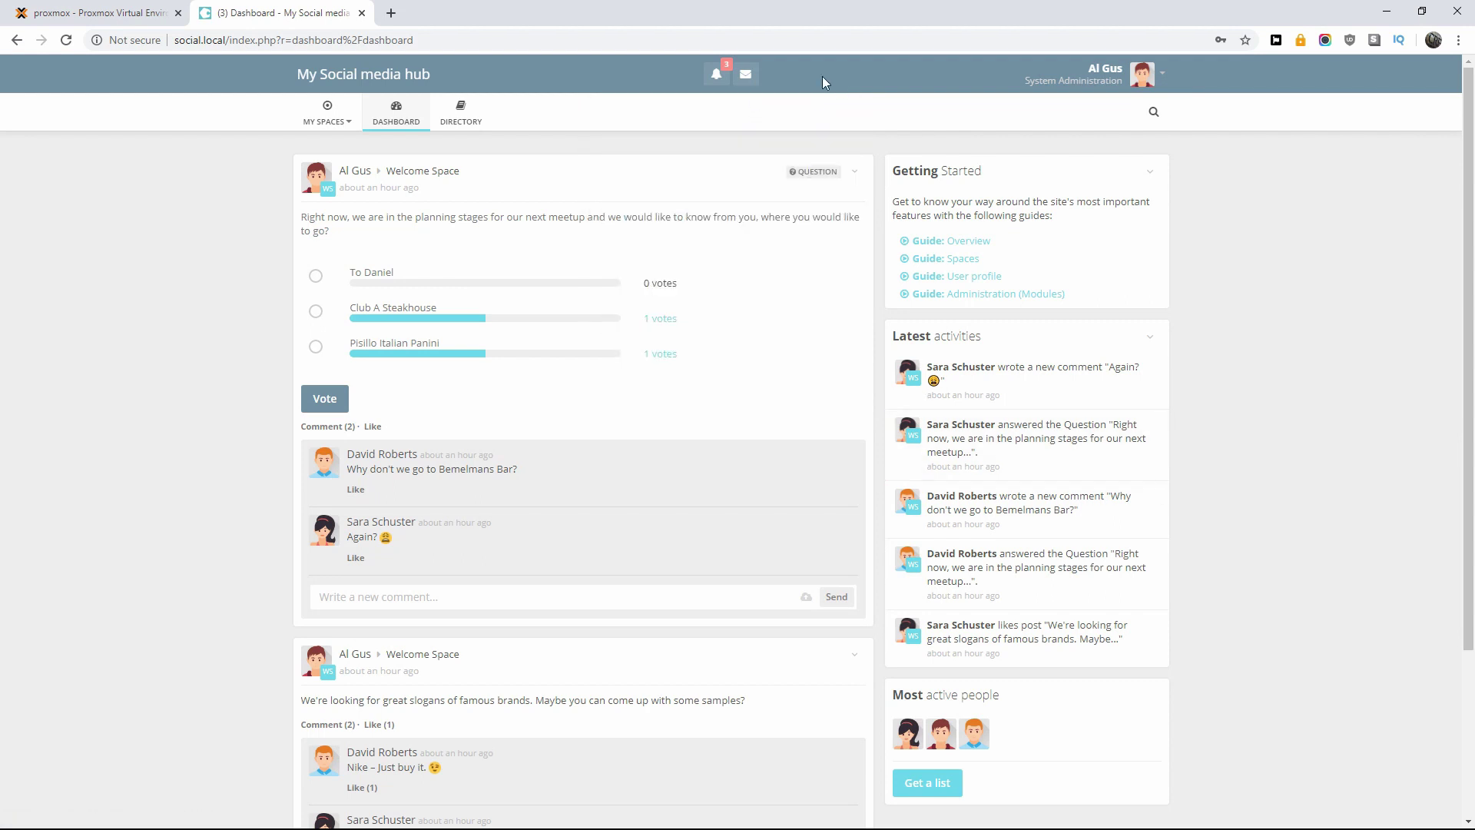
{"action": "left_click", "coordinate": [743, 86]}
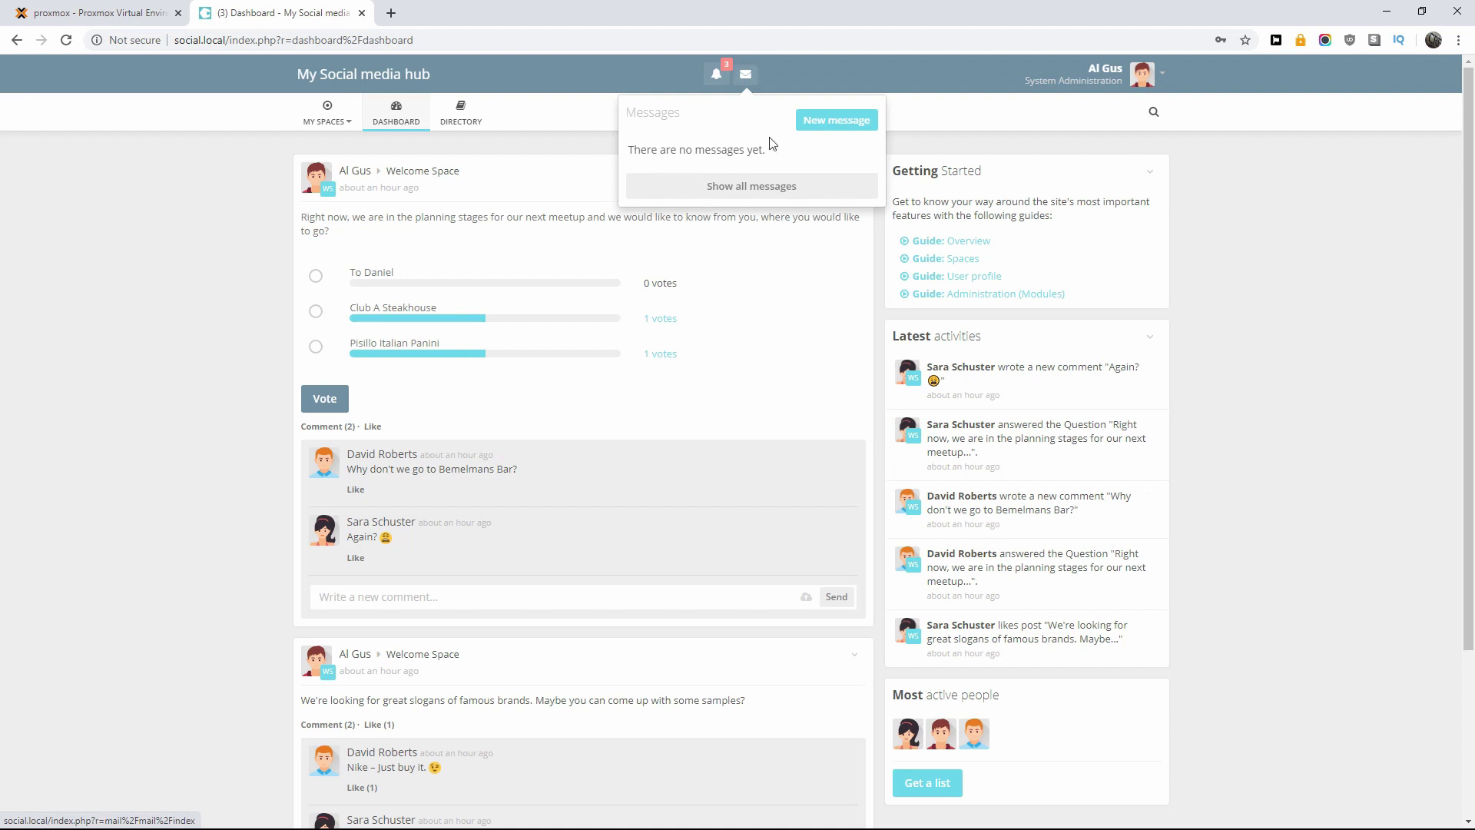
{"action": "left_click", "coordinate": [904, 78]}
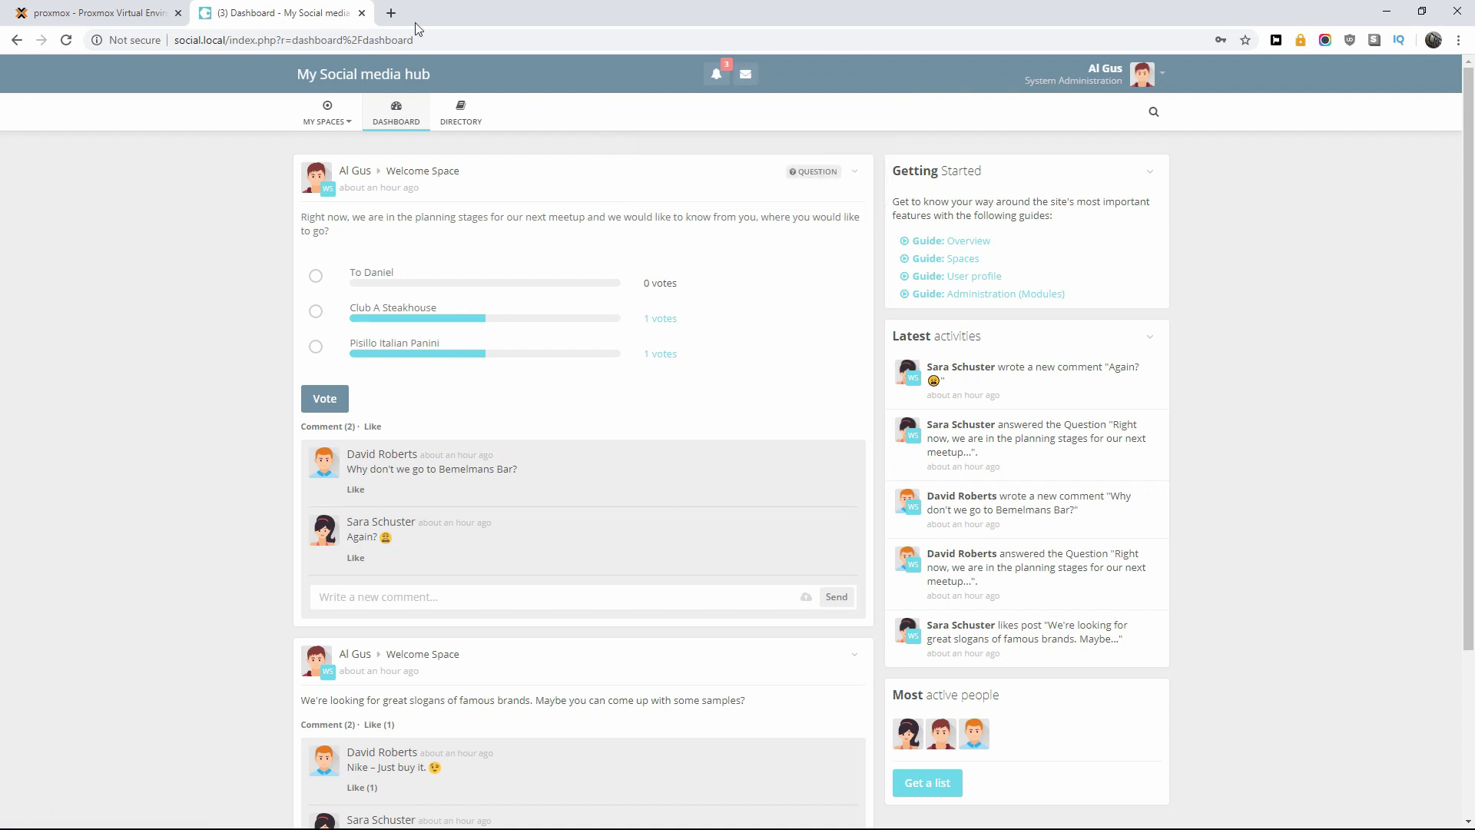
{"action": "left_click", "coordinate": [354, 123]}
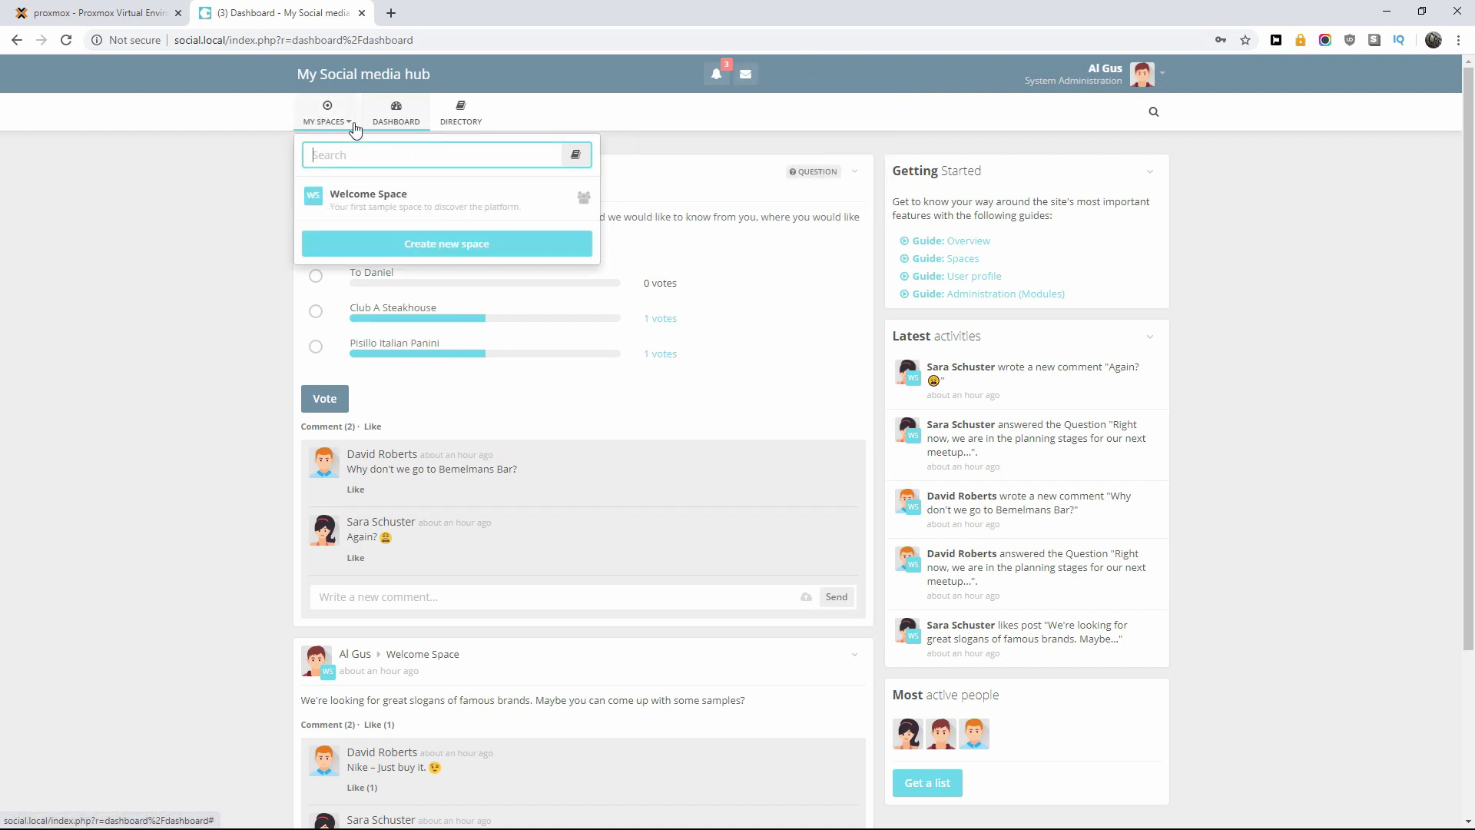
{"action": "left_click", "coordinate": [405, 211]}
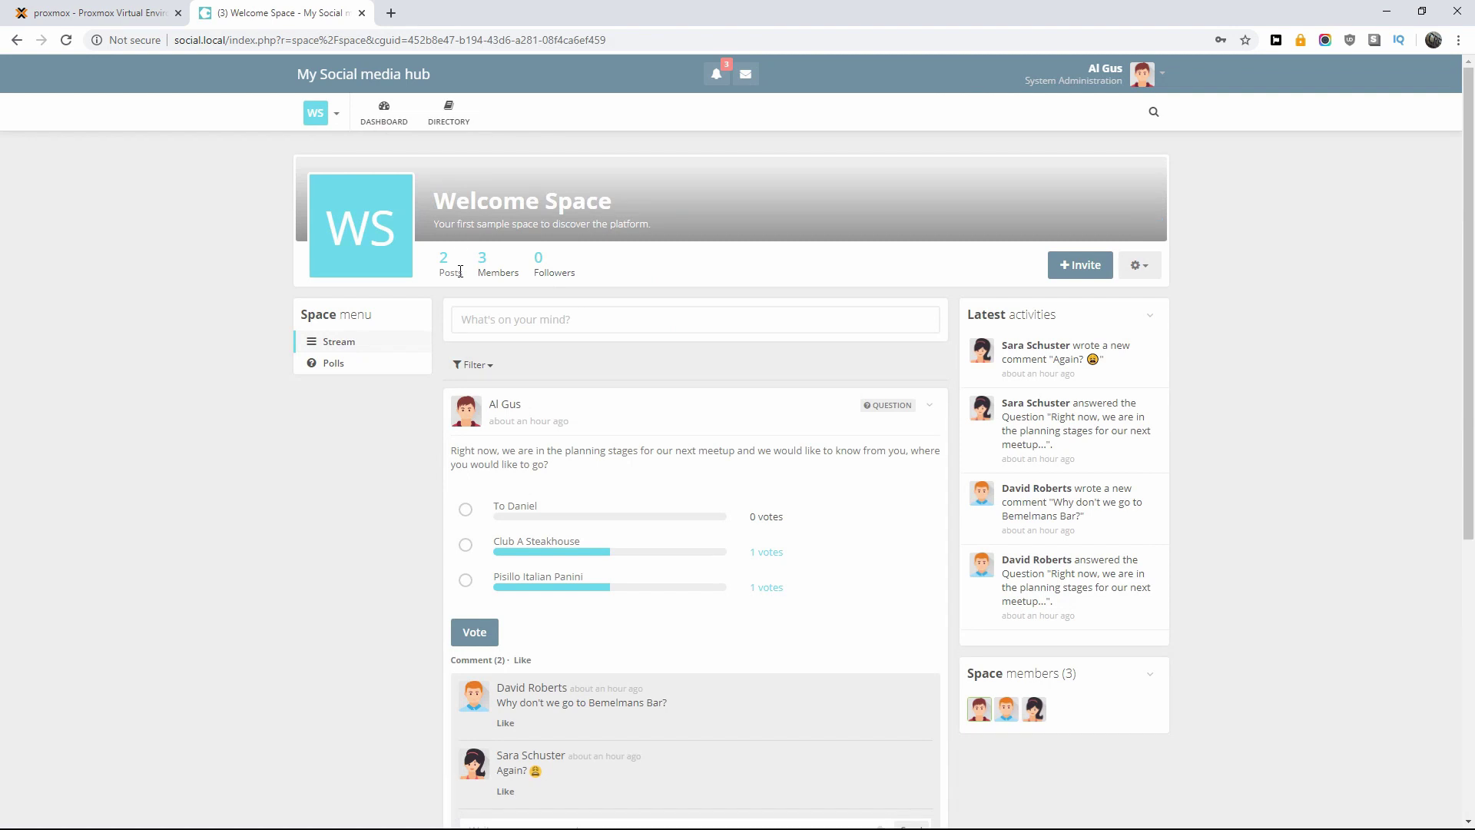
{"action": "scroll", "coordinate": [689, 540], "scroll_direction": "down", "scroll_amount": 5}
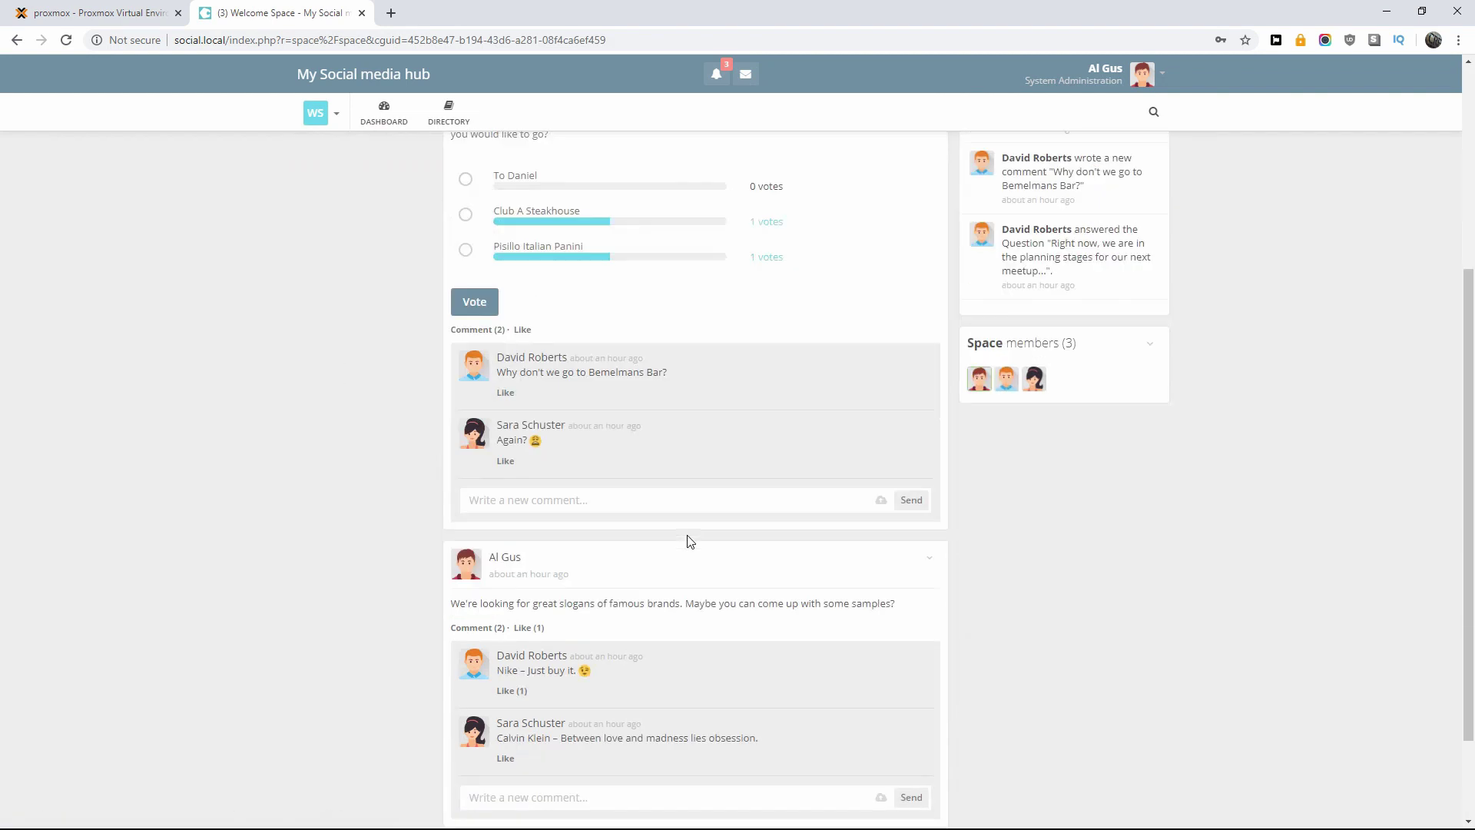
{"action": "scroll", "coordinate": [687, 544], "scroll_direction": "up", "scroll_amount": 5}
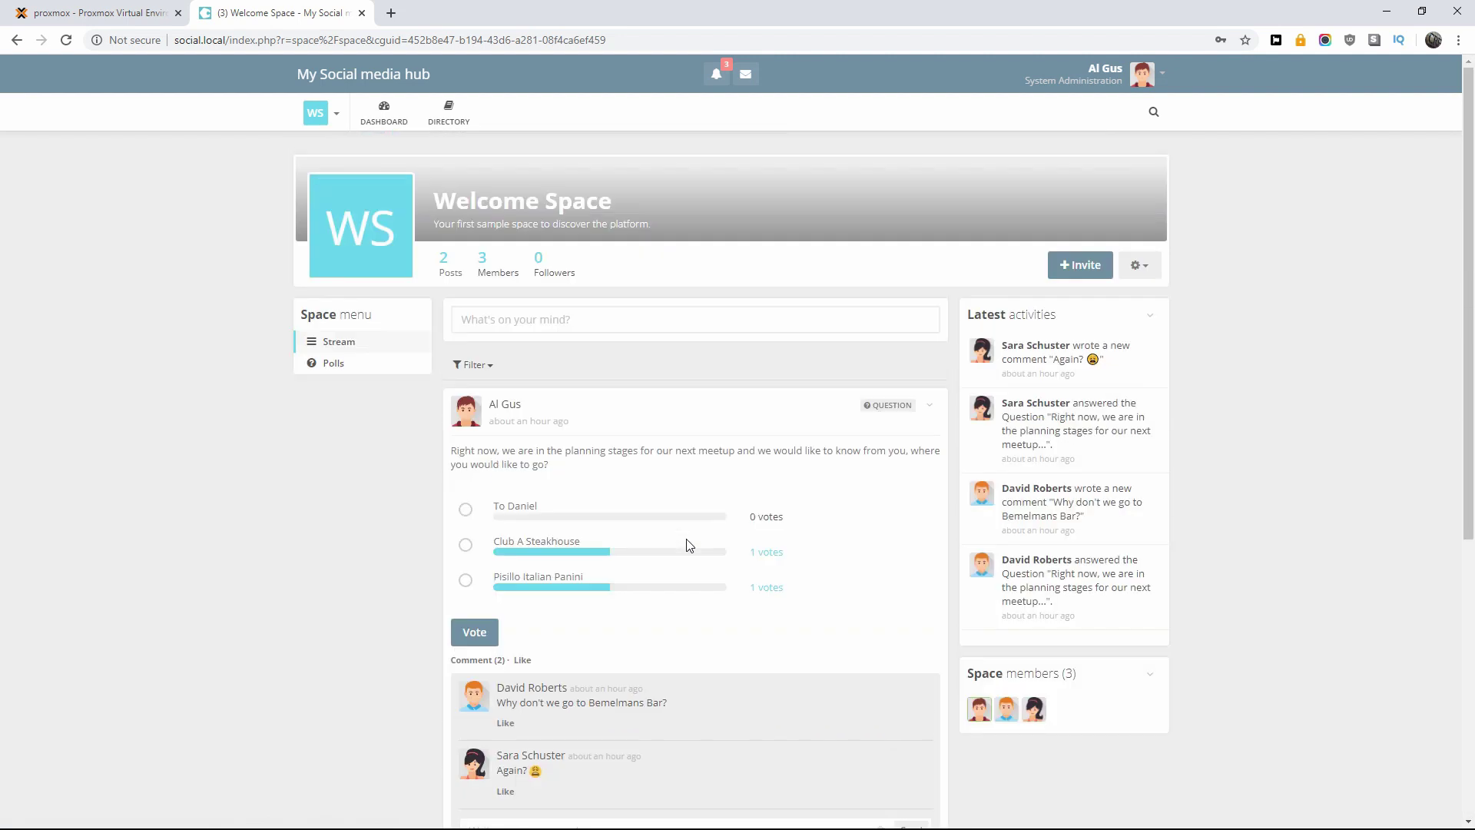
{"action": "left_click", "coordinate": [326, 116]}
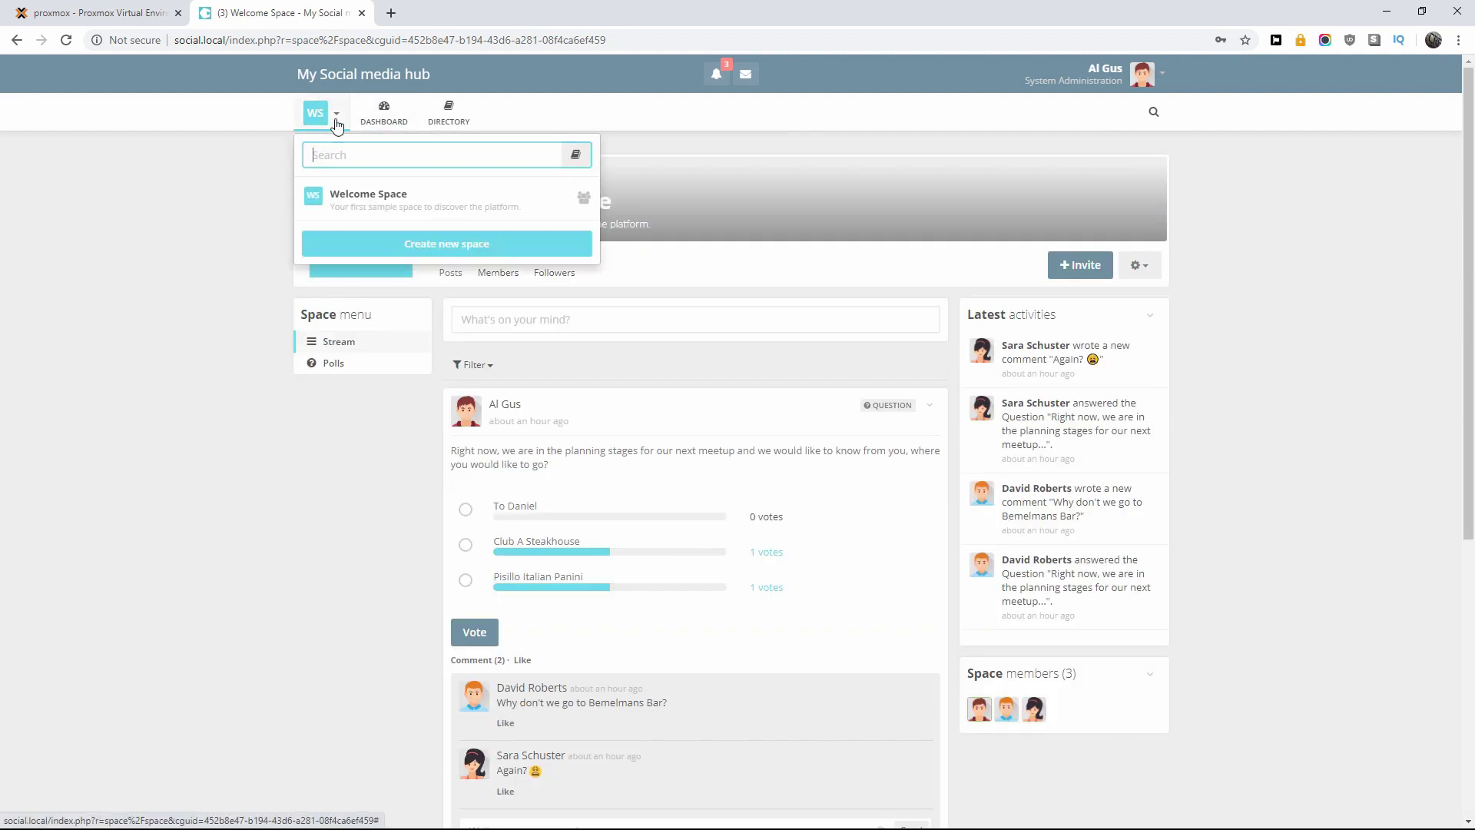
{"action": "left_click", "coordinate": [444, 246]}
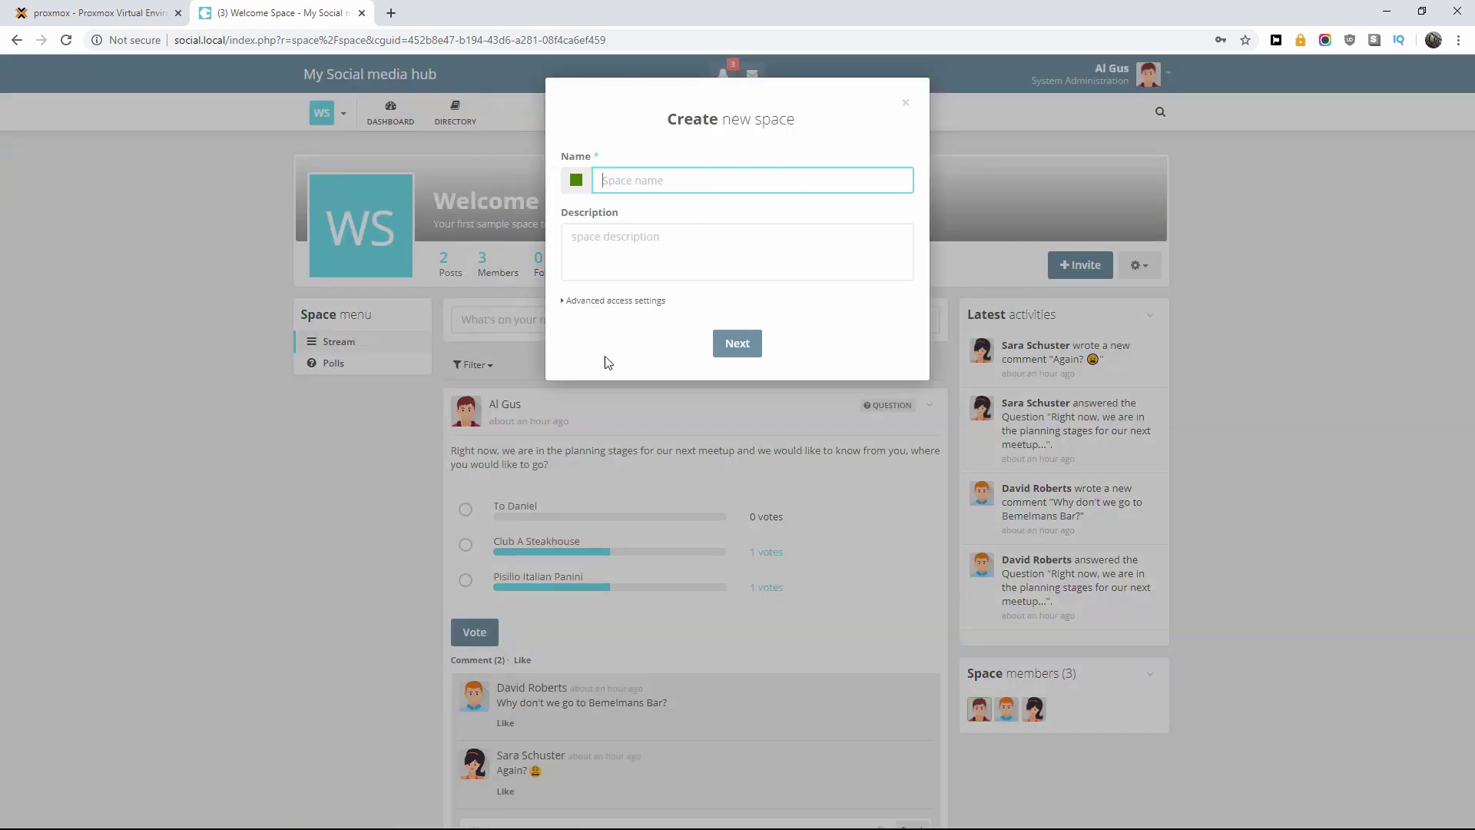
{"action": "left_click", "coordinate": [905, 103]}
{"action": "left_click", "coordinate": [399, 119]}
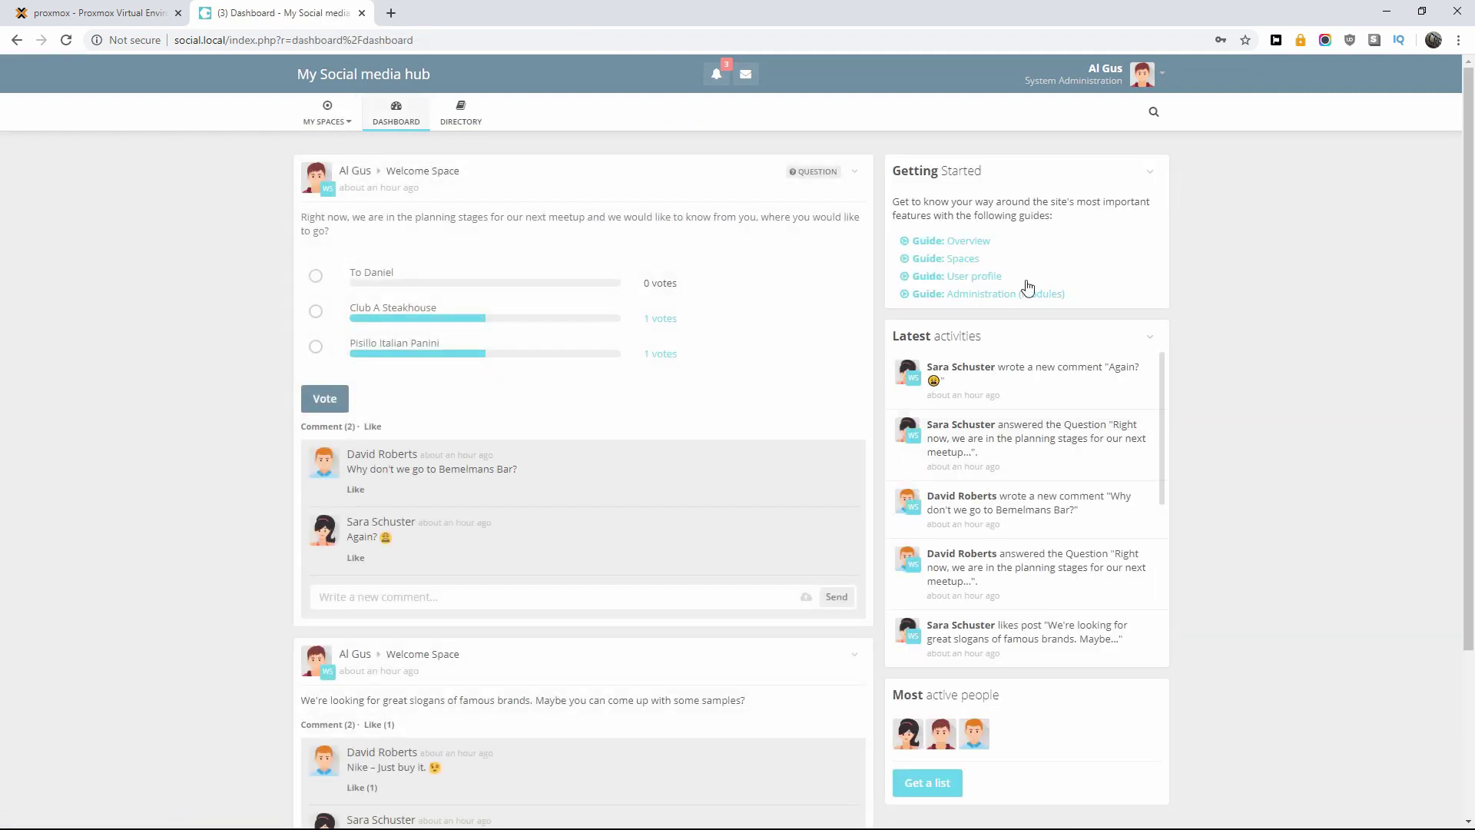
Browse the Member directory, Spaces directory and User profile posts feed, then open site-wide search.
{"action": "left_click", "coordinate": [855, 174]}
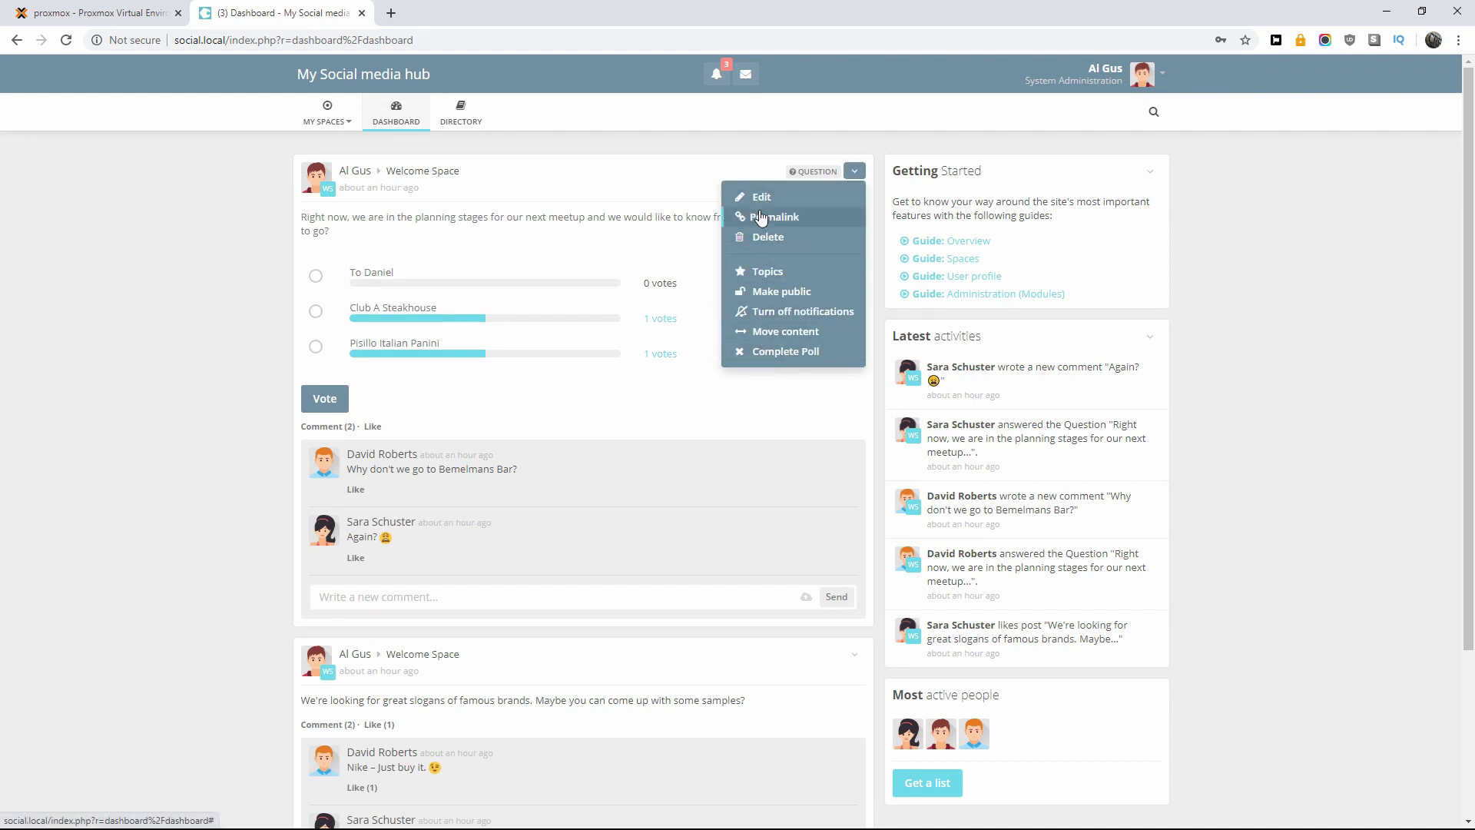
{"action": "left_click", "coordinate": [462, 117]}
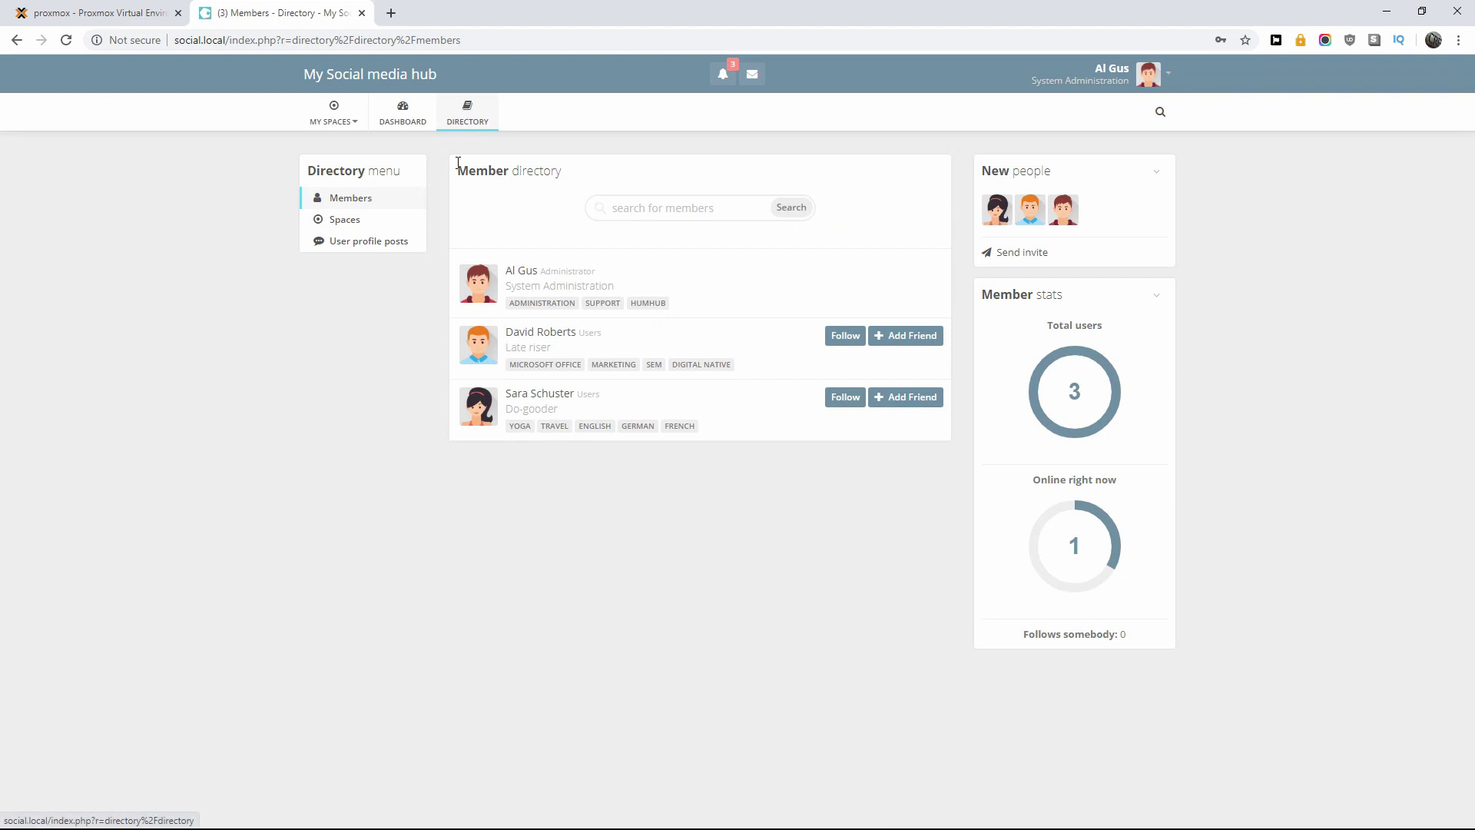
{"action": "left_click_drag", "start_coordinate": [459, 169], "coordinate": [565, 171]}
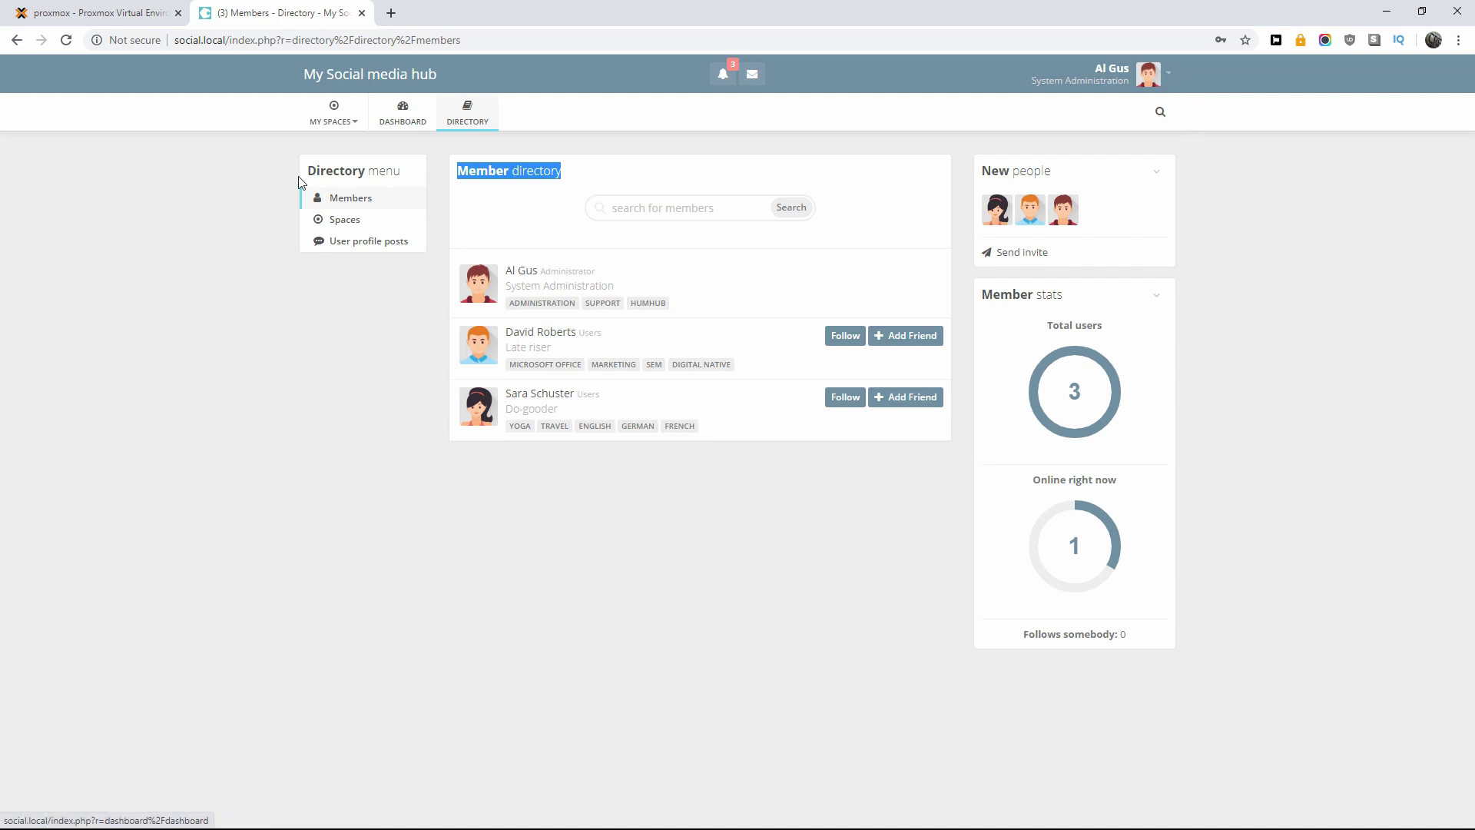
{"action": "left_click", "coordinate": [344, 222]}
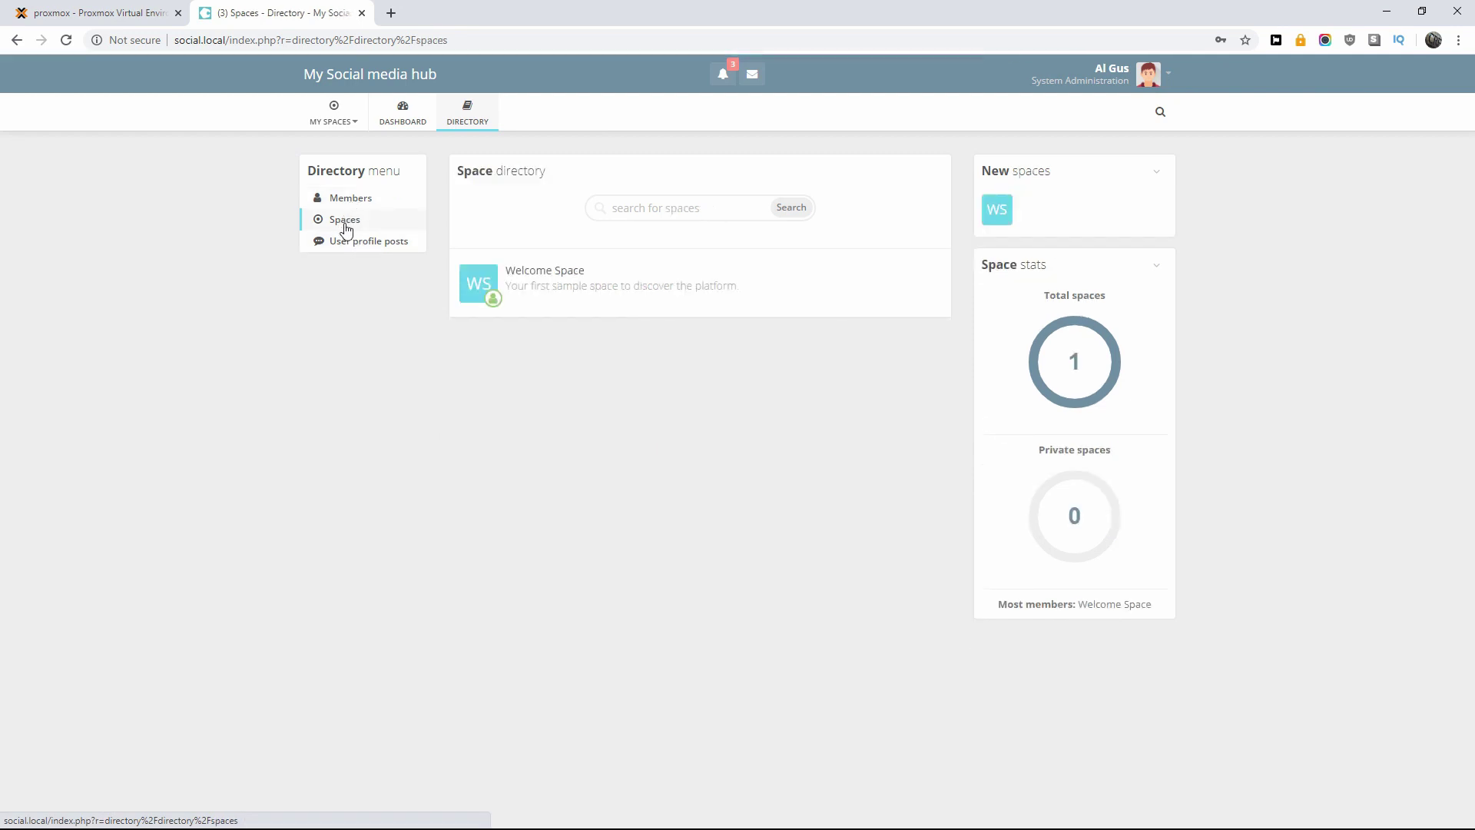
{"action": "left_click", "coordinate": [354, 200]}
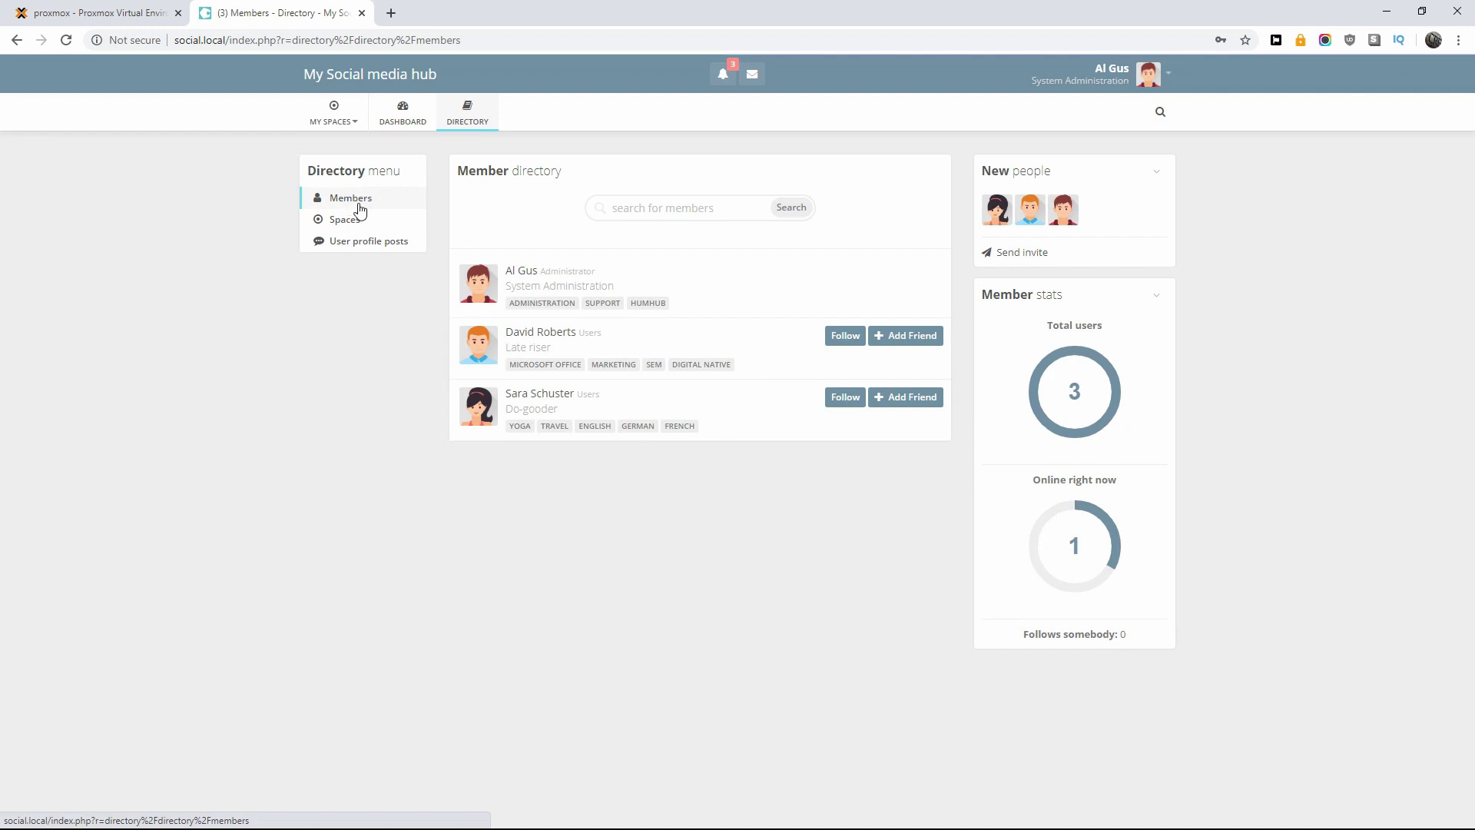
{"action": "left_click", "coordinate": [387, 245]}
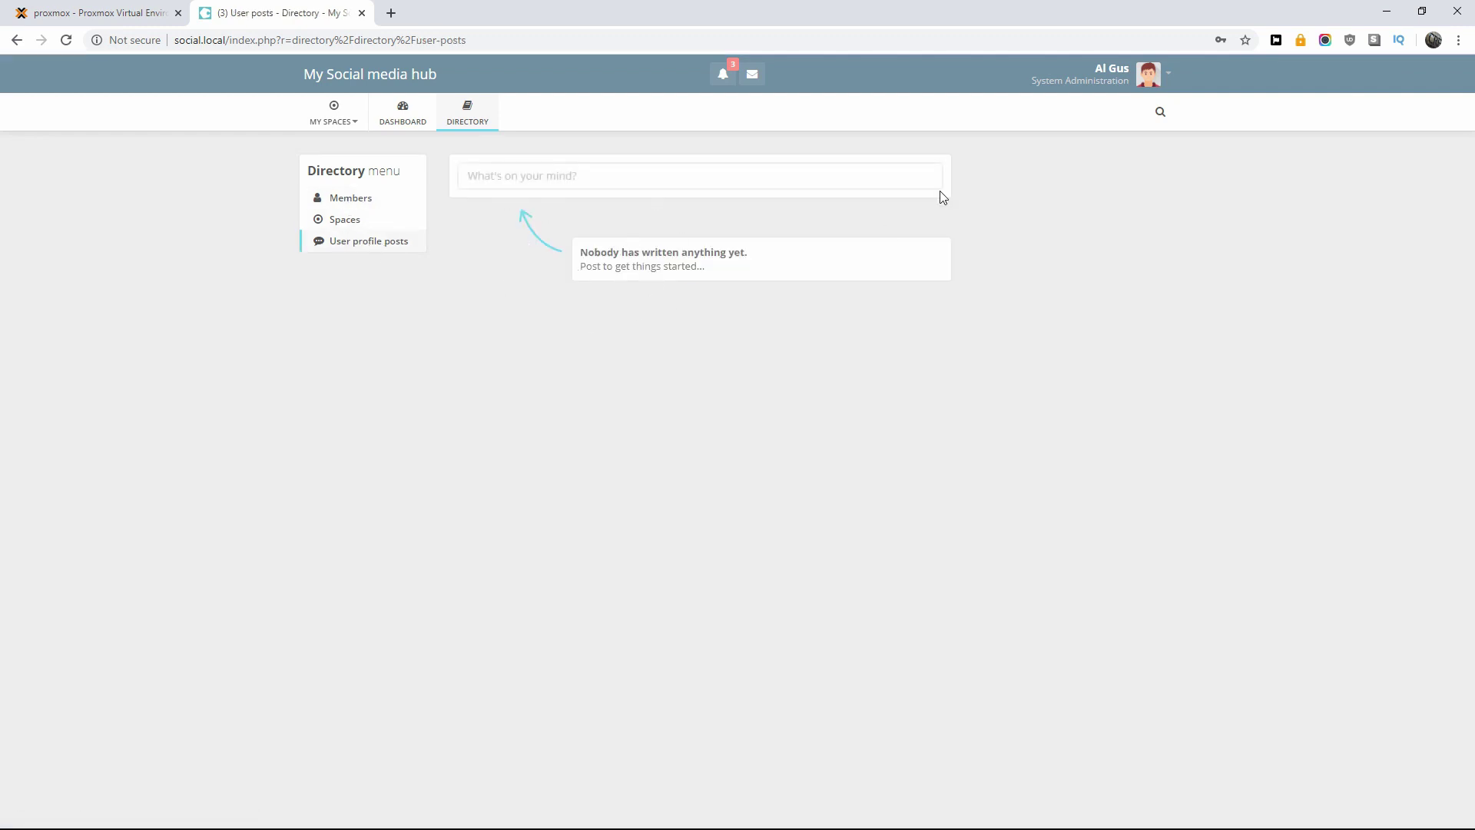
{"action": "left_click", "coordinate": [1160, 113]}
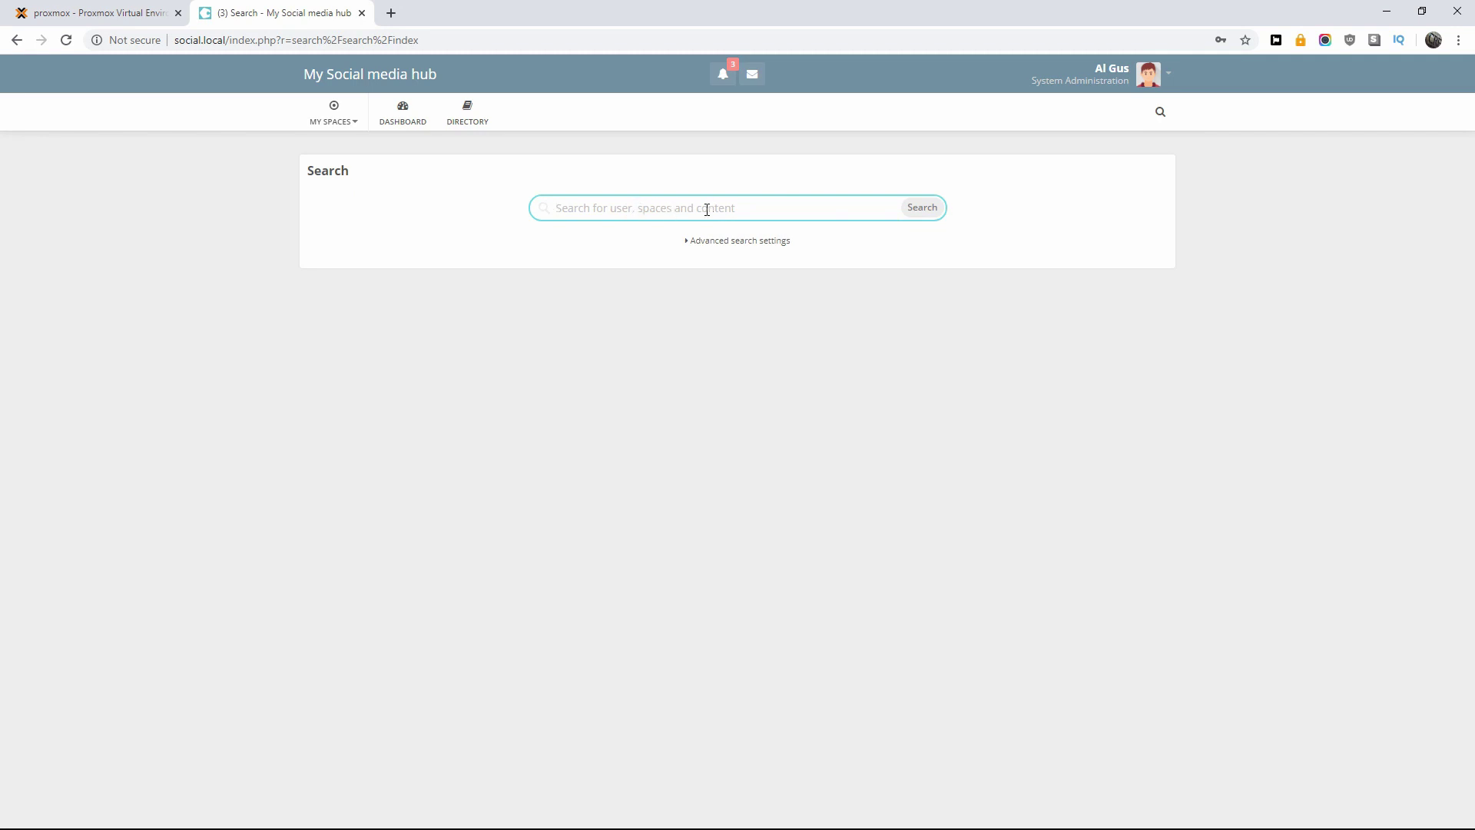
Expand advanced search settings to limit results by space, then open My profile from the avatar menu.
{"action": "left_click", "coordinate": [686, 242]}
{"action": "left_click", "coordinate": [585, 289]}
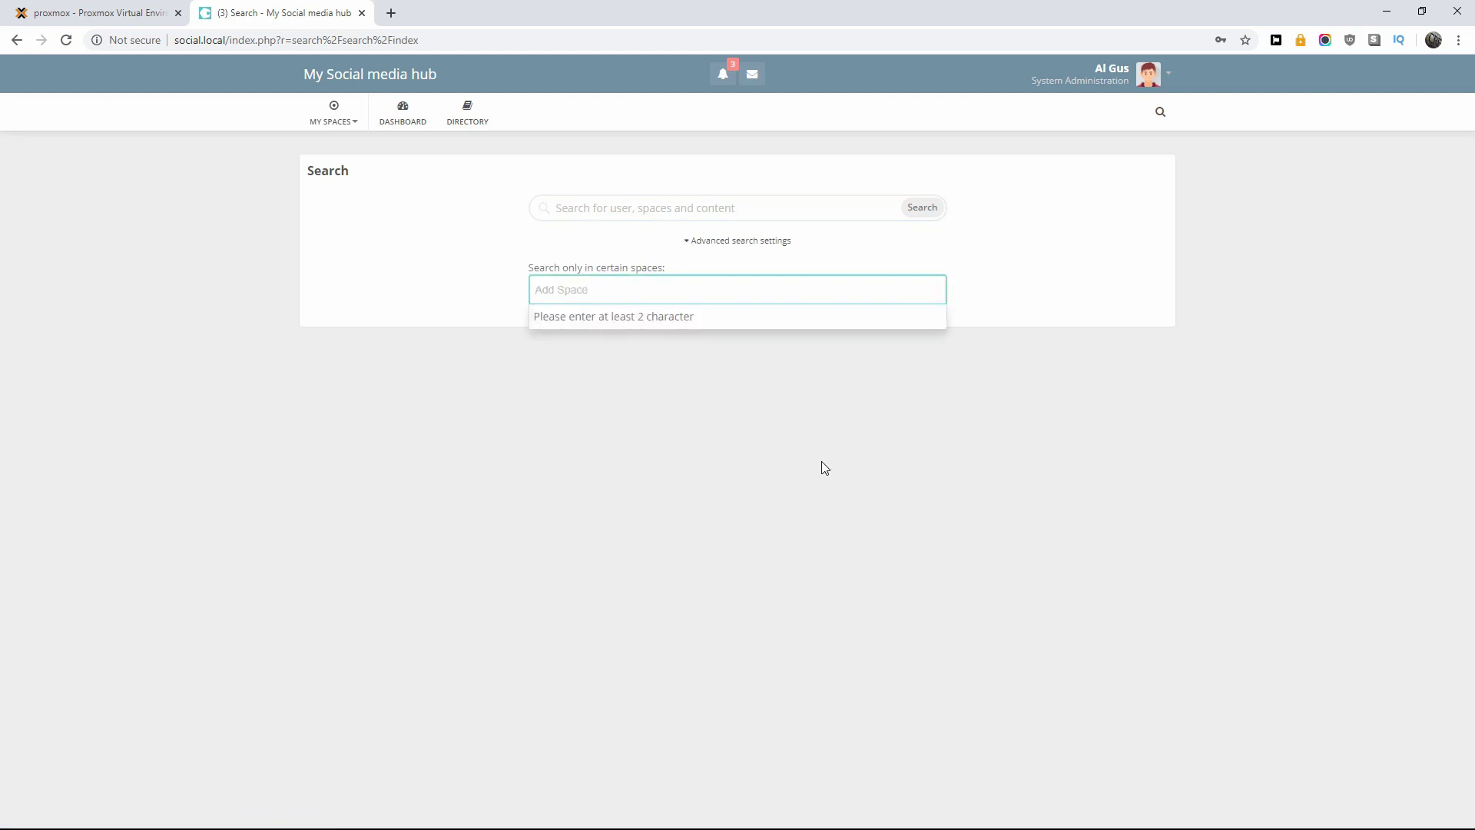
{"action": "left_click", "coordinate": [1169, 80]}
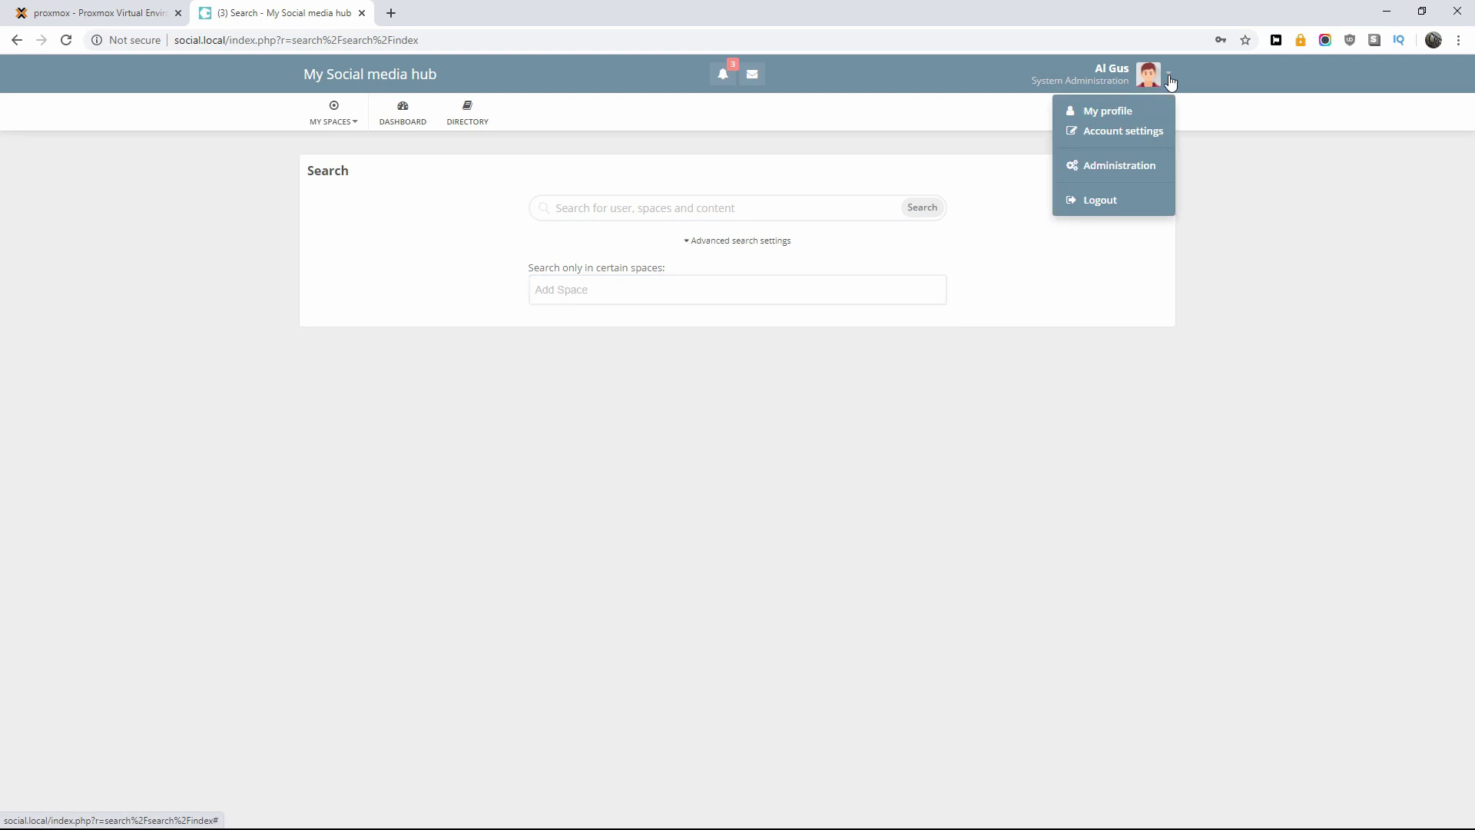
{"action": "left_click", "coordinate": [1105, 113]}
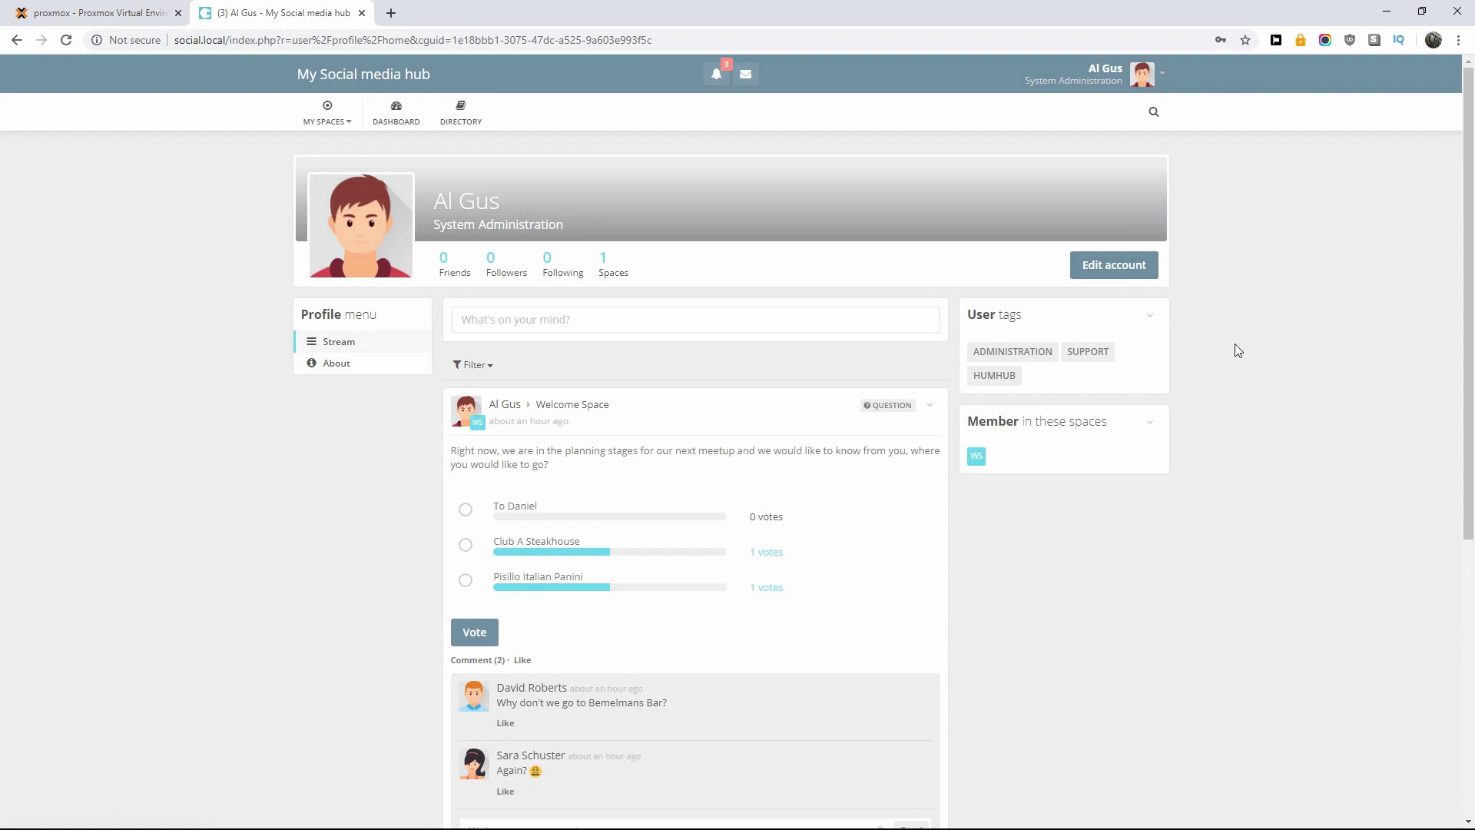
Show the About tab's name and 'System Administration' title details, then open the account menu.
{"action": "scroll", "coordinate": [1234, 344], "scroll_direction": "down", "scroll_amount": 6}
{"action": "scroll", "coordinate": [1235, 344], "scroll_direction": "up", "scroll_amount": 6}
{"action": "left_click", "coordinate": [339, 369]}
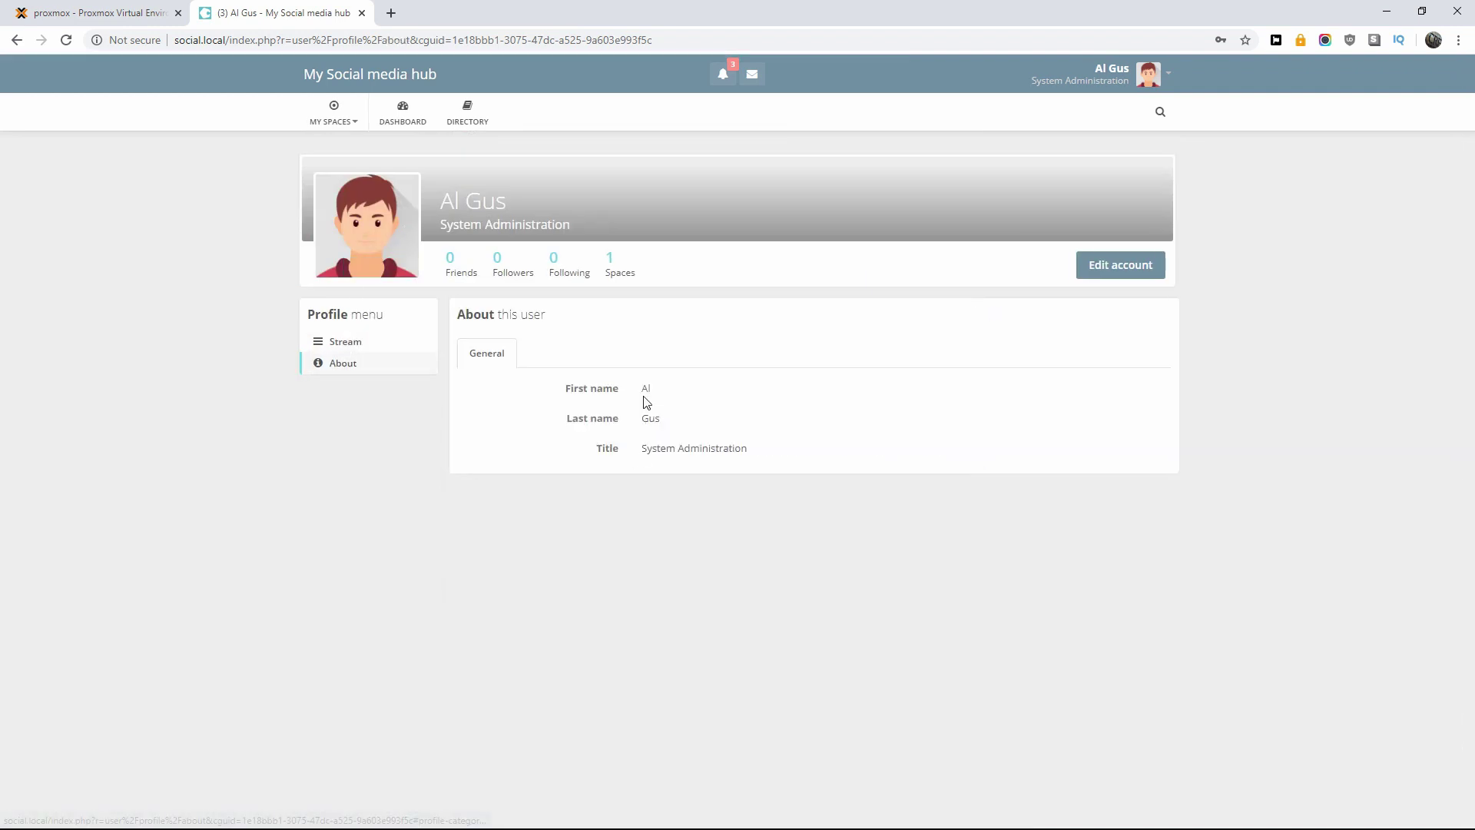
{"action": "left_click_drag", "start_coordinate": [643, 387], "coordinate": [749, 451]}
{"action": "left_click", "coordinate": [827, 432]}
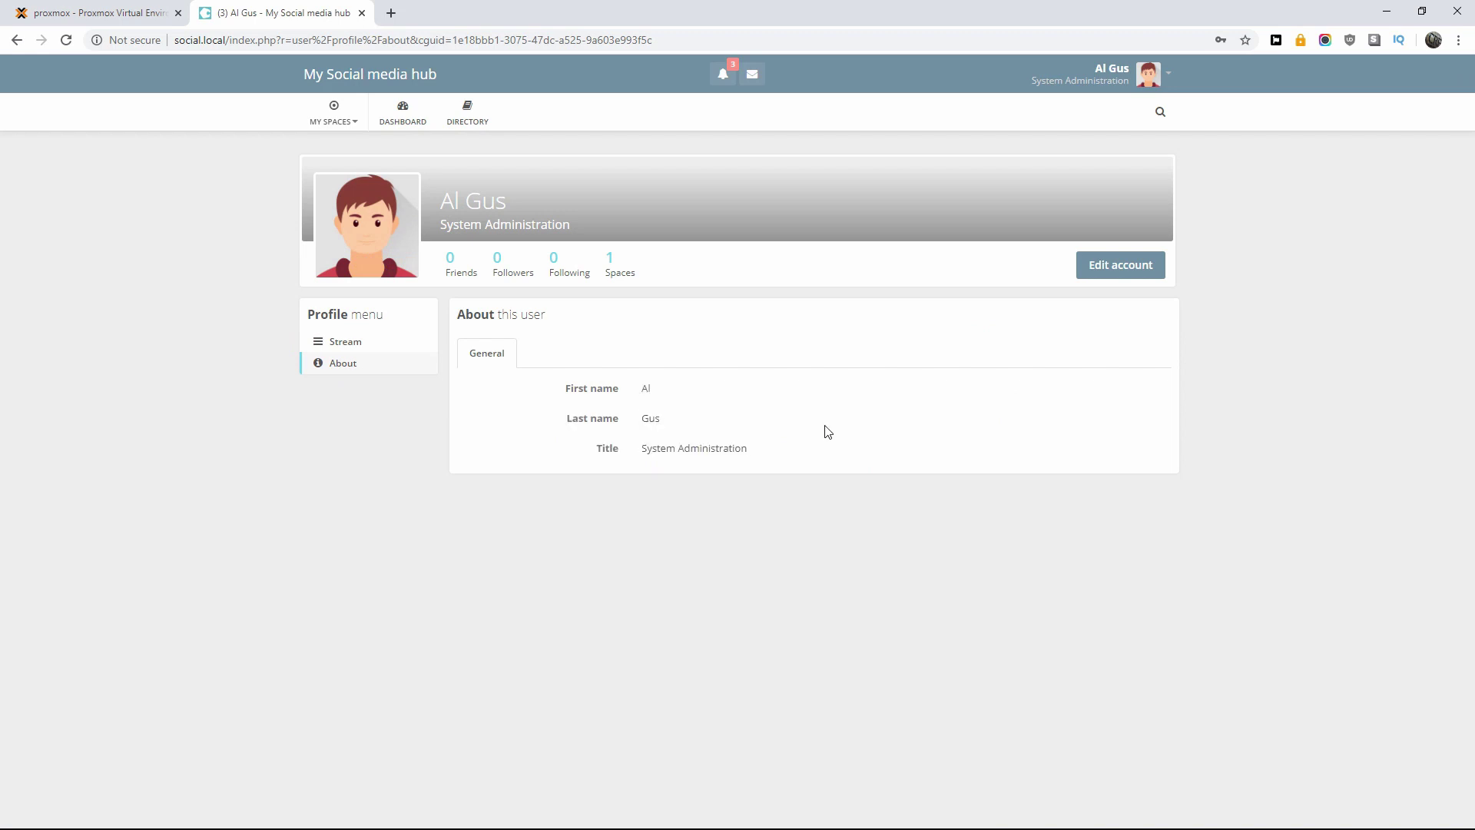
{"action": "left_click", "coordinate": [1171, 80]}
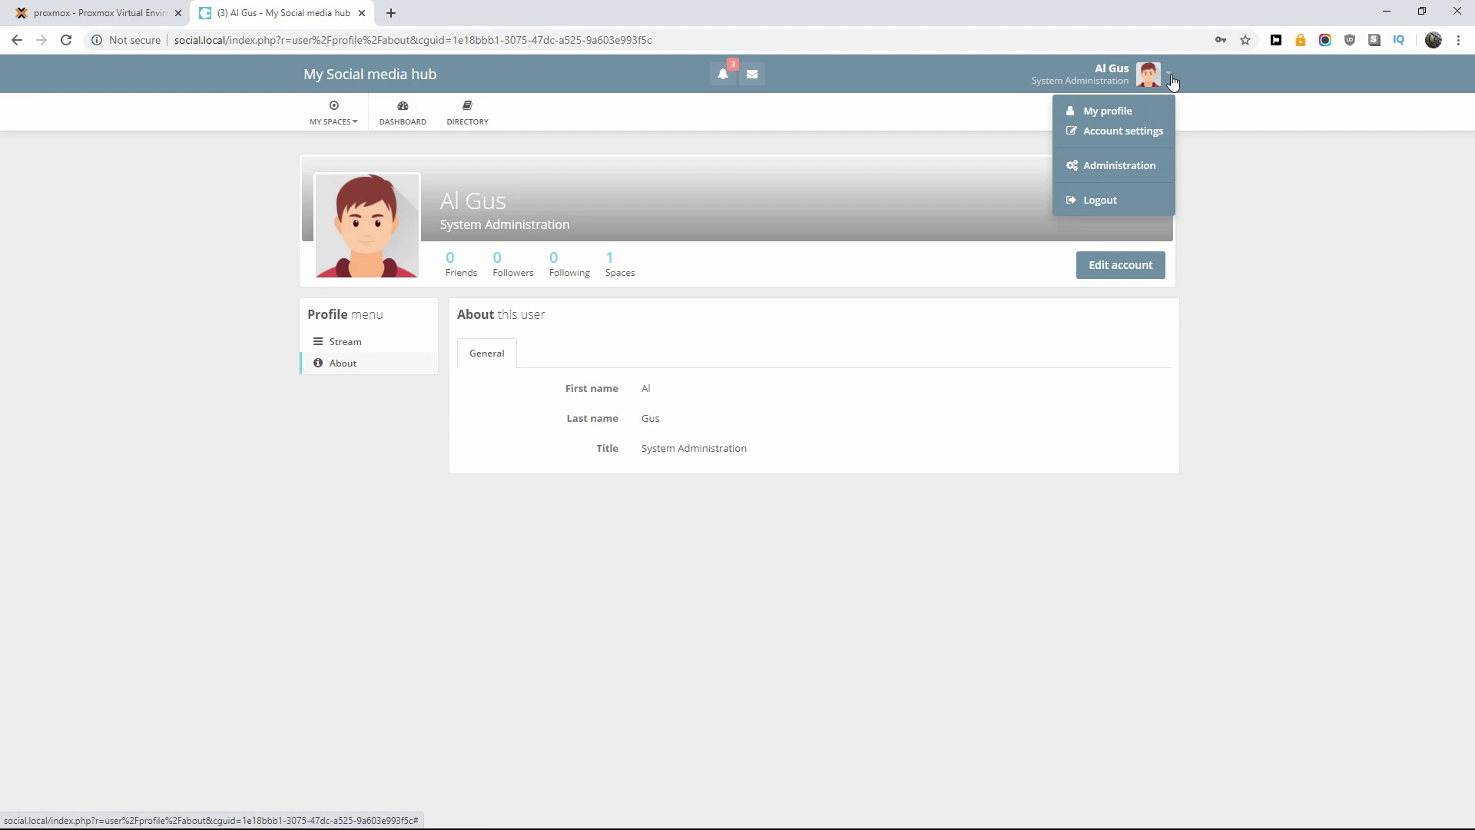
Open account settings and view the Change Username, Change Email, Change Password and Delete Account forms.
{"action": "left_click", "coordinate": [1097, 132]}
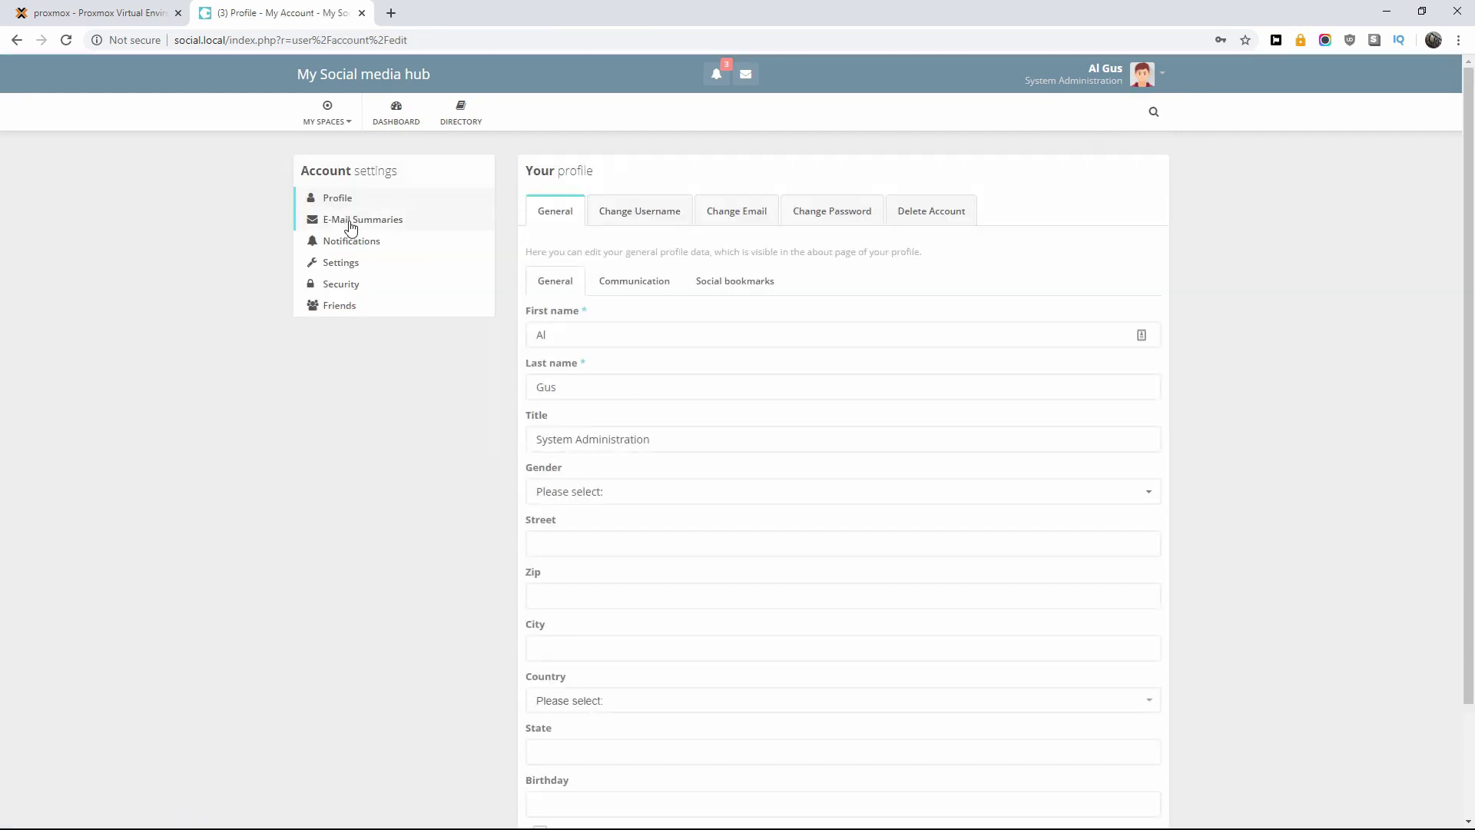
{"action": "left_click", "coordinate": [658, 215]}
{"action": "left_click", "coordinate": [749, 218]}
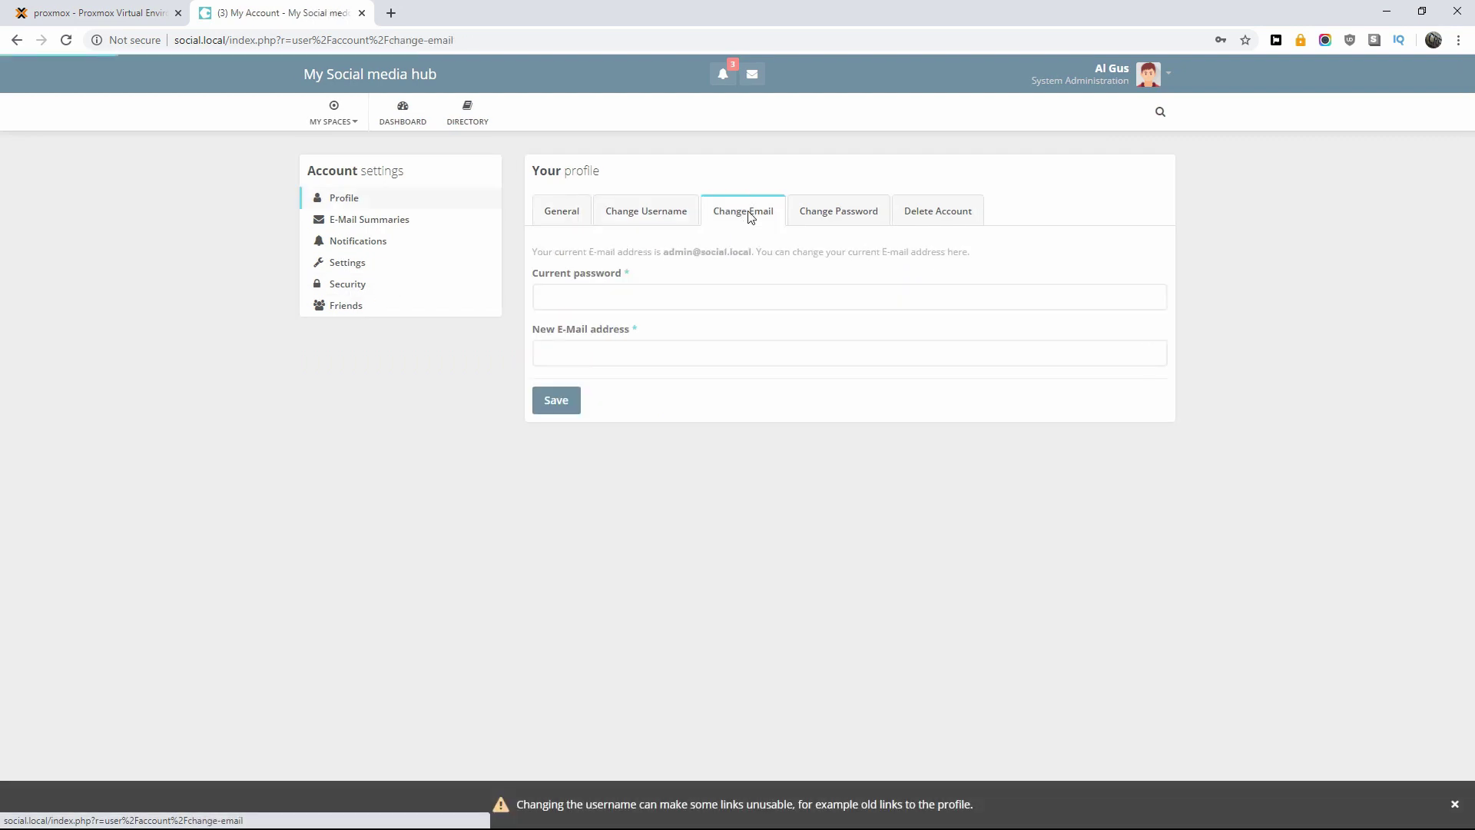
{"action": "left_click", "coordinate": [883, 221]}
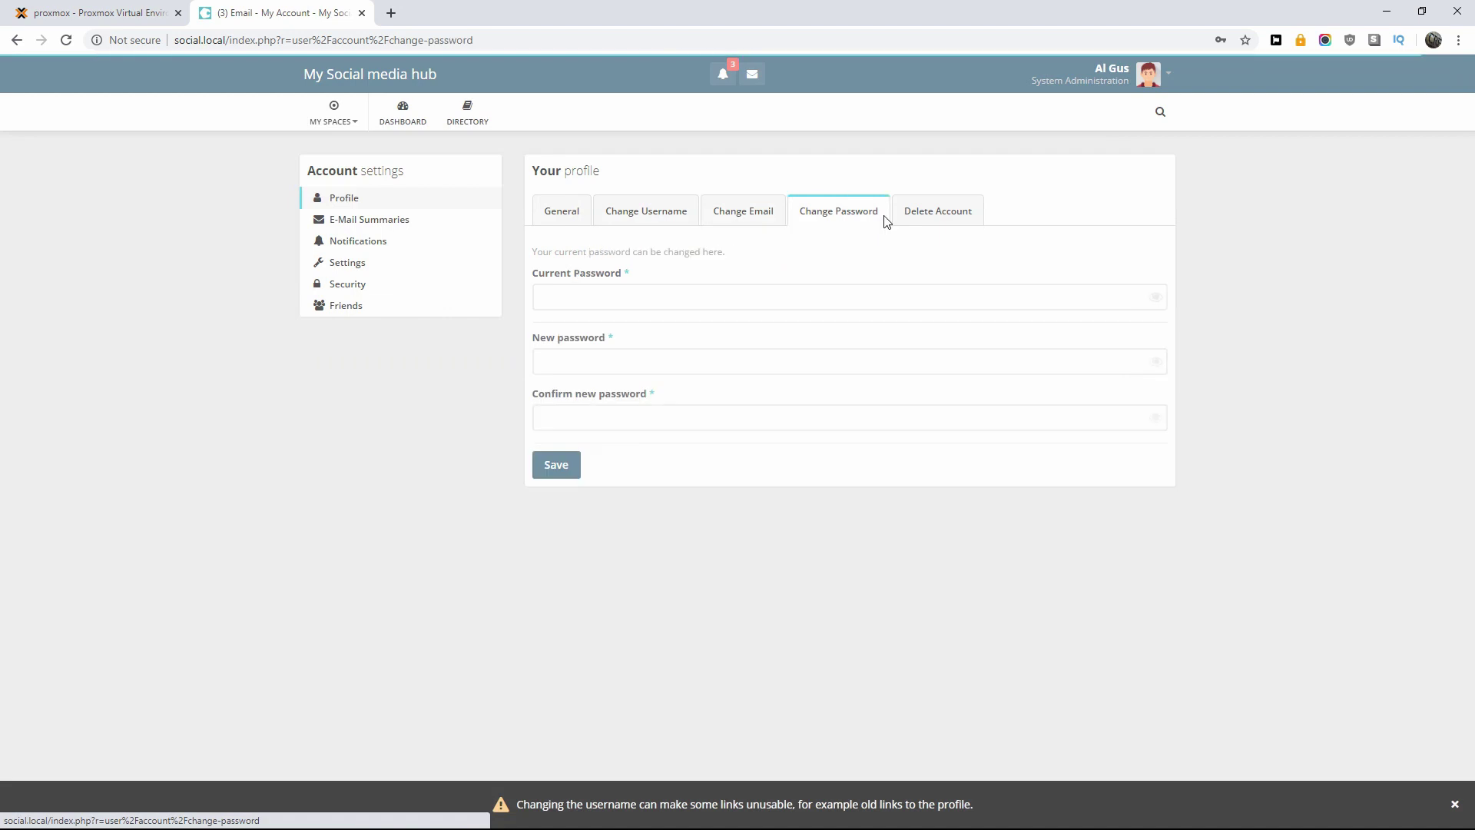
{"action": "left_click", "coordinate": [929, 220]}
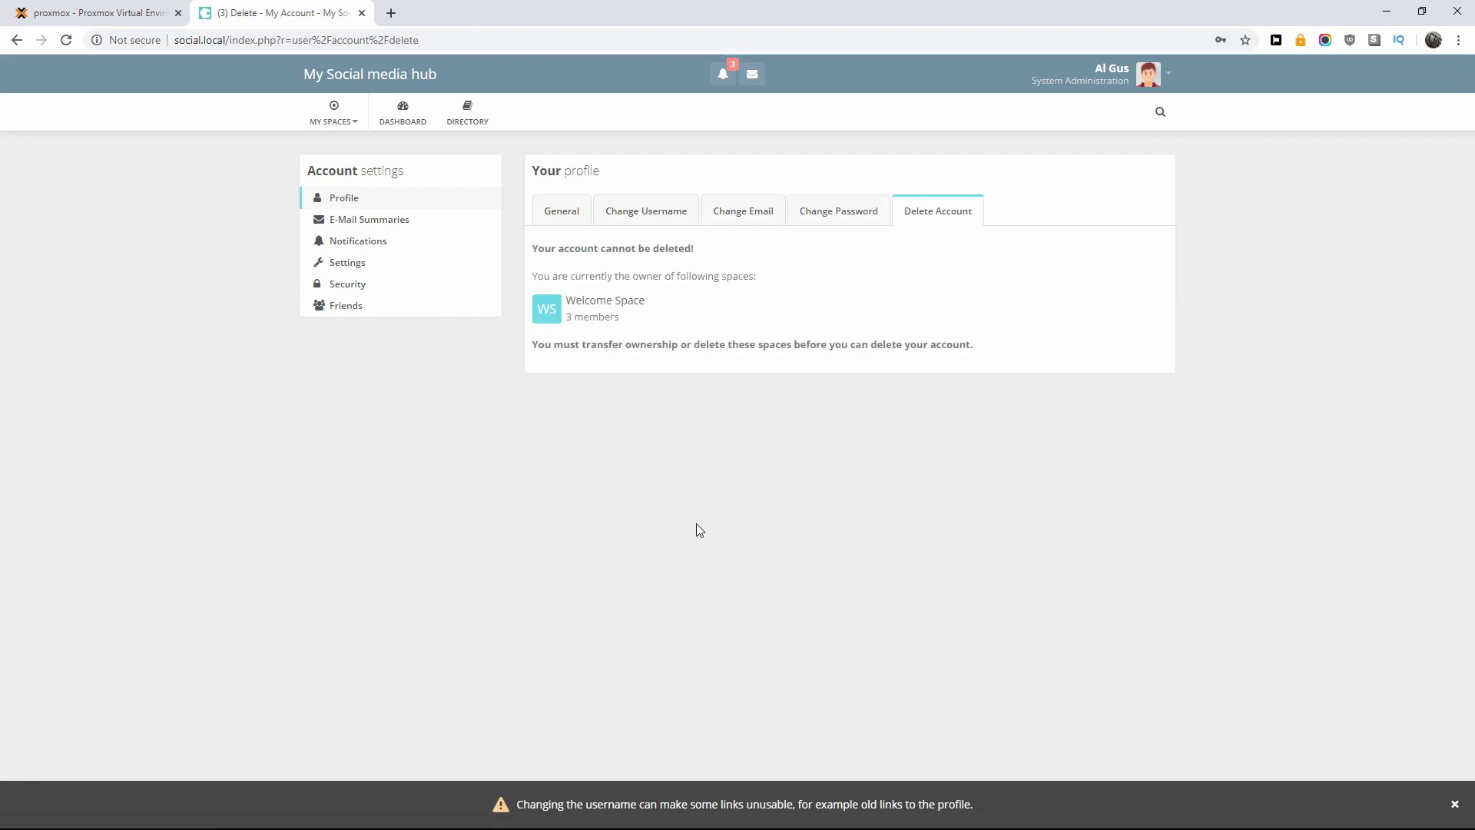
{"action": "left_click", "coordinate": [560, 223]}
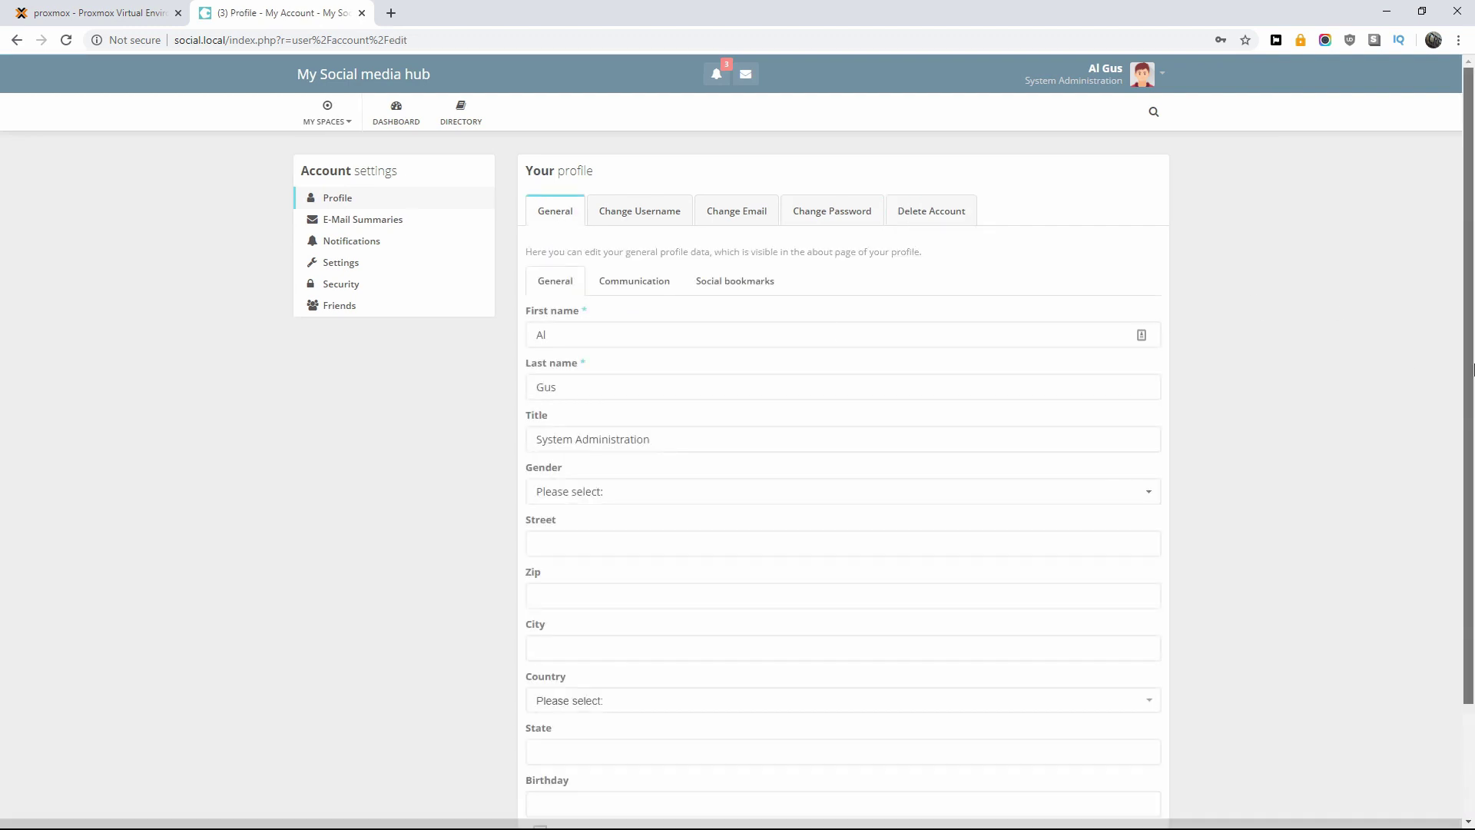
Inspect the profile's gender, title, country, Communication and Social bookmark fields, then E-Mail Summaries.
{"action": "left_click_drag", "start_coordinate": [1466, 354], "coordinate": [1473, 540]}
{"action": "scroll", "coordinate": [1473, 564], "scroll_direction": "up", "scroll_amount": 2}
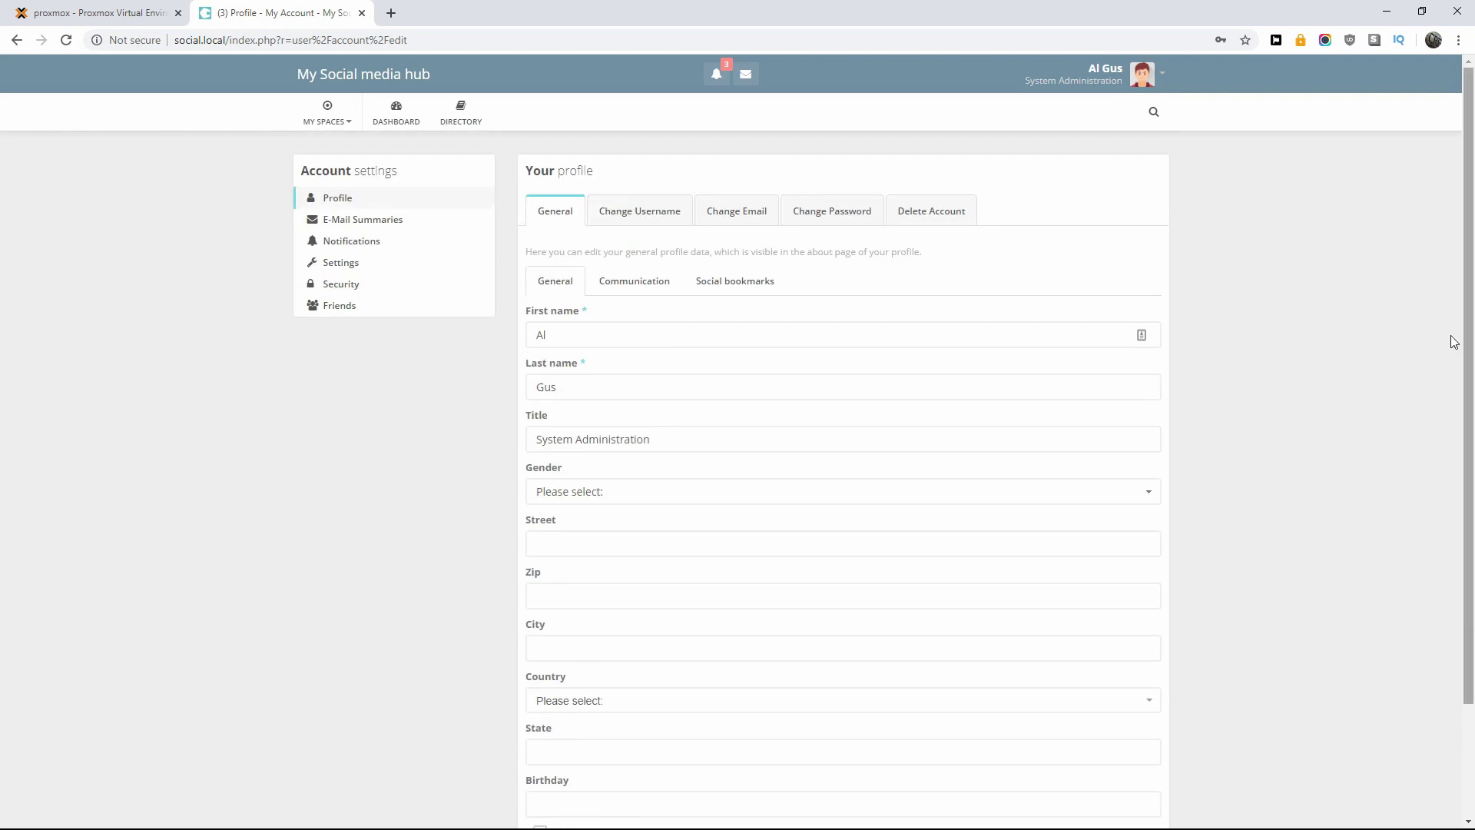
{"action": "left_click", "coordinate": [588, 491]}
{"action": "left_click", "coordinate": [633, 406]}
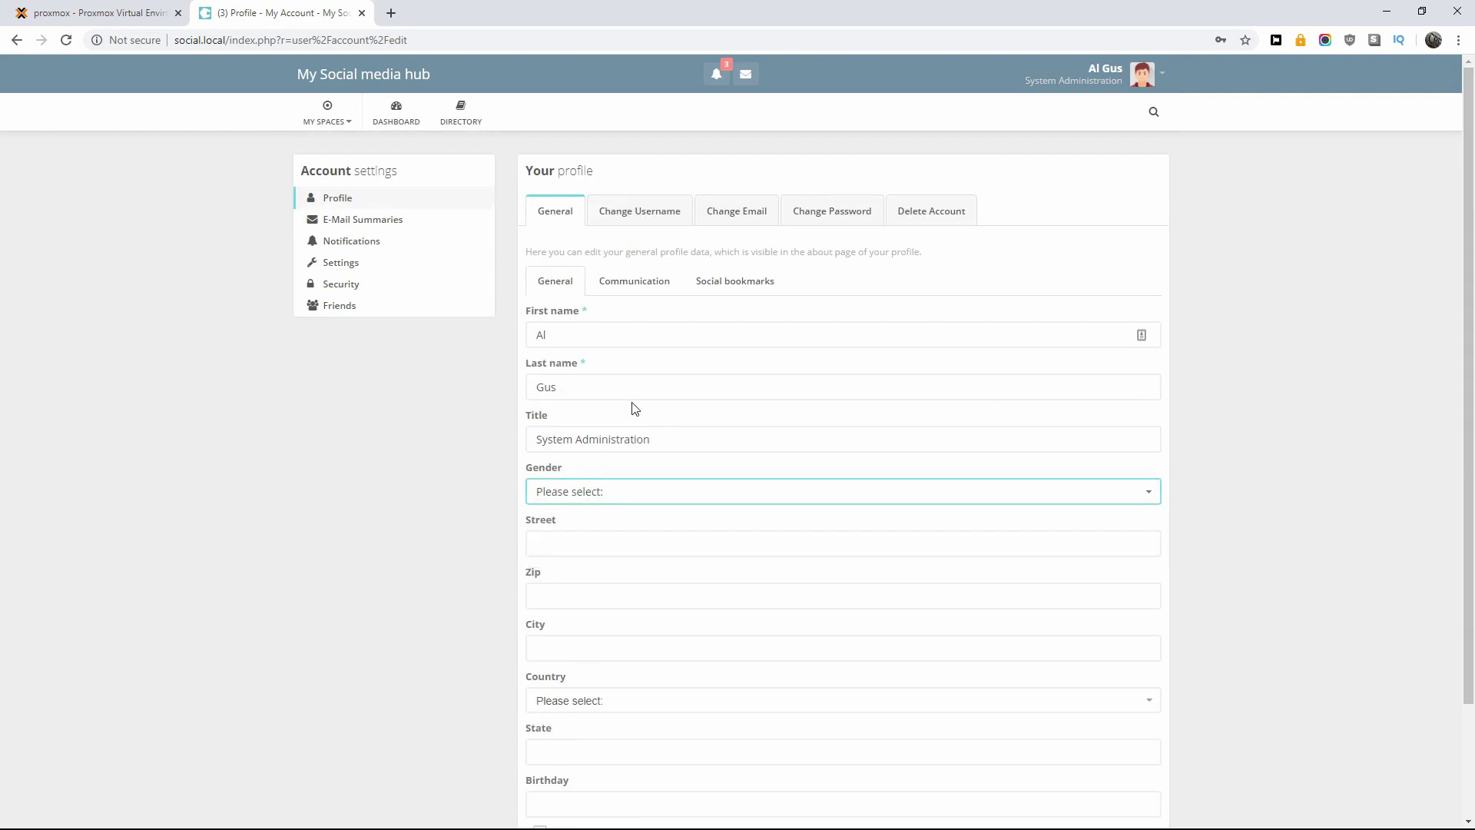
{"action": "left_click", "coordinate": [600, 439]}
{"action": "scroll", "coordinate": [820, 580], "scroll_direction": "down", "scroll_amount": 2}
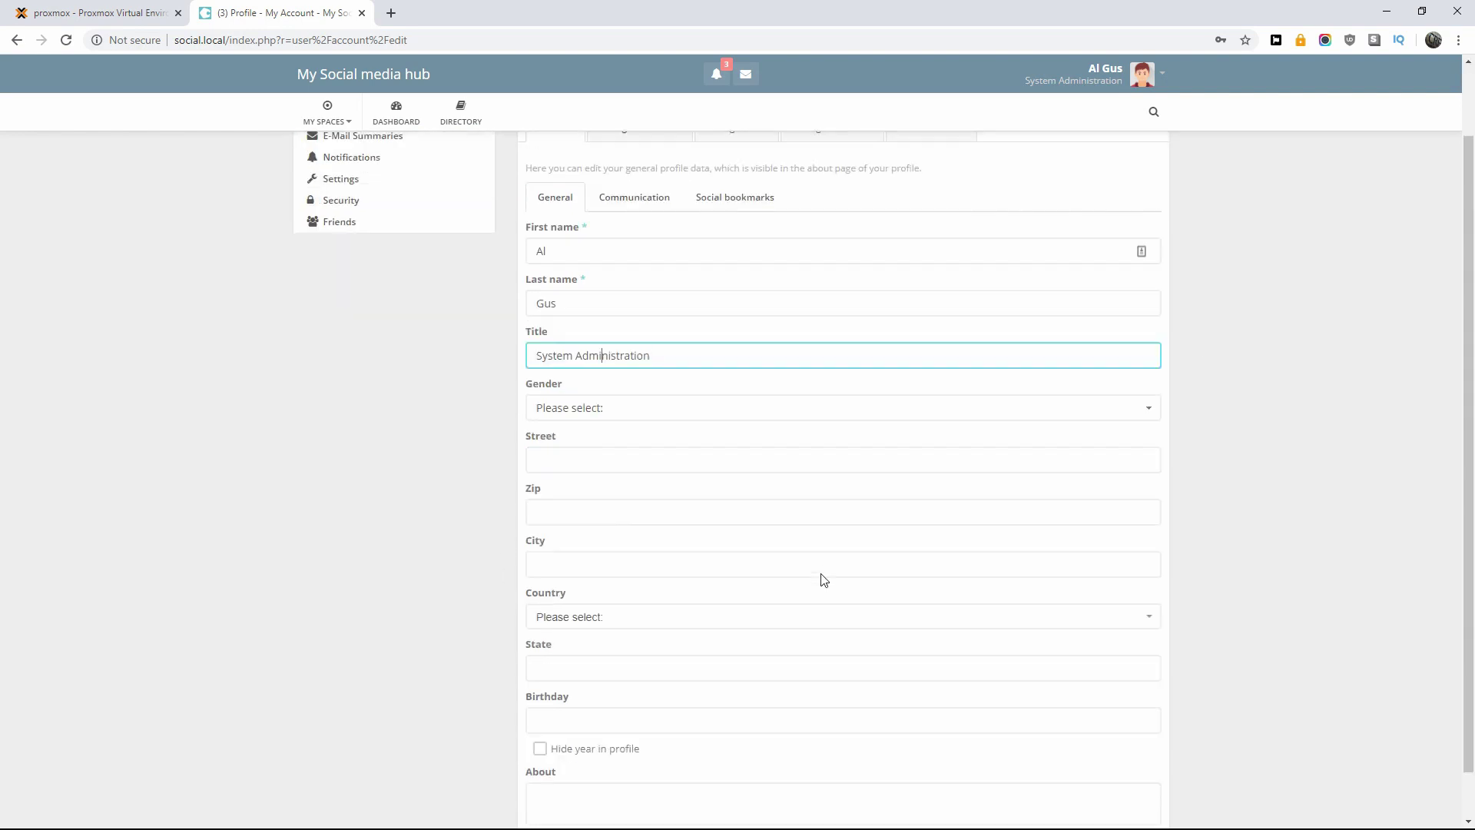
{"action": "left_click", "coordinate": [568, 575]}
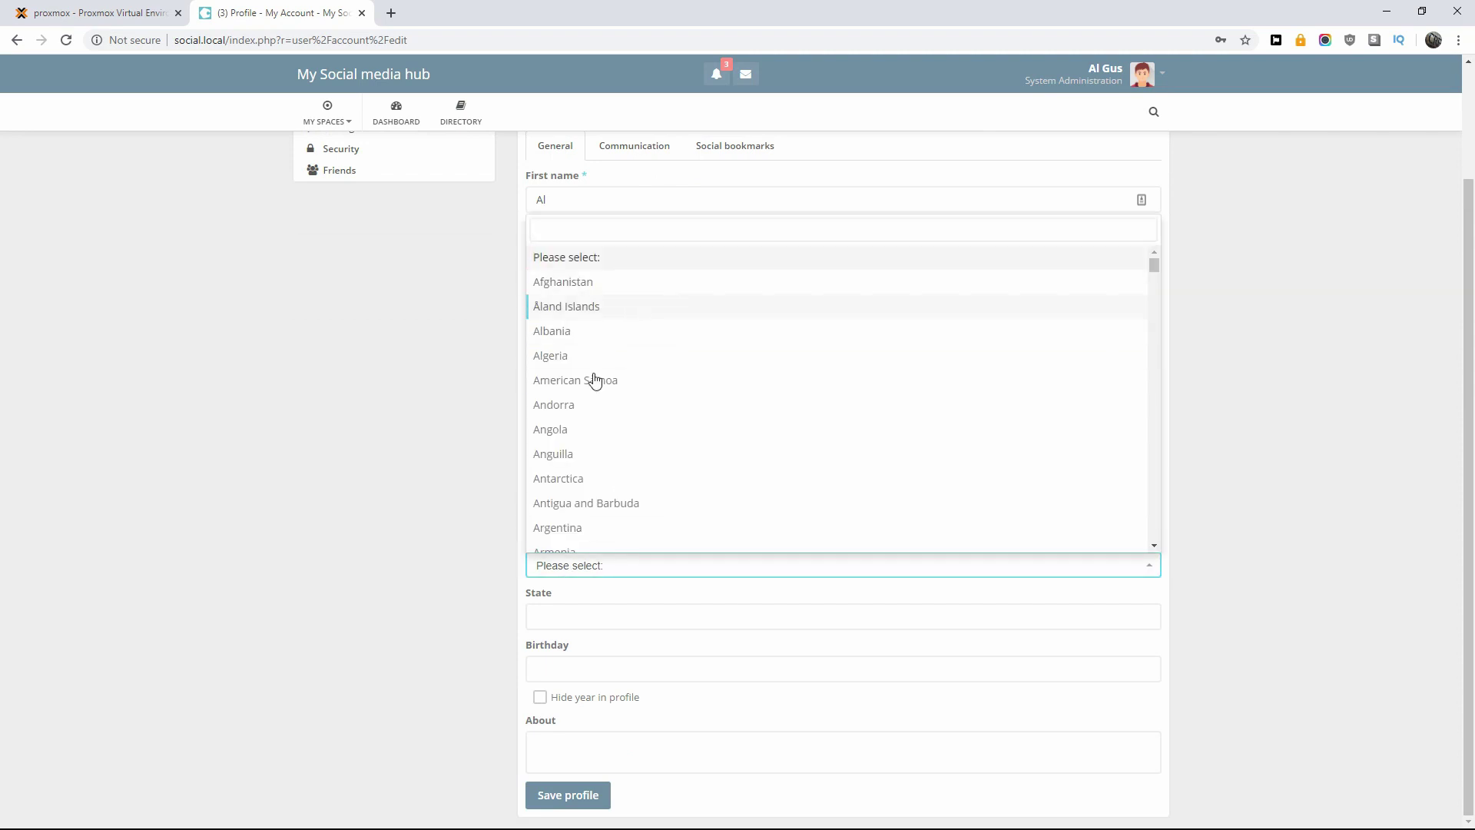
{"action": "left_click", "coordinate": [432, 454]}
{"action": "scroll", "coordinate": [432, 445], "scroll_direction": "up", "scroll_amount": 2}
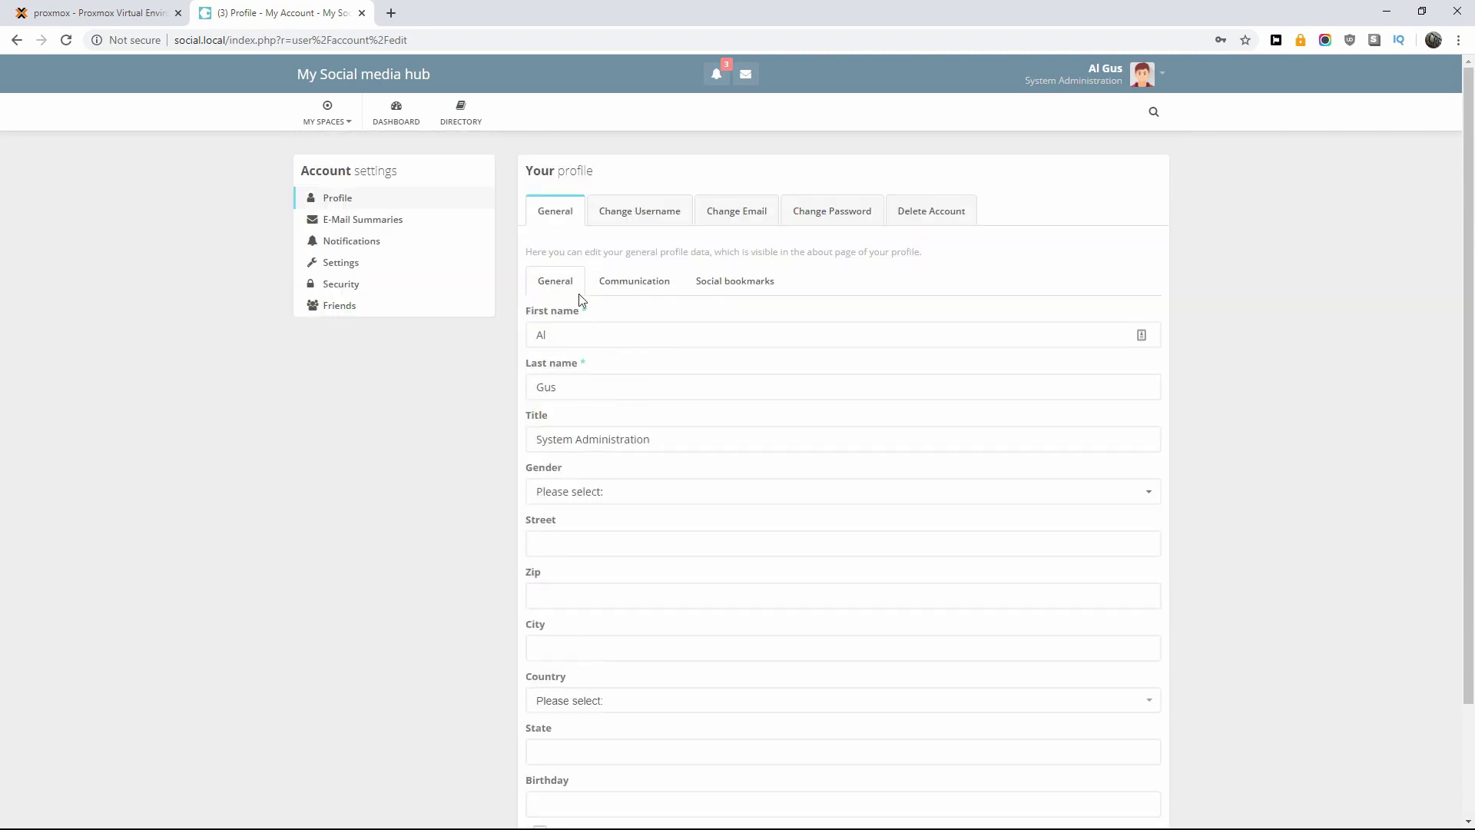
{"action": "left_click", "coordinate": [622, 283]}
{"action": "left_click", "coordinate": [734, 281]}
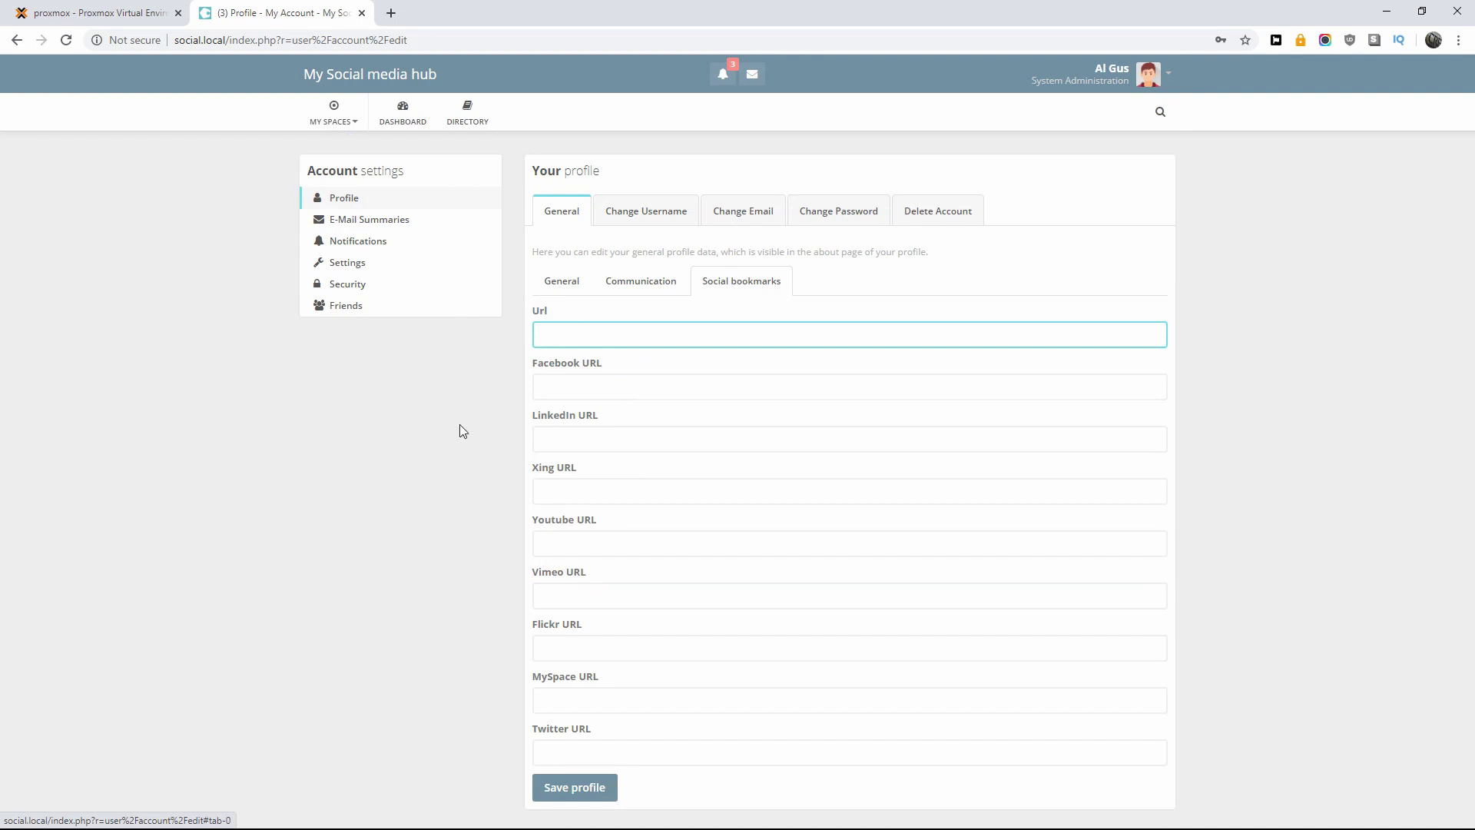
{"action": "left_click", "coordinate": [395, 219]}
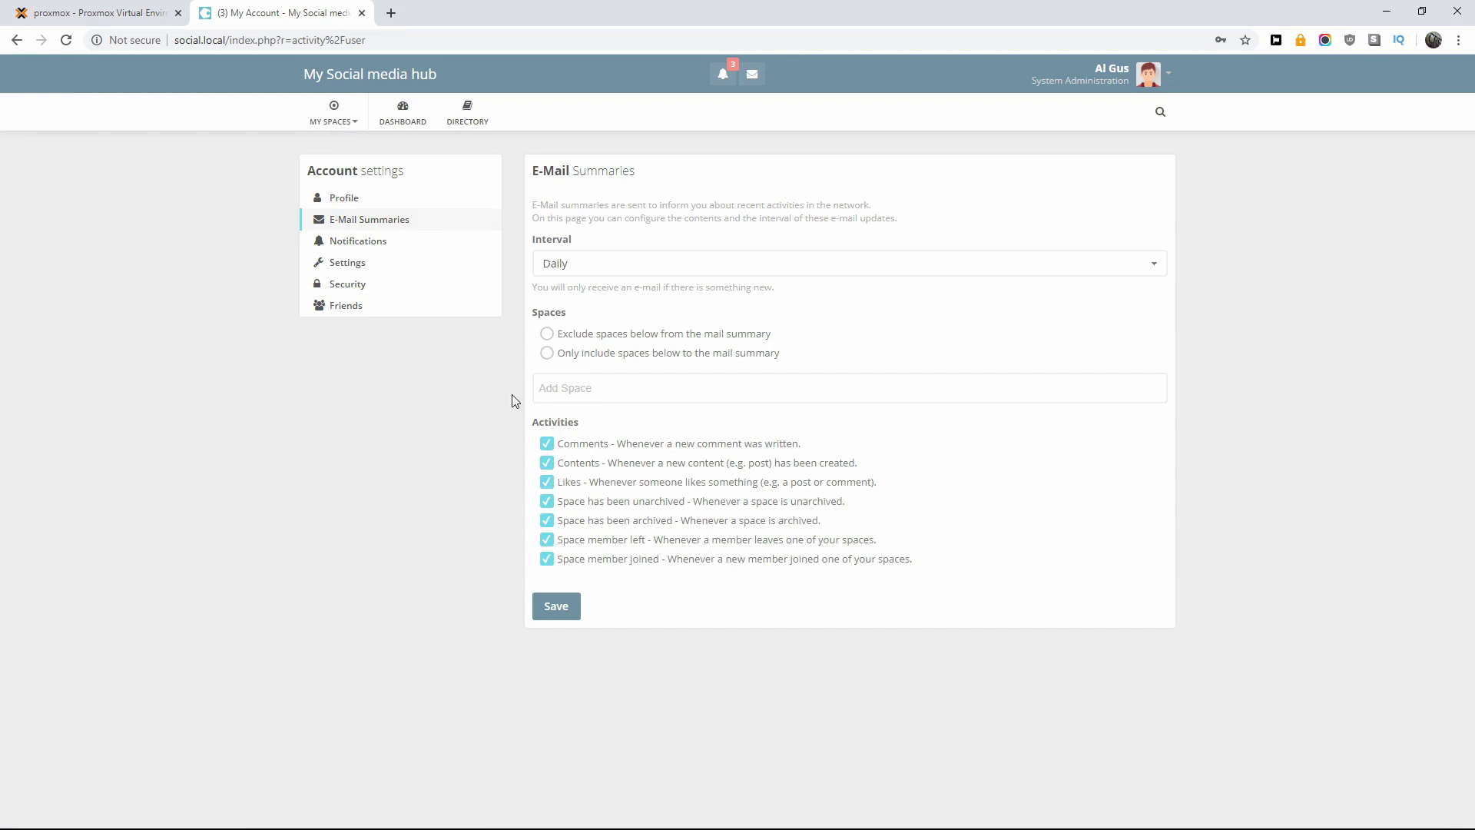
Browse notification and security permissions for friends and not registered users, then open Basic Settings.
{"action": "left_click", "coordinate": [370, 243]}
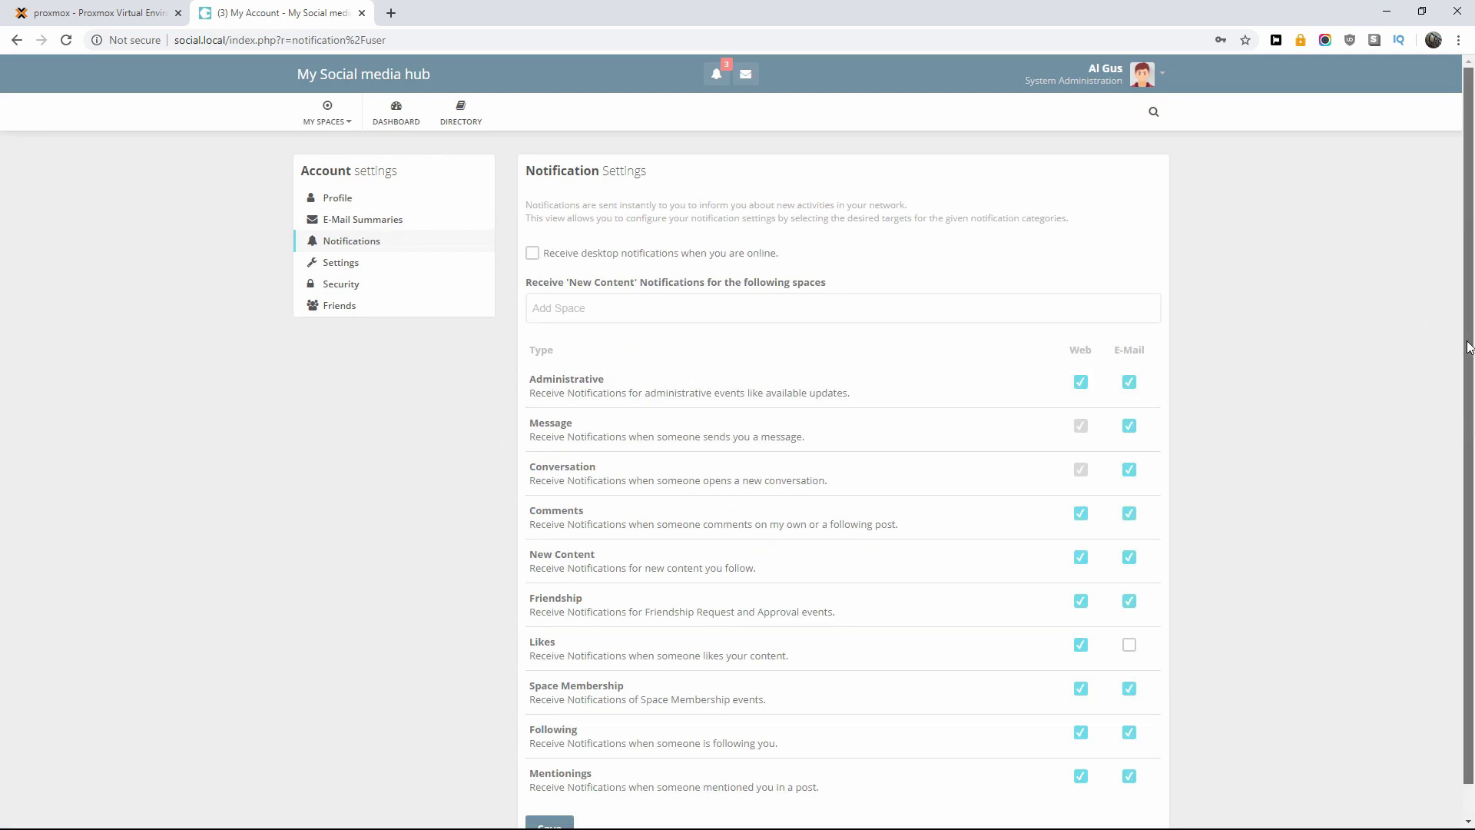
{"action": "scroll", "coordinate": [1469, 474], "scroll_direction": "down", "scroll_amount": 1}
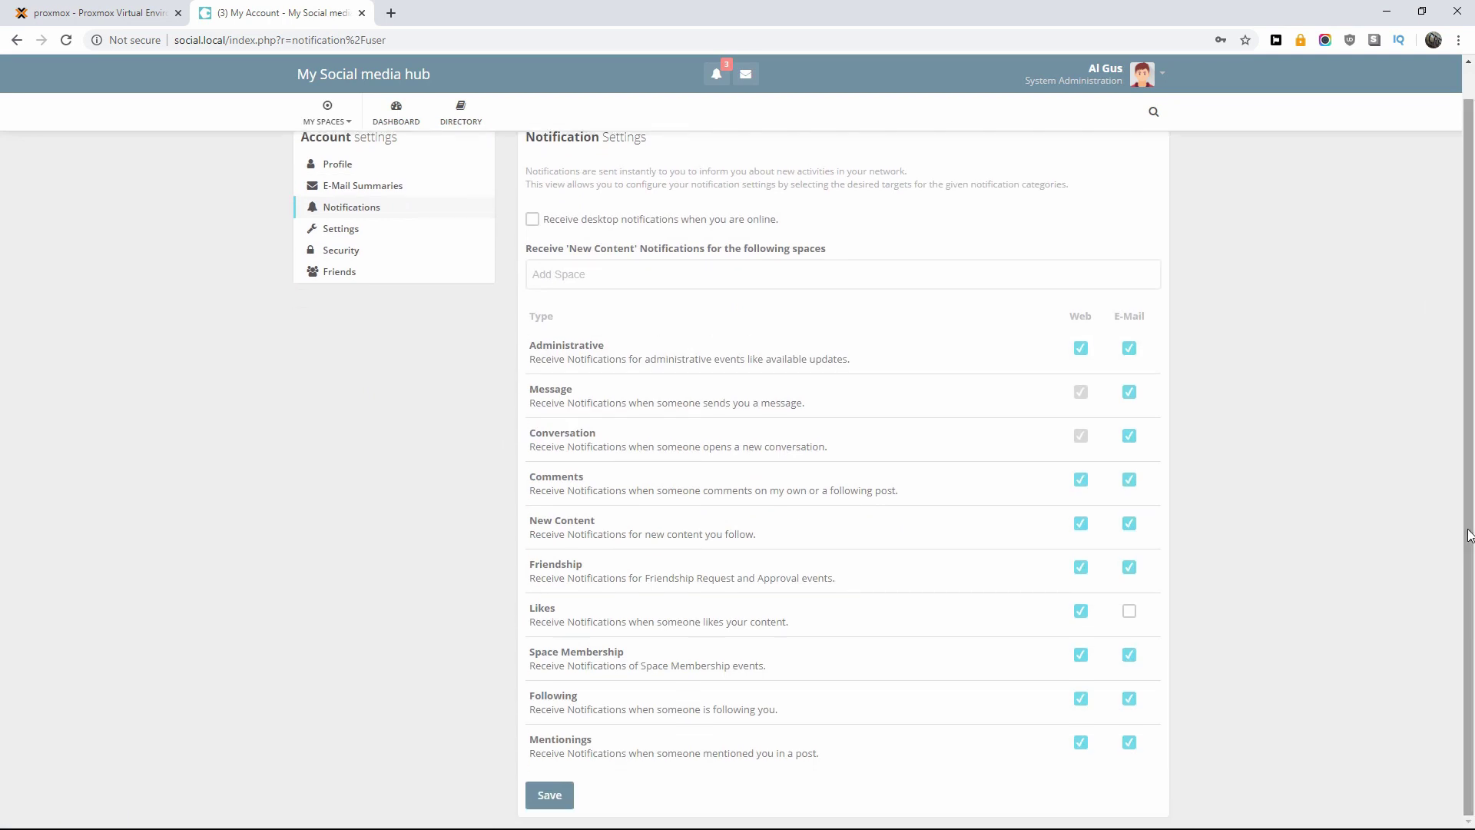
{"action": "left_click", "coordinate": [328, 251]}
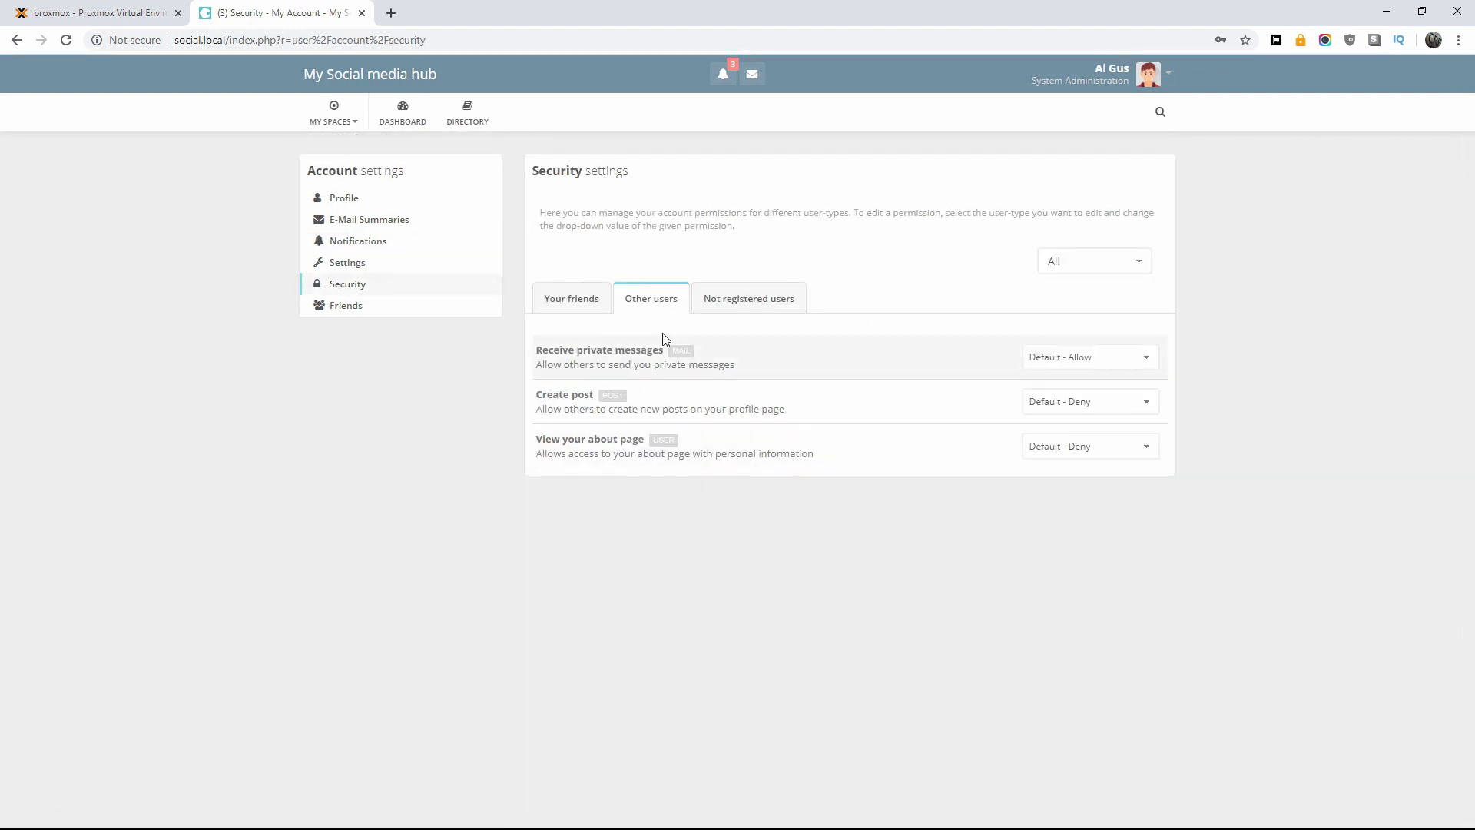
{"action": "left_click", "coordinate": [586, 308]}
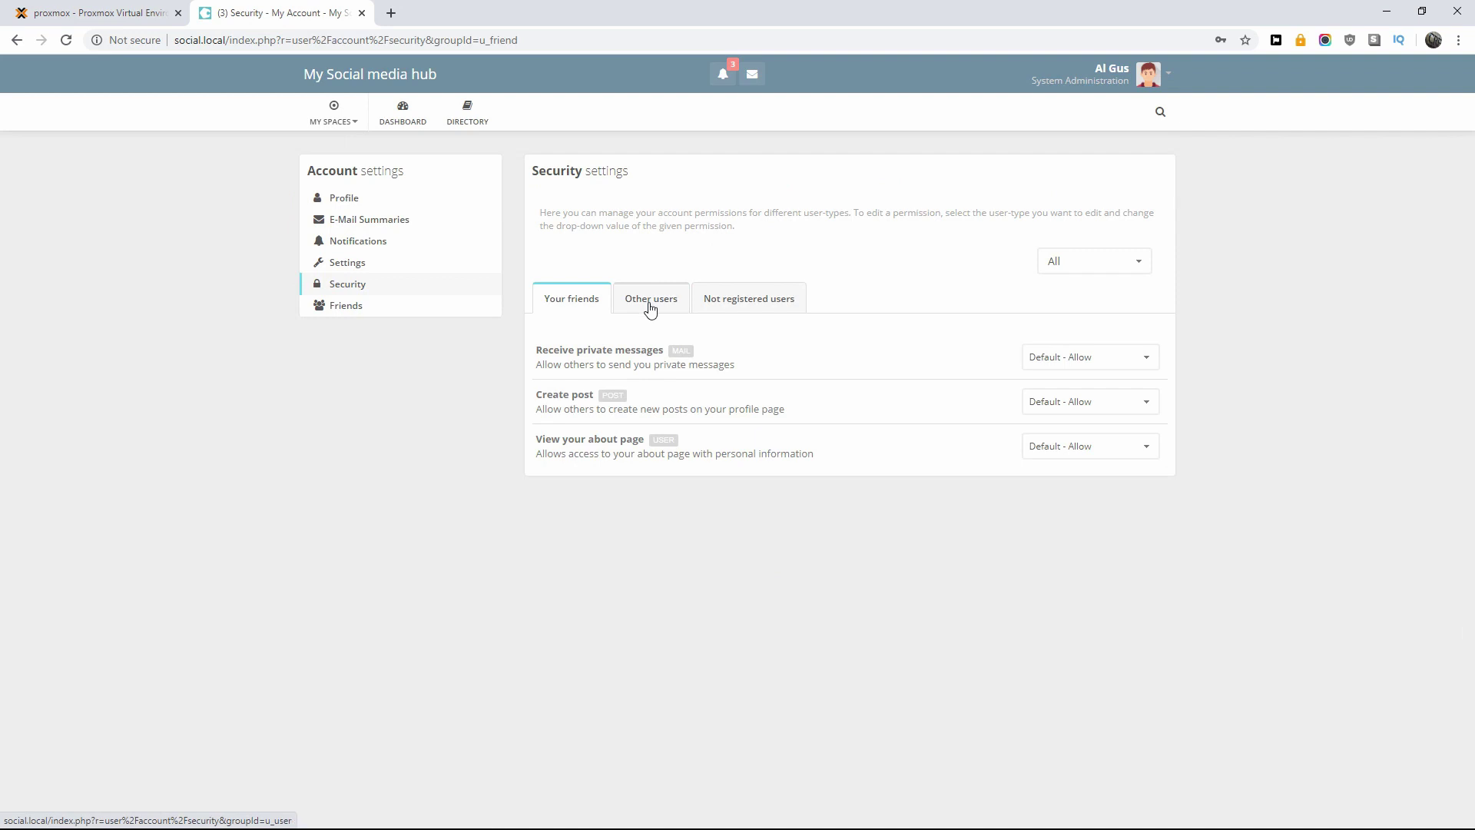
{"action": "left_click", "coordinate": [750, 304]}
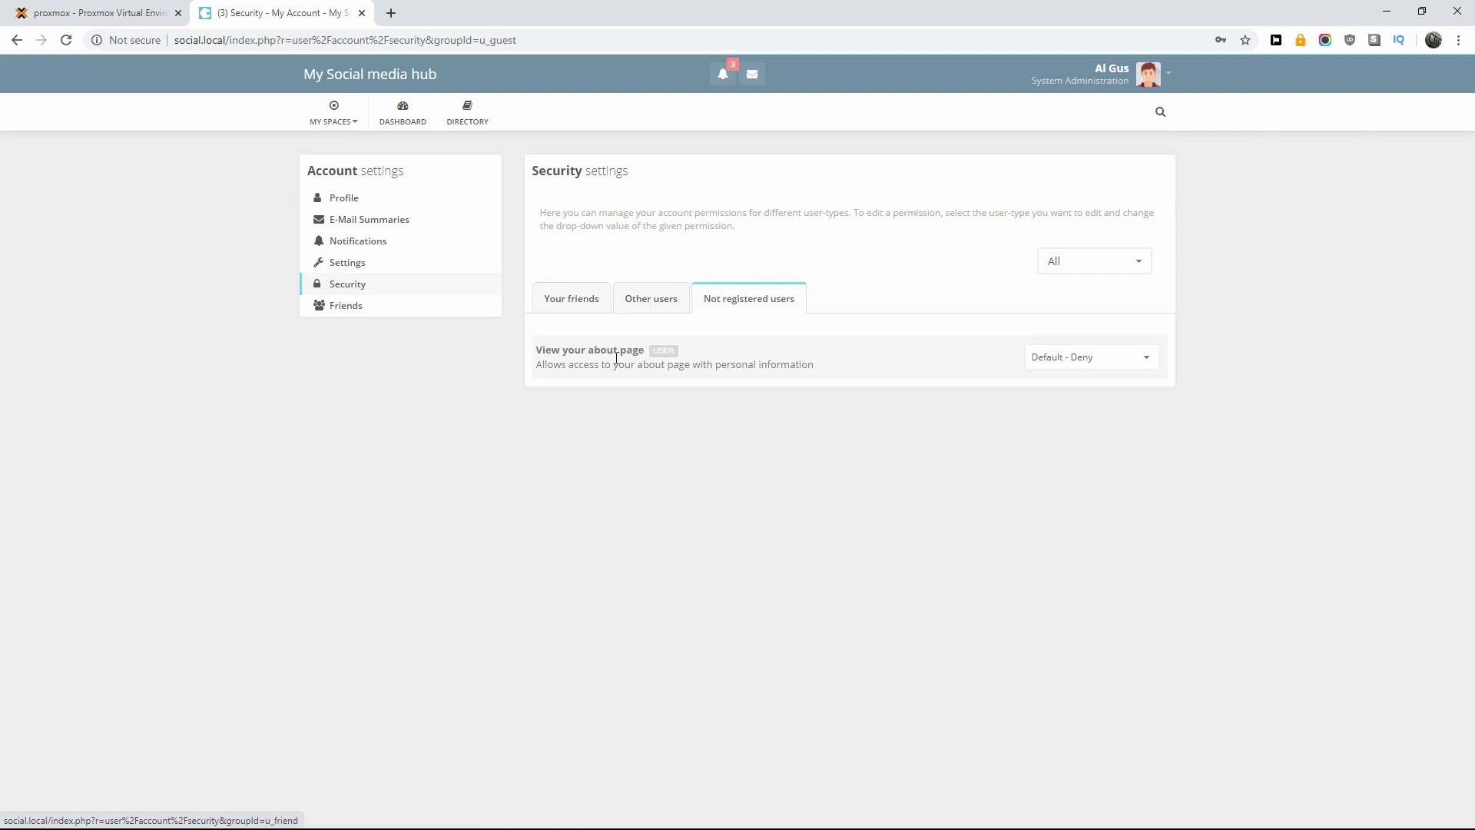
{"action": "left_click", "coordinate": [347, 263]}
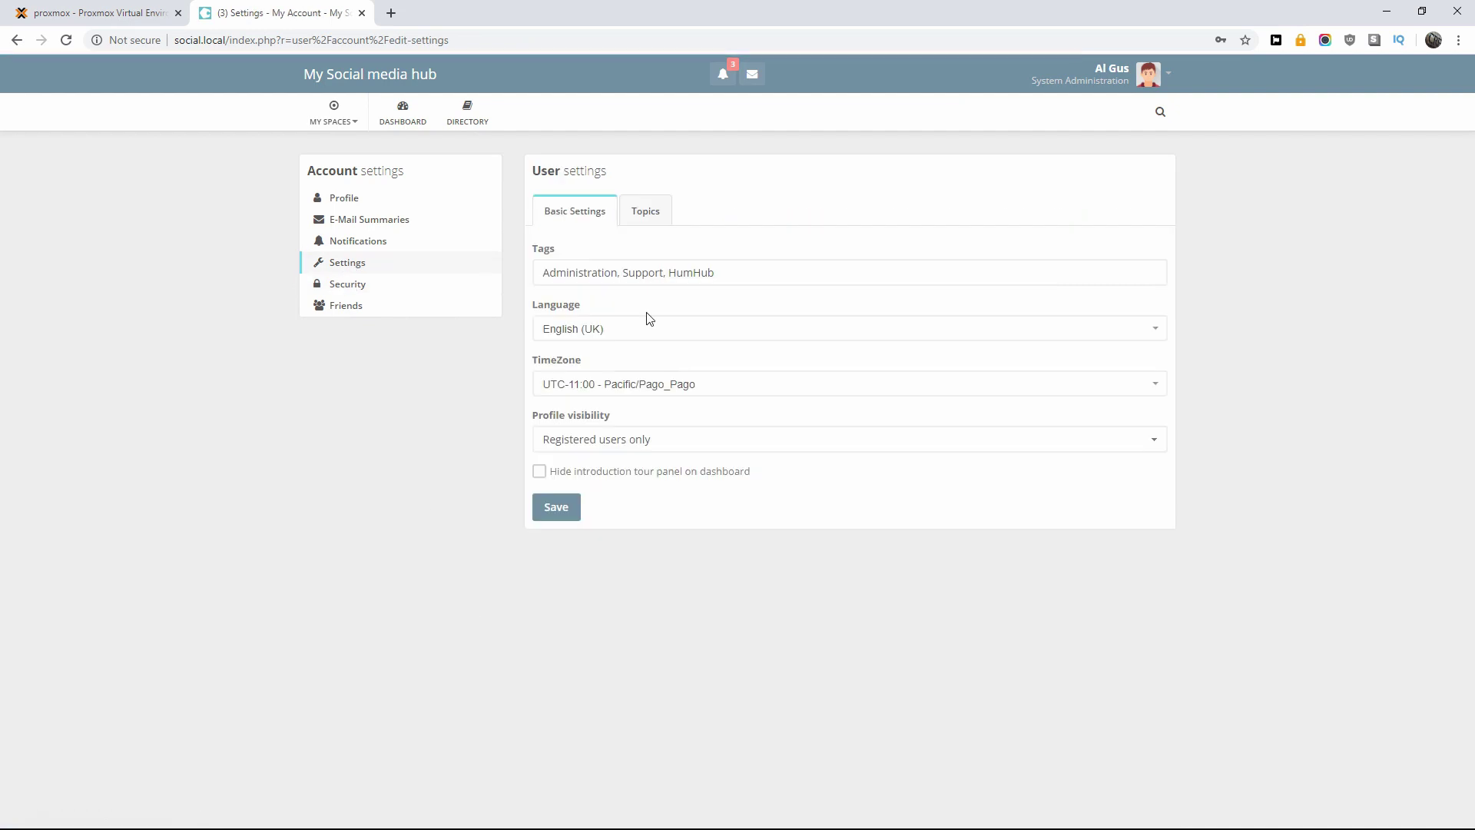
Keep profile visibility at Registered users only in Basic Settings and open the account options.
{"action": "left_click", "coordinate": [628, 280]}
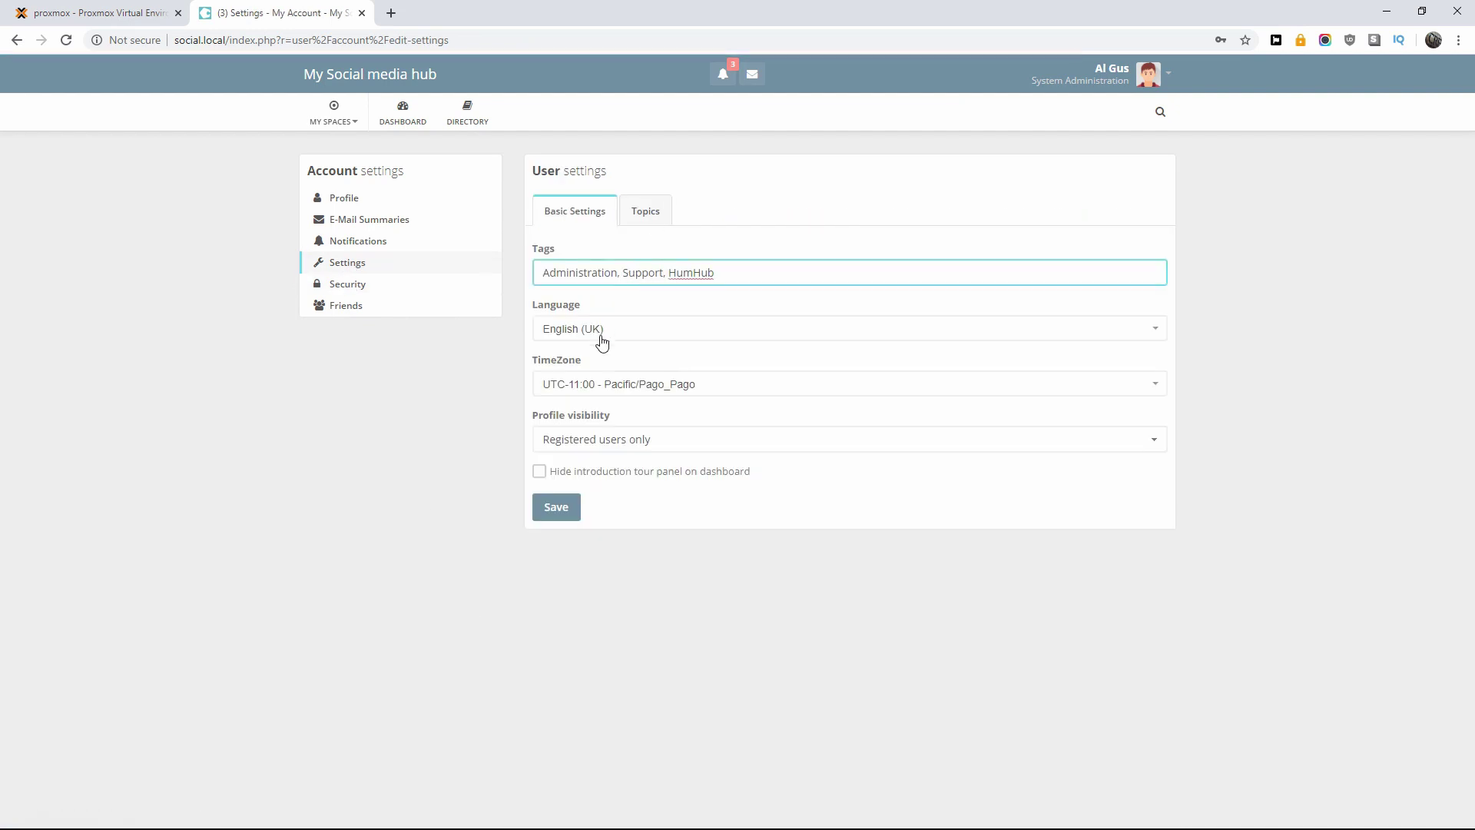
{"action": "left_click", "coordinate": [597, 446]}
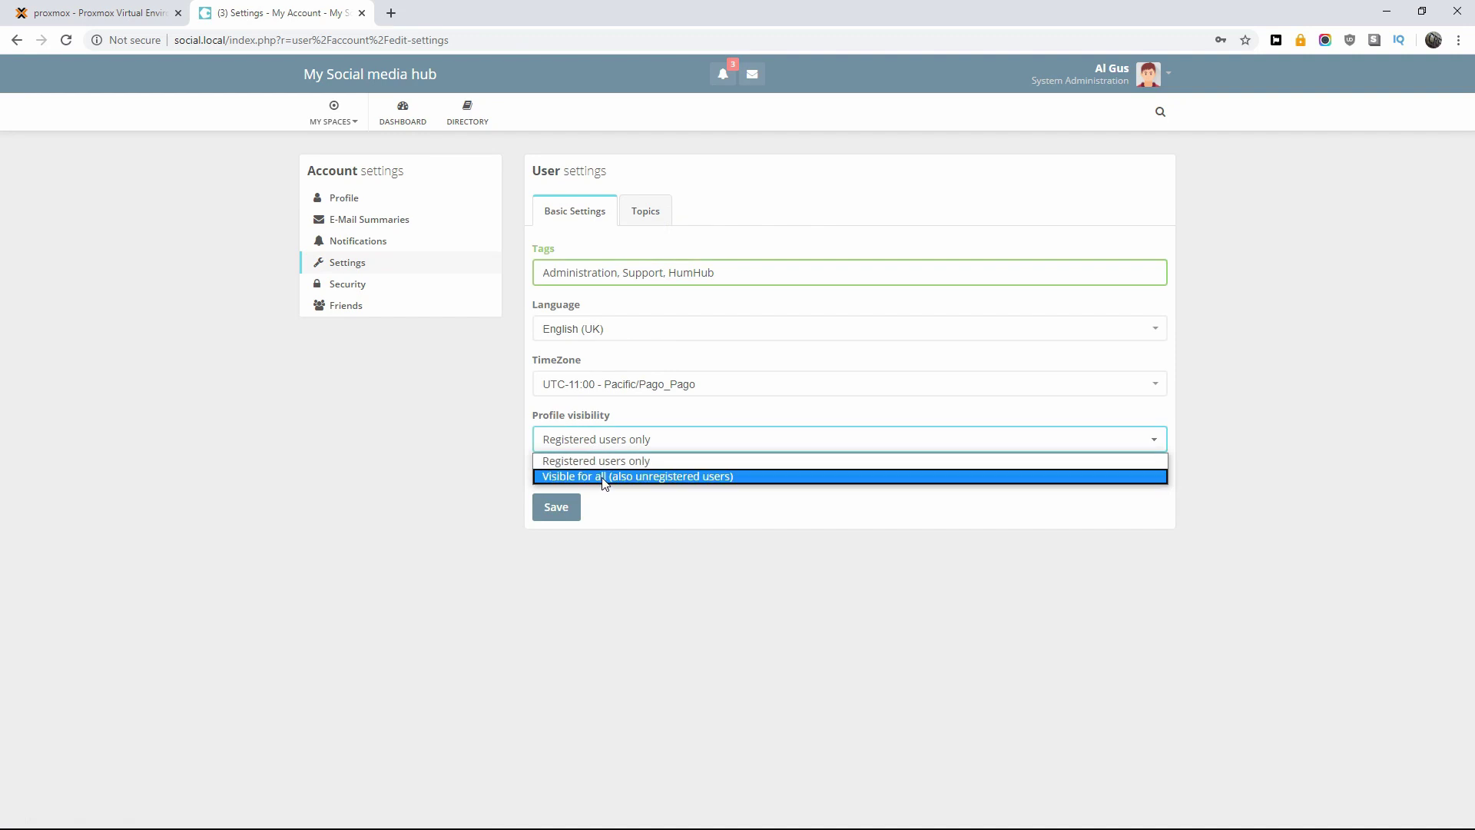
{"action": "left_click", "coordinate": [485, 462]}
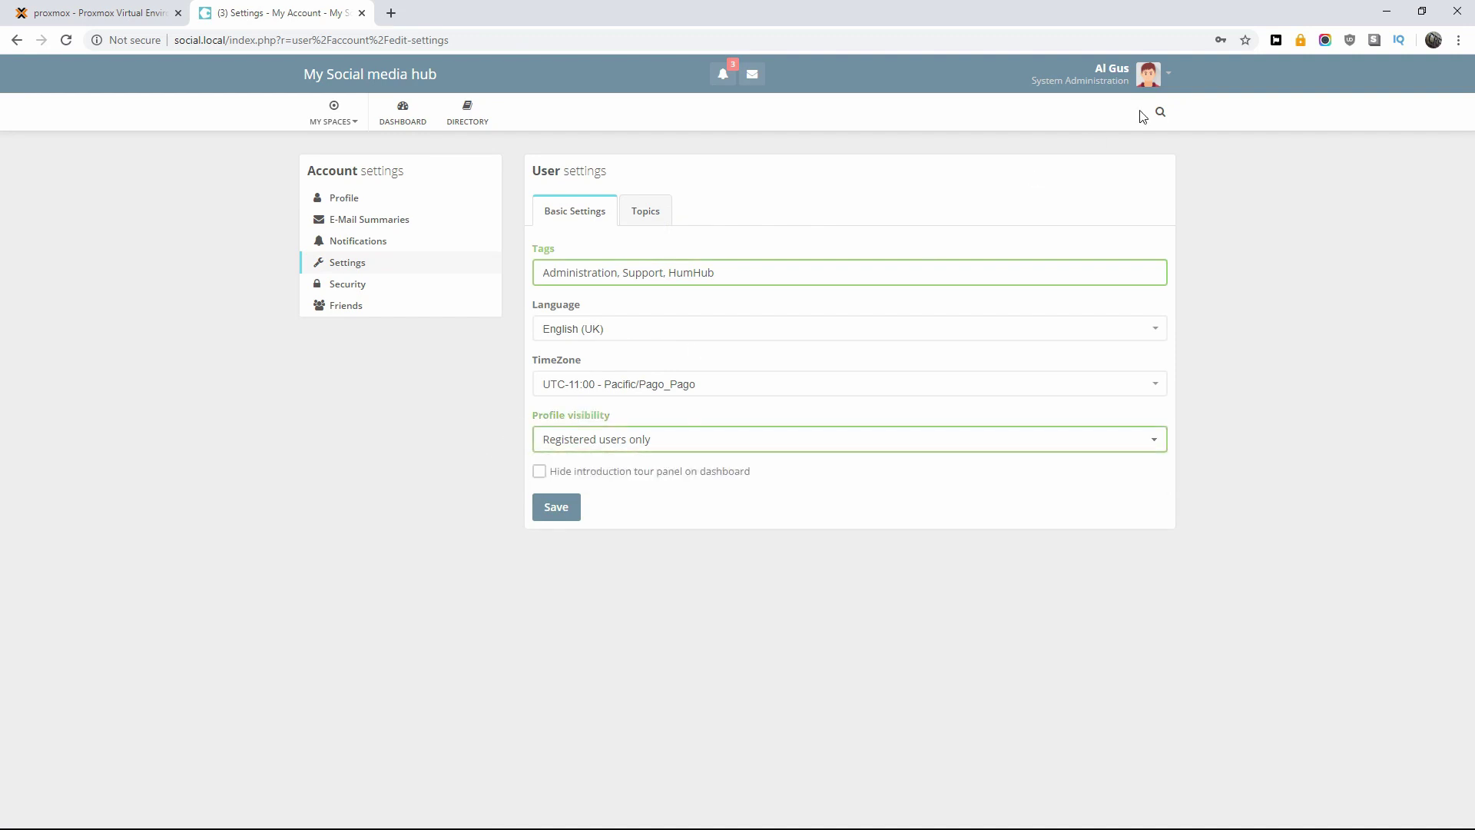
{"action": "left_click", "coordinate": [1164, 77]}
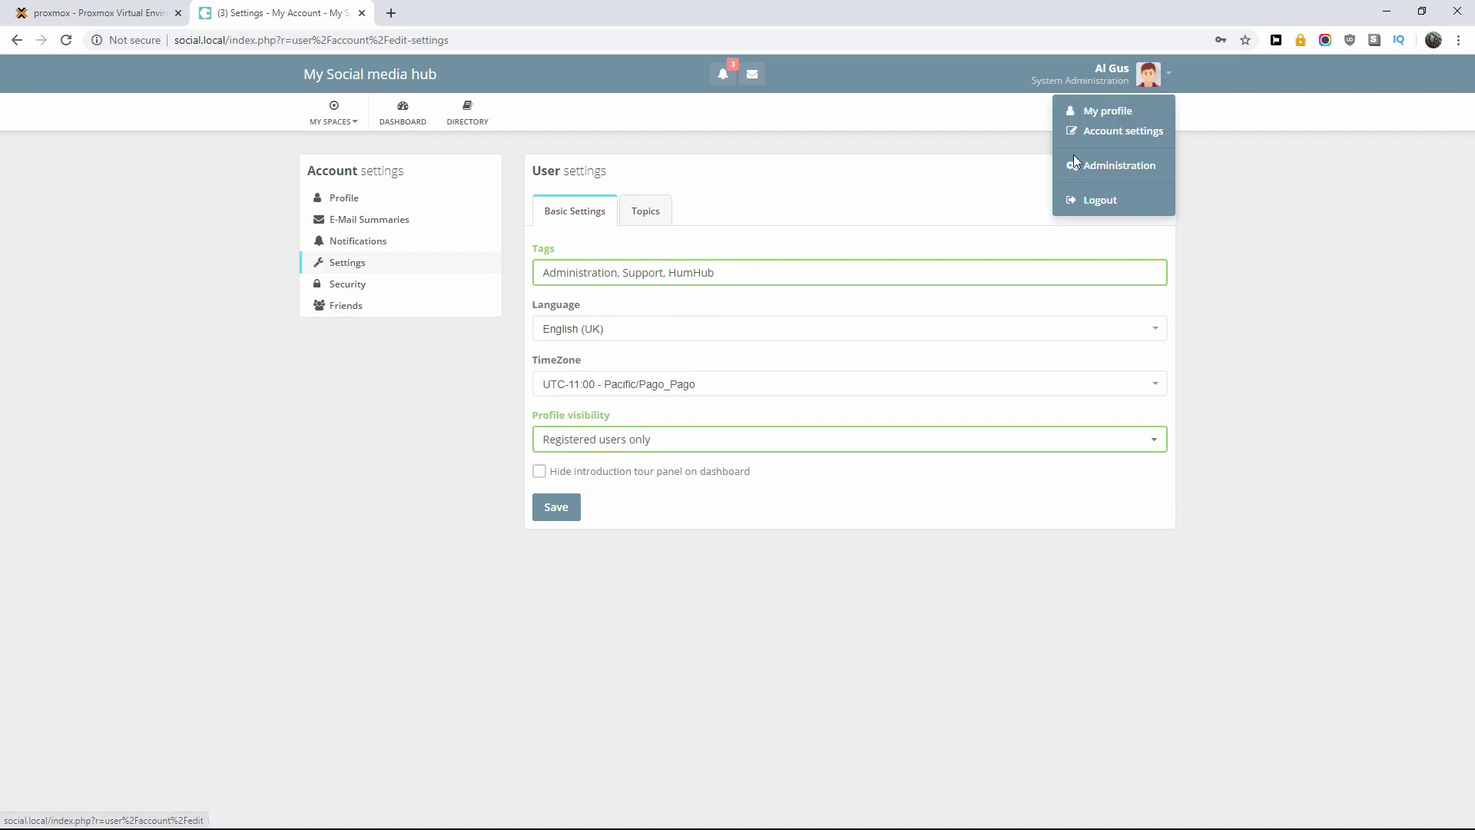
Go to the Administration user overview and check the csv/xlsx export choices without exporting.
{"action": "left_click", "coordinate": [1102, 167]}
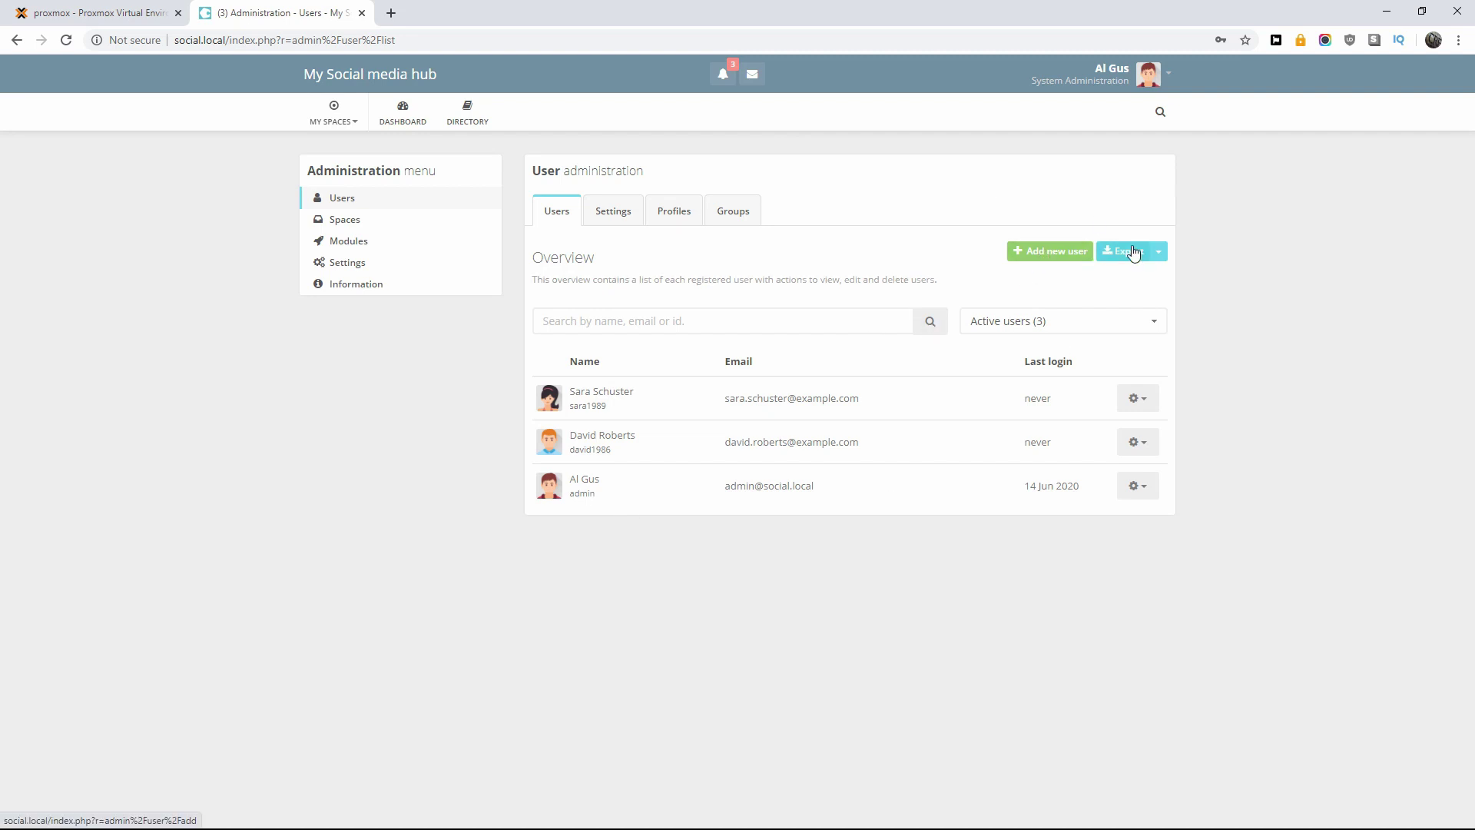
{"action": "left_click", "coordinate": [1159, 253]}
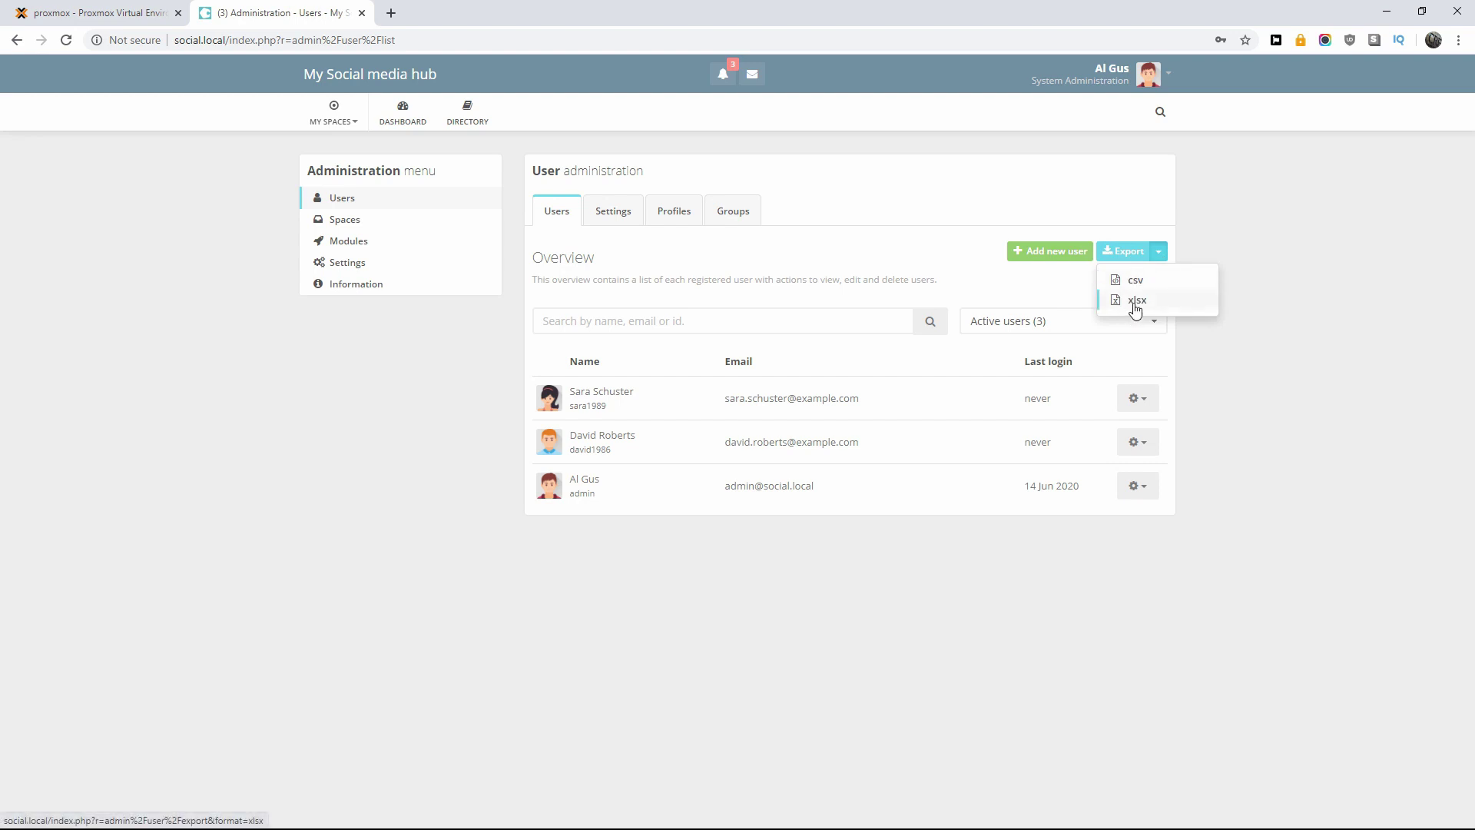
{"action": "left_click", "coordinate": [1064, 228]}
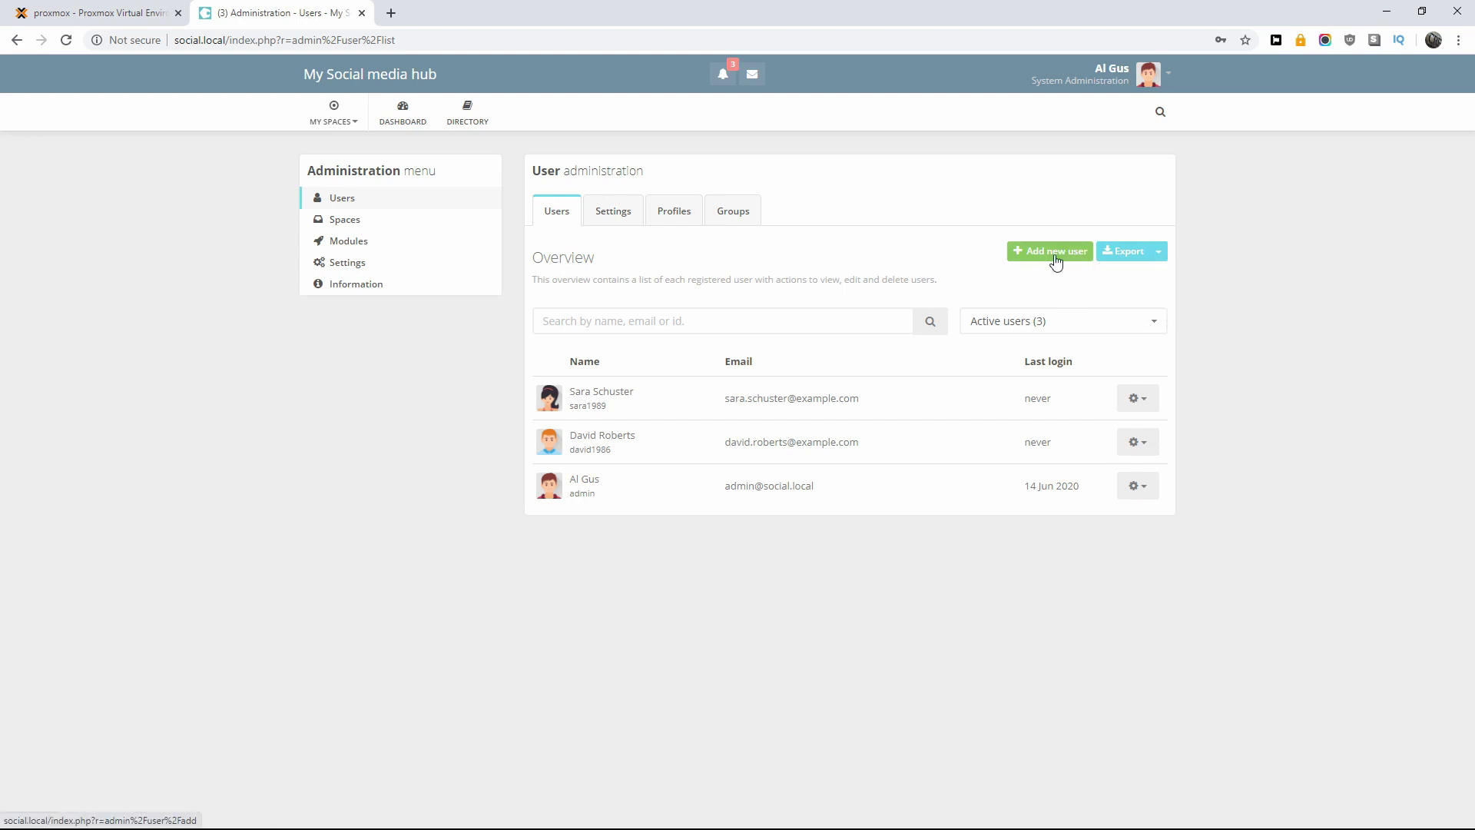
Try submitting a blank Add new user form, then view the registration and profile user settings.
{"action": "left_click", "coordinate": [1057, 260]}
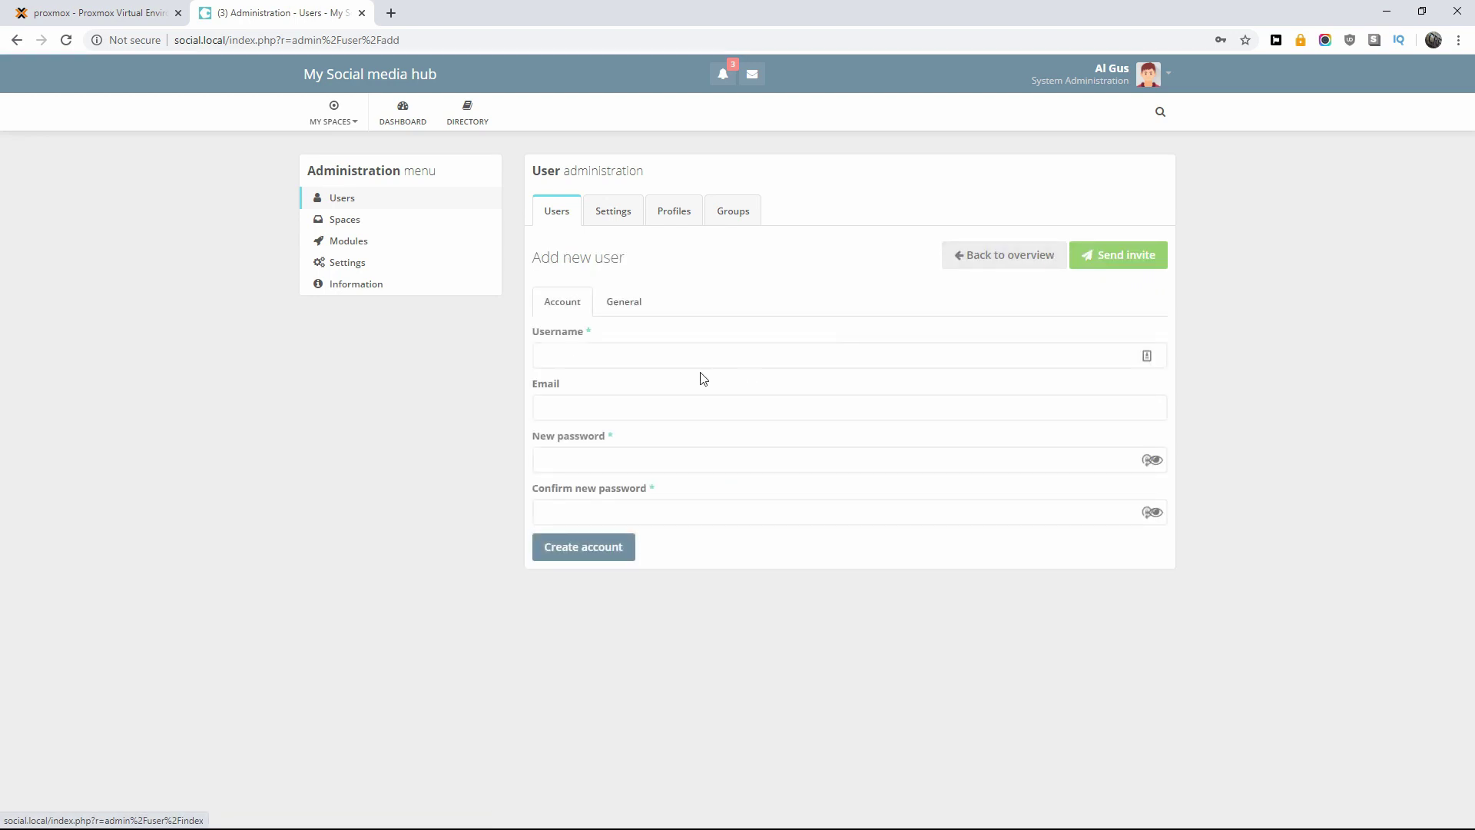
{"action": "left_click", "coordinate": [610, 361]}
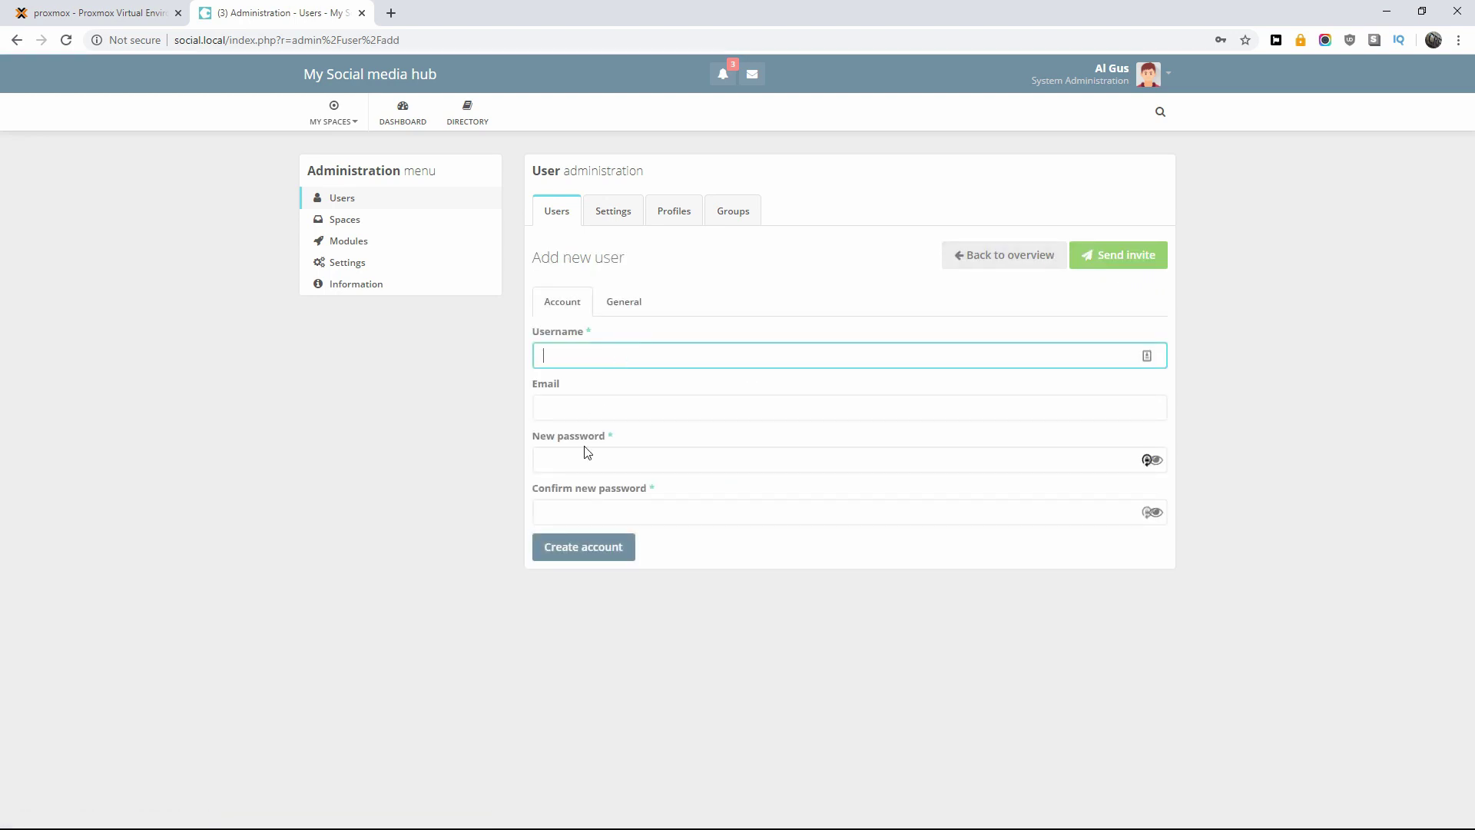
{"action": "left_click", "coordinate": [625, 311]}
{"action": "key", "text": "Return"}
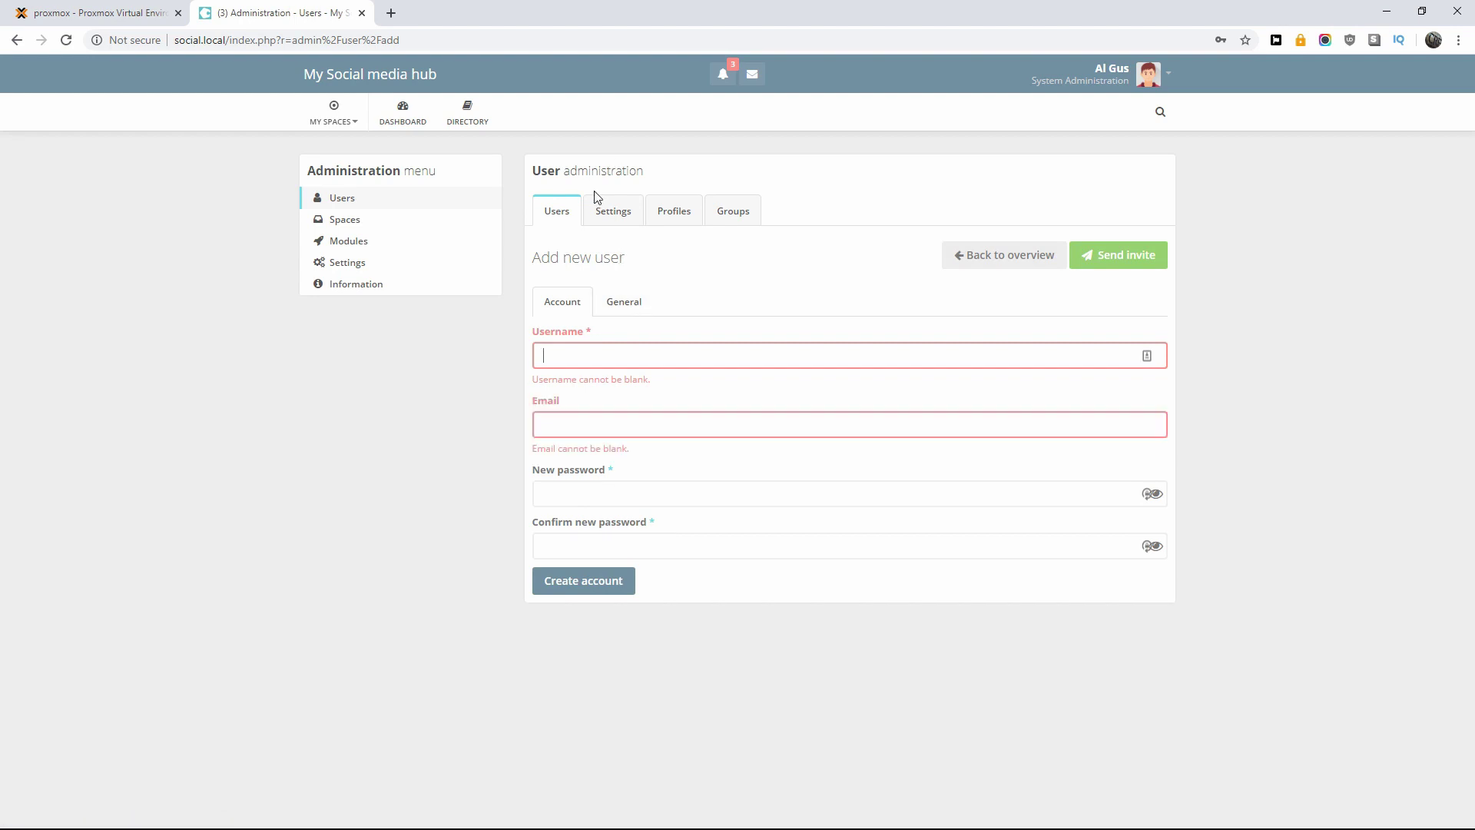
{"action": "left_click", "coordinate": [607, 210]}
{"action": "left_click", "coordinate": [667, 219]}
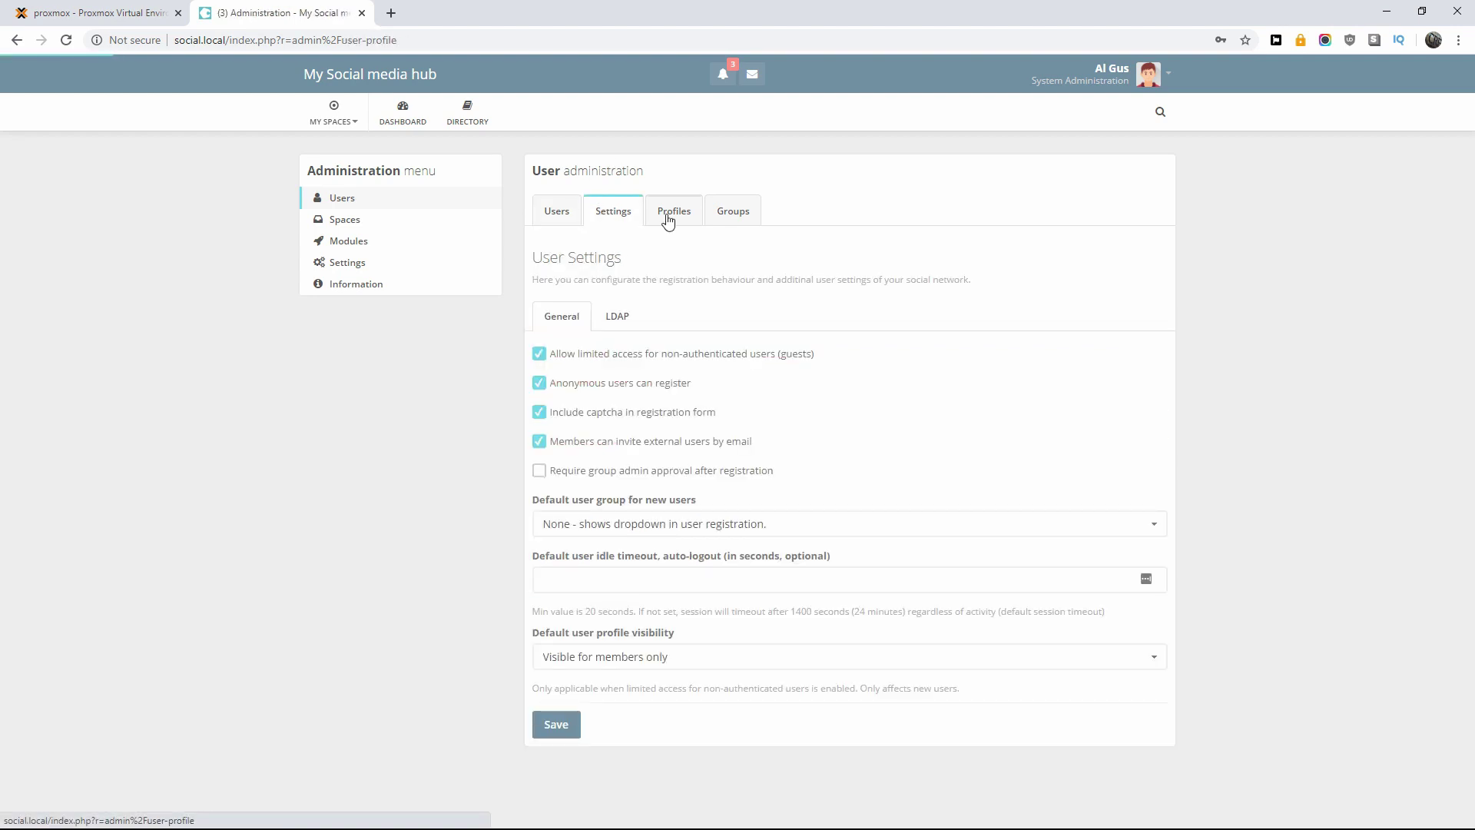
Check space default settings, keeping visibility Public (Members only), then go to Modules administration.
{"action": "left_click", "coordinate": [710, 214]}
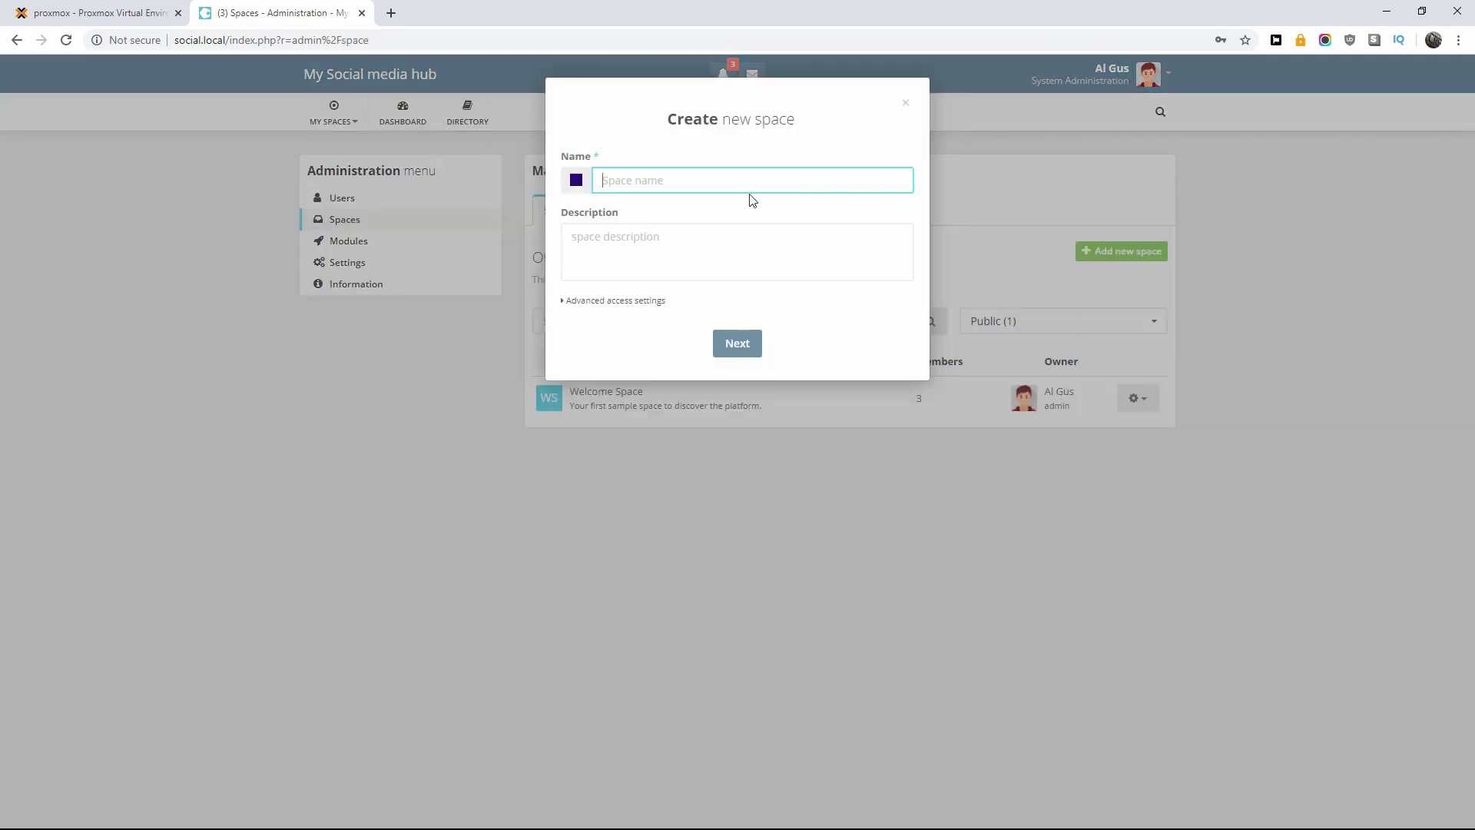
{"action": "left_click", "coordinate": [906, 102]}
{"action": "left_click", "coordinate": [634, 217]}
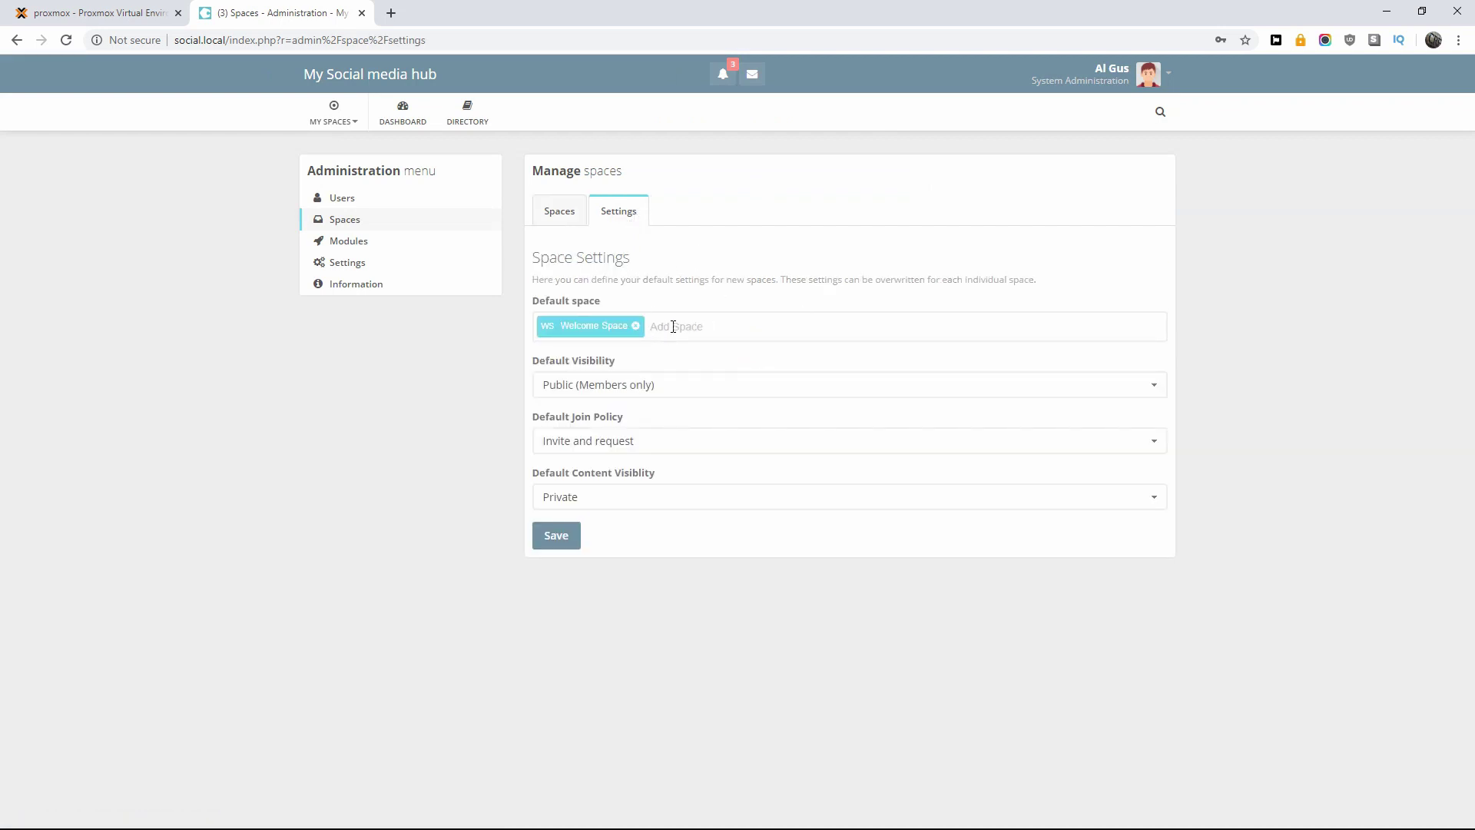
{"action": "left_click", "coordinate": [674, 327]}
{"action": "left_click", "coordinate": [474, 458]}
{"action": "left_click", "coordinate": [593, 392]}
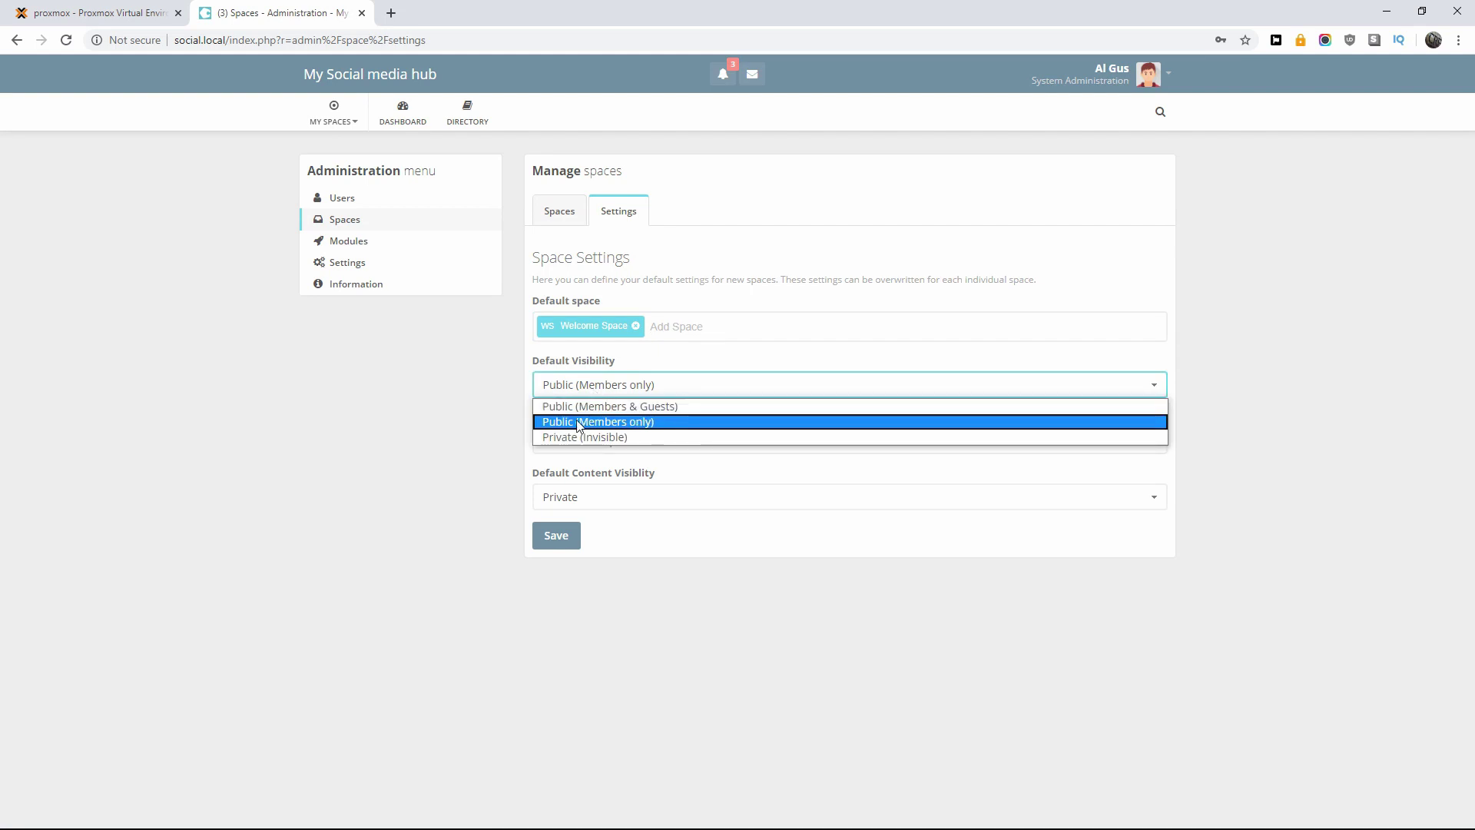
{"action": "left_click", "coordinate": [393, 487]}
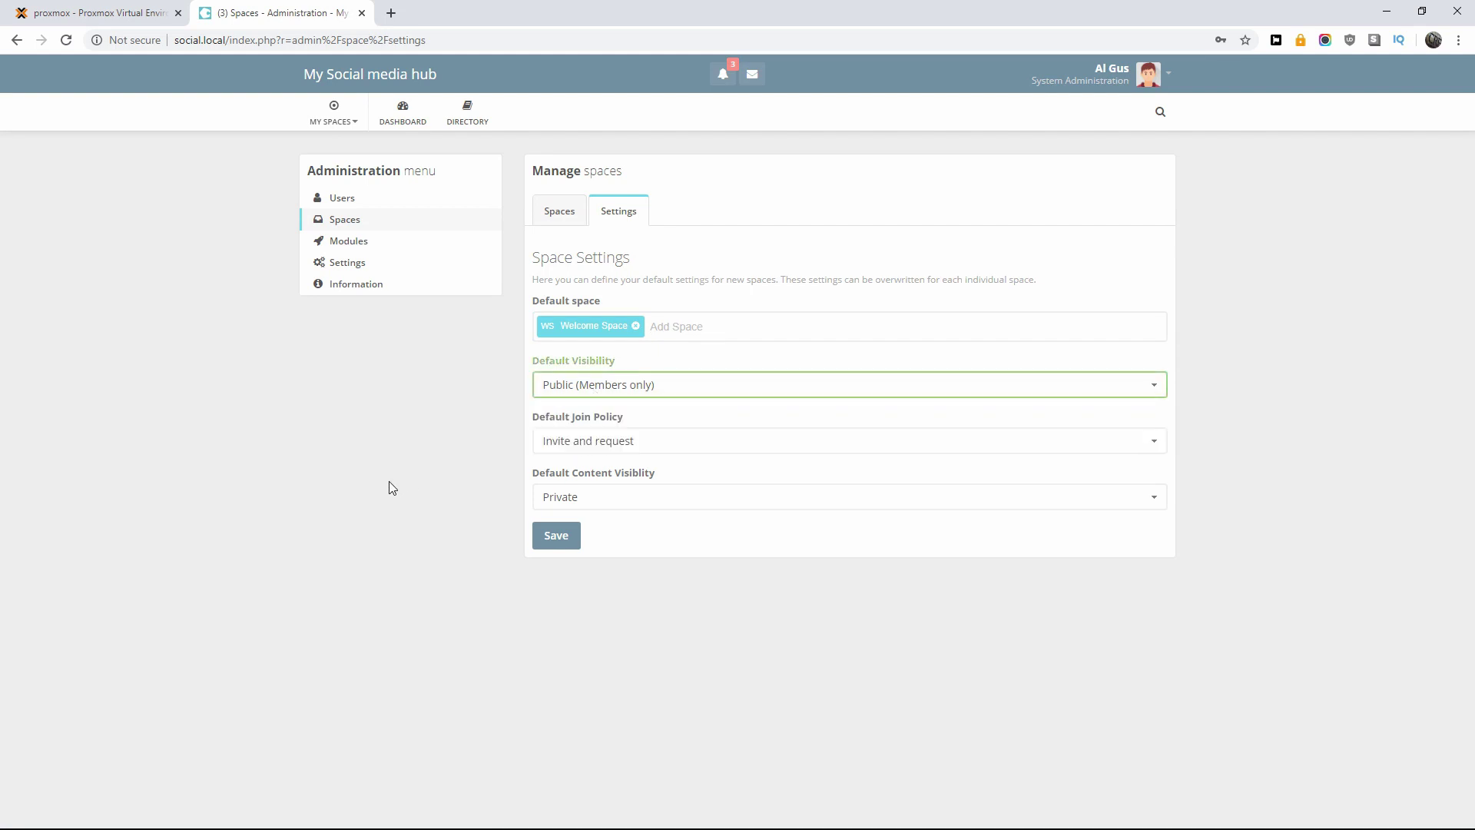
{"action": "left_click", "coordinate": [352, 242]}
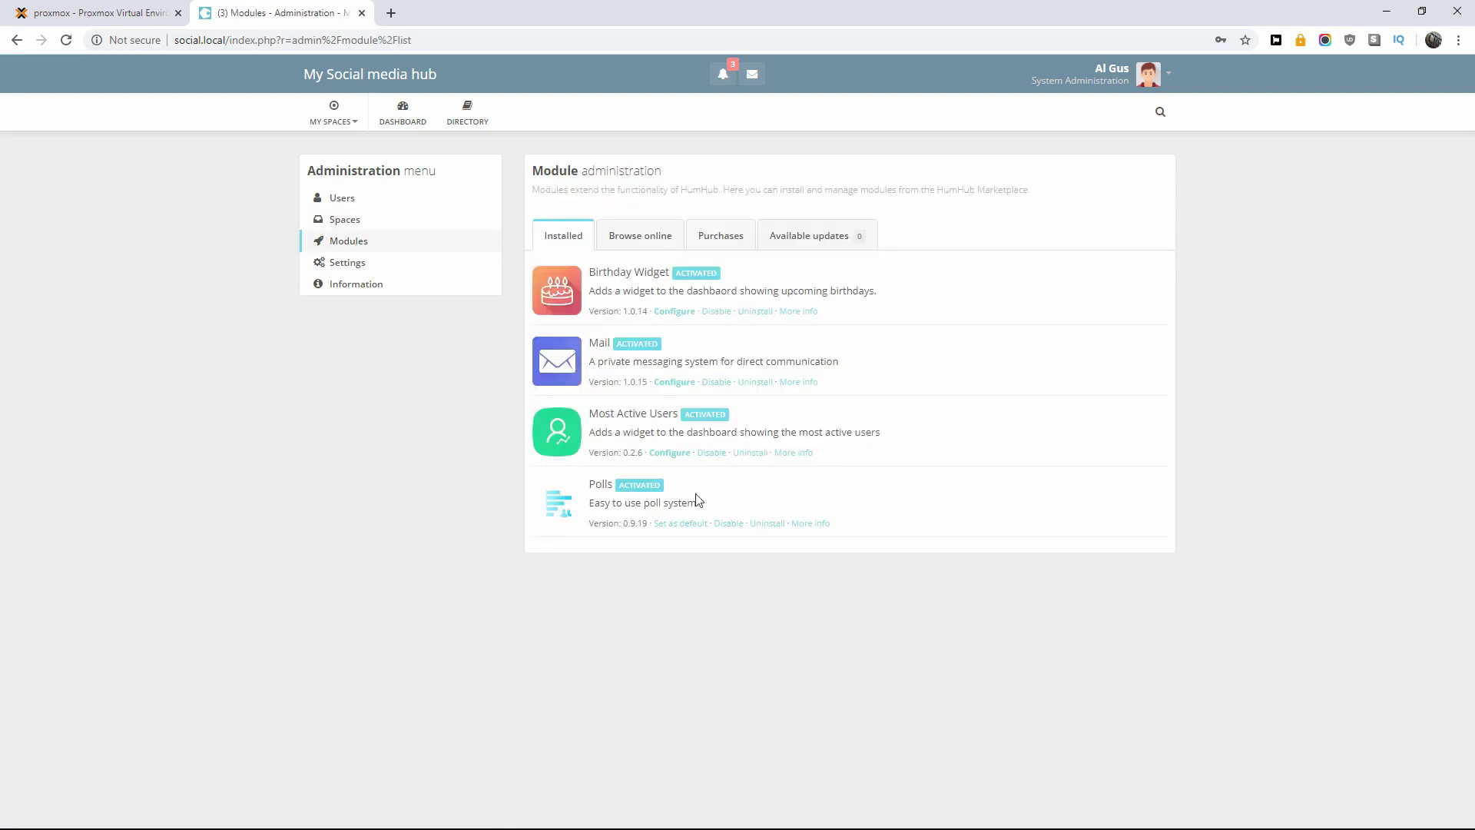
Install and enable the AdSense module from the online modules list and view its details.
{"action": "left_click", "coordinate": [660, 242]}
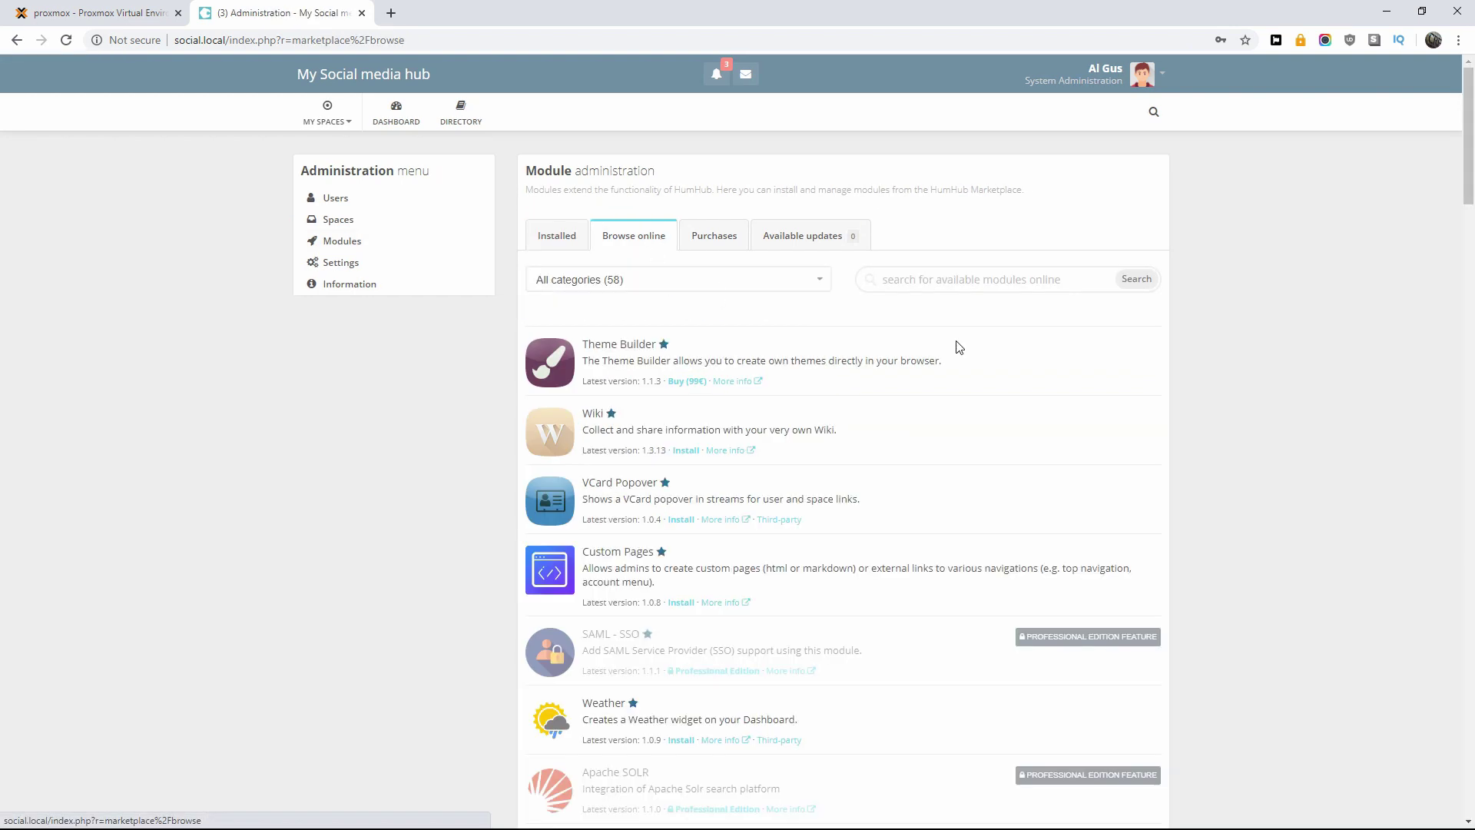
{"action": "left_click_drag", "start_coordinate": [1469, 190], "coordinate": [1433, 822]}
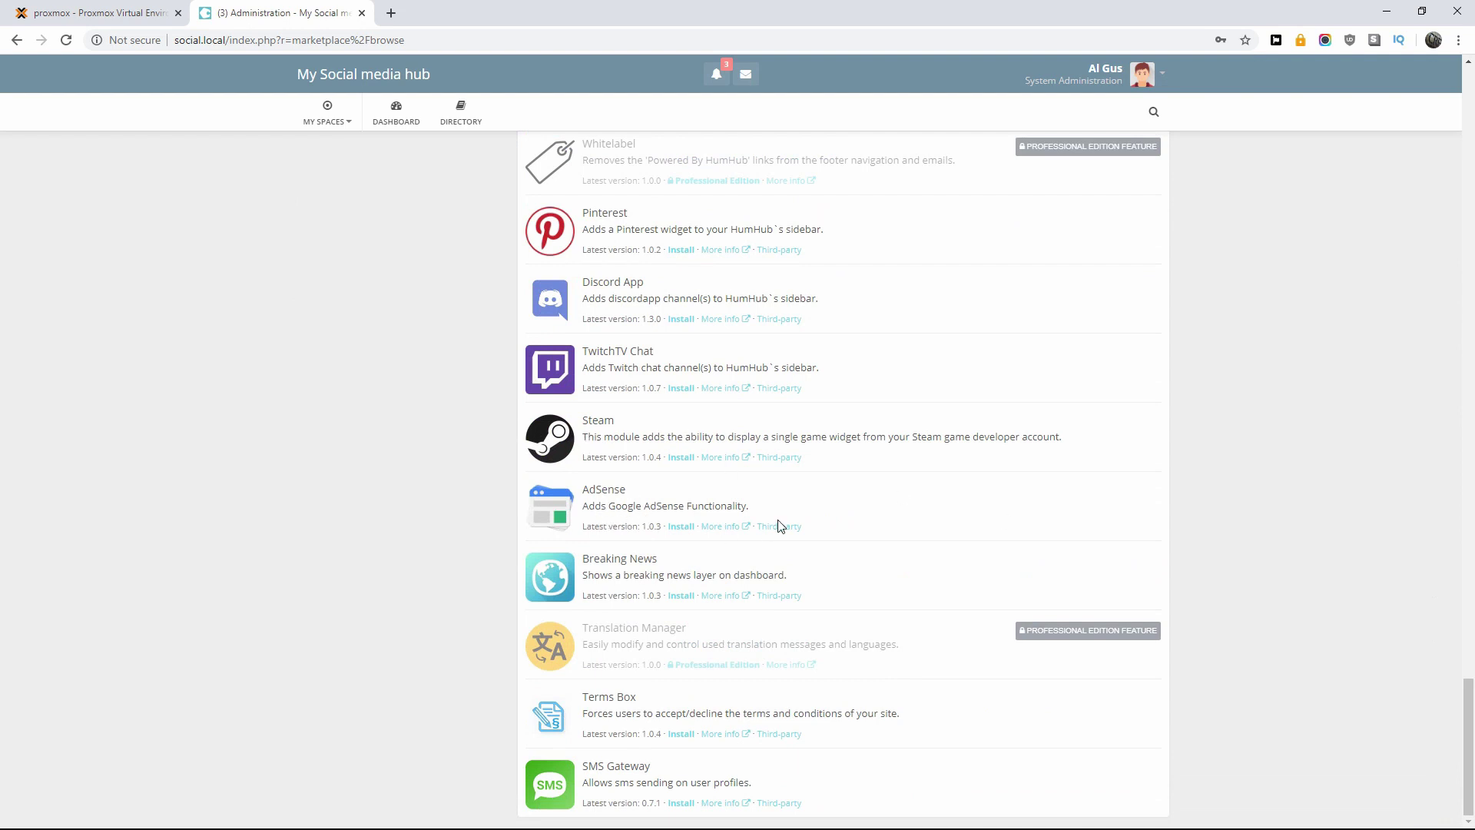
{"action": "left_click", "coordinate": [680, 529]}
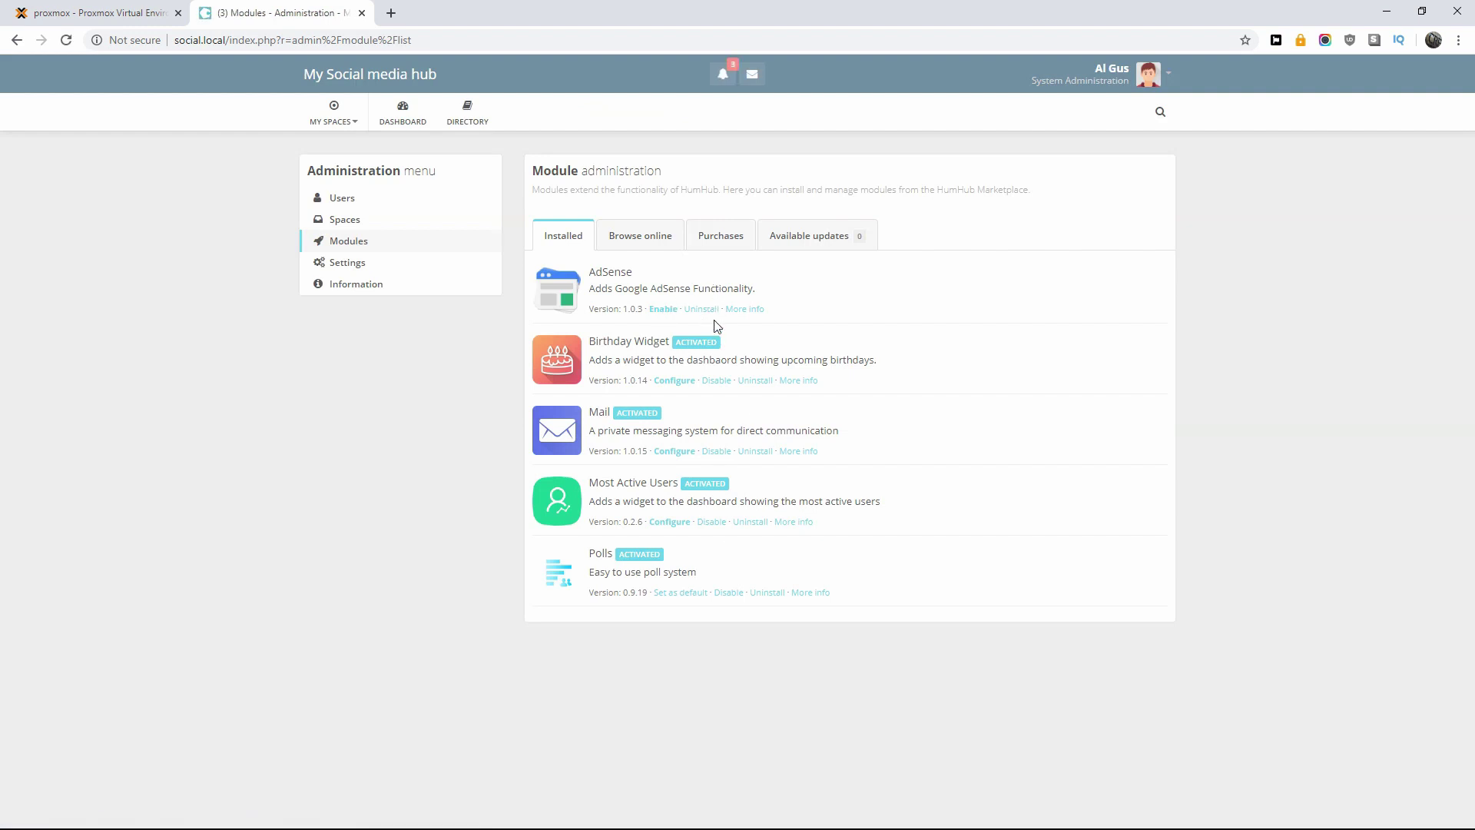
{"action": "left_click", "coordinate": [663, 309]}
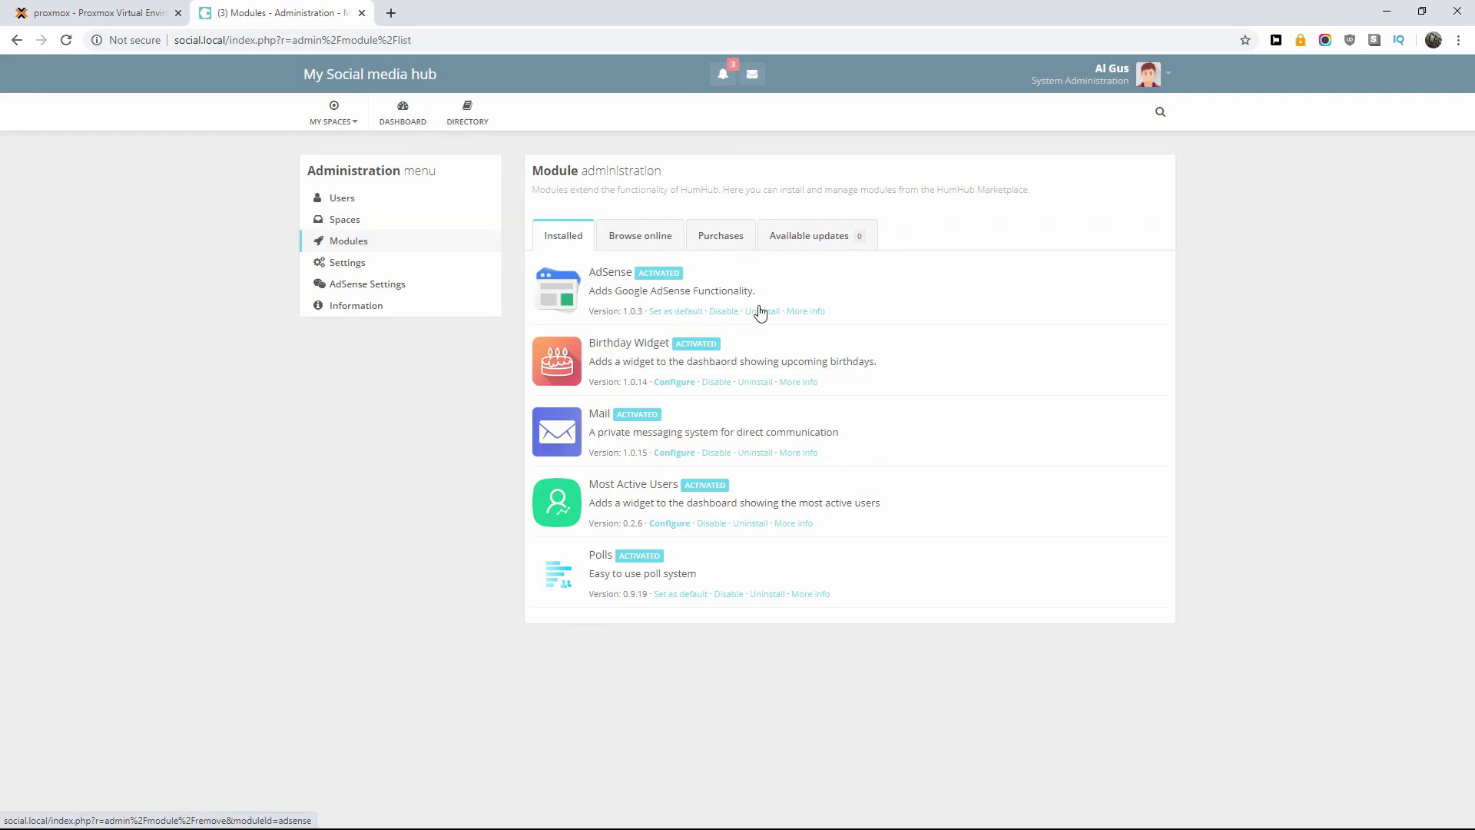
{"action": "left_click", "coordinate": [799, 313]}
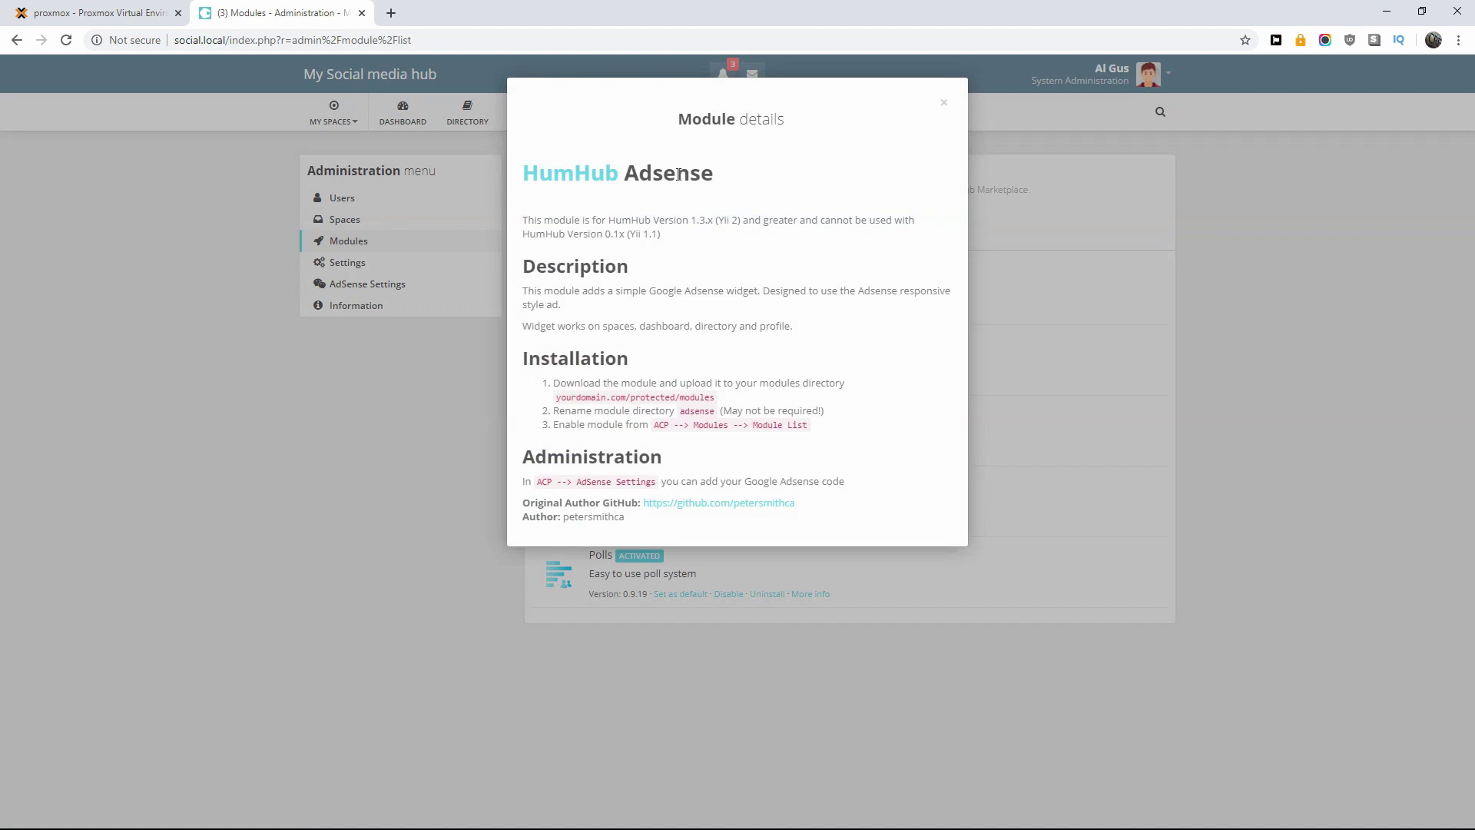
{"action": "left_click", "coordinate": [945, 104]}
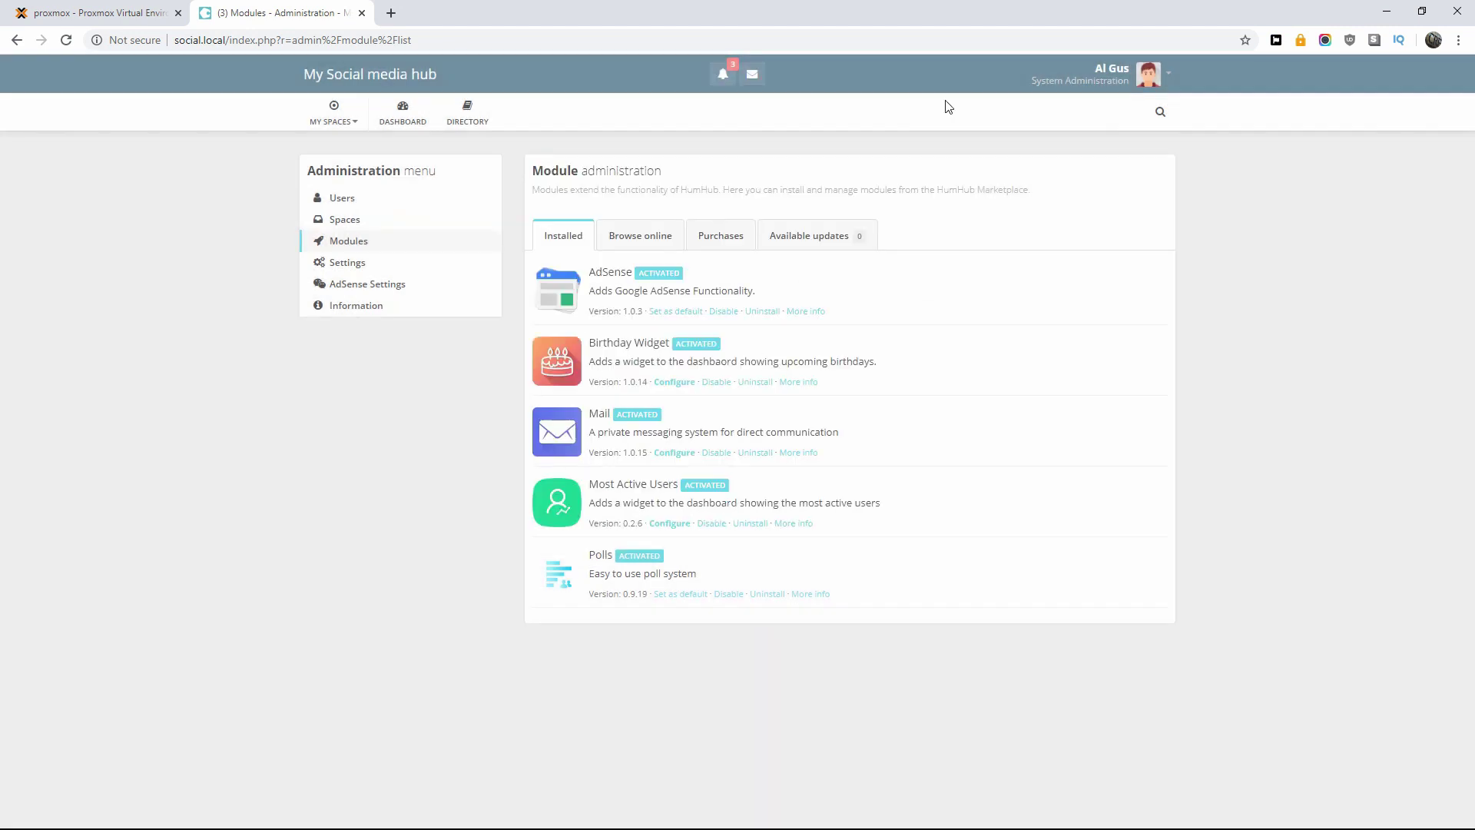
{"action": "left_click", "coordinate": [348, 242]}
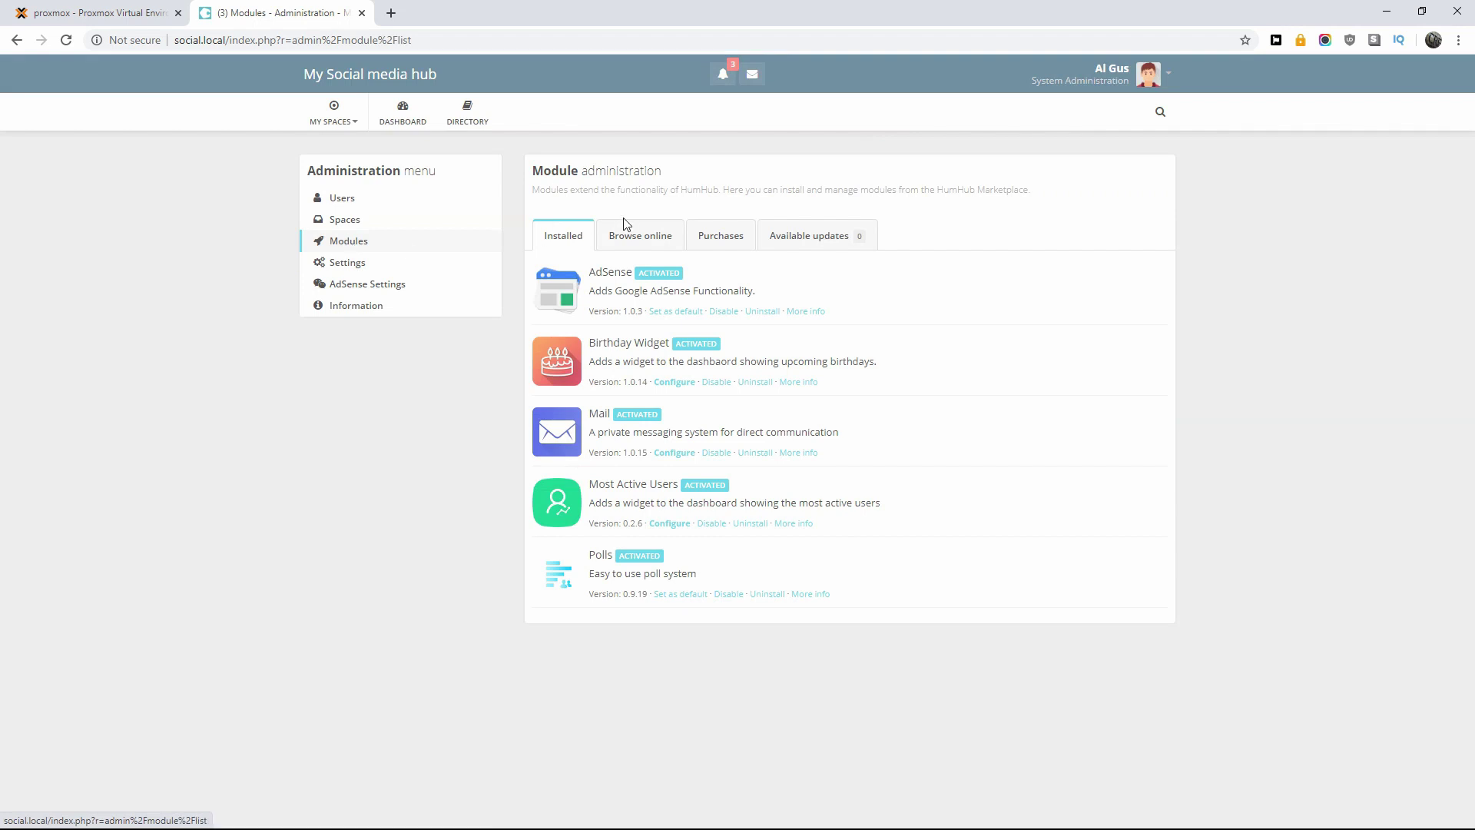
Check purchased modules and available updates, confirming 'All modules are up to date!'.
{"action": "left_click", "coordinate": [644, 243]}
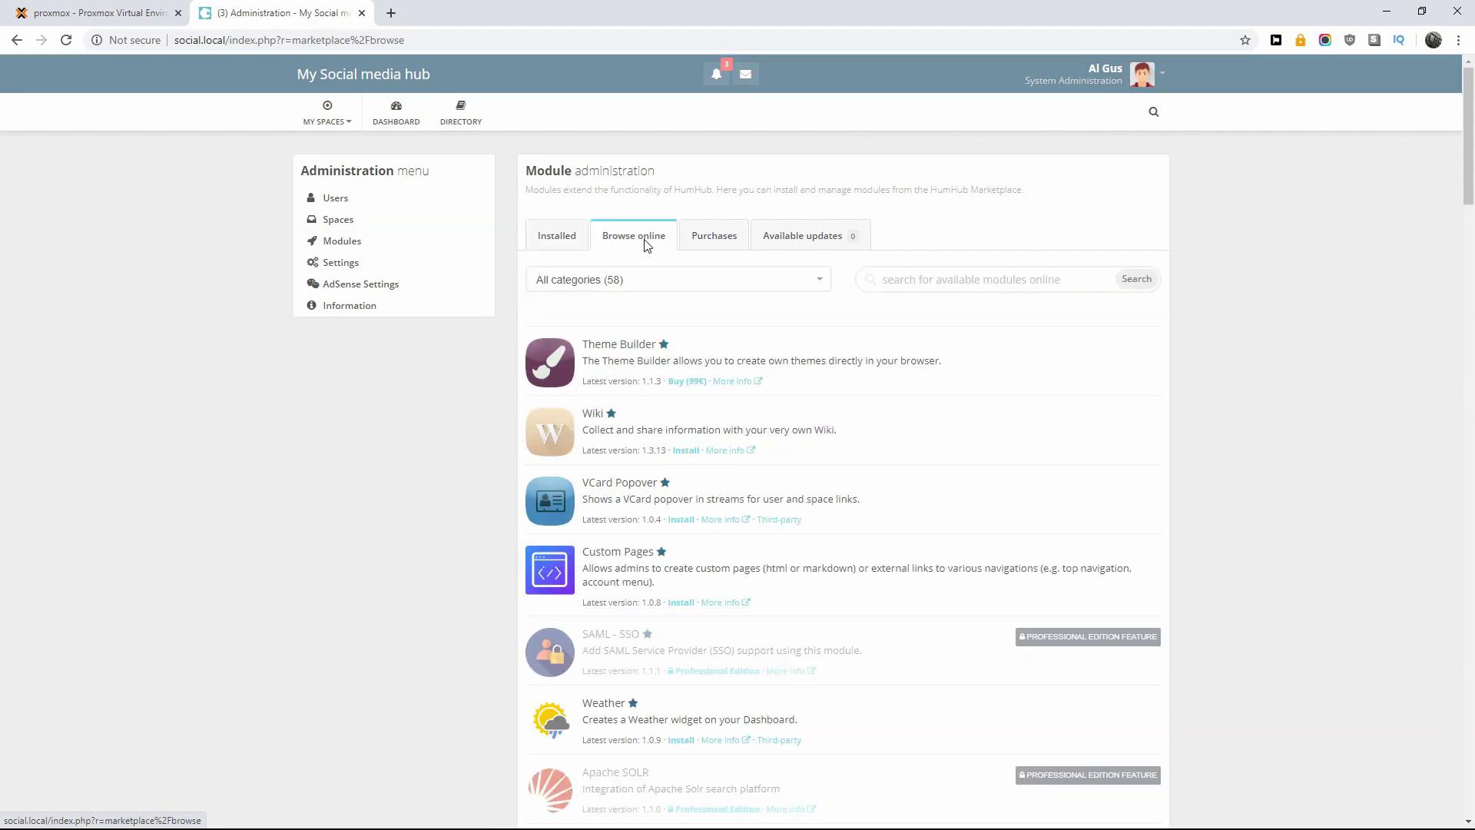
{"action": "left_click_drag", "start_coordinate": [1470, 209], "coordinate": [1472, 158]}
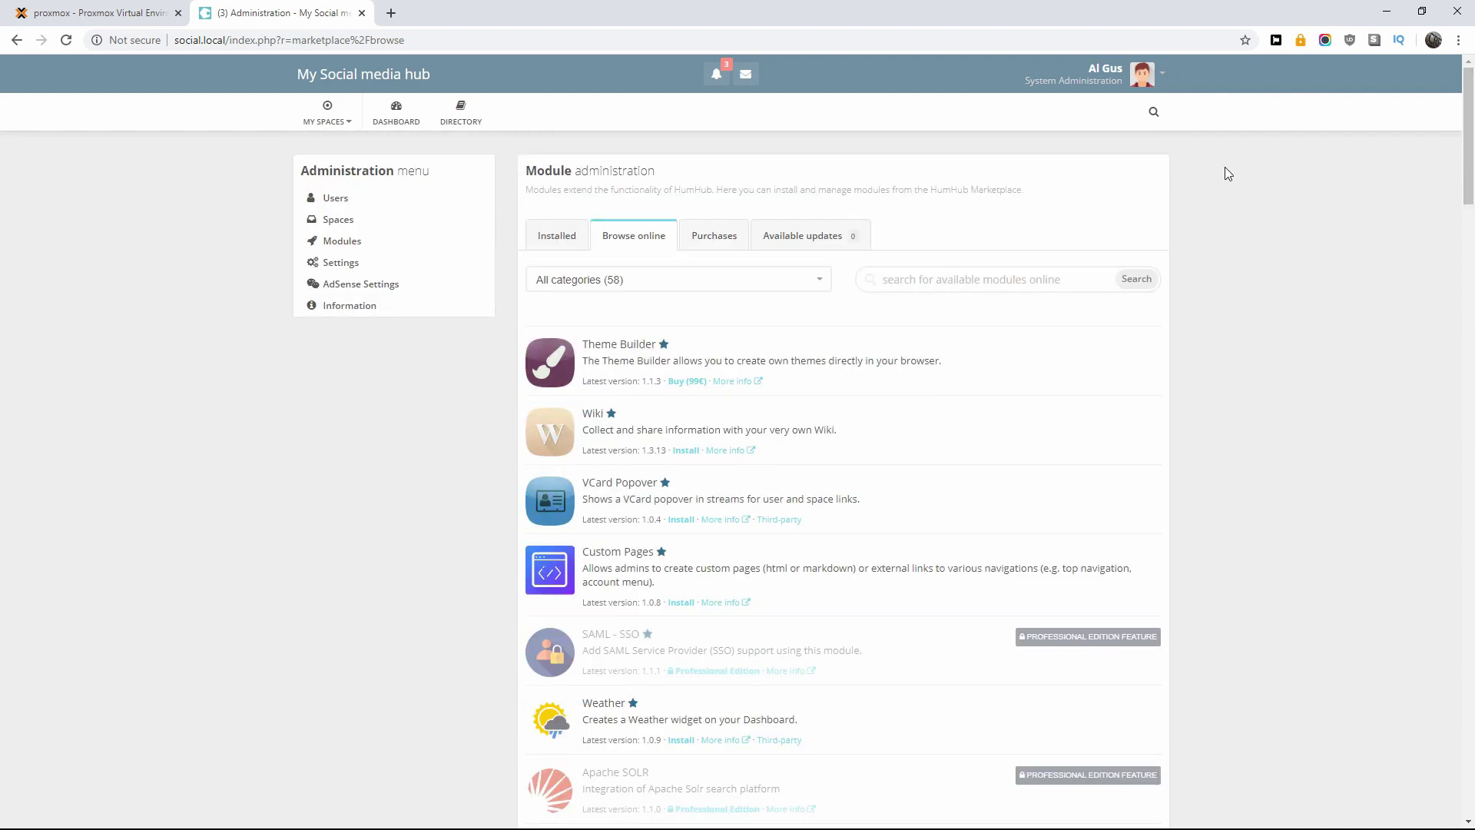
{"action": "left_click", "coordinate": [778, 283]}
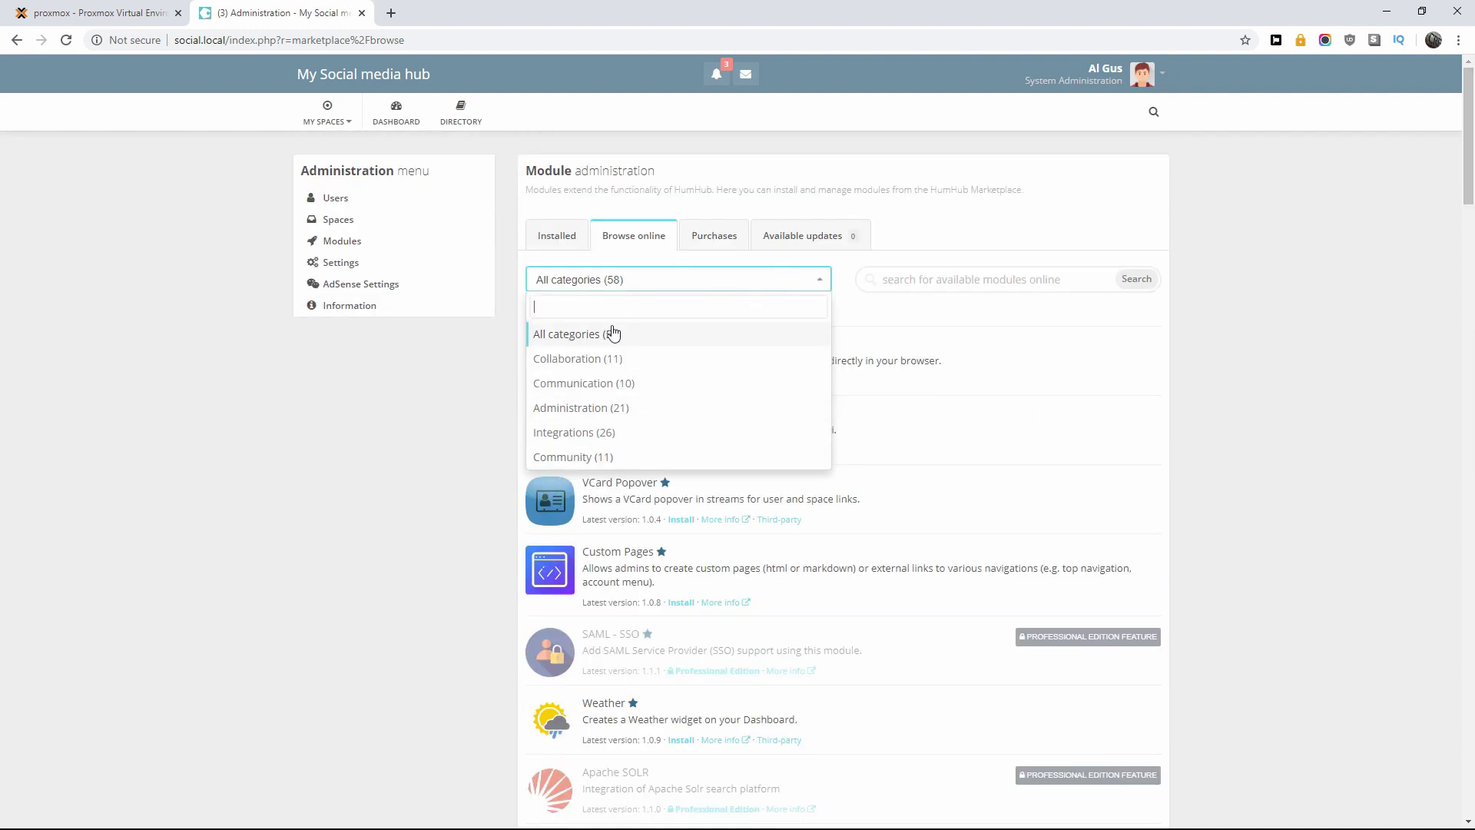
{"action": "left_click", "coordinate": [732, 243]}
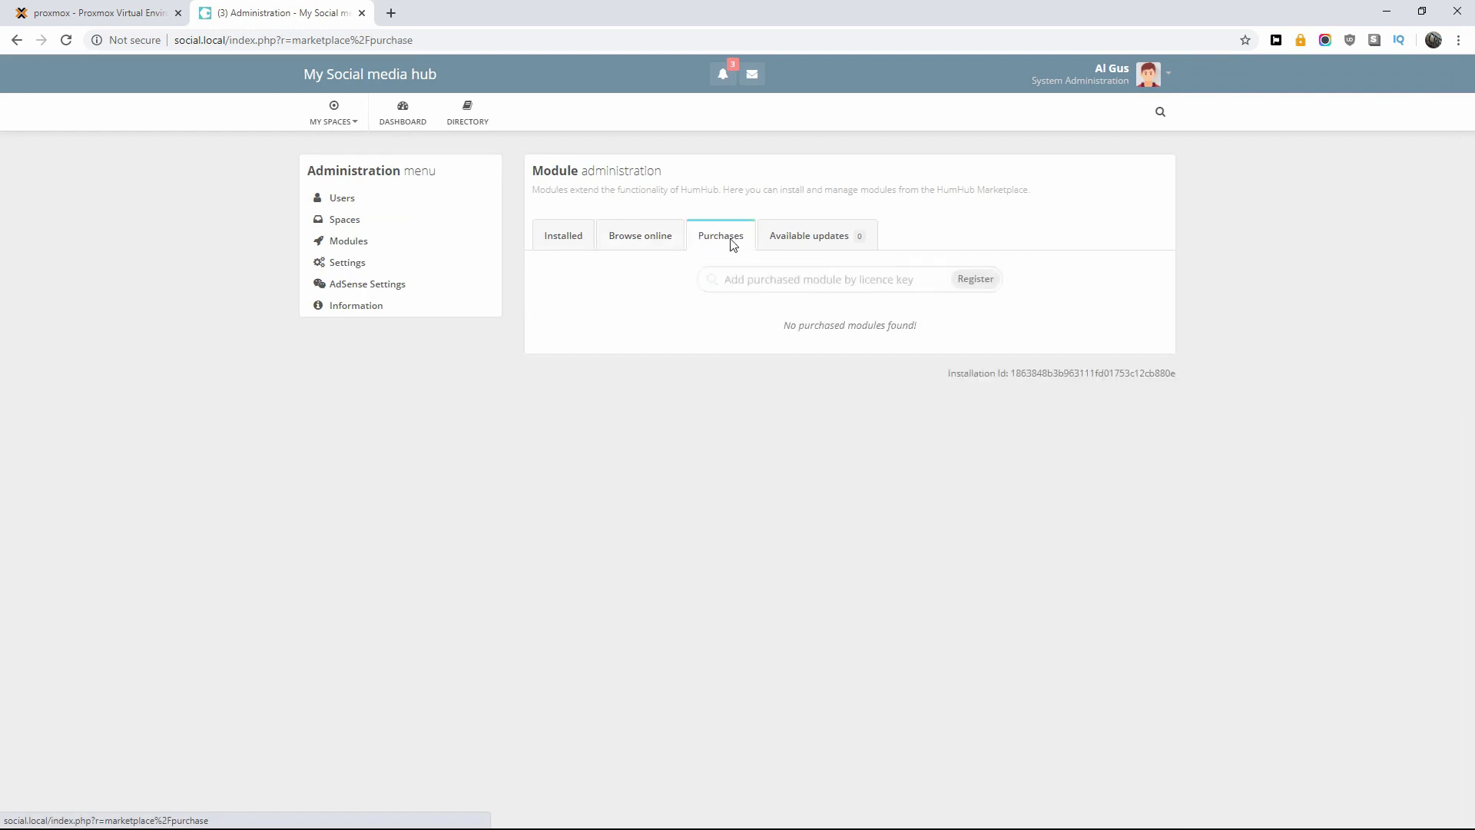
{"action": "left_click", "coordinate": [808, 236]}
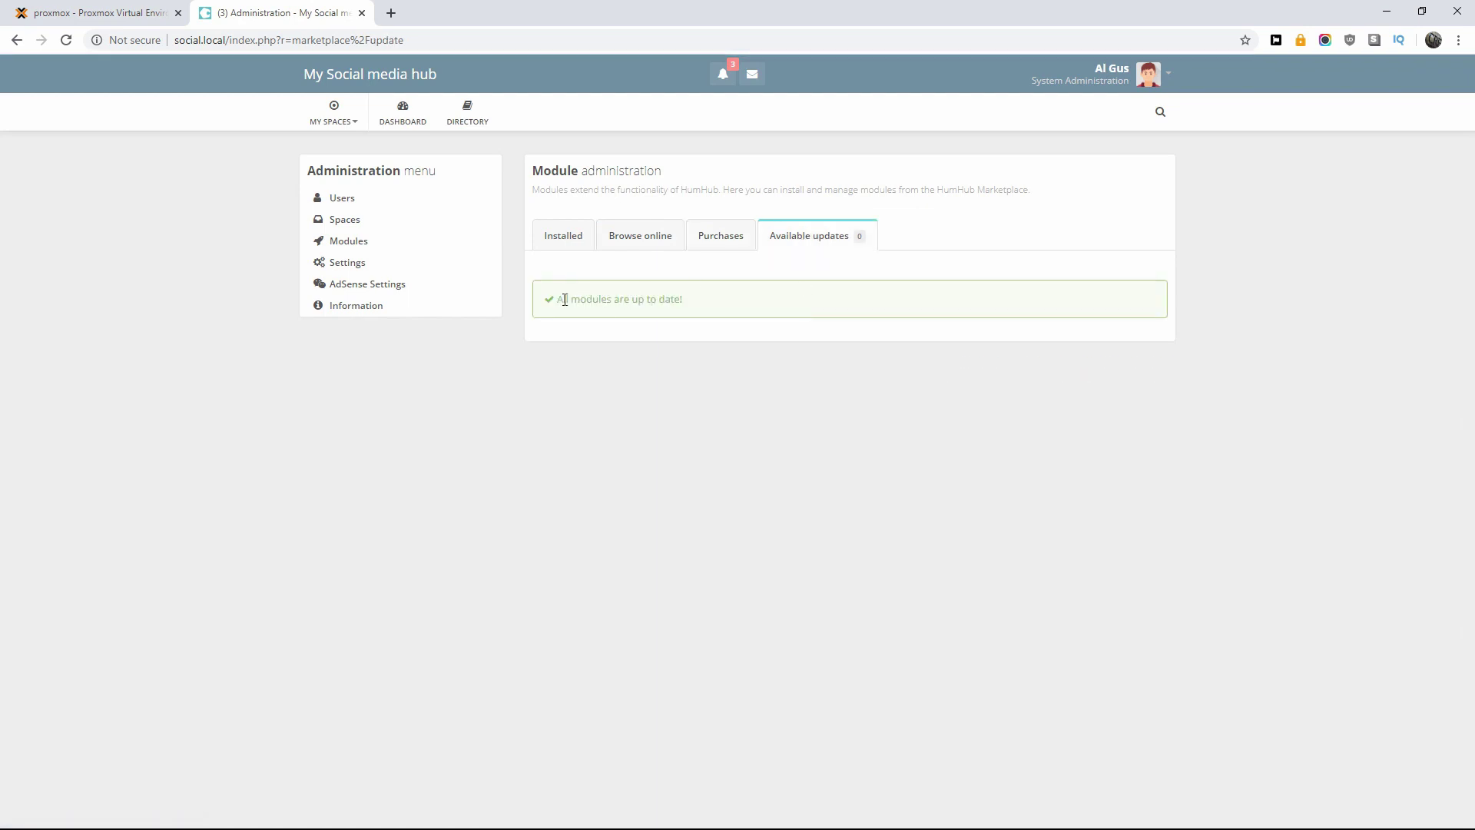
{"action": "left_click_drag", "start_coordinate": [559, 300], "coordinate": [688, 305]}
{"action": "left_click", "coordinate": [739, 321]}
{"action": "left_click", "coordinate": [348, 269]}
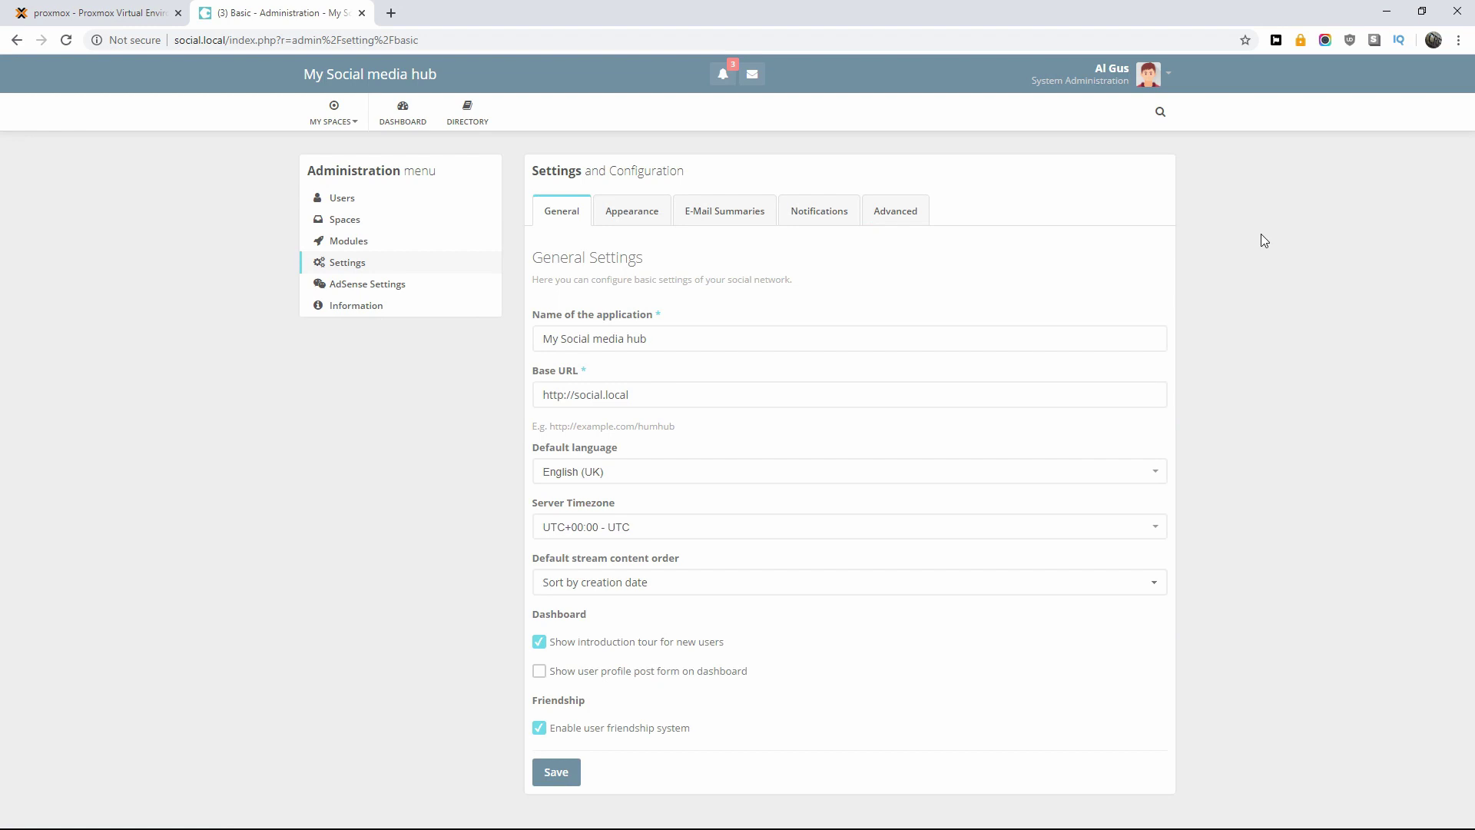
Review the Appearance settings, keeping HumHub as the theme.
{"action": "left_click", "coordinate": [639, 224]}
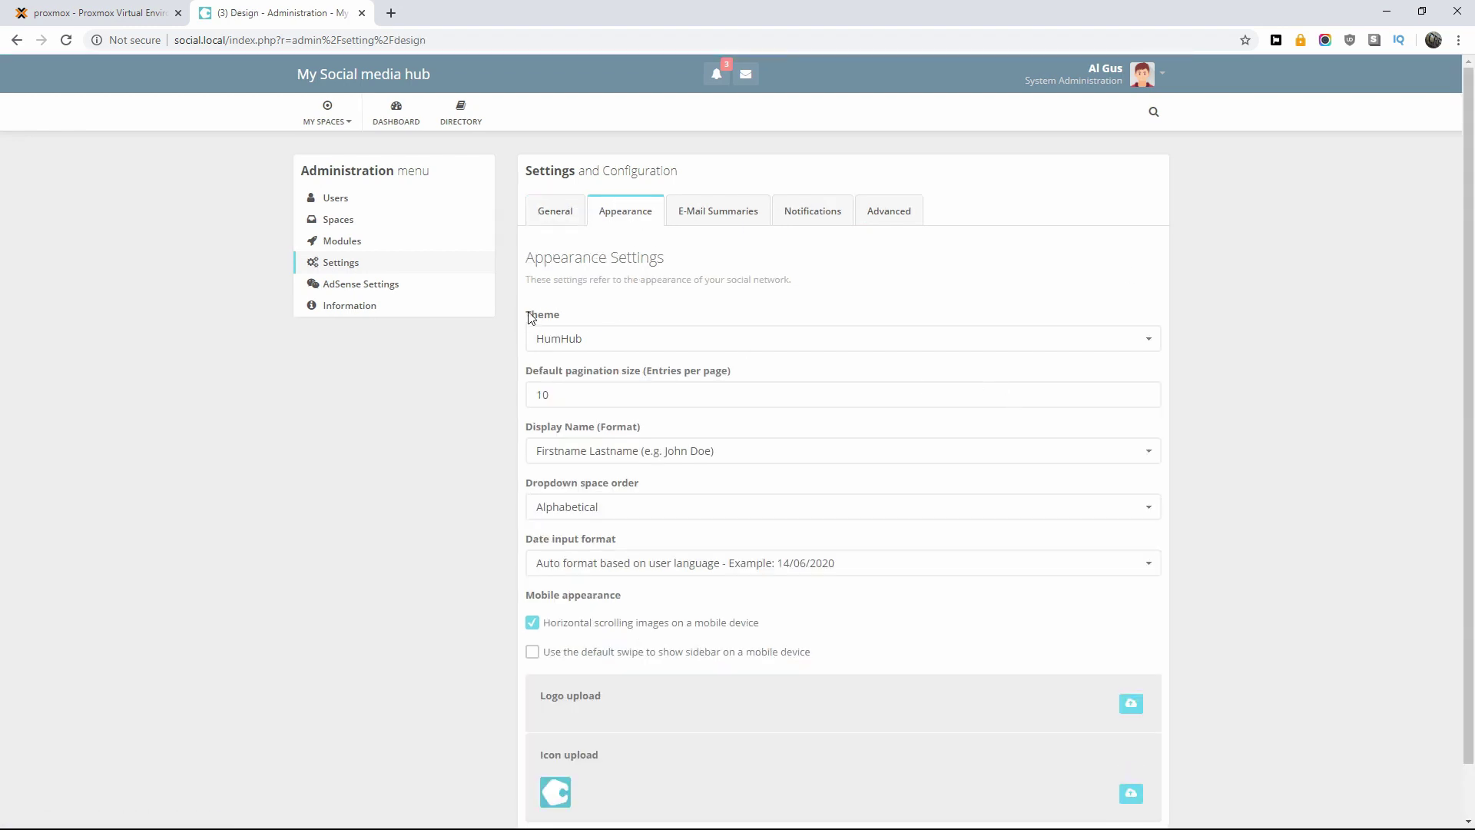
{"action": "left_click_drag", "start_coordinate": [530, 317], "coordinate": [564, 317]}
{"action": "left_click", "coordinate": [567, 342]}
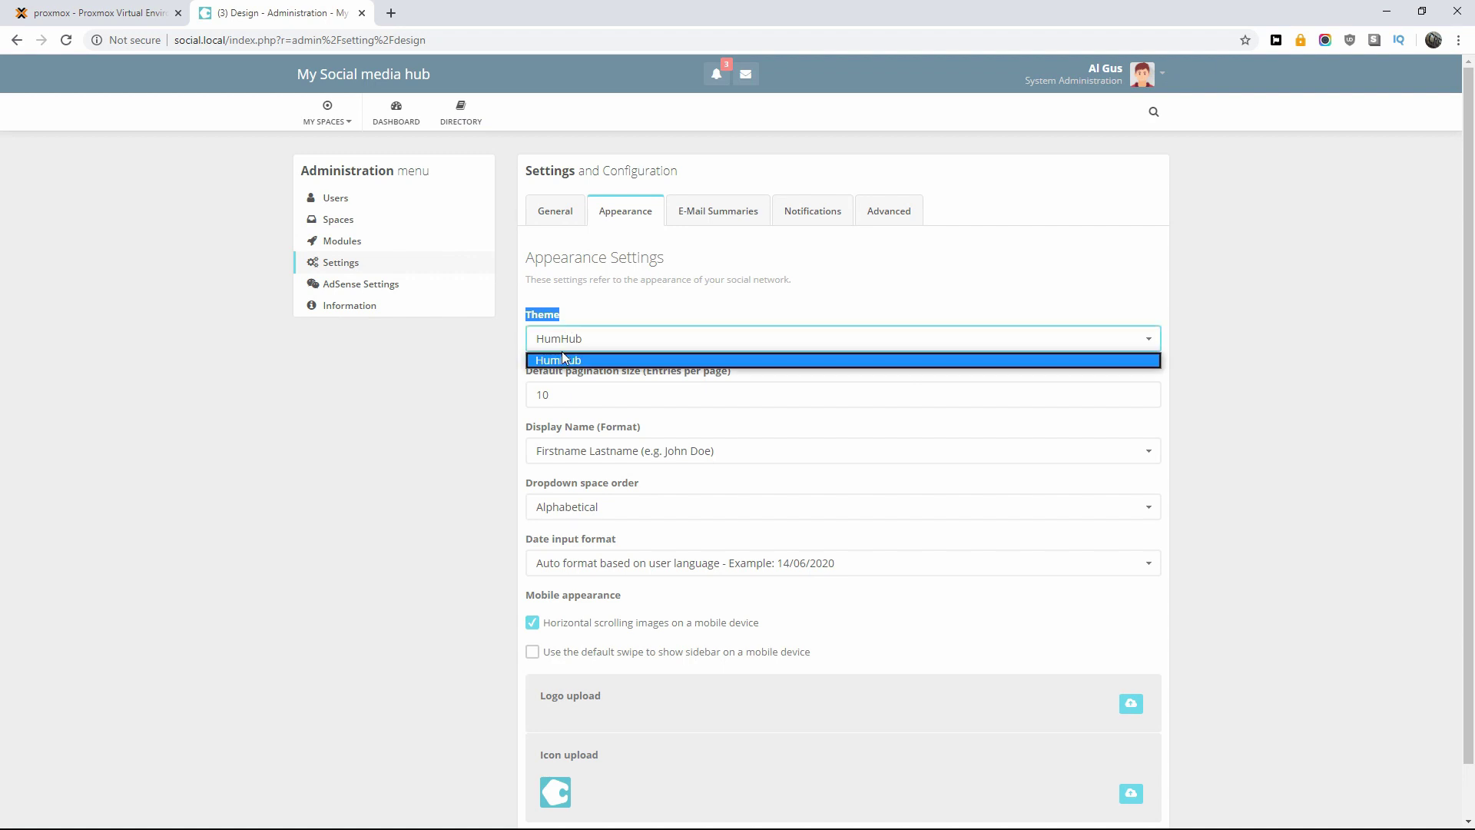
{"action": "left_click", "coordinate": [453, 413]}
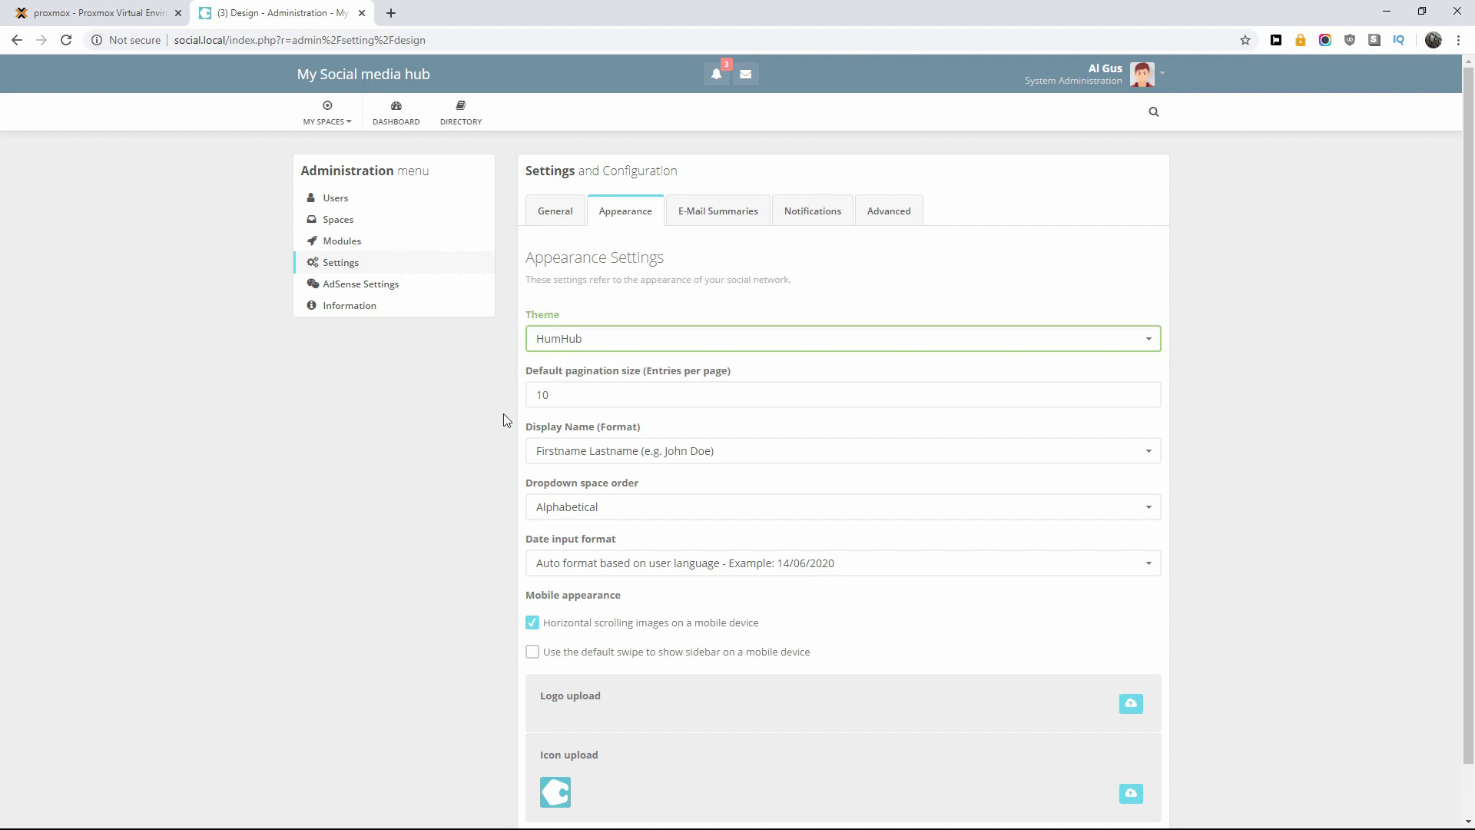
{"action": "scroll", "coordinate": [529, 449], "scroll_direction": "down", "scroll_amount": 1}
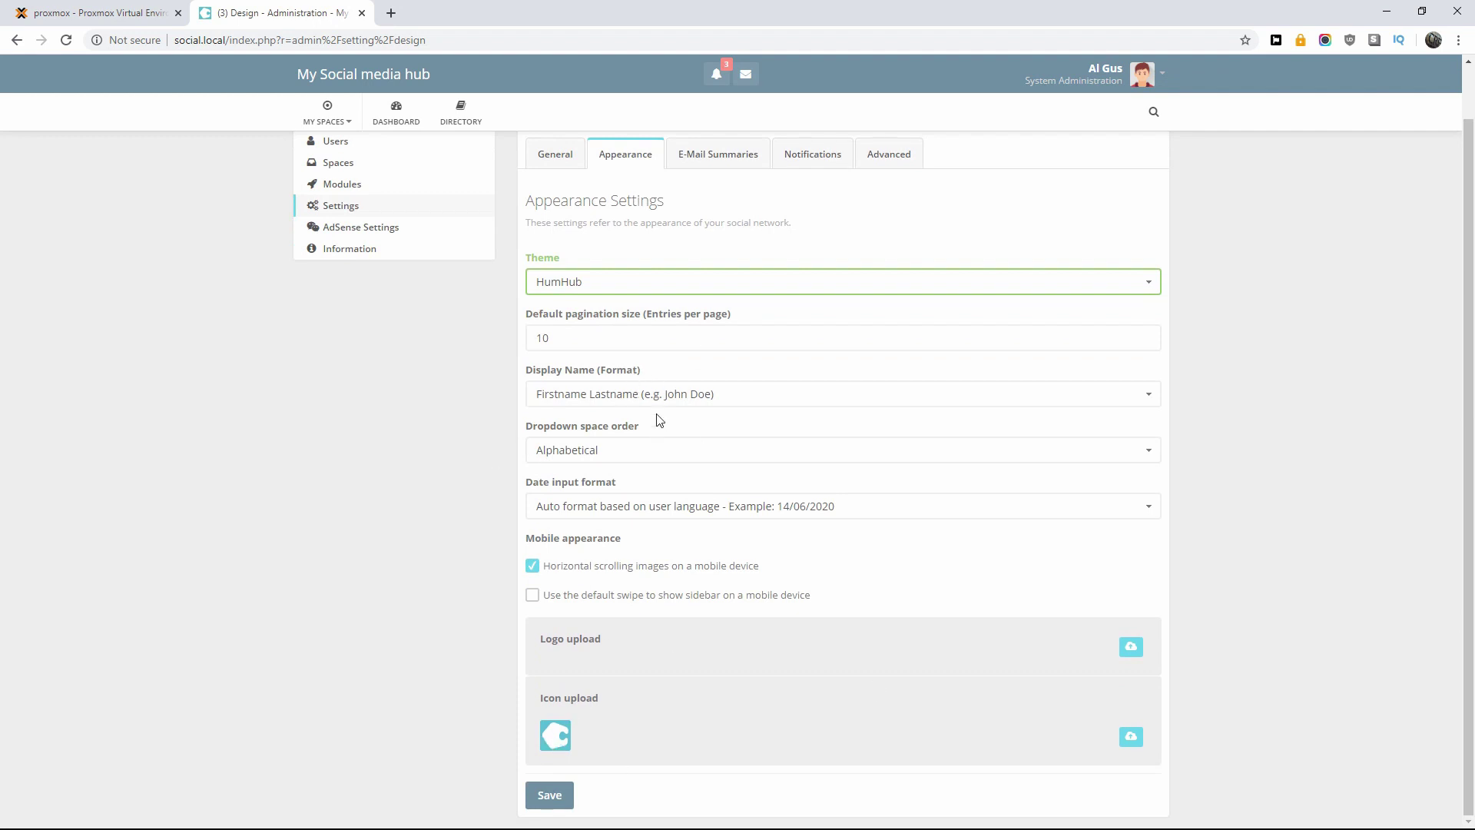
Browse E-Mail Summaries, Notifications and Advanced Statistics tracking code settings, ending on AdSense Settings.
{"action": "left_click", "coordinate": [747, 164]}
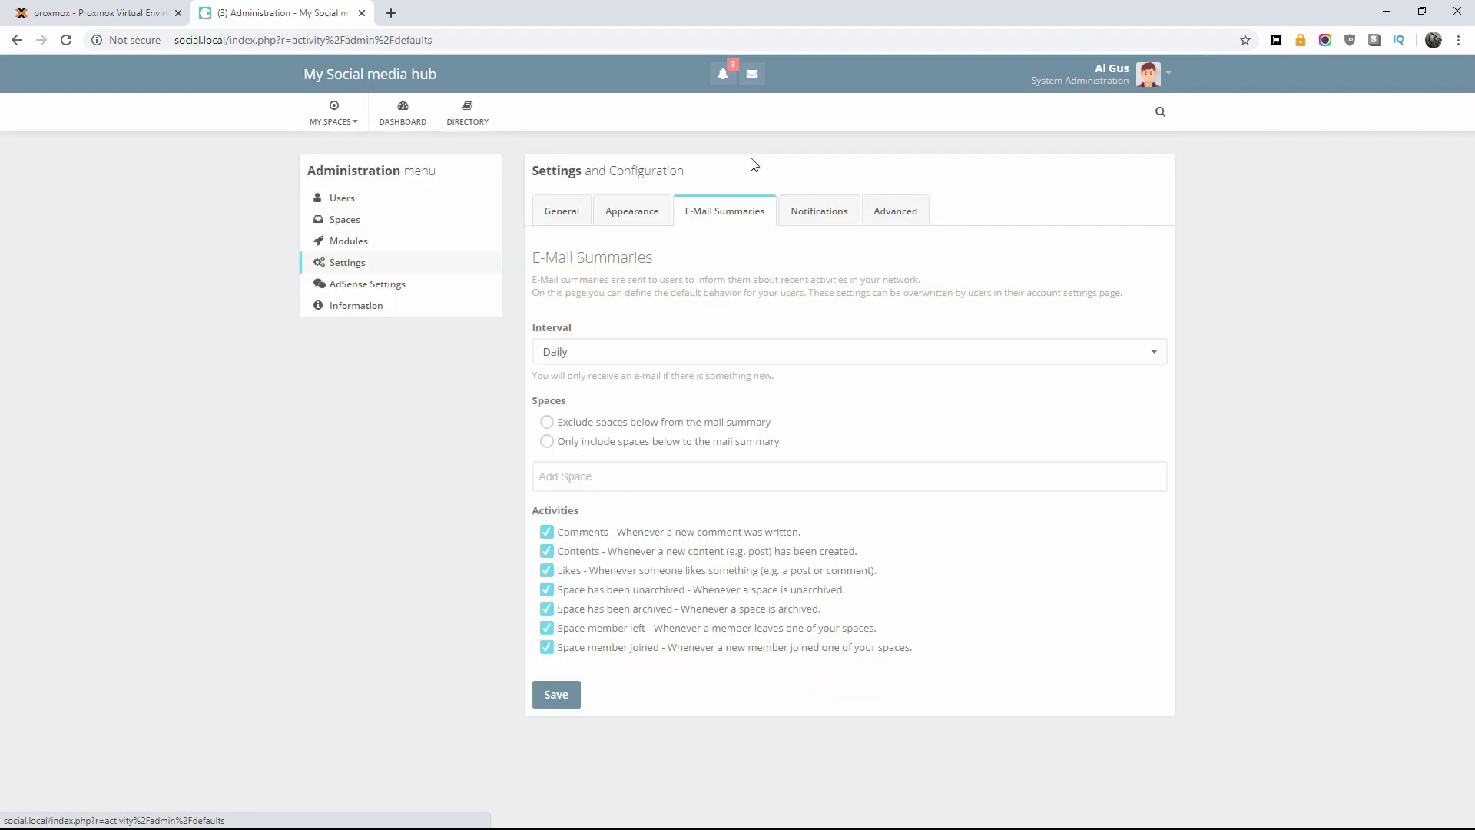
{"action": "left_click", "coordinate": [832, 223]}
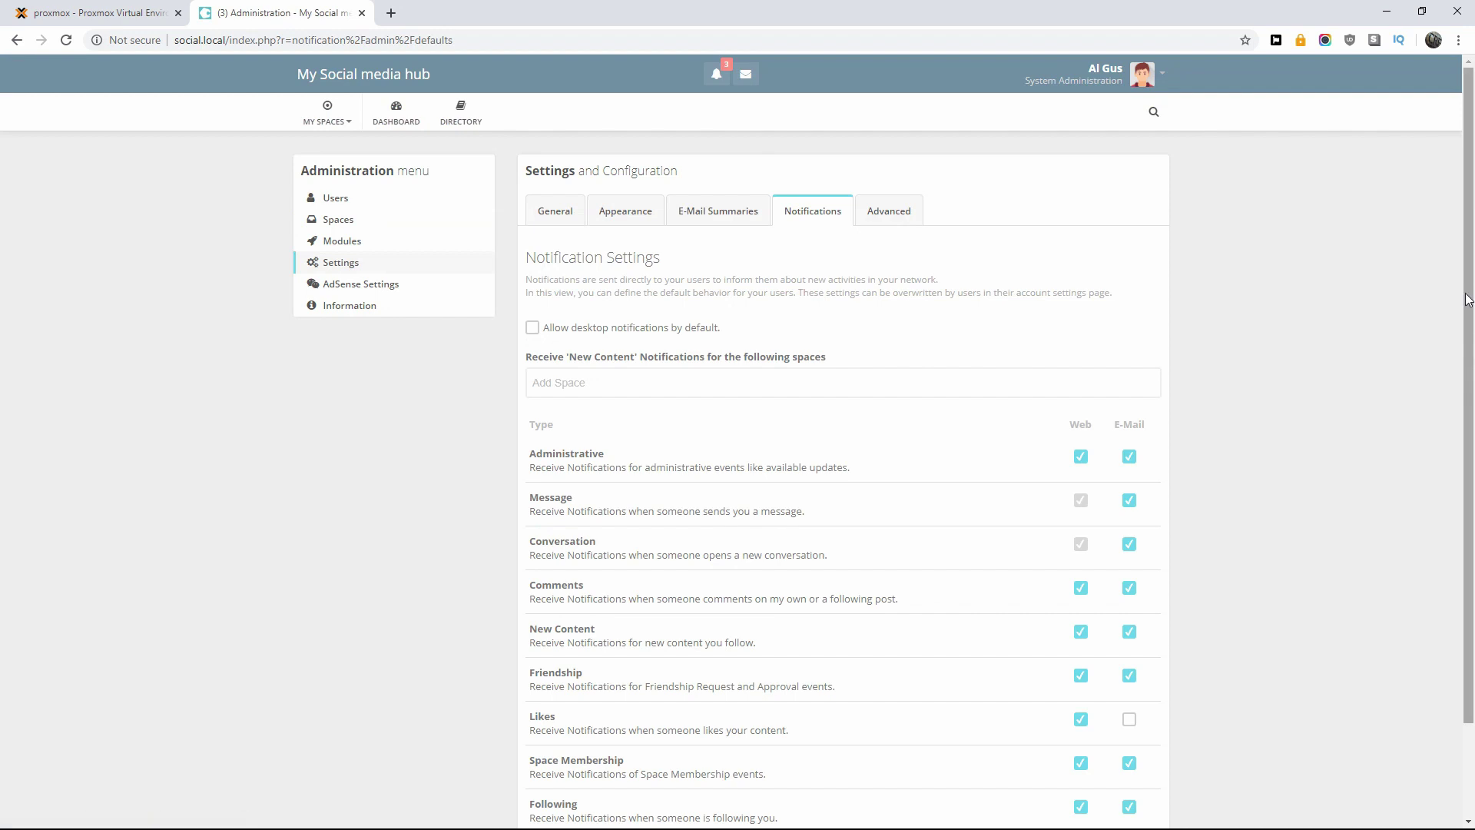
{"action": "left_click_drag", "start_coordinate": [1469, 300], "coordinate": [1473, 206]}
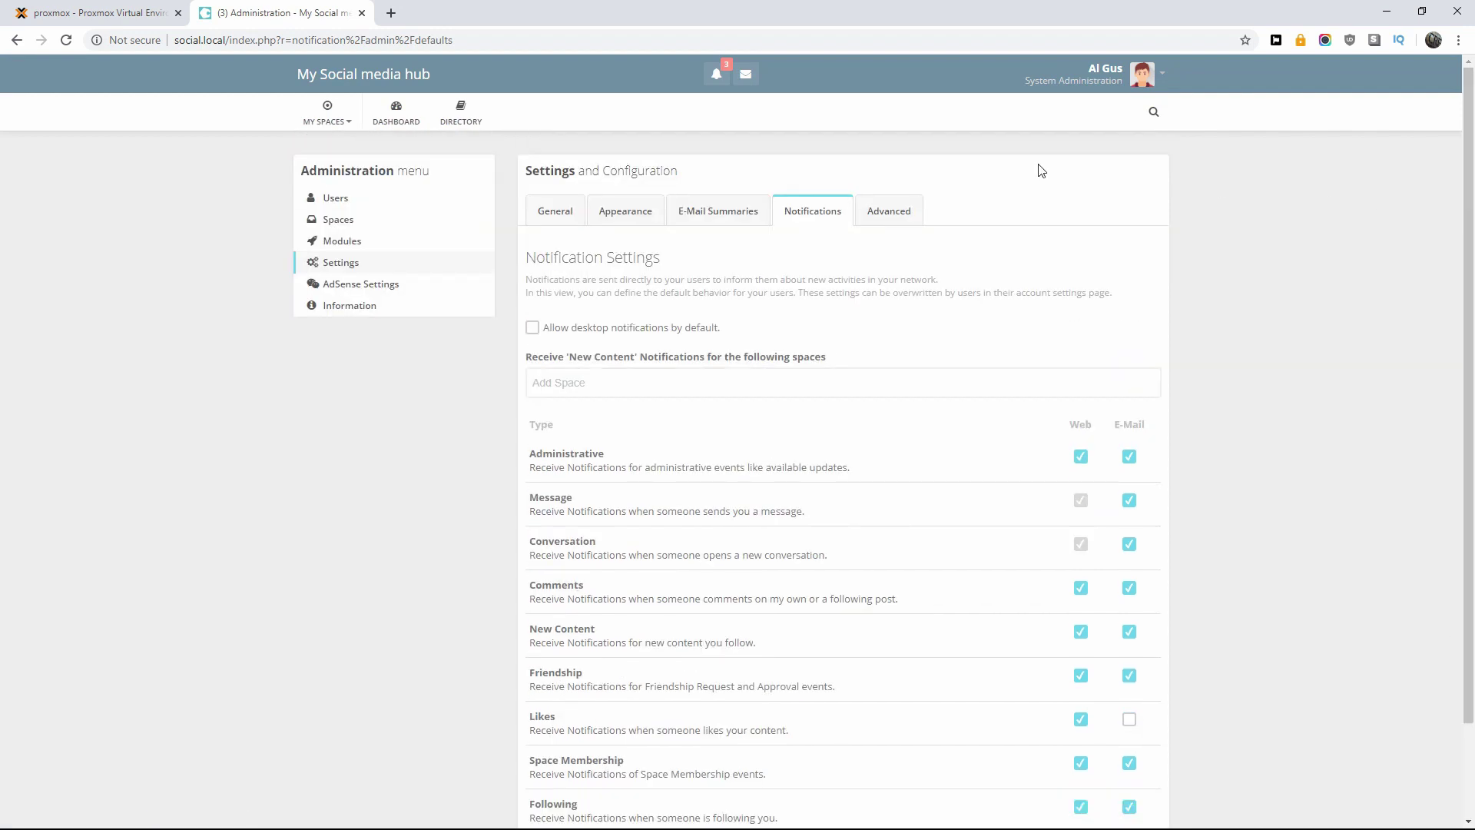
{"action": "left_click", "coordinate": [893, 215]}
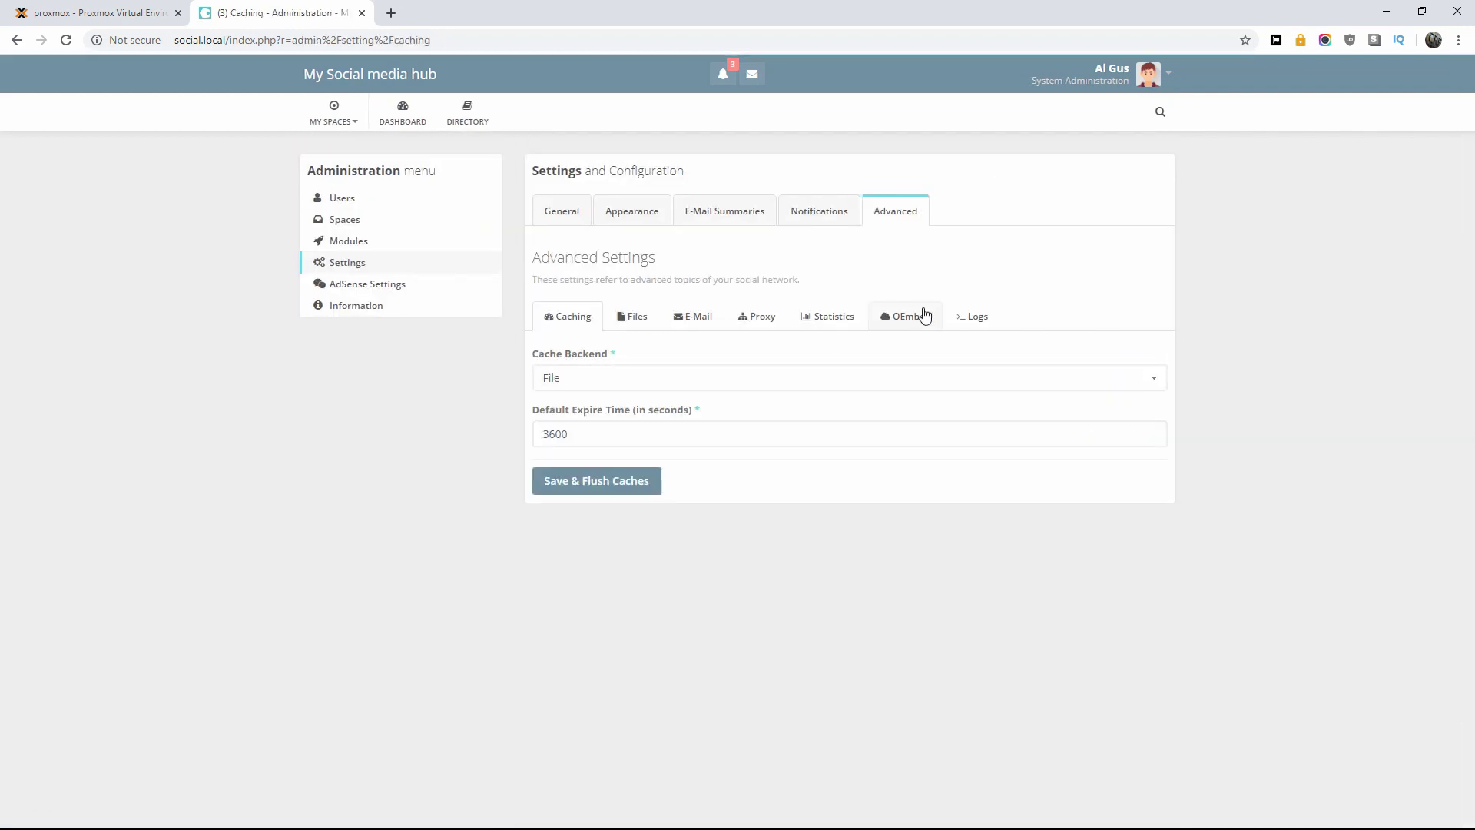
{"action": "left_click", "coordinate": [808, 330]}
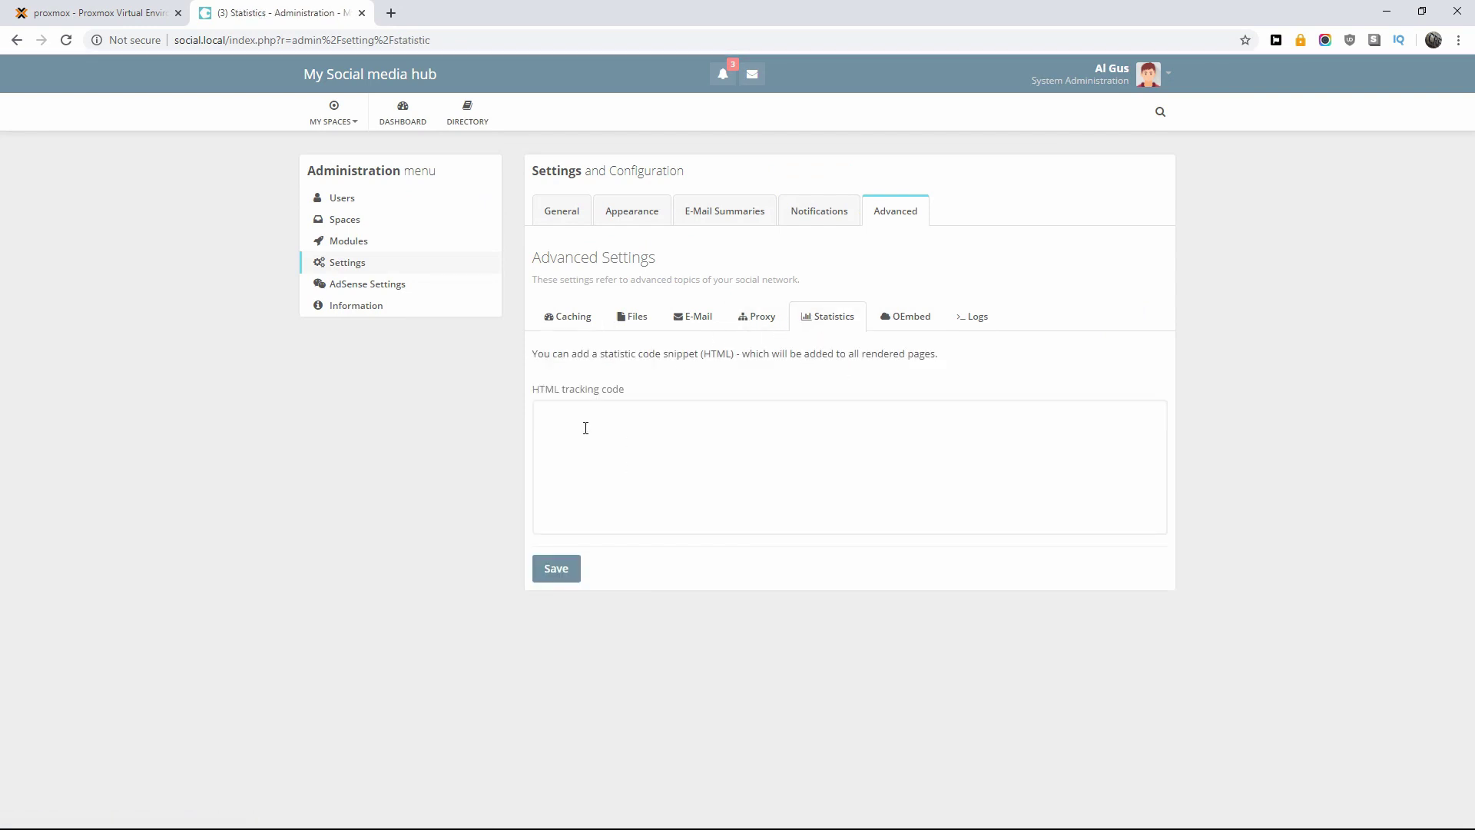
{"action": "left_click", "coordinate": [583, 428]}
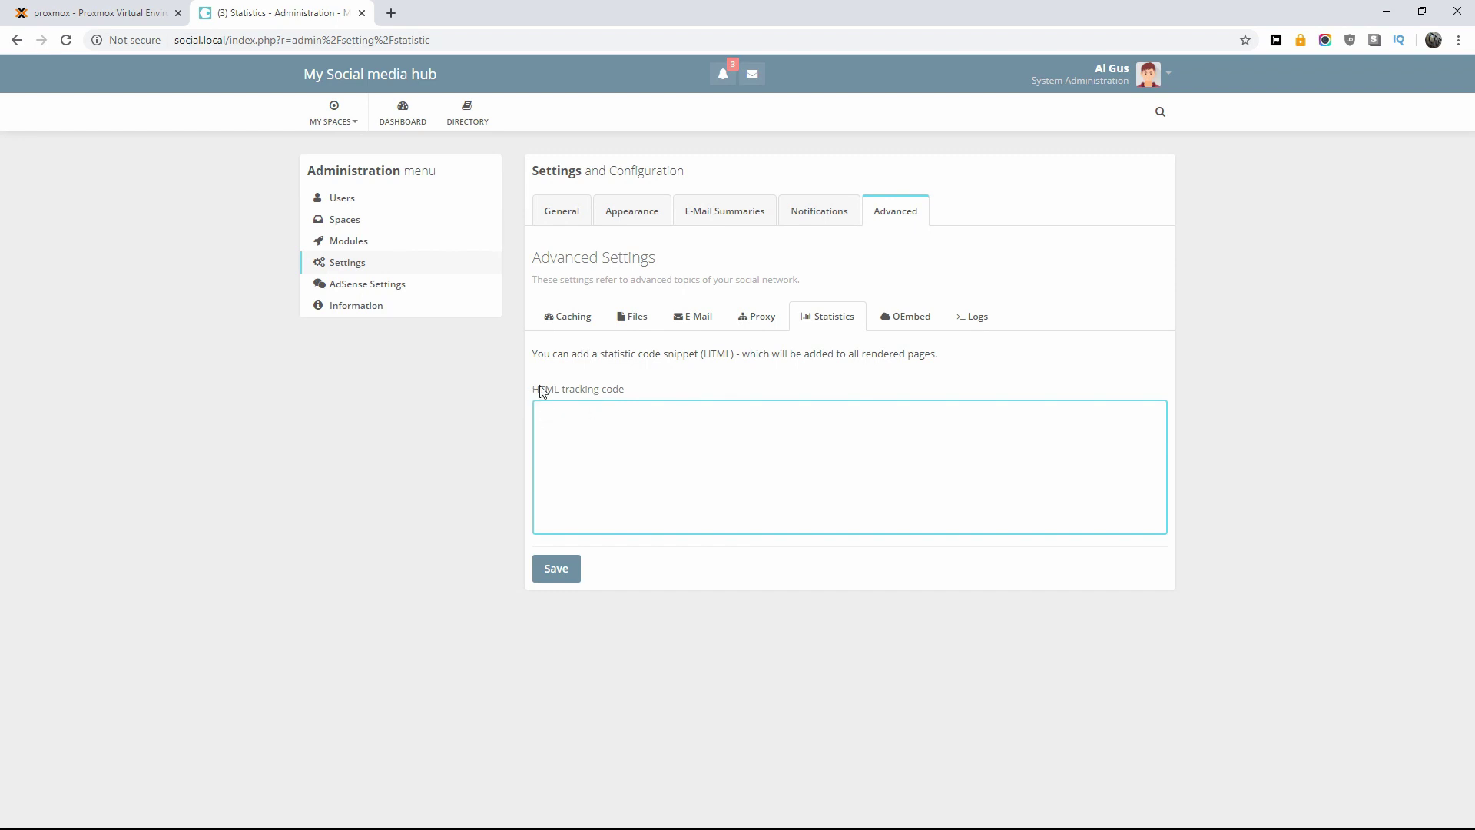
{"action": "left_click_drag", "start_coordinate": [535, 391], "coordinate": [704, 406]}
{"action": "left_click", "coordinate": [709, 437]}
{"action": "left_click", "coordinate": [377, 284]}
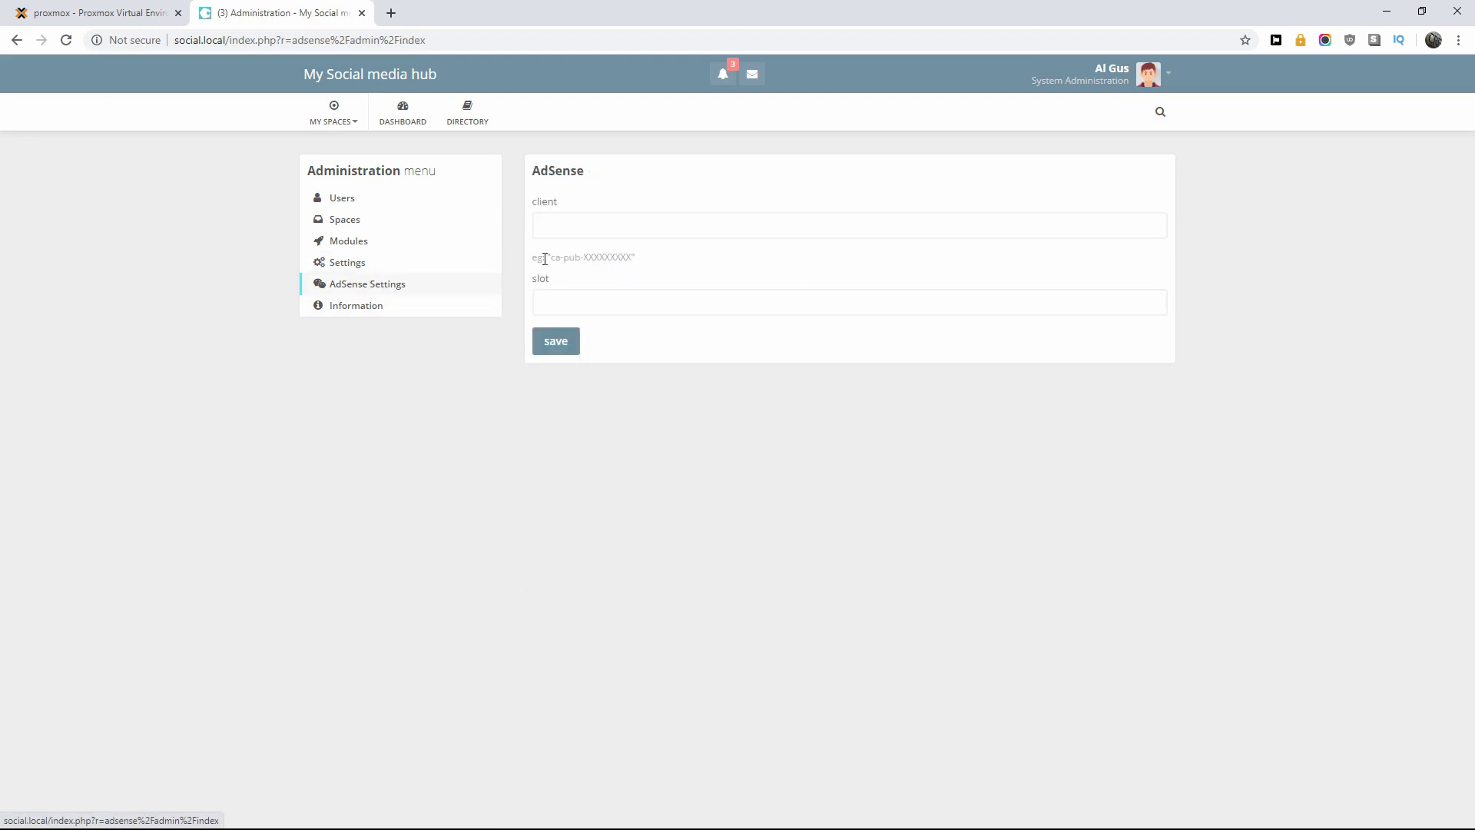
Check the empty AdSense client and slot fields, then read the About HumHub information page.
{"action": "left_click", "coordinate": [577, 219]}
{"action": "left_click", "coordinate": [578, 309]}
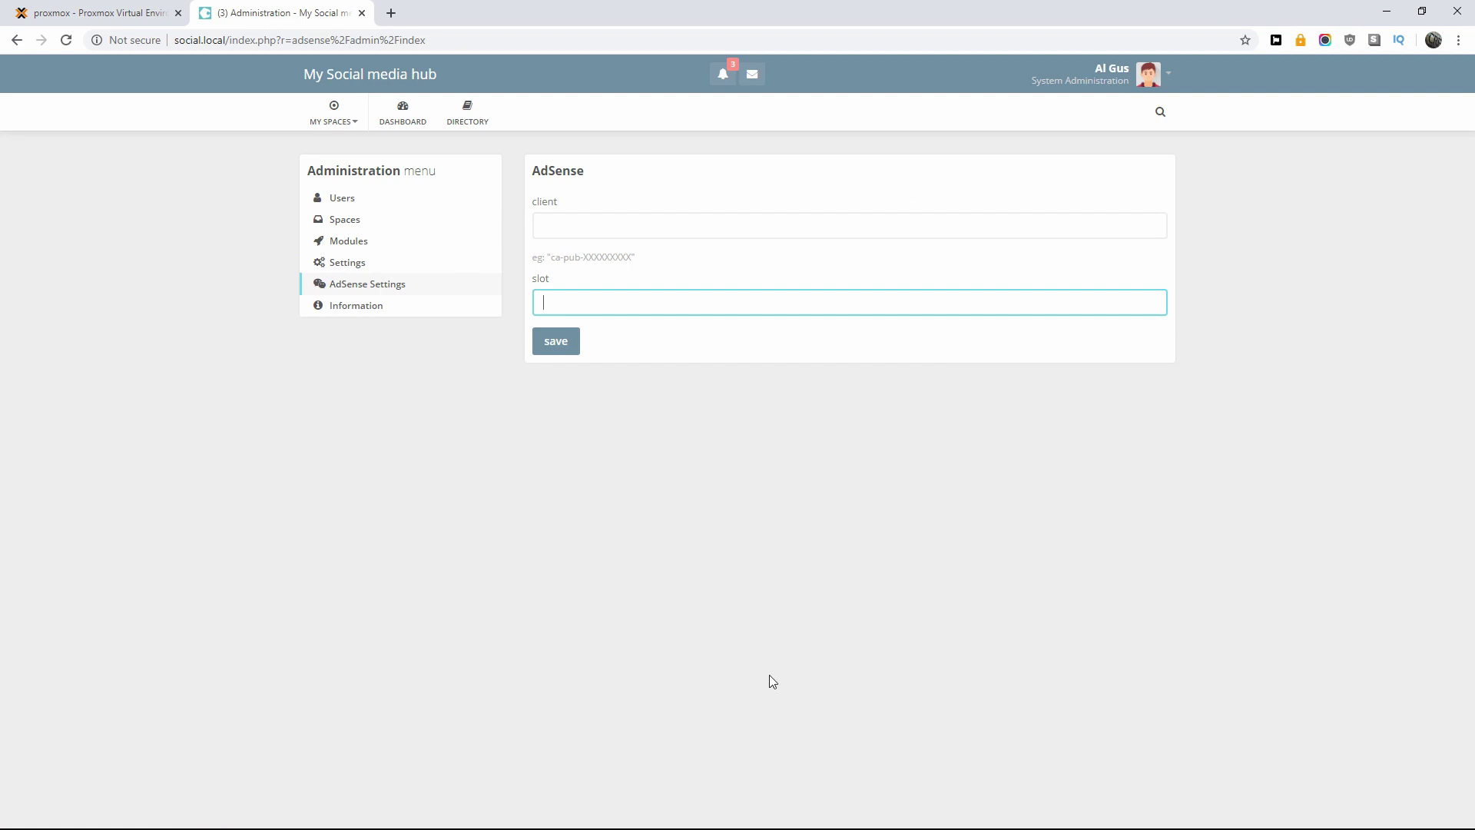
{"action": "left_click", "coordinate": [356, 308]}
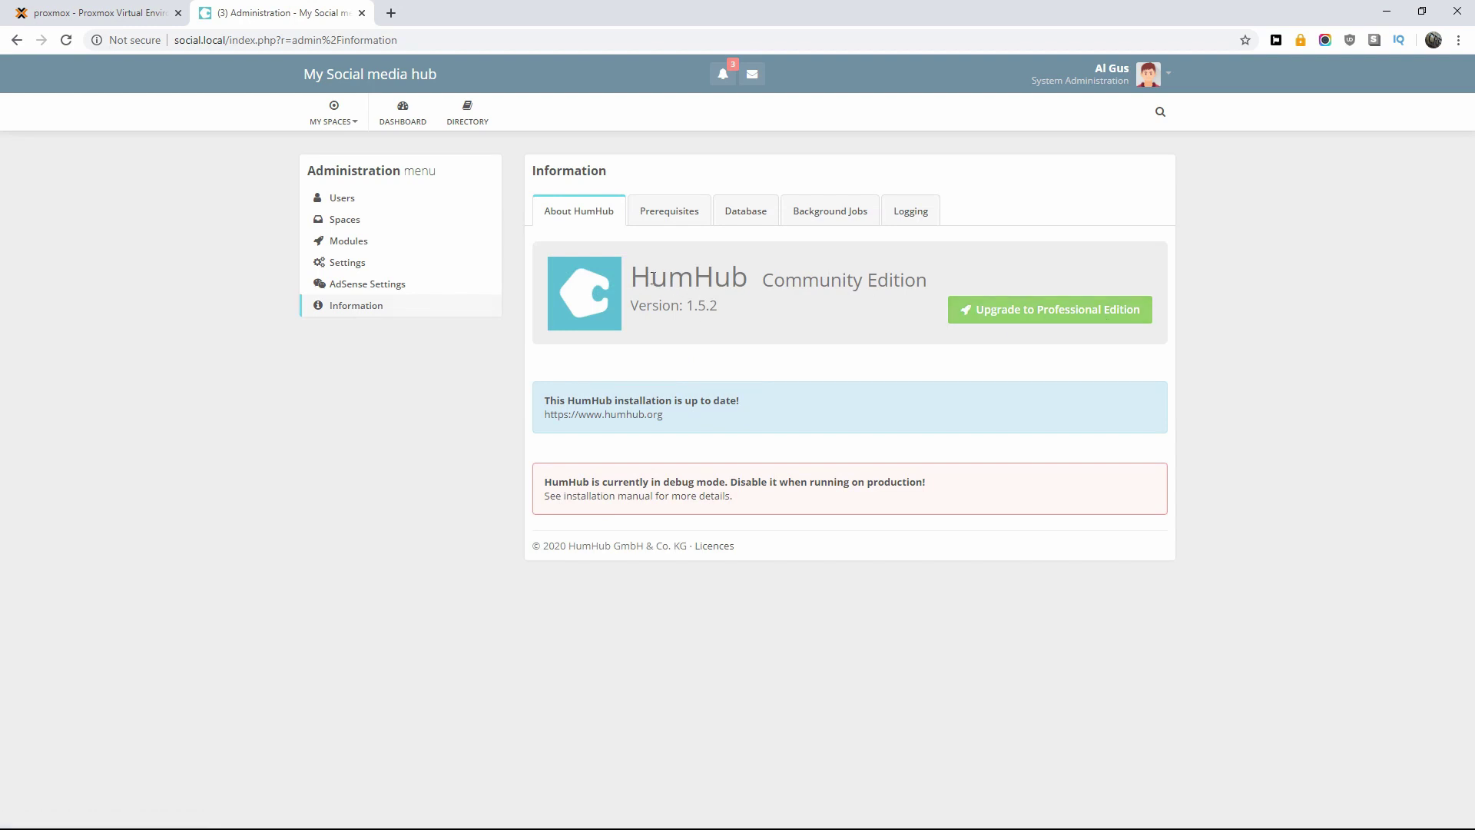
{"action": "left_click_drag", "start_coordinate": [637, 278], "coordinate": [933, 283]}
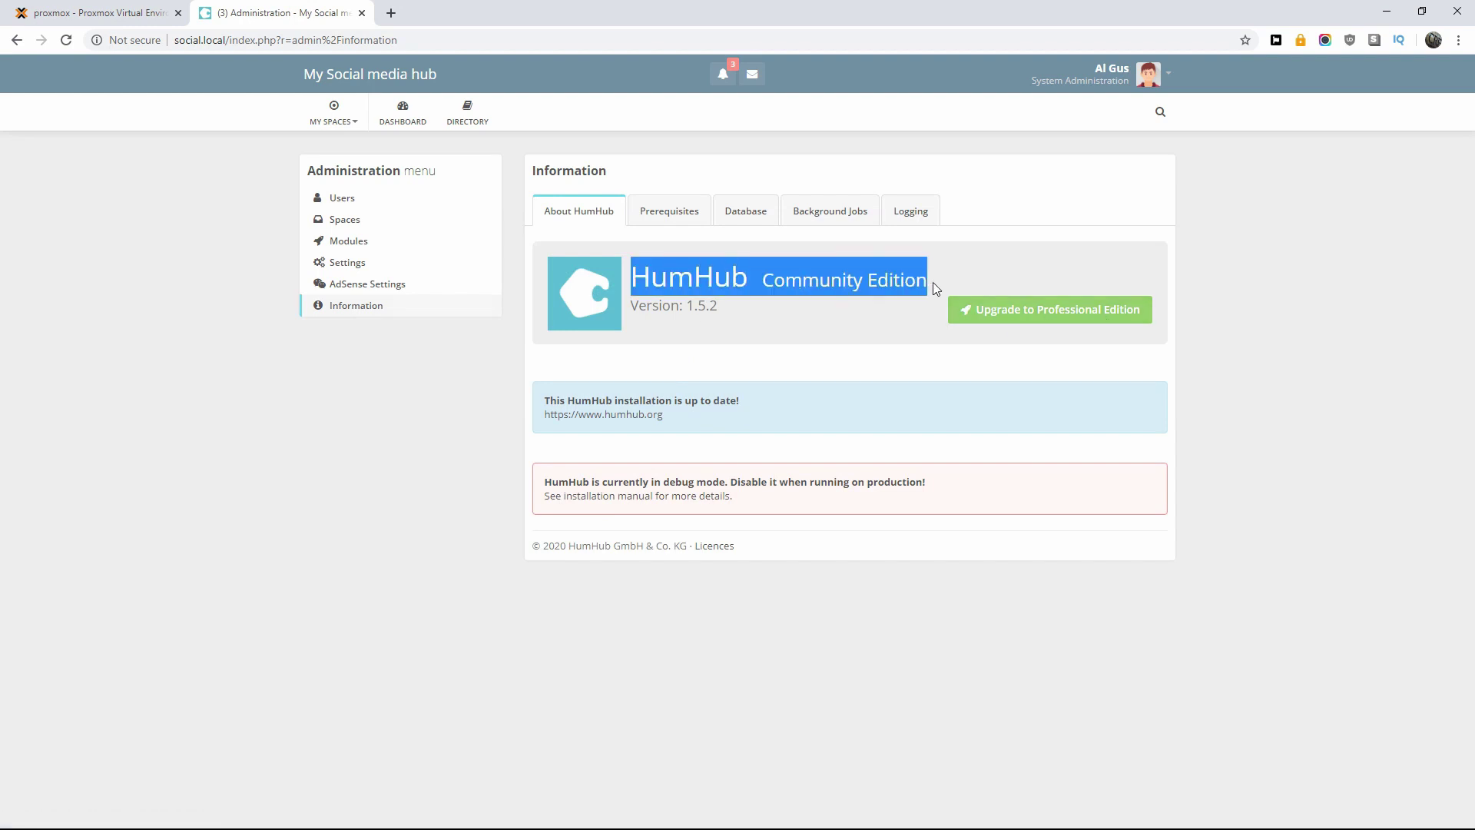
{"action": "left_click", "coordinate": [830, 593]}
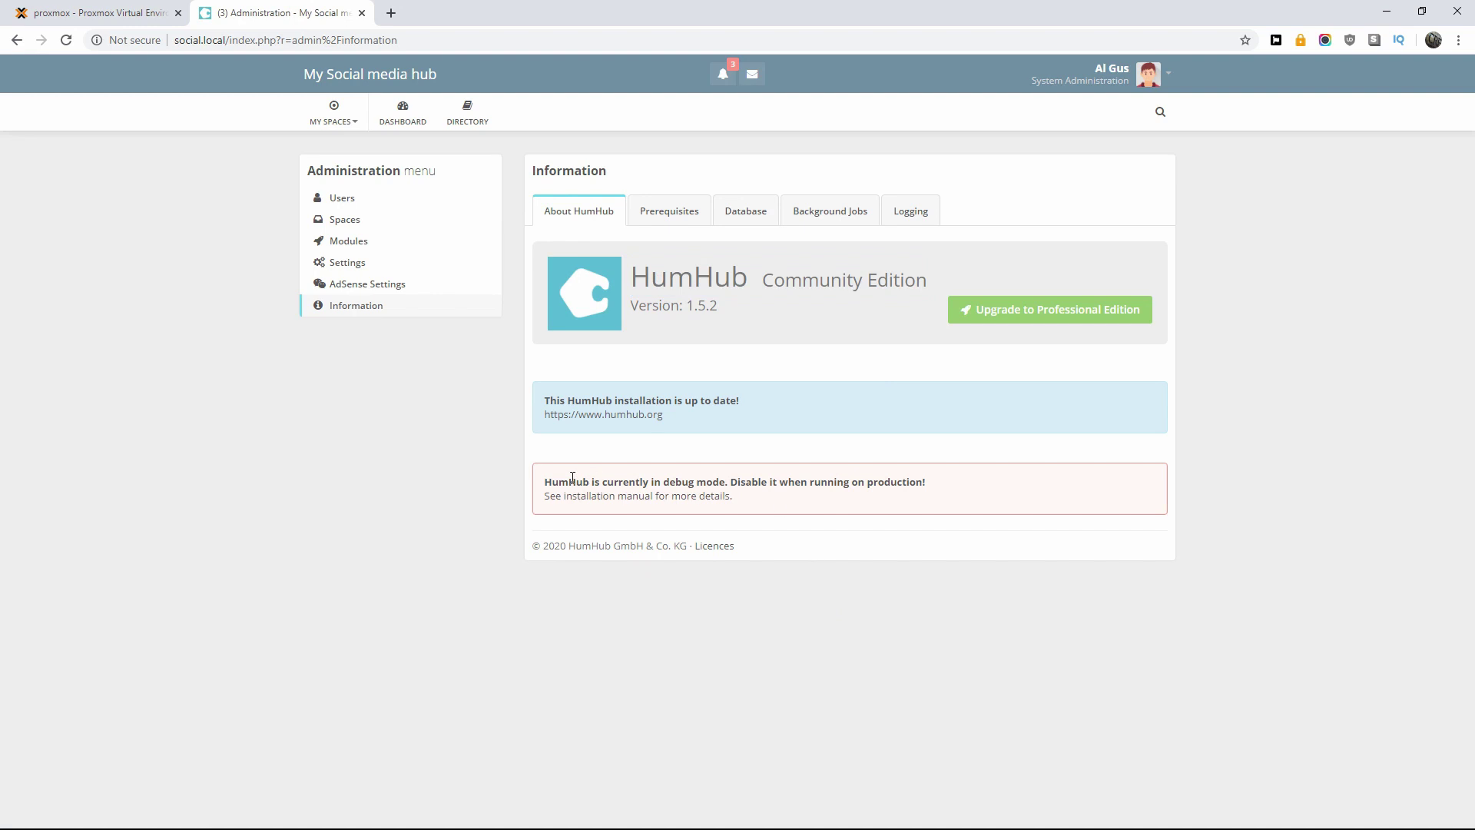
{"action": "left_click_drag", "start_coordinate": [546, 482], "coordinate": [939, 495]}
{"action": "left_click", "coordinate": [895, 520]}
Step through Prerequisites, Database, Background Jobs and Logging, which shows zero log entries.
{"action": "left_click", "coordinate": [660, 217]}
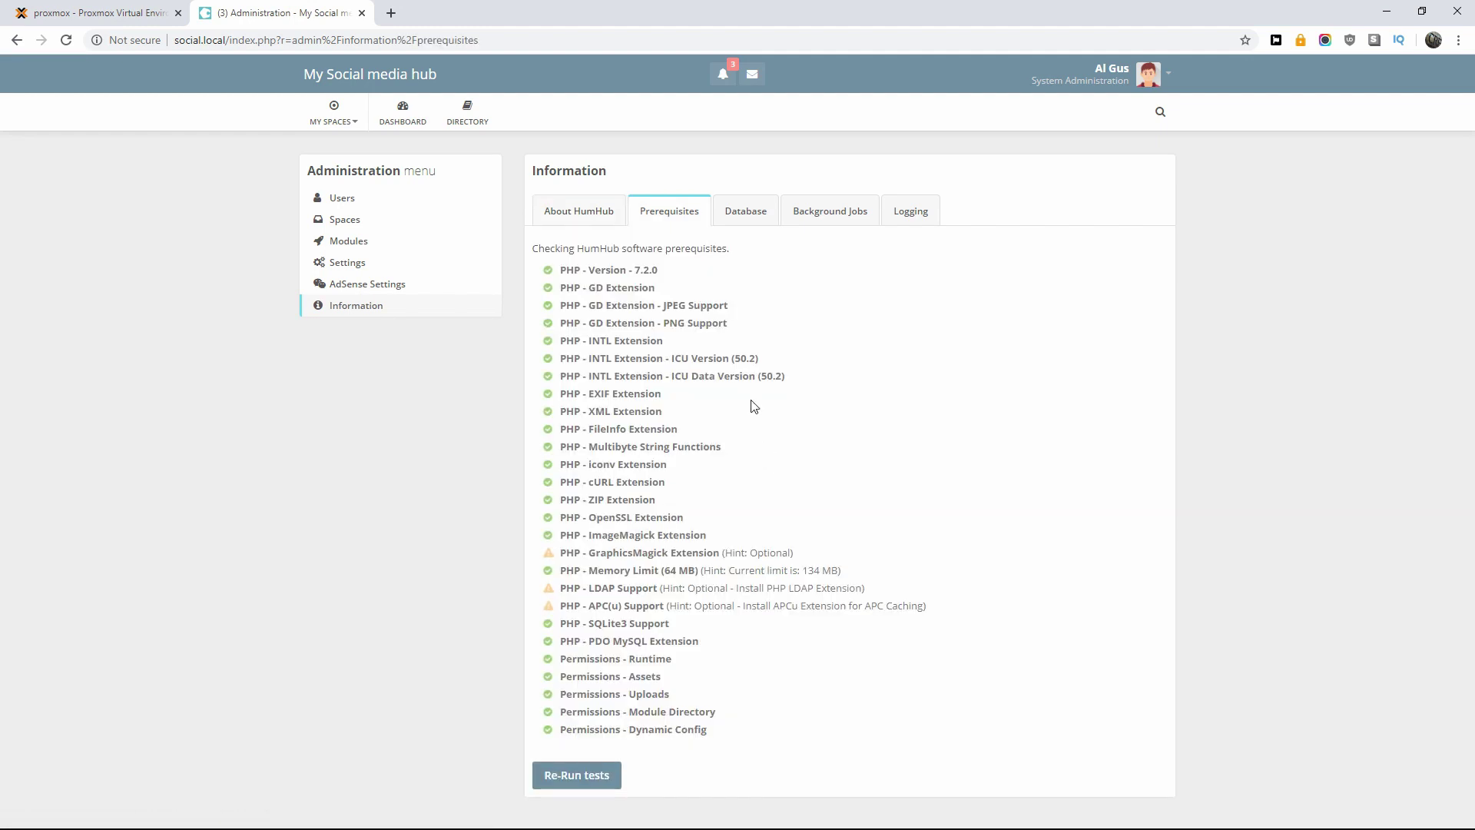
{"action": "left_click", "coordinate": [763, 205]}
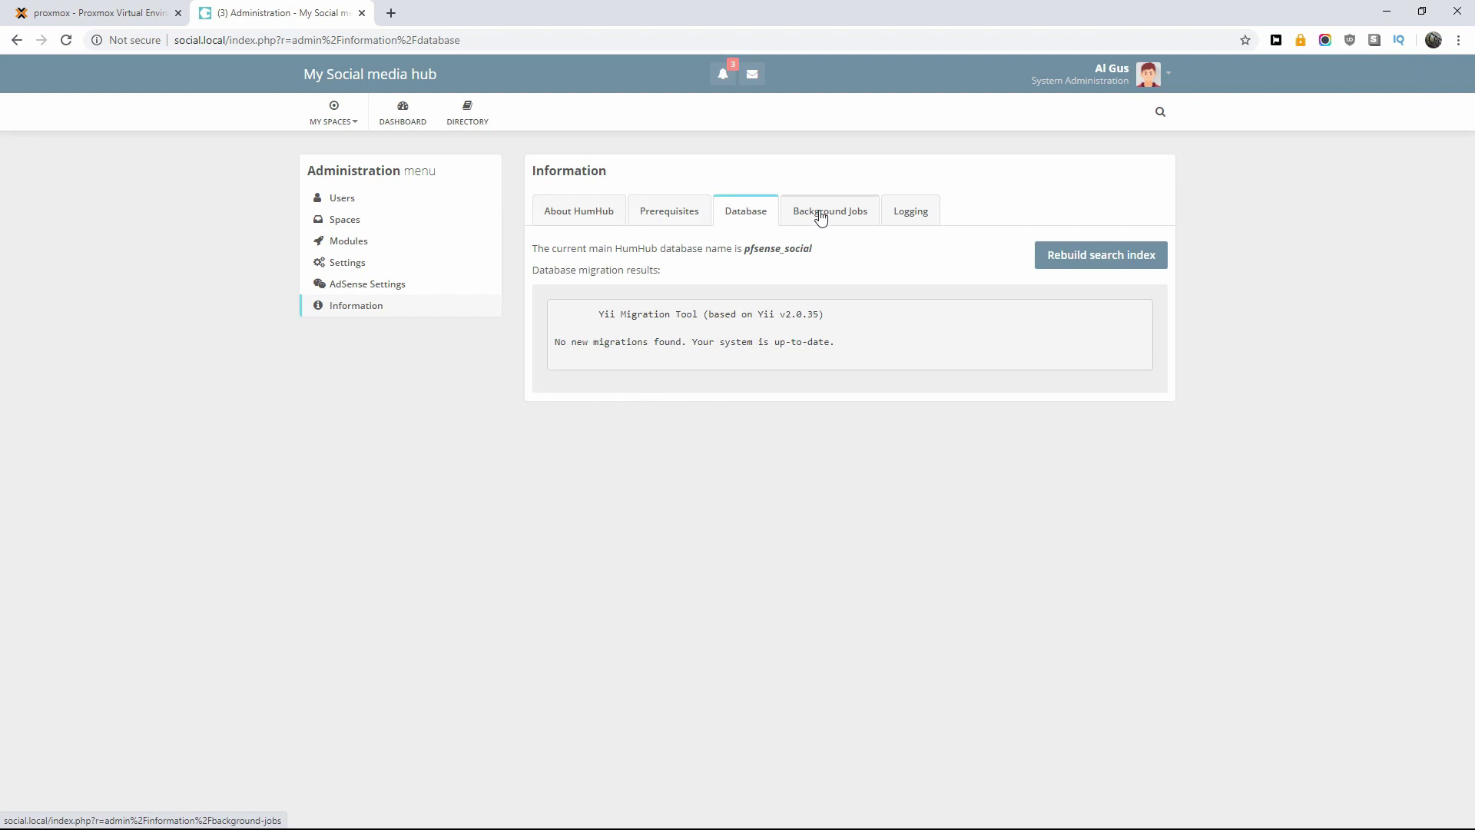
{"action": "left_click", "coordinate": [821, 216]}
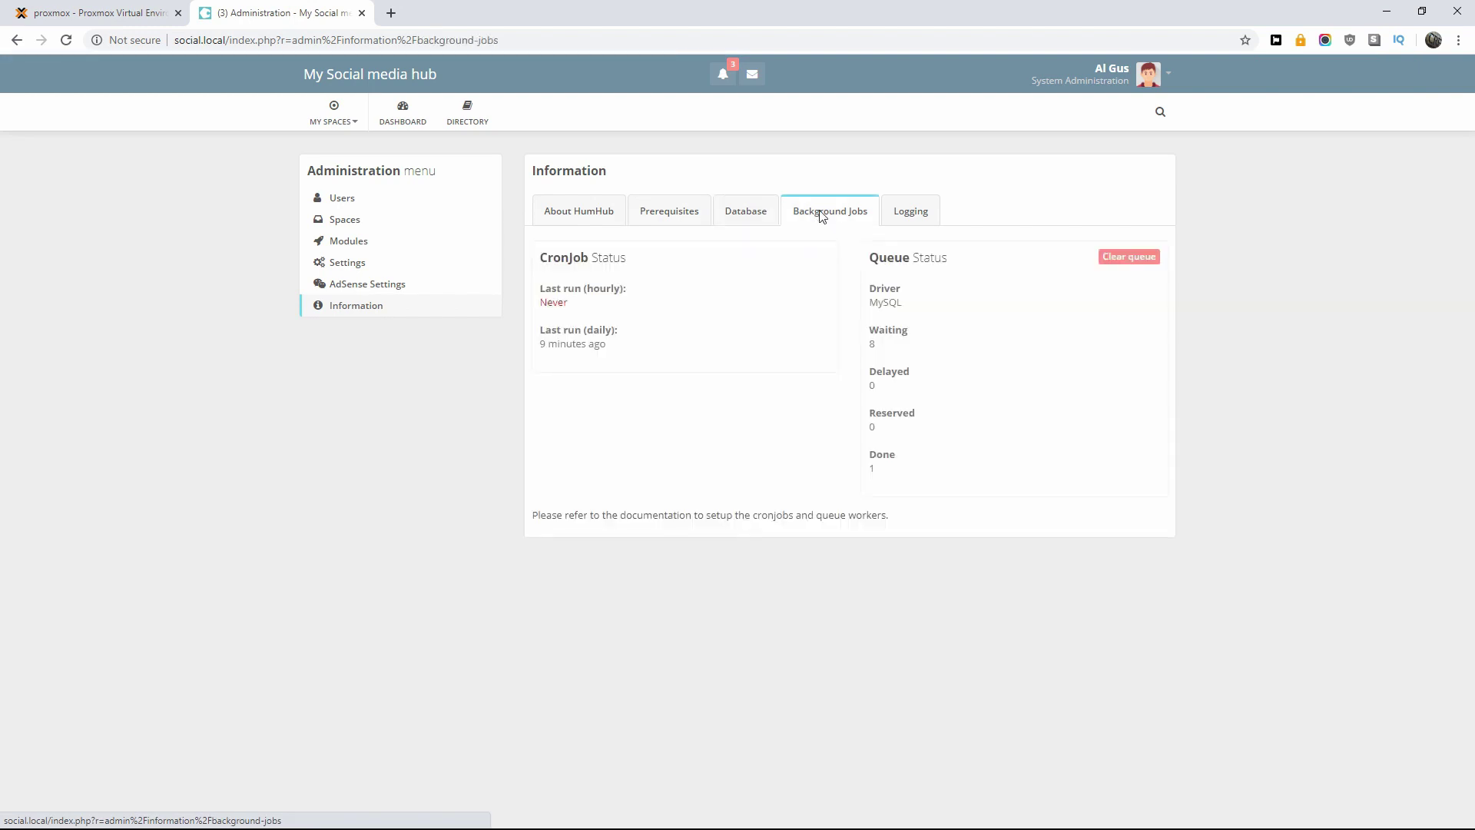
{"action": "left_click", "coordinate": [894, 217]}
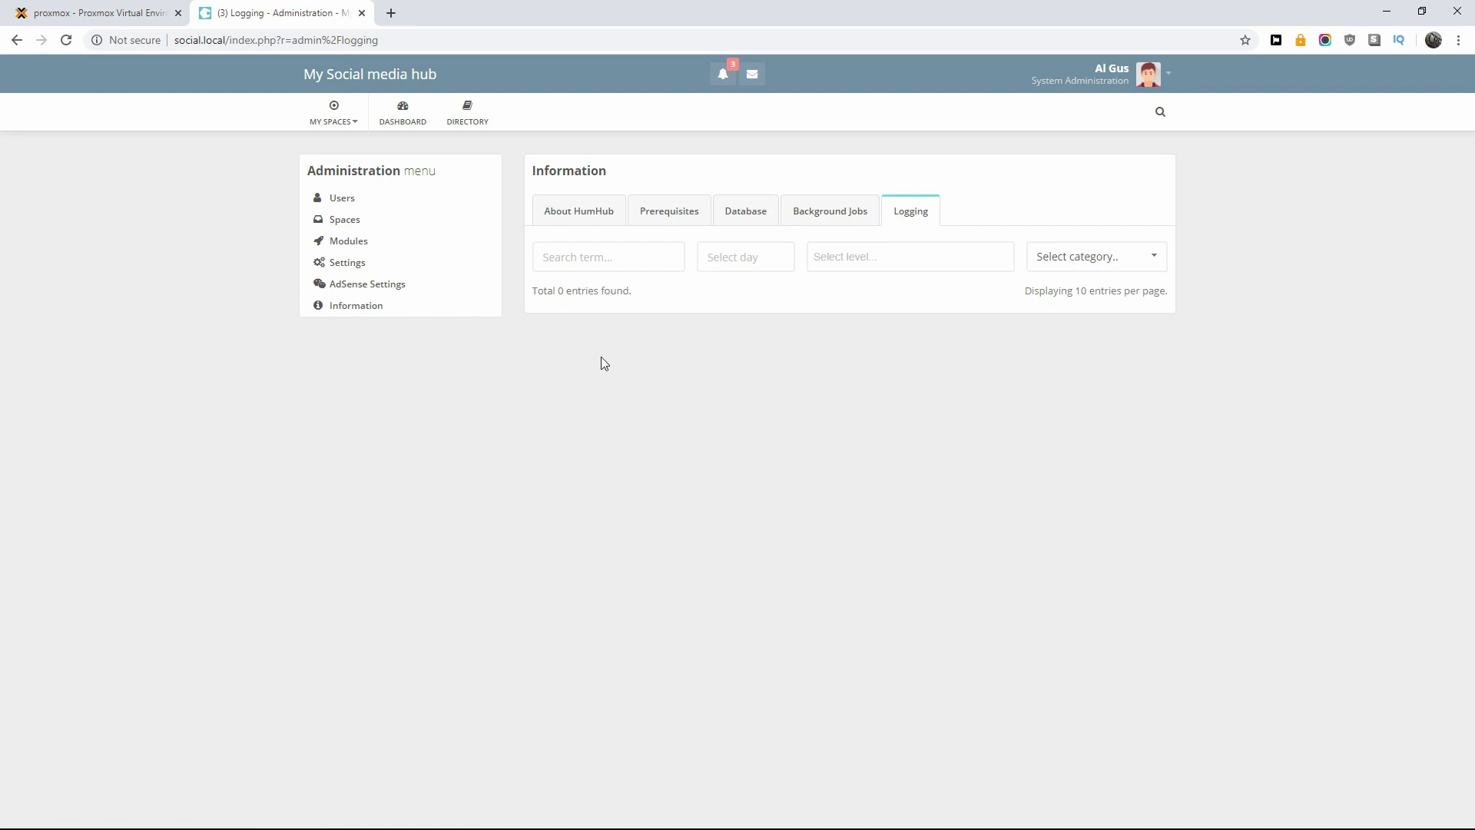
Check the general and notification settings, then go back to the dashboard feed.
{"action": "left_click", "coordinate": [350, 266]}
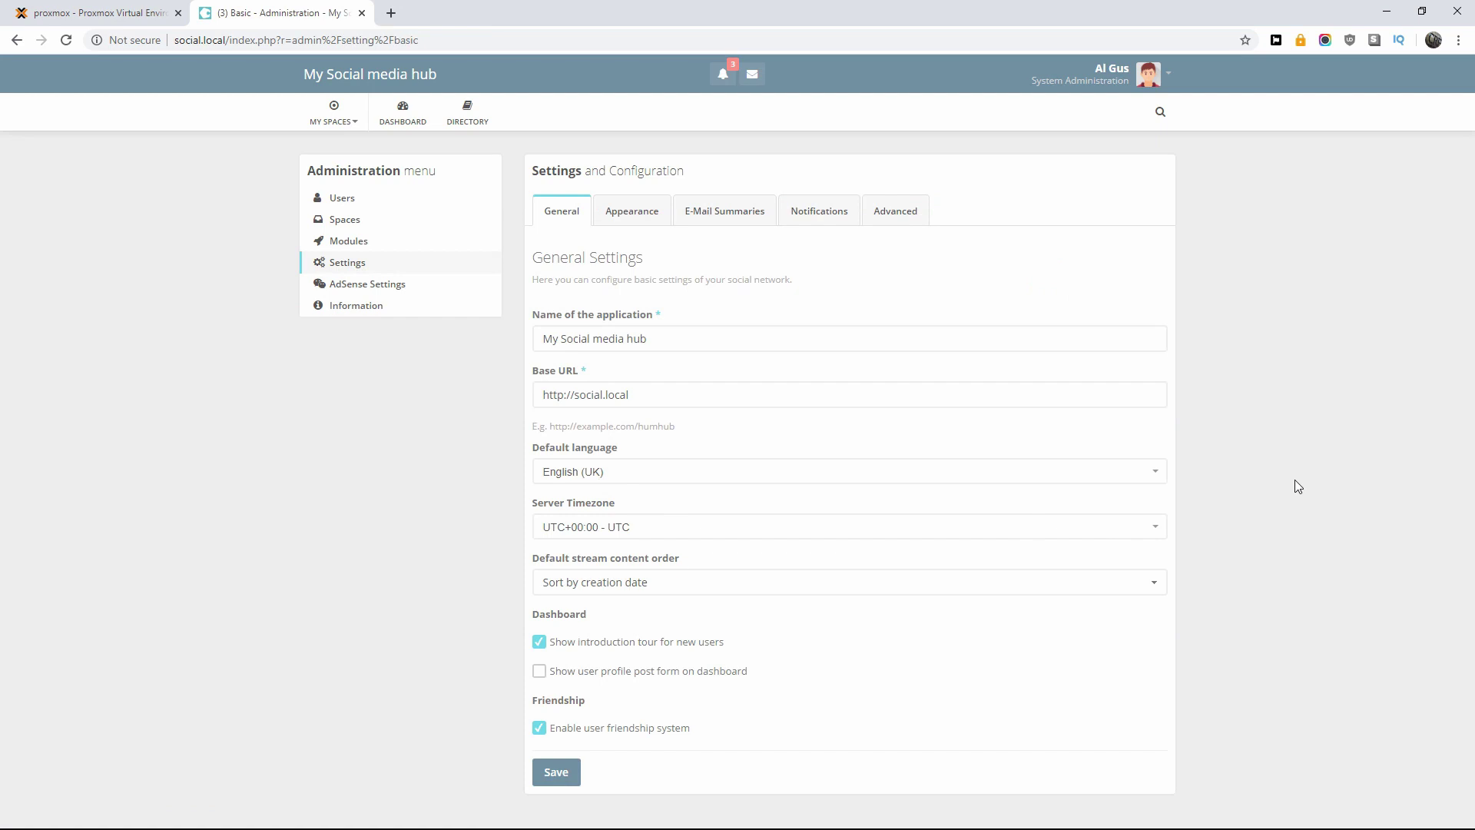
{"action": "left_click", "coordinate": [820, 210]}
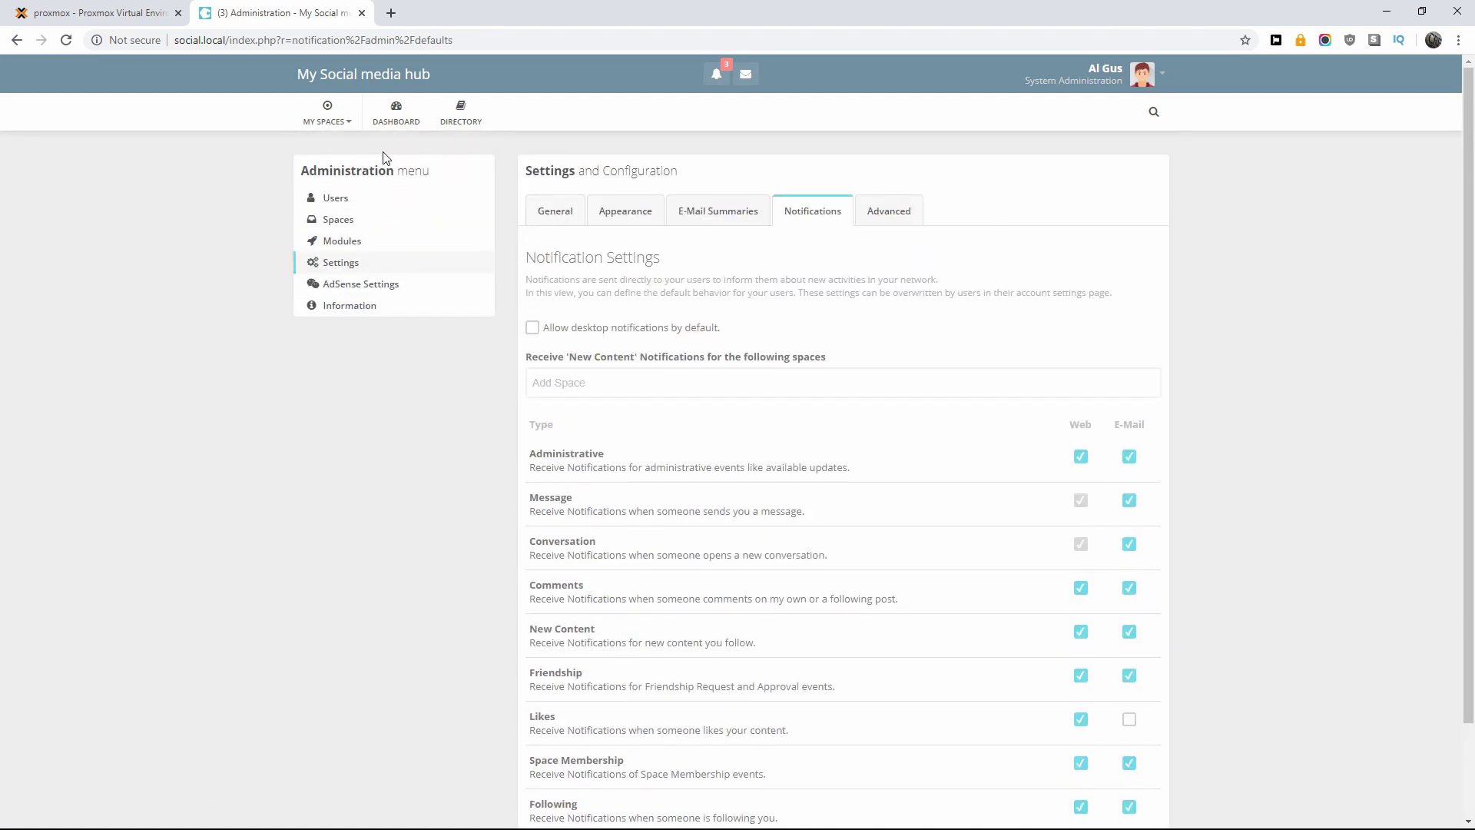
{"action": "left_click", "coordinate": [1161, 77]}
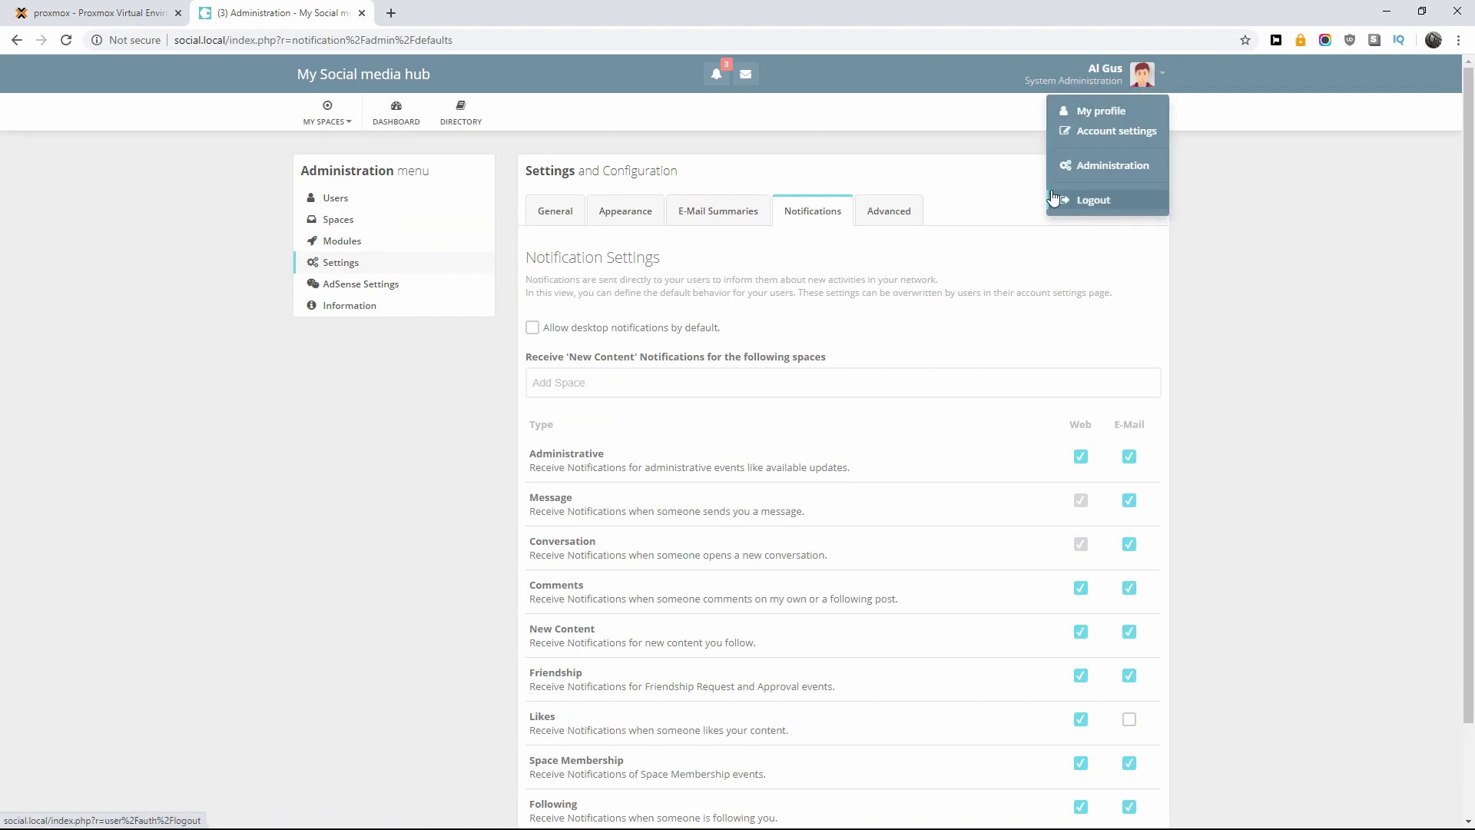
{"action": "left_click", "coordinate": [347, 80]}
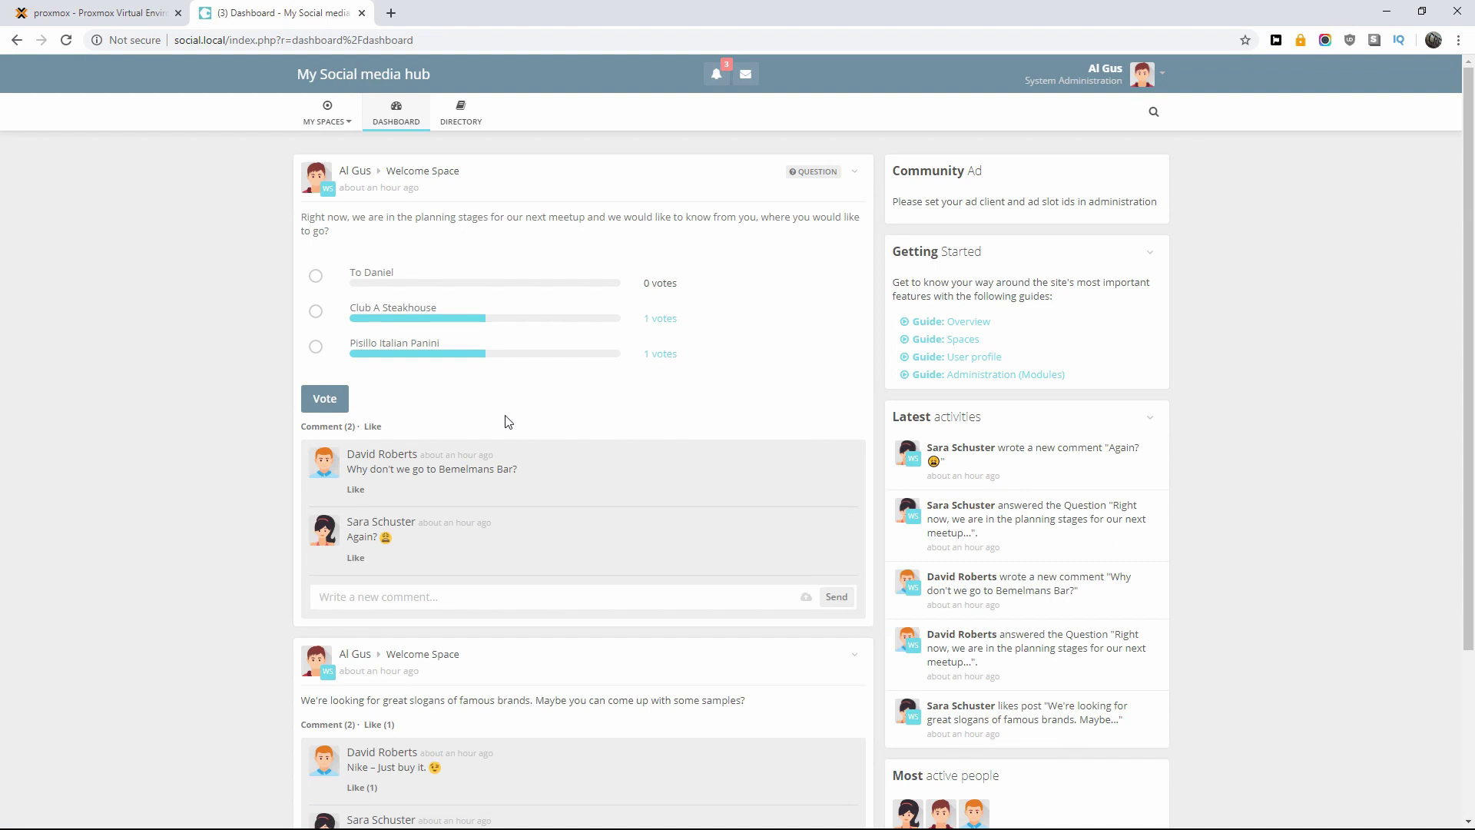
Open the Open Source Channel UK YouTube page in a new browser tab.
{"action": "scroll", "coordinate": [507, 421], "scroll_direction": "down", "scroll_amount": 3}
{"action": "scroll", "coordinate": [508, 421], "scroll_direction": "up", "scroll_amount": 3}
{"action": "left_click", "coordinate": [388, 13]}
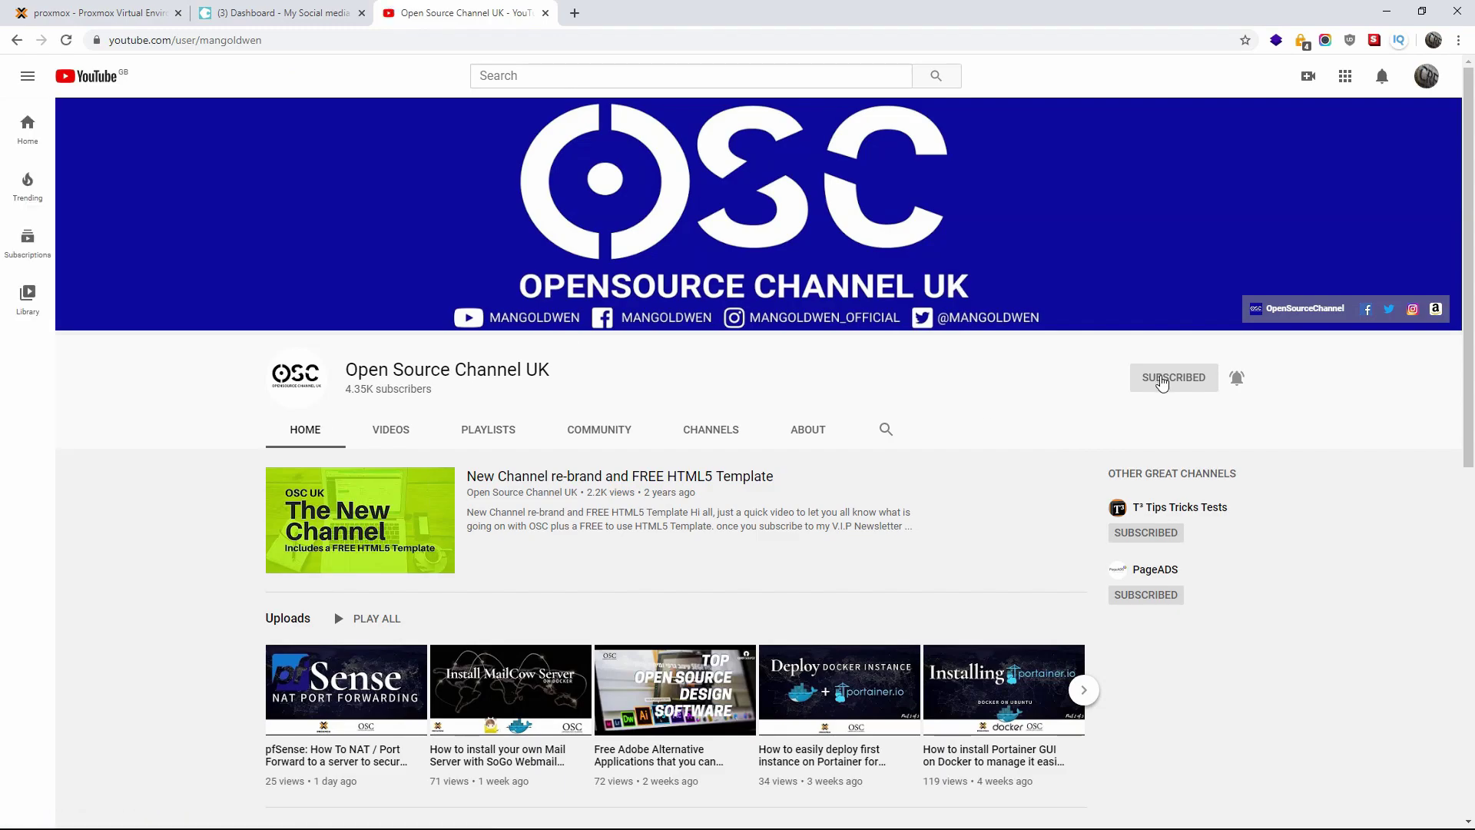